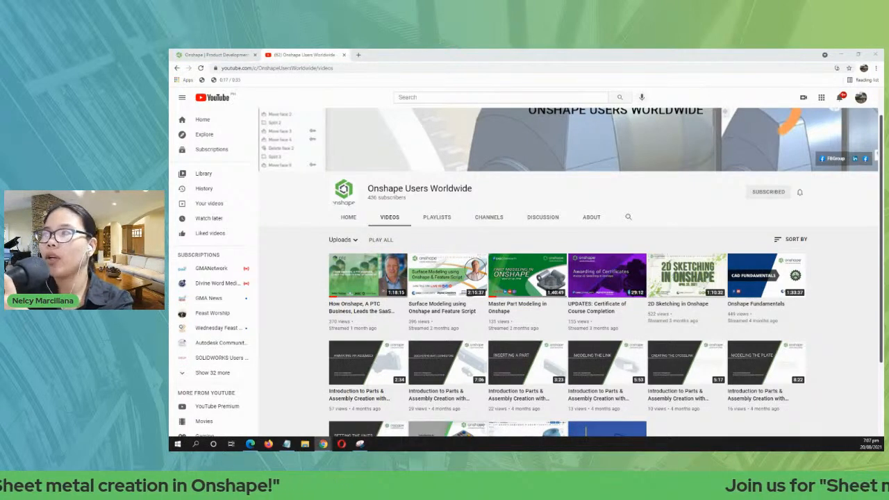
Switch to the Onshape website and sign in to the documents page.
left_click(221, 53)
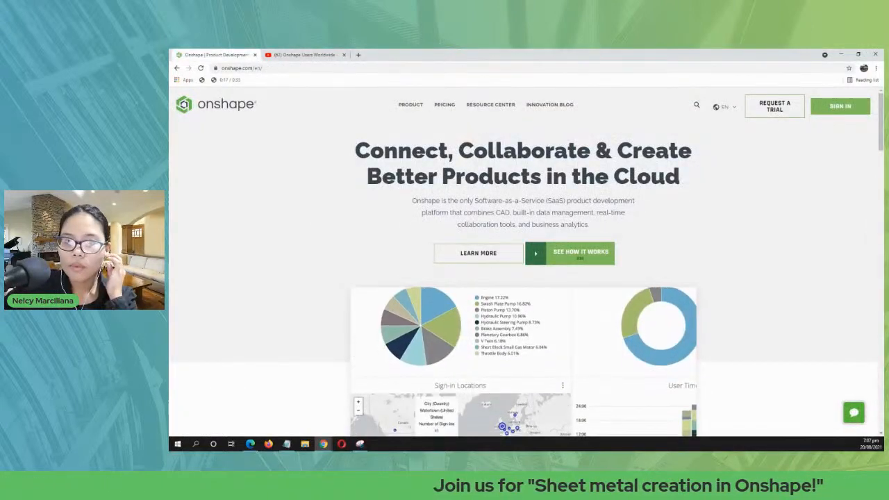
key("alt+Tab")
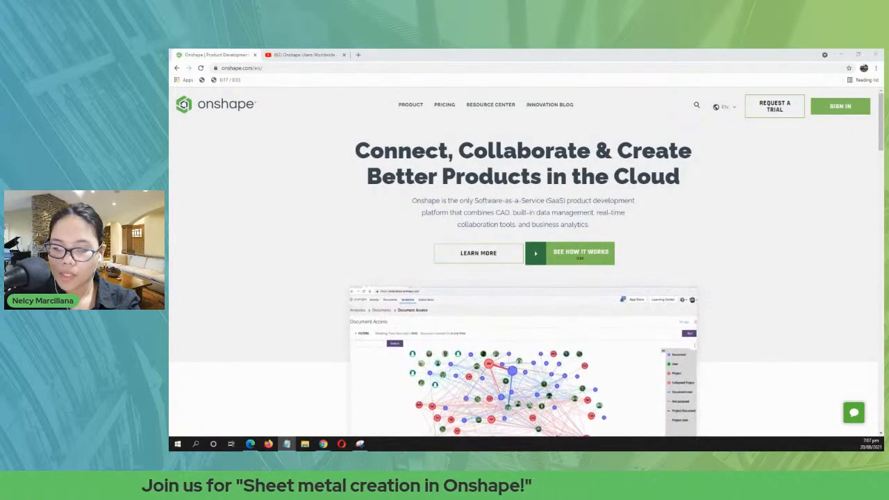
key("alt+Tab")
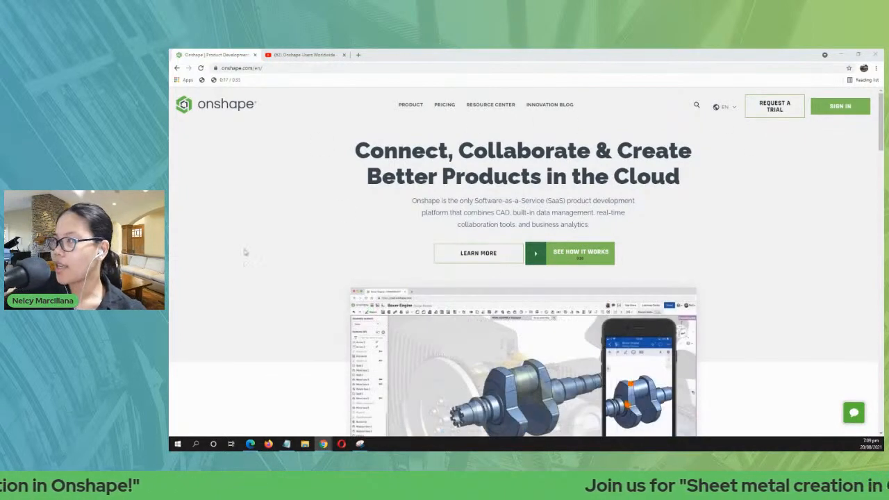
left_click(841, 107)
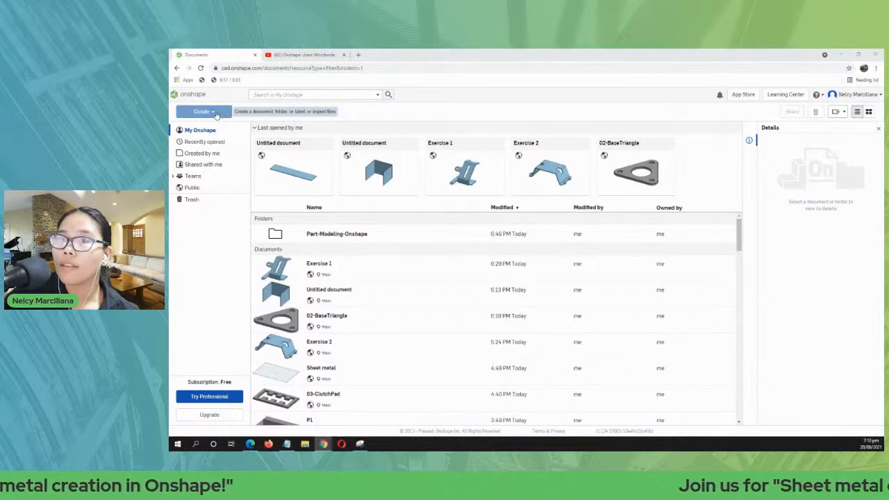
Create a new public document named "Sheet Metal".
left_click(211, 112)
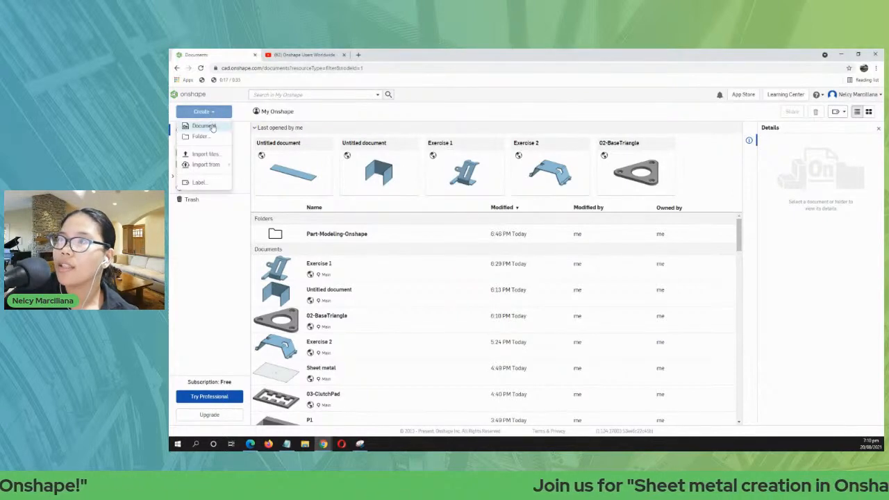
left_click(204, 125)
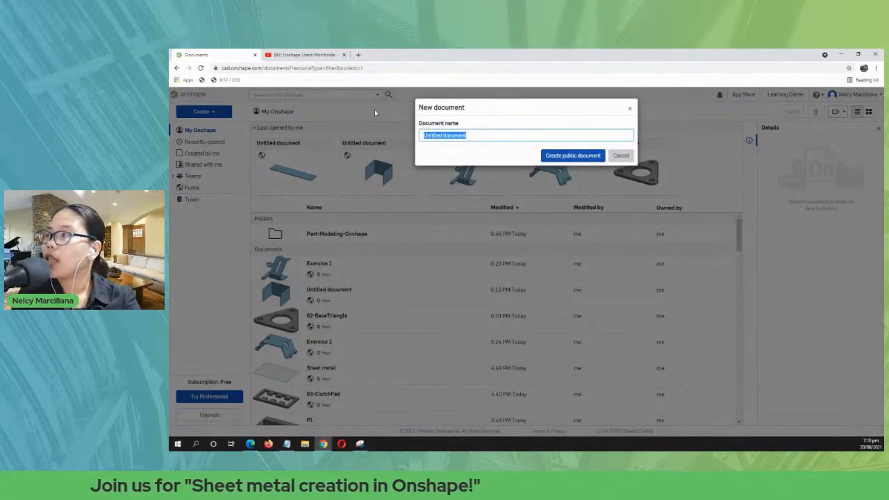
type("Sheet")
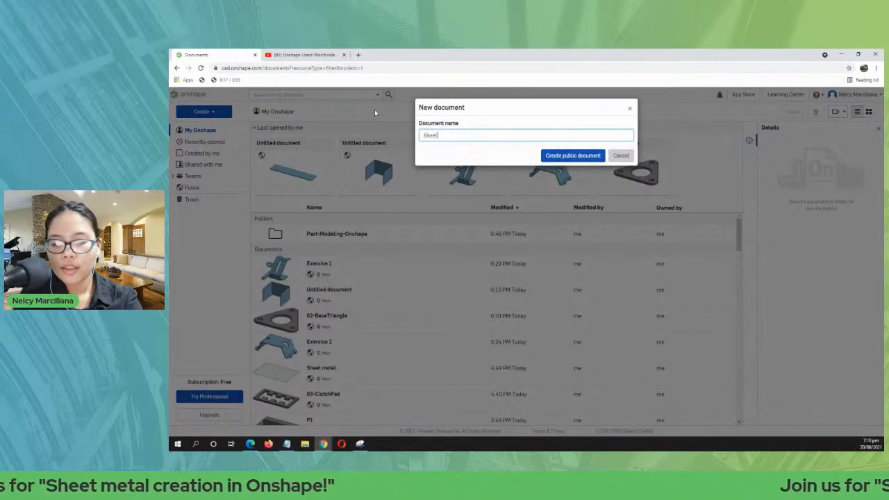
type(" Metal")
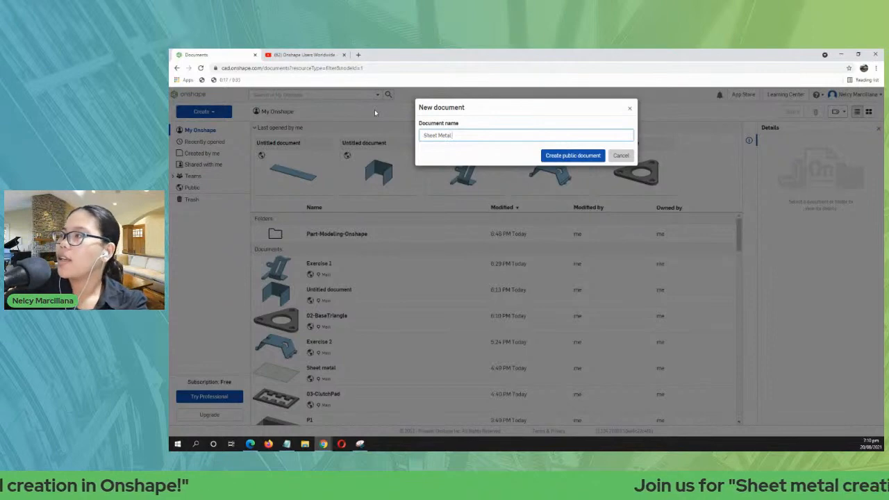
left_click(577, 156)
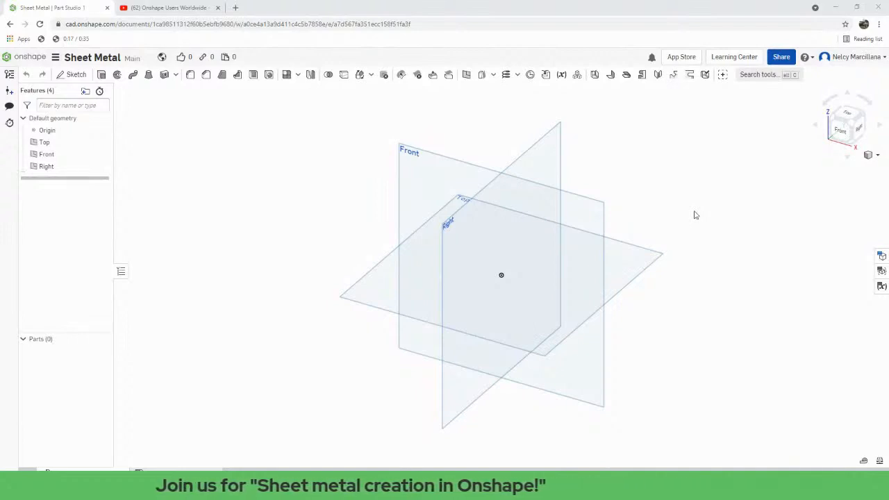
left_click(50, 143)
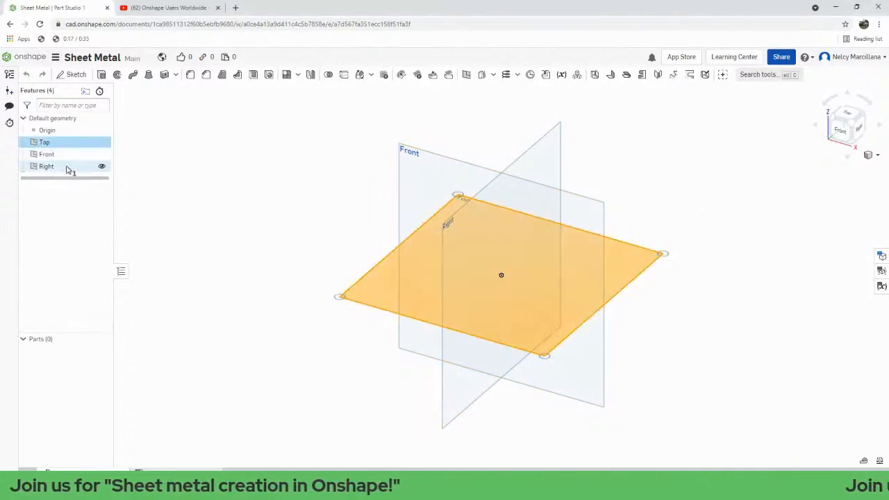
left_click(247, 179)
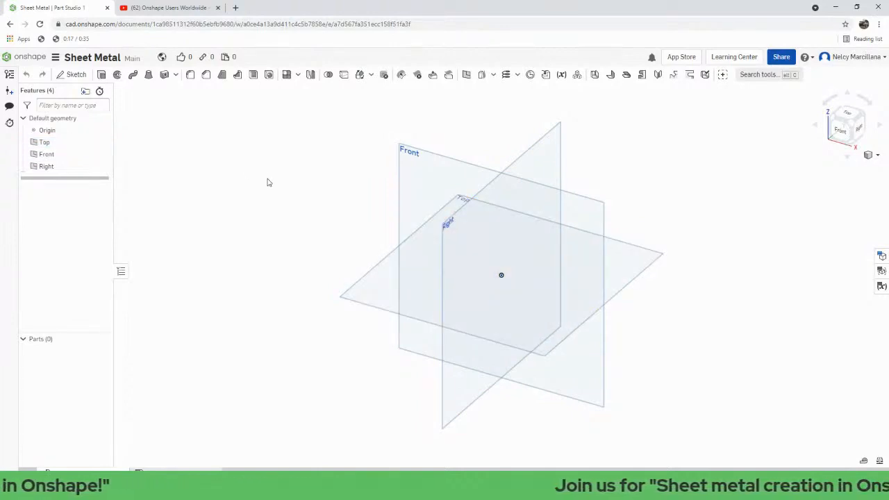
middle_click_drag(310, 223, 299, 219)
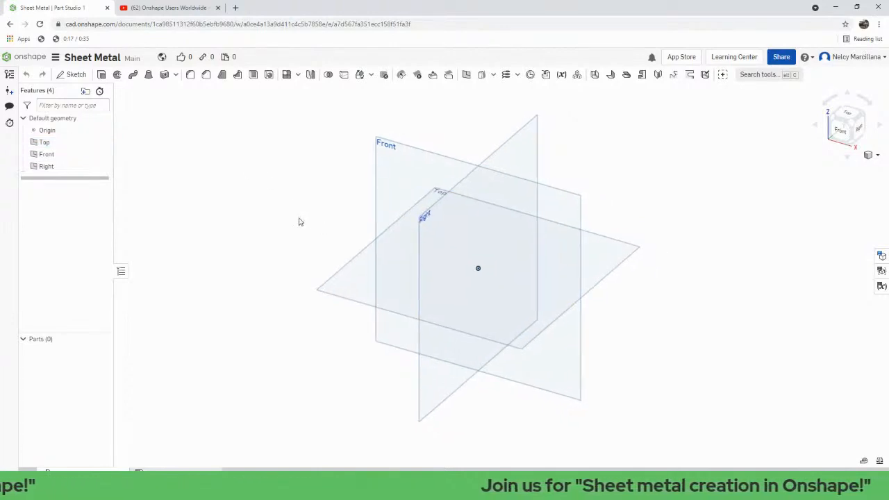
Start a new sketch on the Top plane and view it normal to the sketch plane.
left_click(70, 80)
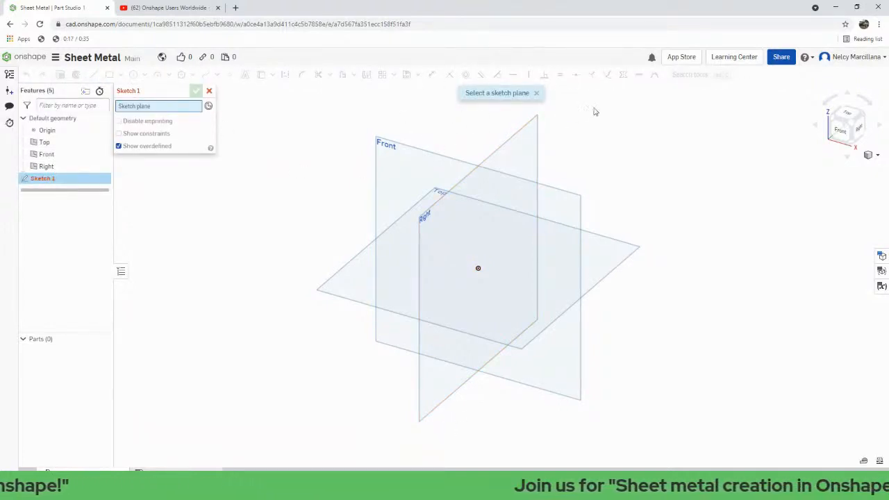
left_click(355, 287)
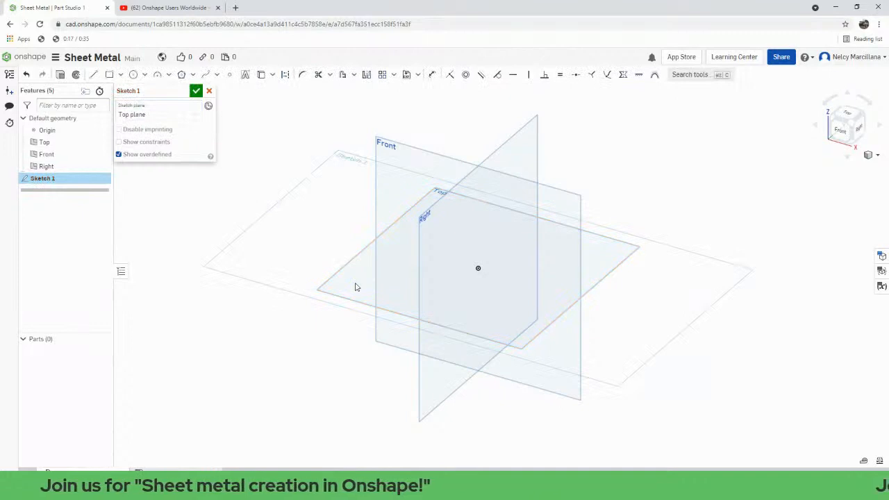
right_click(331, 206)
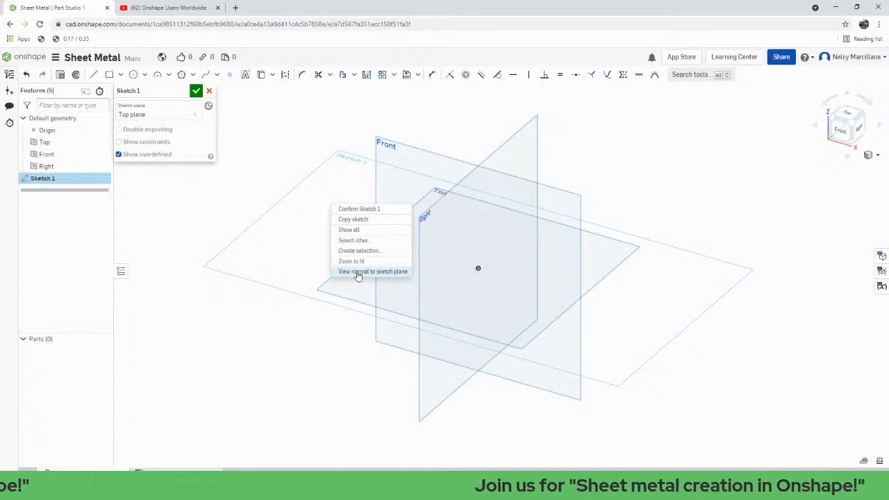
left_click(359, 272)
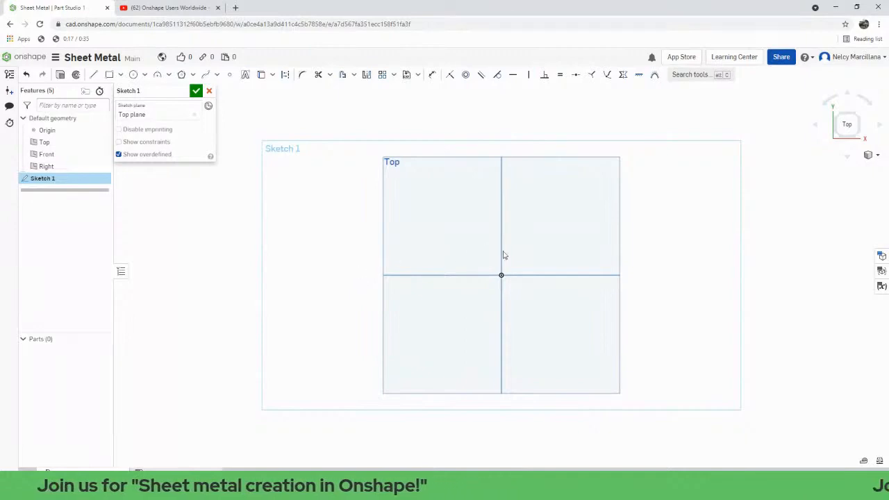
middle_click_drag(503, 252, 464, 239)
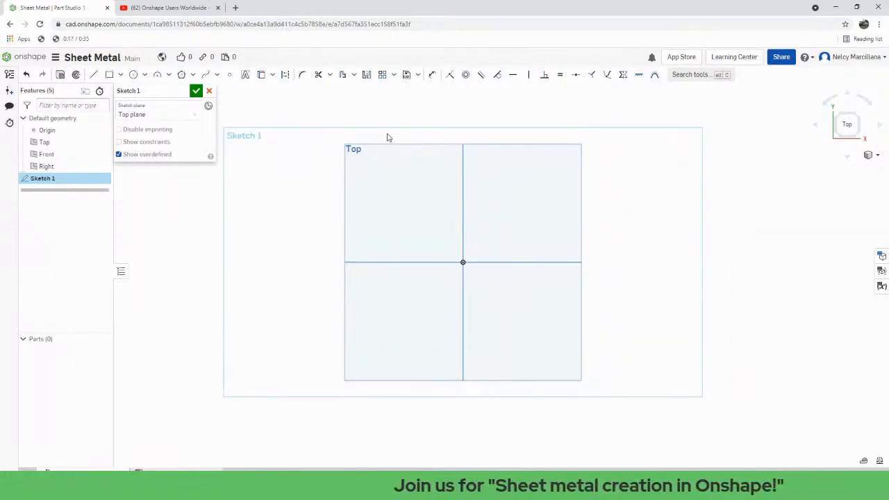
Sketch a center point rectangle on the origin, 6 in wide and 3 in high, and finish the sketch.
left_click(120, 75)
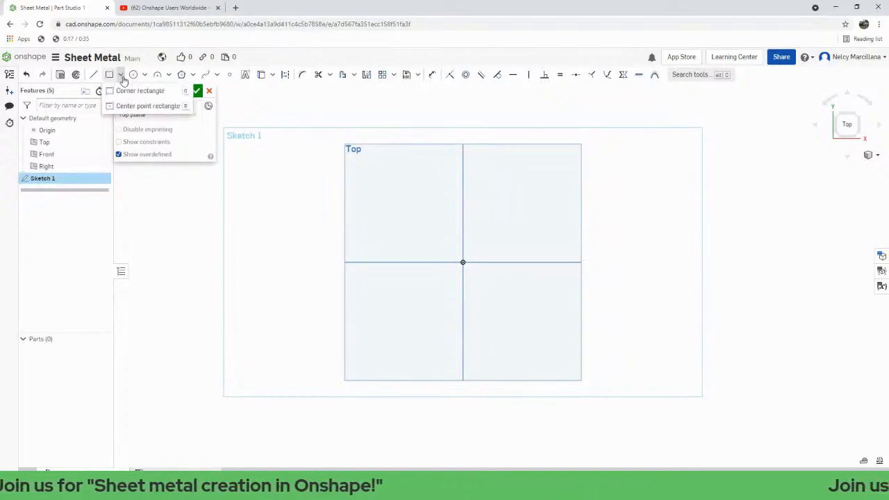
left_click(148, 106)
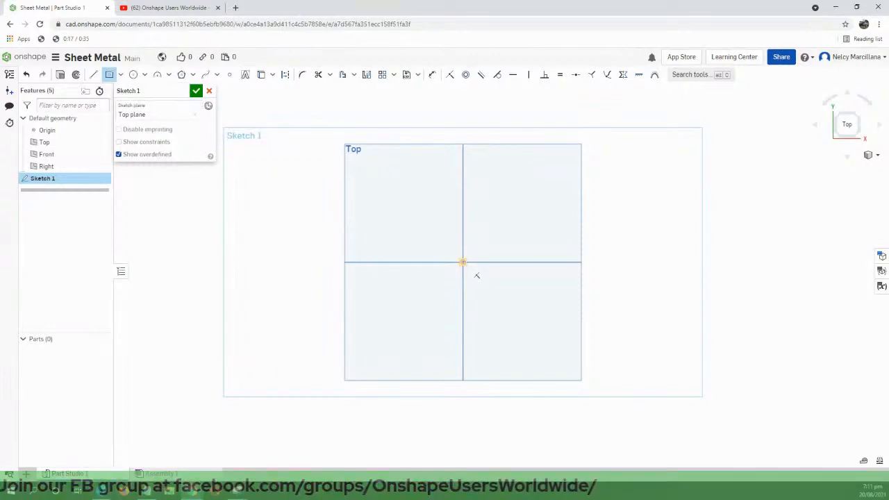
left_click(466, 258)
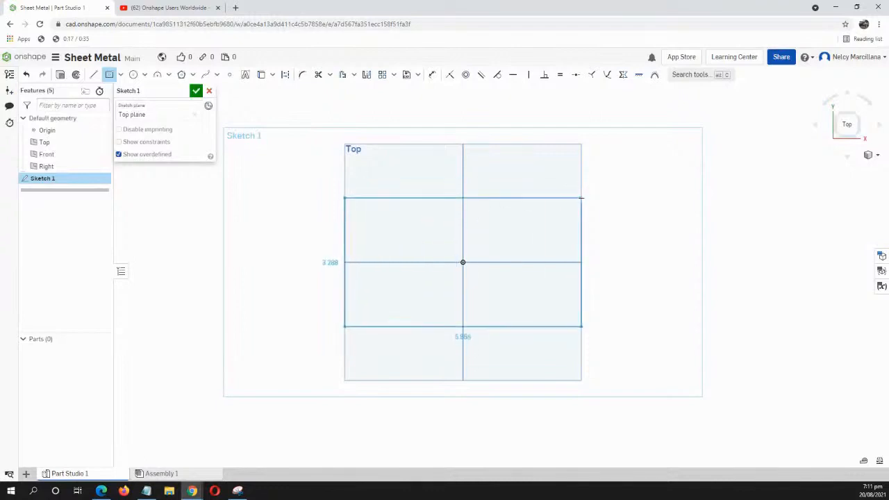
left_click(580, 202)
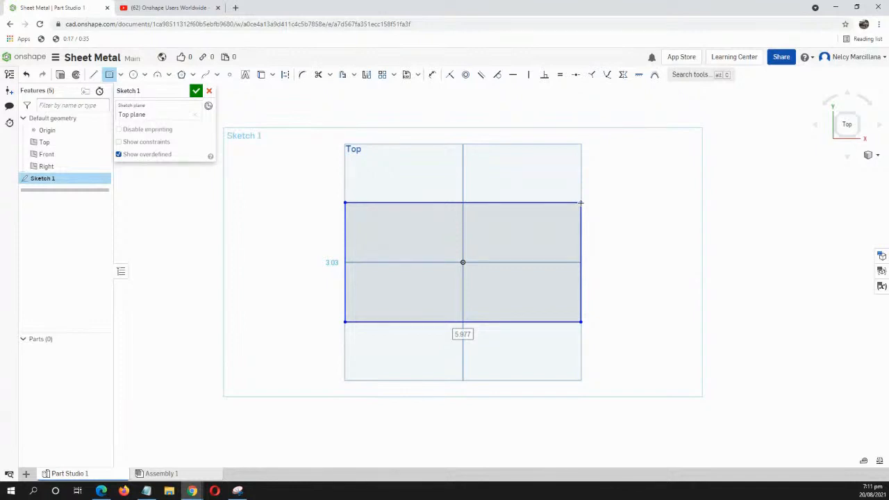
type("6")
key("Return")
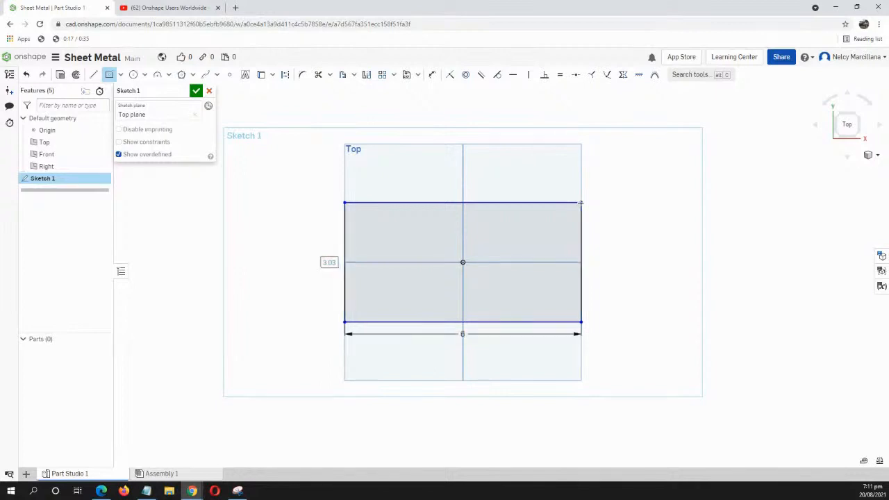
type("3")
key("Return")
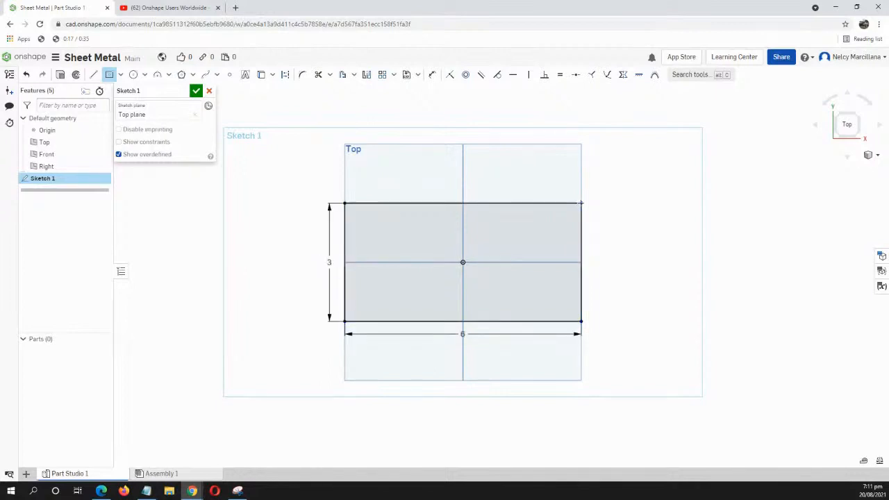
middle_click_drag(593, 327, 593, 317)
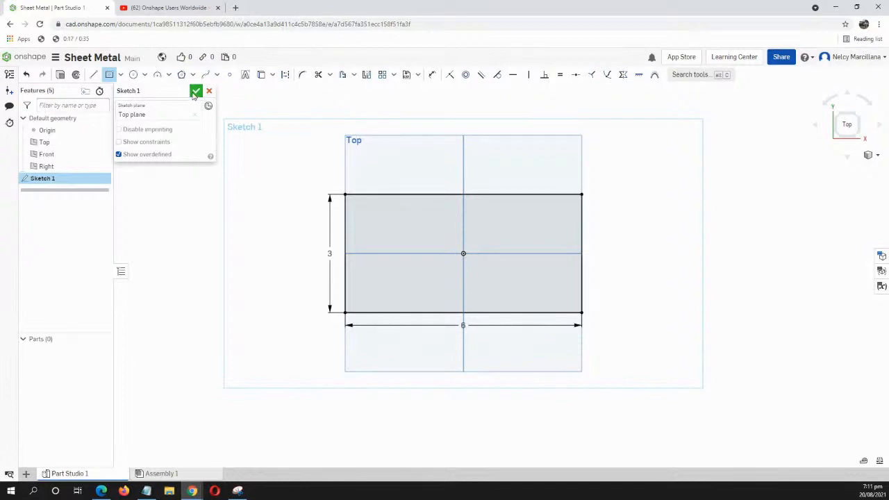
left_click(195, 91)
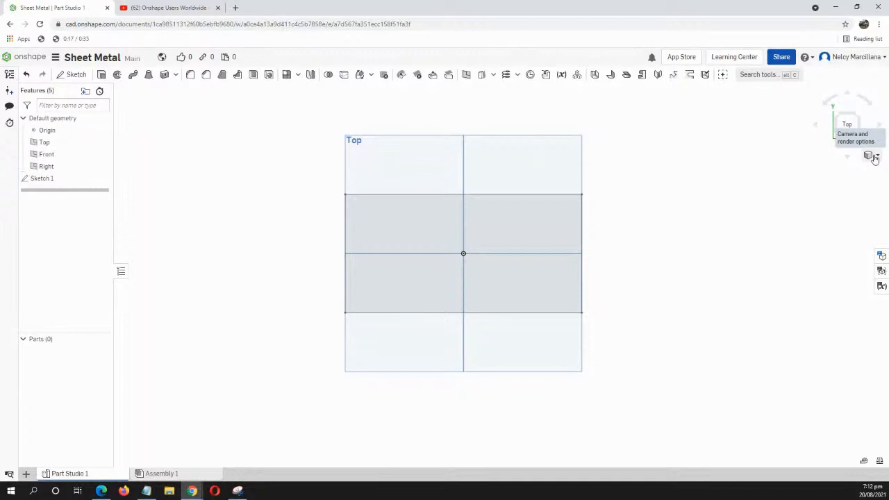
Extrude the rectangle as a new solid with a blind depth of 1 in.
left_click(875, 156)
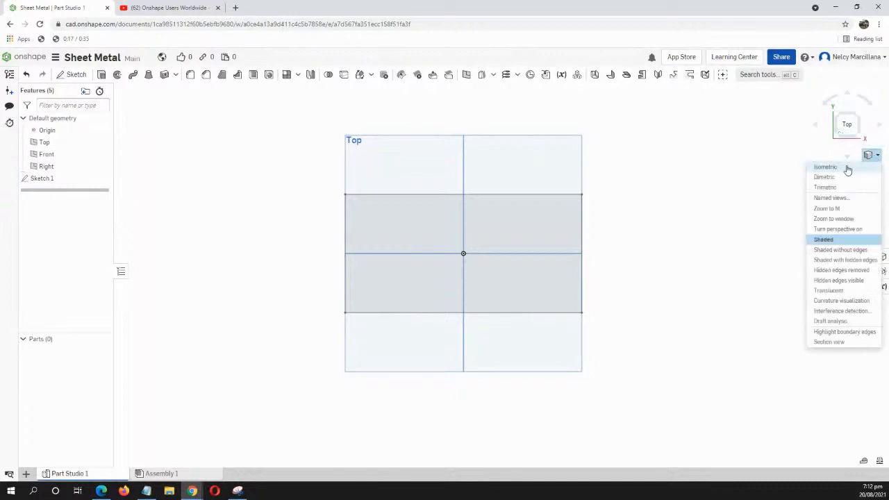
left_click(847, 169)
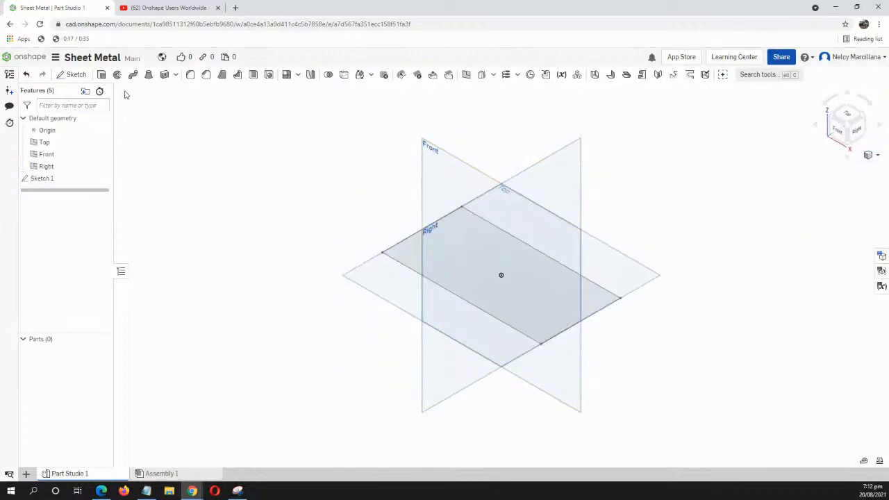
left_click(107, 80)
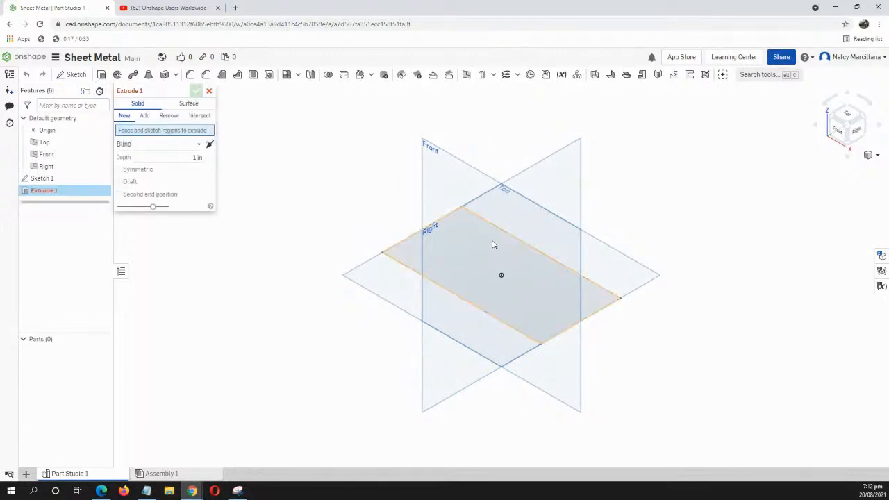
left_click(492, 244)
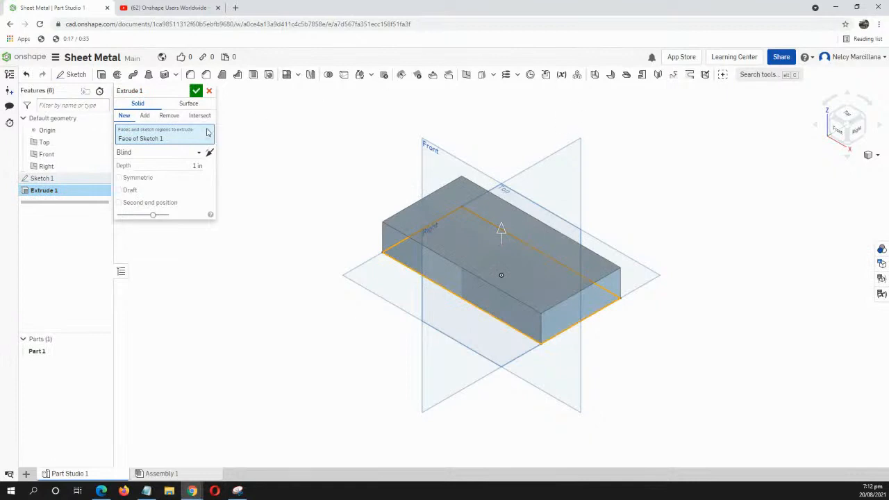
left_click(197, 91)
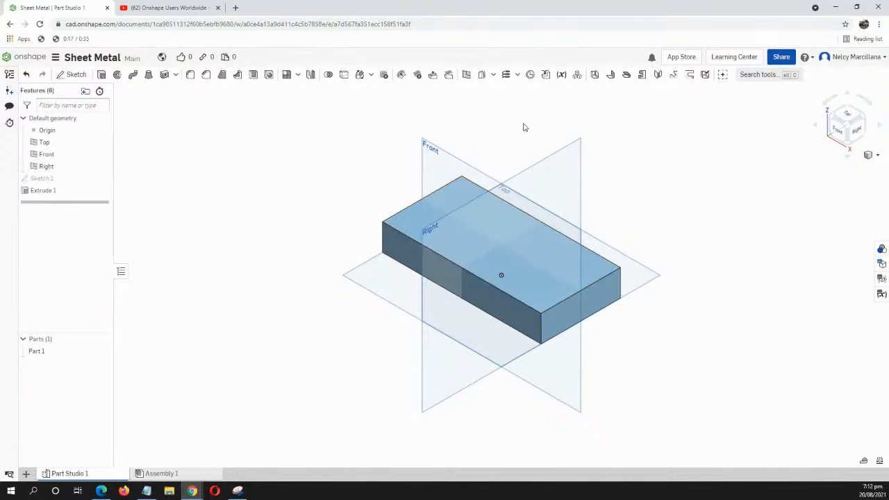
Convert the solid block to a sheet metal model 0.063 in thick with a 0.09 in bend radius, excluding its top face.
left_click(597, 76)
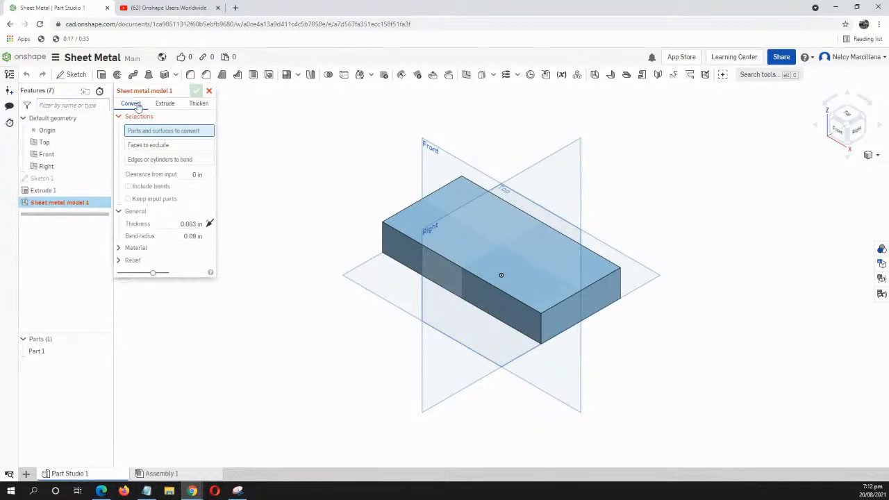
left_click(456, 232)
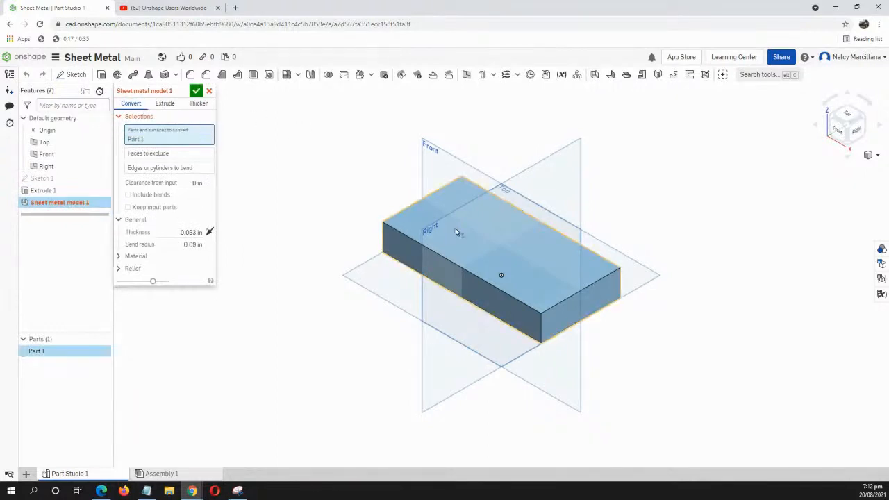
left_click(165, 155)
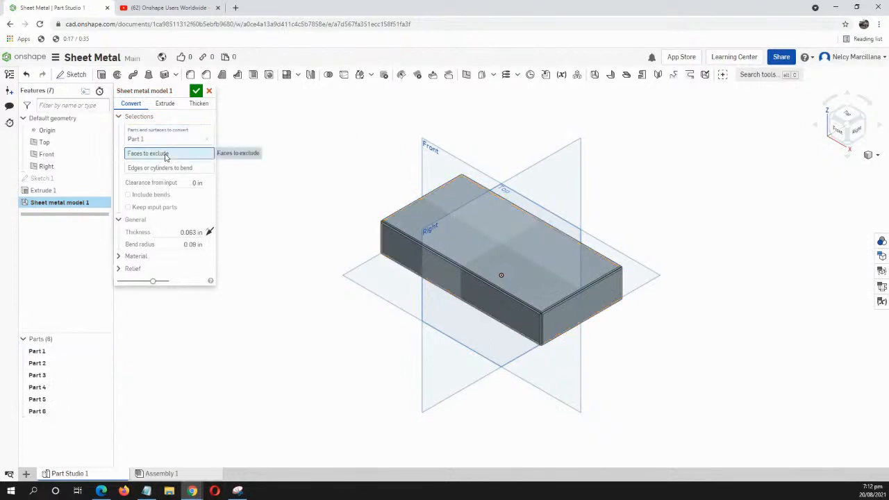
left_click(507, 242)
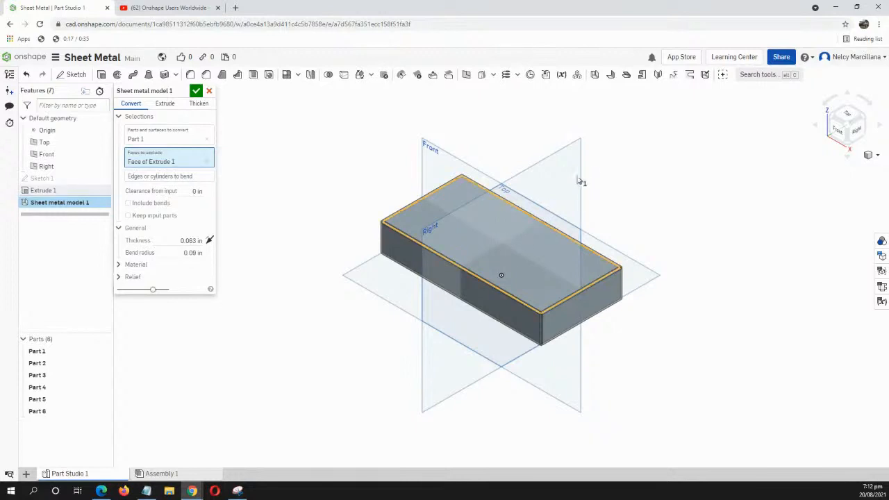
left_click(196, 93)
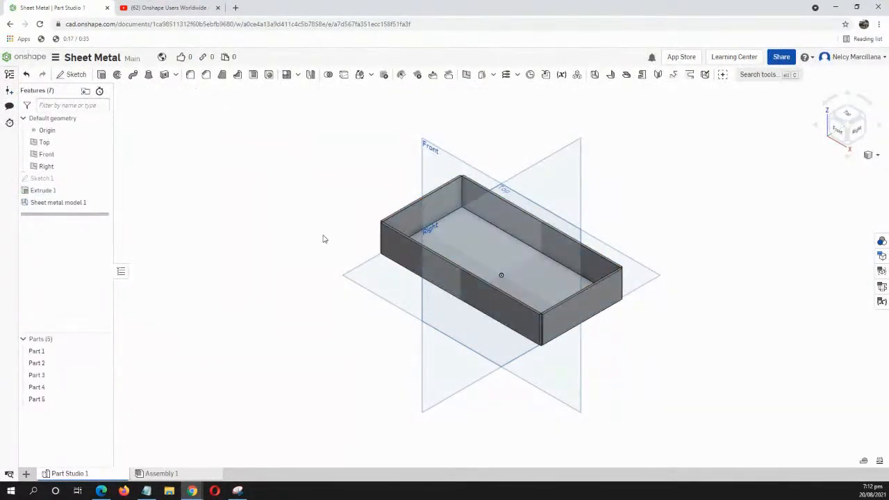
Delete the sheet metal conversion and the block extrusion, keep the rectangle sketch, and restore the isometric view.
mouse_move(324, 241)
right_mouse_down()
mouse_move(363, 272)
mouse_move(371, 258)
mouse_move(327, 224)
mouse_move(316, 231)
right_mouse_up()
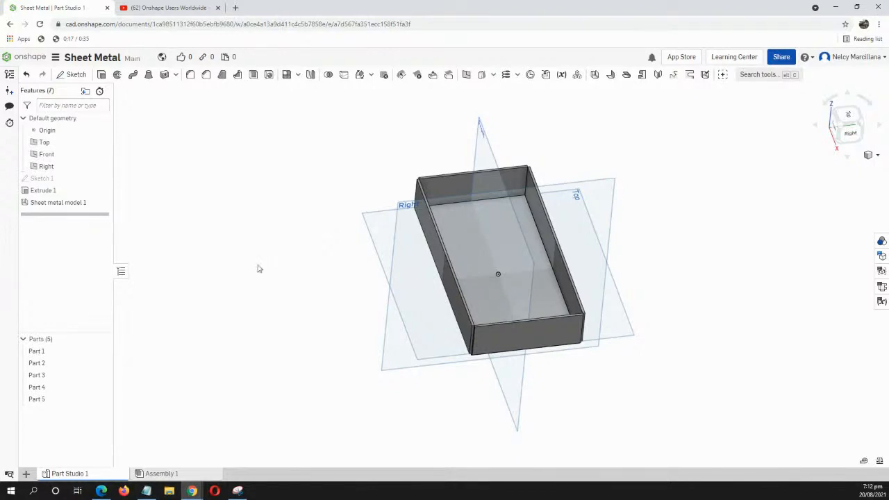
left_click(84, 204)
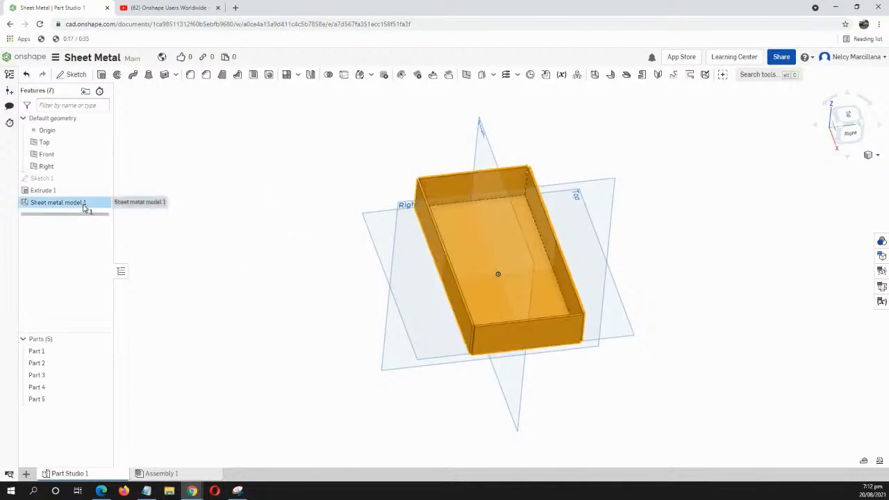
key("Delete")
left_click(63, 198)
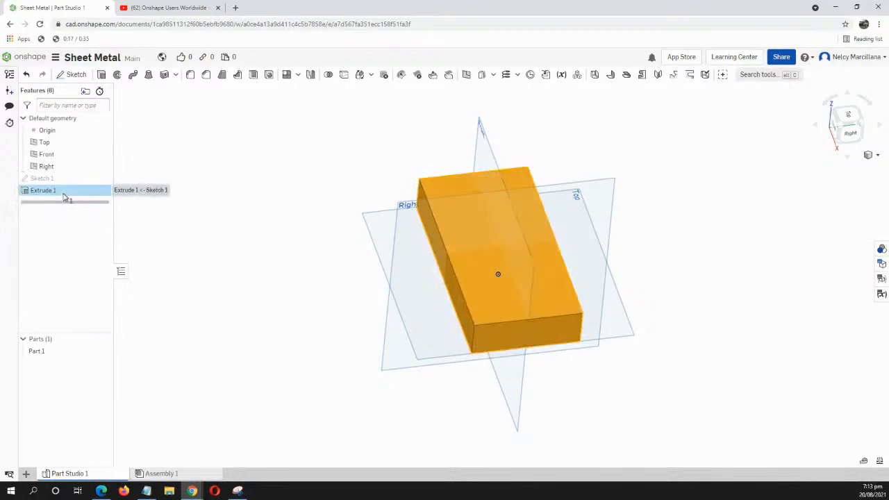
key("Delete")
mouse_move(204, 262)
right_mouse_down()
mouse_move(238, 278)
mouse_move(251, 269)
right_mouse_up()
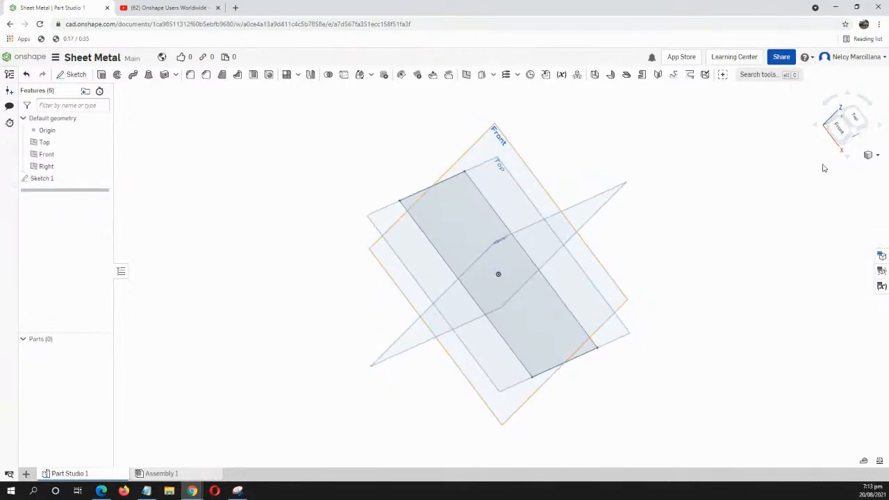
left_click(876, 155)
left_click(855, 169)
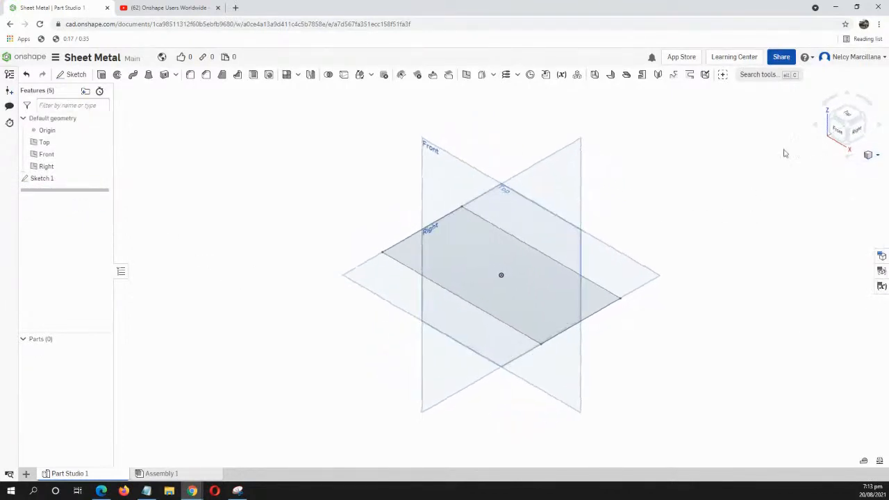
Start a sheet metal extrusion from three connected edges of the rectangle sketch, leaving out the front long edge, with a blind depth of 1 in.
left_click(595, 76)
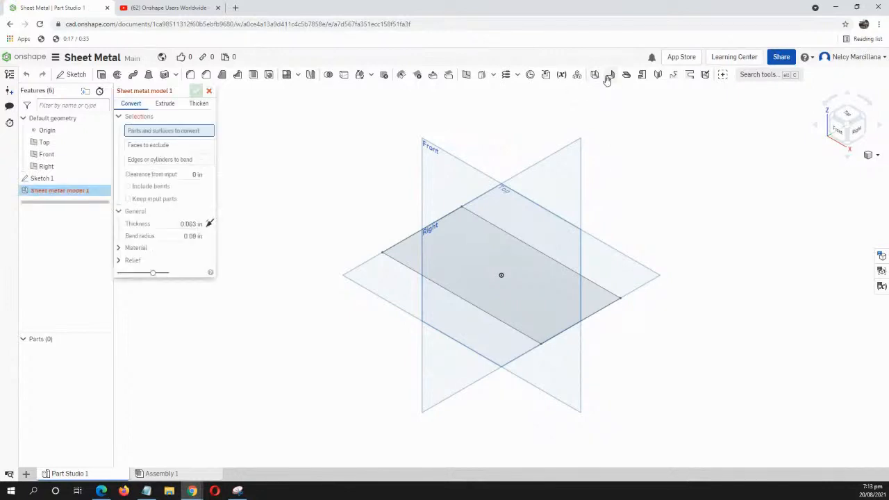
left_click(166, 104)
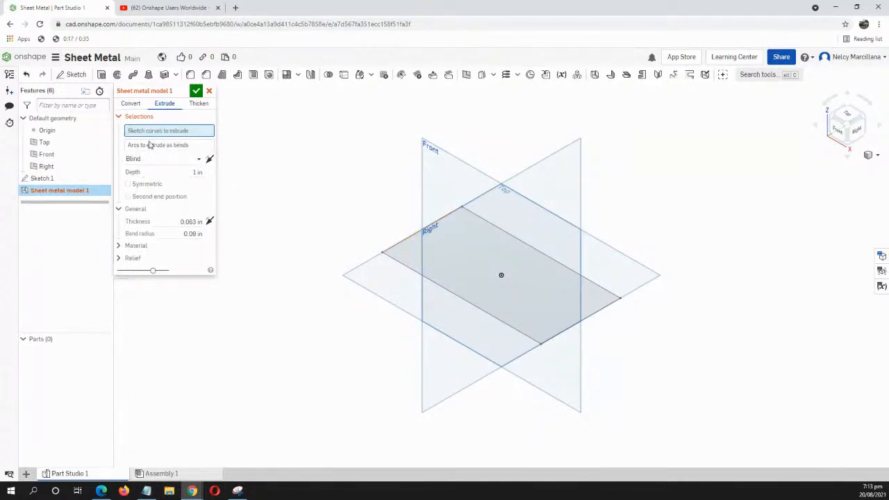
left_click(391, 243)
left_click(535, 250)
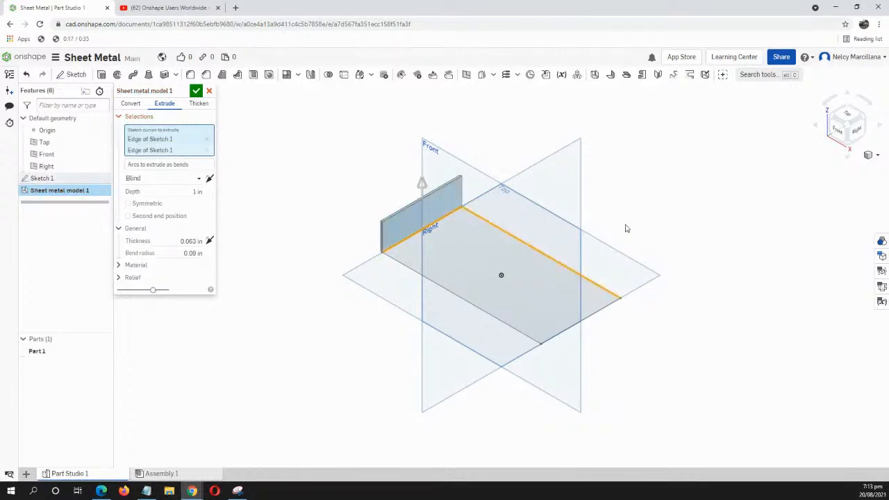
left_click(599, 312)
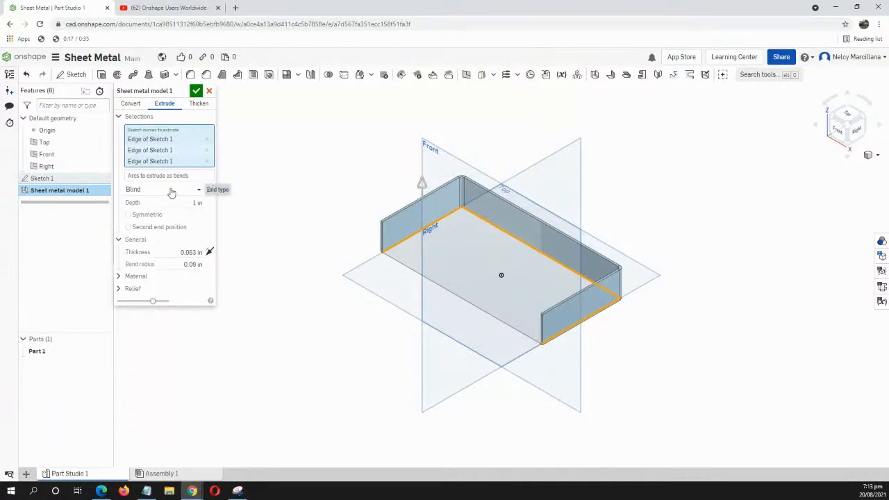
Reverse the direction of the sheet metal wall extrusion, make it symmetric about the sketch plane, and accept it.
left_click(193, 192)
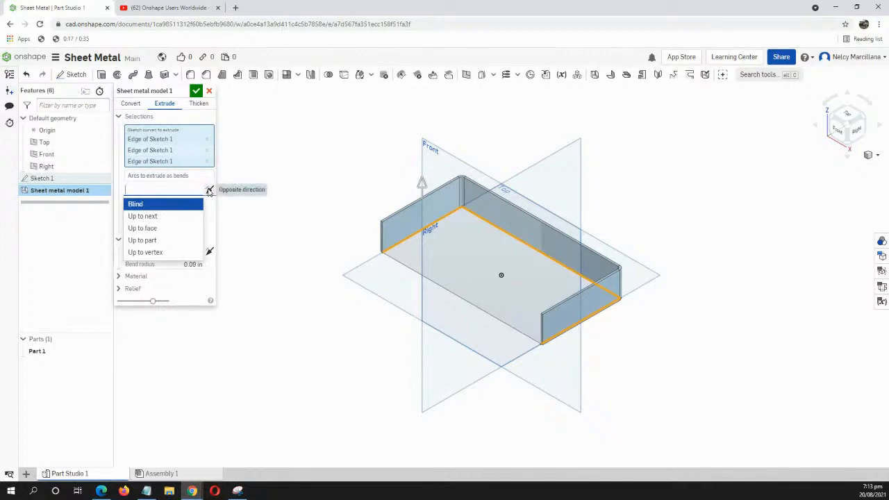
left_click(209, 191)
left_click(209, 190)
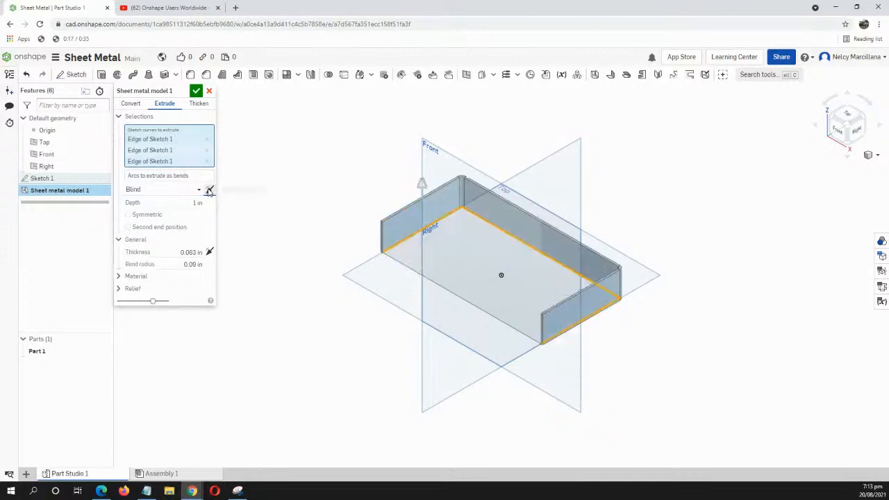
left_click(209, 191)
left_click(209, 190)
left_click(209, 191)
left_click(154, 217)
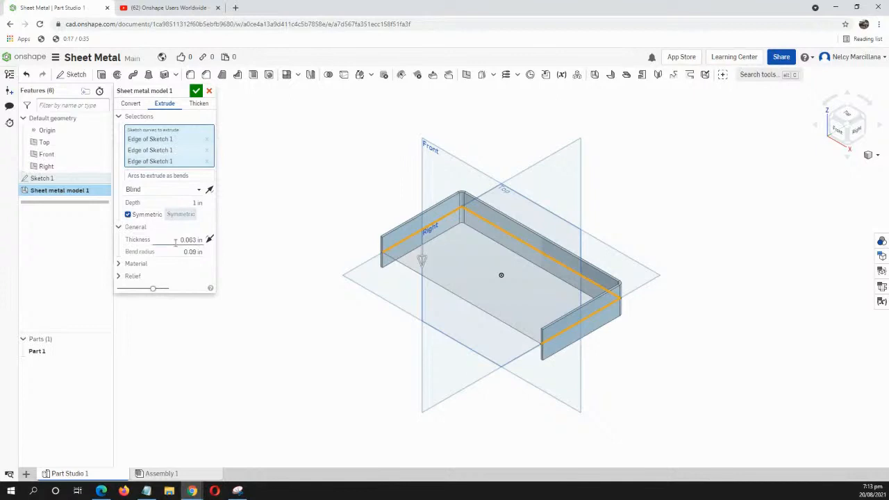
left_click(179, 238)
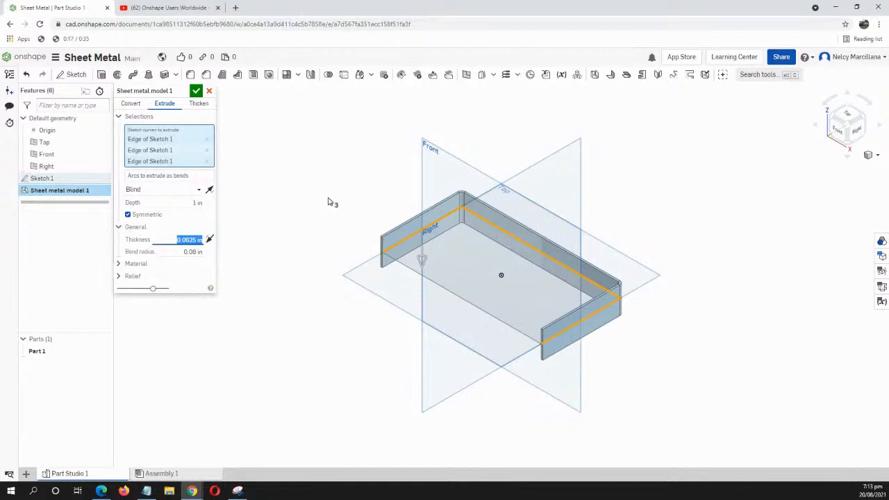
left_click(196, 92)
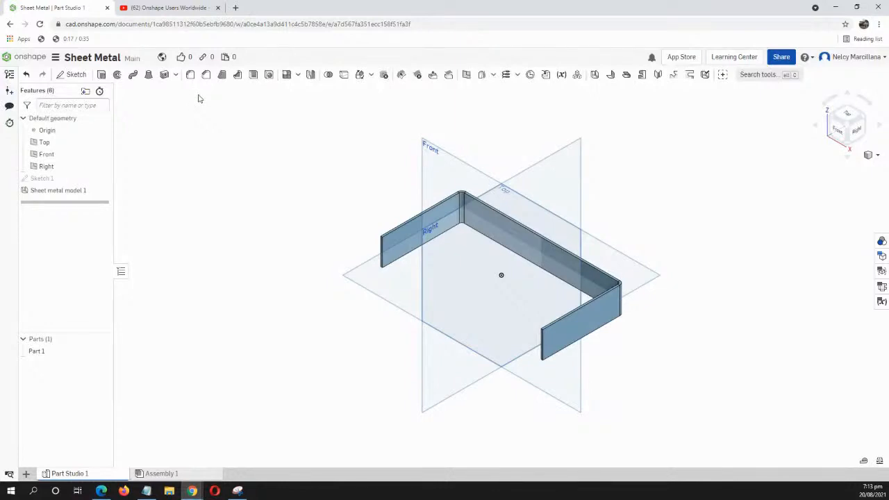
Delete the extruded three-wall sheet metal model.
left_click(74, 191)
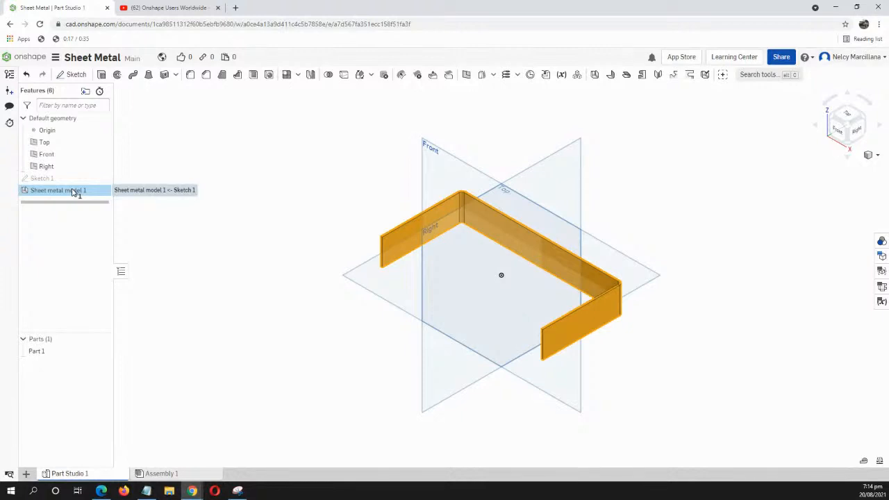
key("Delete")
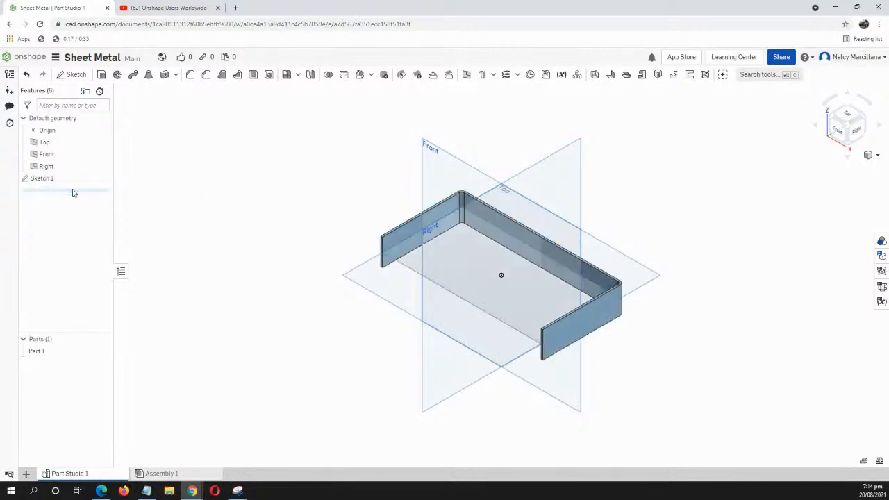
Create a flat sheet metal model by thickening the rectangle sketch region, 0.063 in thick with a 0.09 in bend radius.
left_click(594, 81)
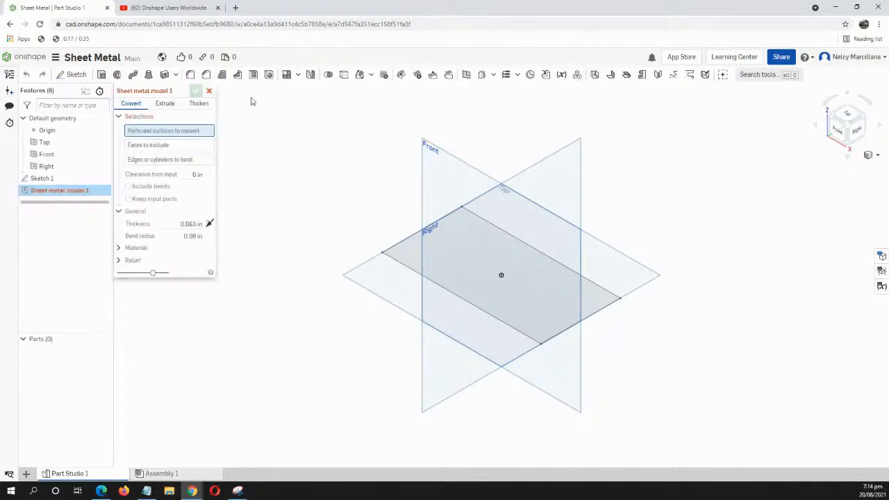
left_click(200, 105)
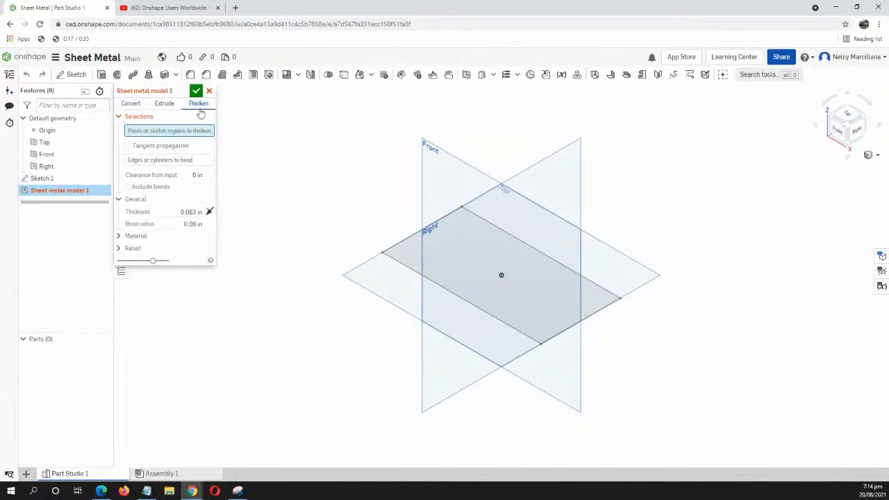
left_click(450, 253)
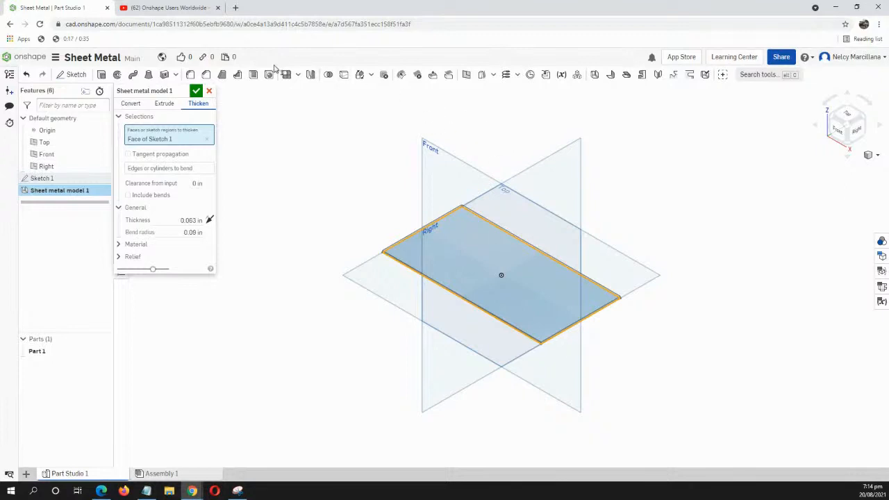
left_click(198, 92)
scroll(424, 302, "down", 2)
middle_click_drag(424, 302, 399, 307)
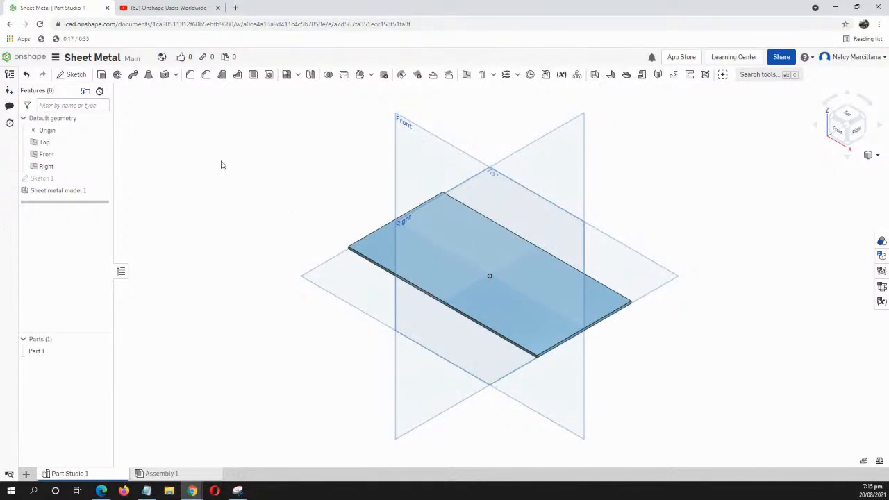
scroll(391, 284, "up", 5)
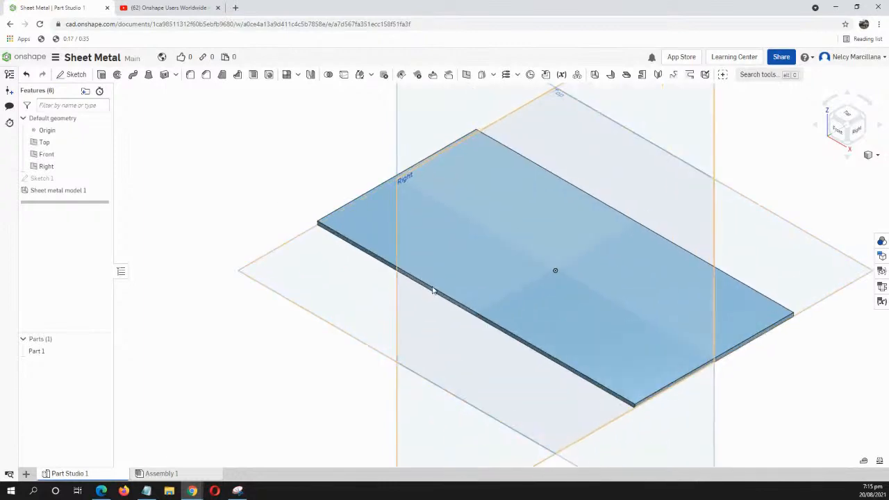
scroll(467, 285, "down", 5)
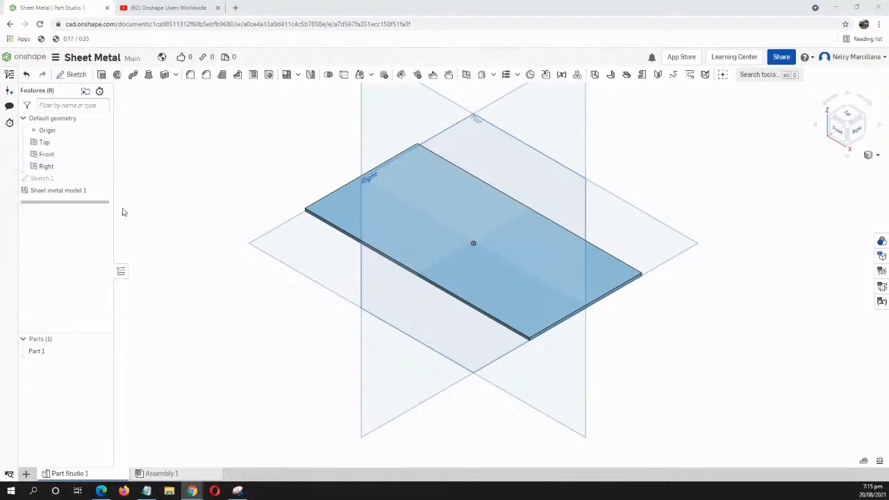
Return to the document list and open the untitled document that contains the U-shaped sheet metal part.
left_click(28, 58)
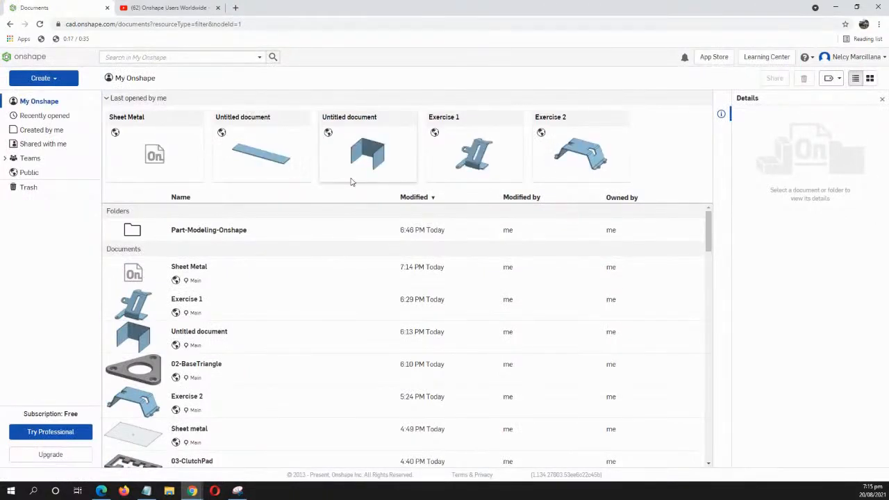
scroll(243, 336, "down", 2)
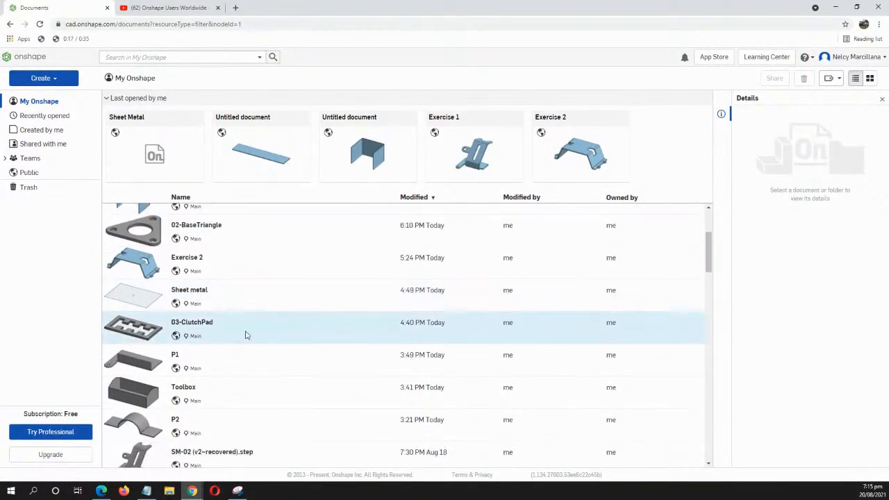
scroll(250, 343, "down", 1)
scroll(256, 358, "up", 2)
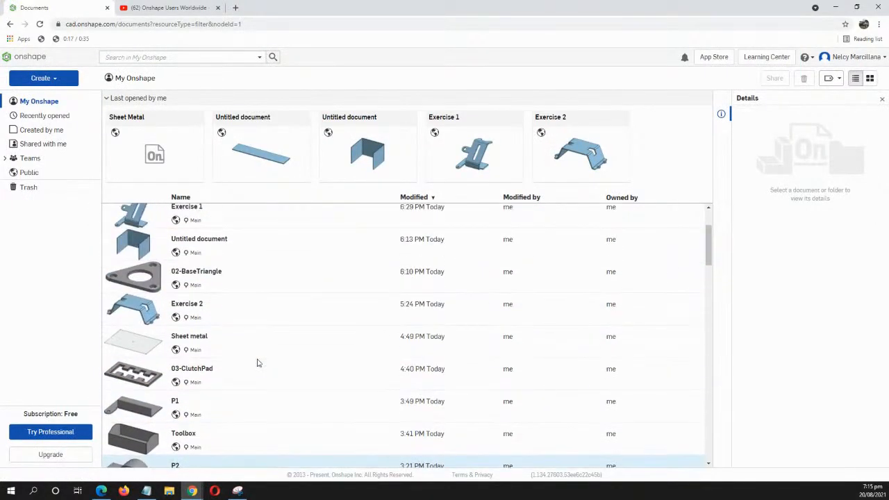
scroll(278, 319, "up", 1)
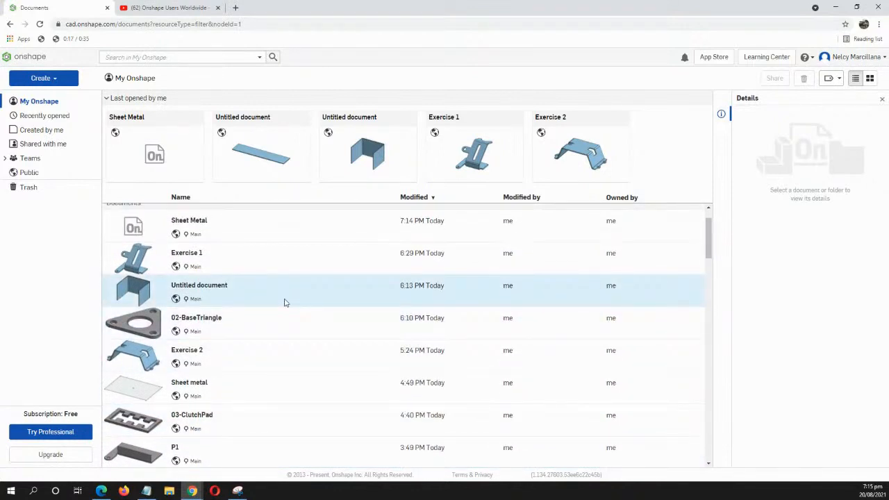
left_click(284, 302)
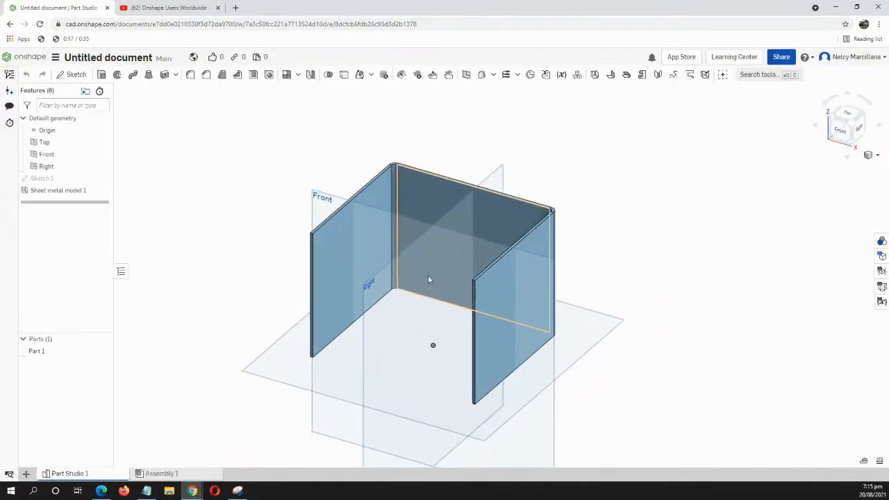
scroll(427, 276, "down", 2)
middle_click_drag(428, 277, 413, 294)
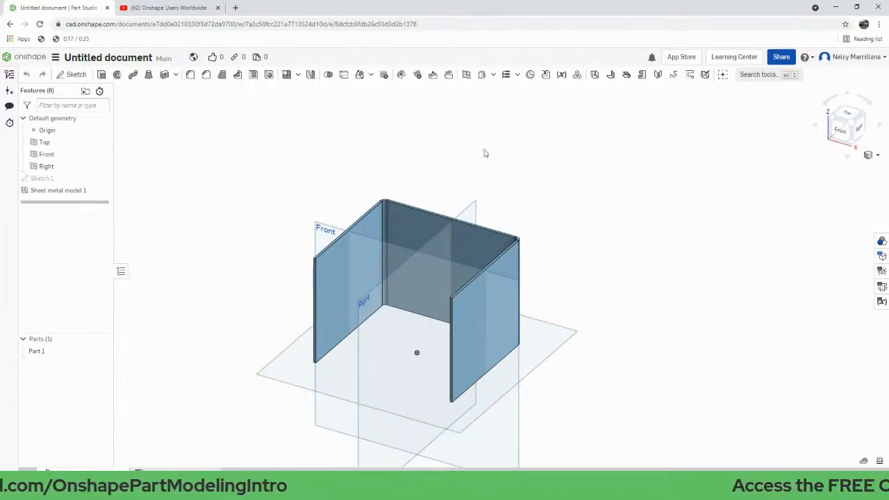
Start a flange on the upper edge of the right wall with inner alignment, a blind distance of 1 in and a 90-degree bend.
left_click(625, 74)
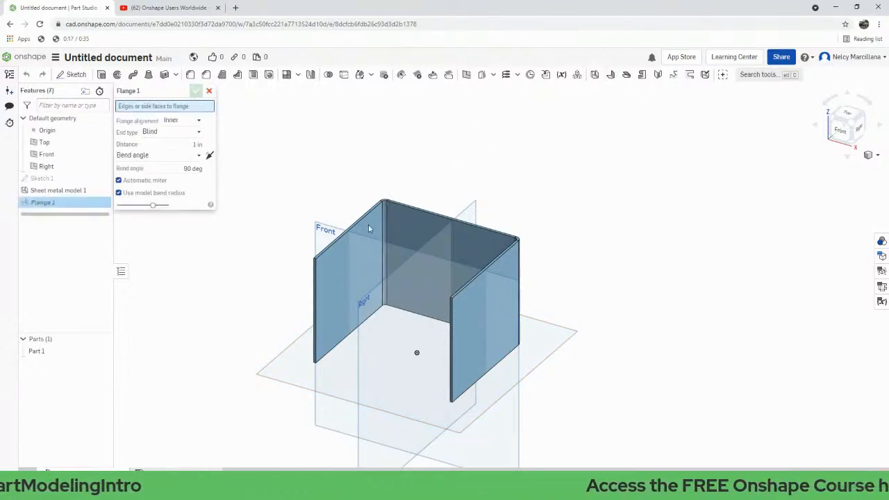
middle_click_drag(346, 306, 355, 262)
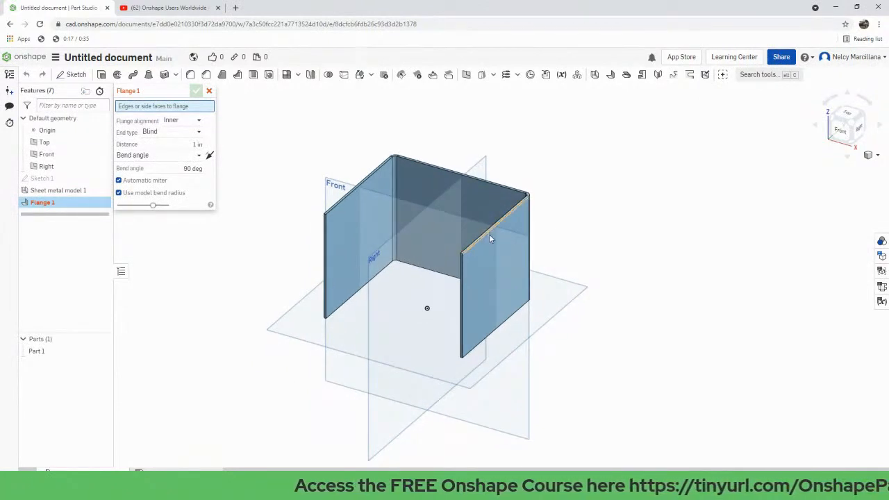
scroll(489, 234, "down", 3)
scroll(488, 233, "up", 10)
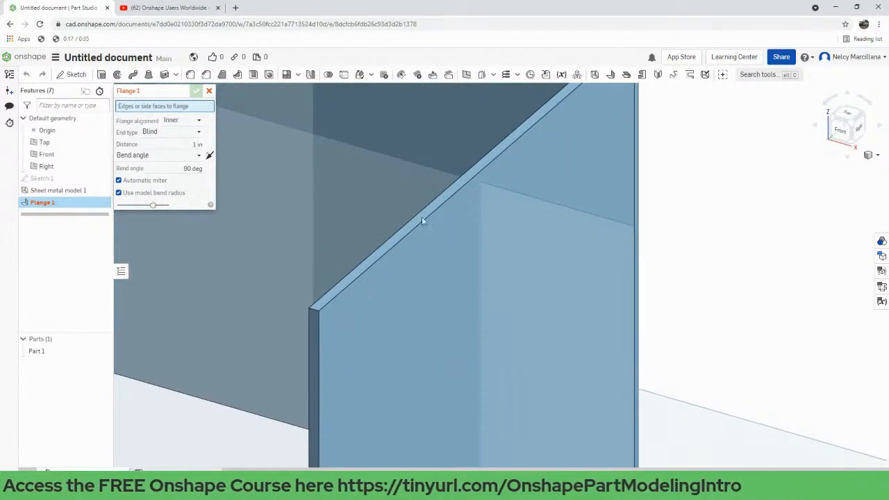
left_click(406, 235)
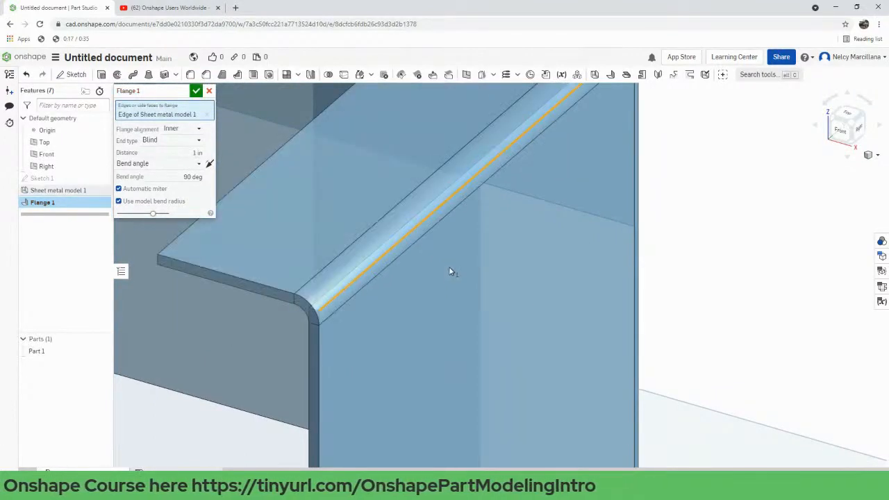
scroll(431, 293, "up", 1)
scroll(477, 278, "down", 6)
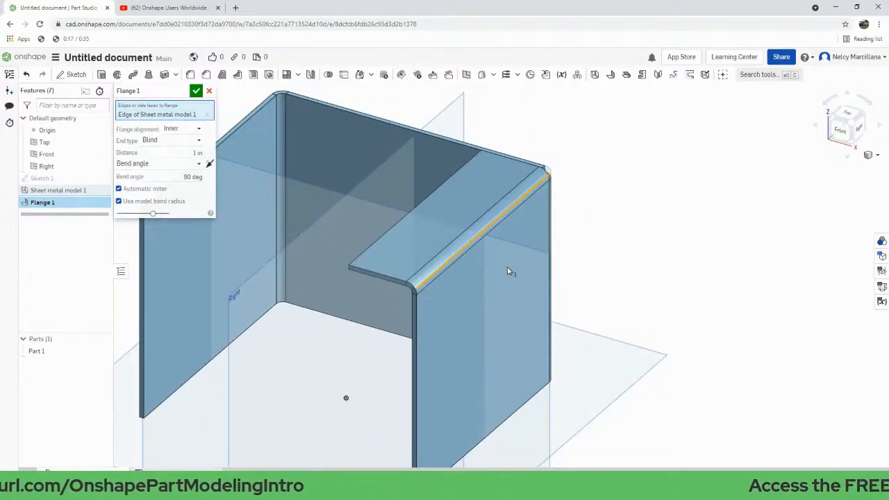
Examine how the flange's bend sits on the right wall's upper edge with the Inner alignment kept.
right_click_drag(509, 272, 528, 270)
scroll(474, 276, "up", 2)
middle_click_drag(477, 279, 517, 273)
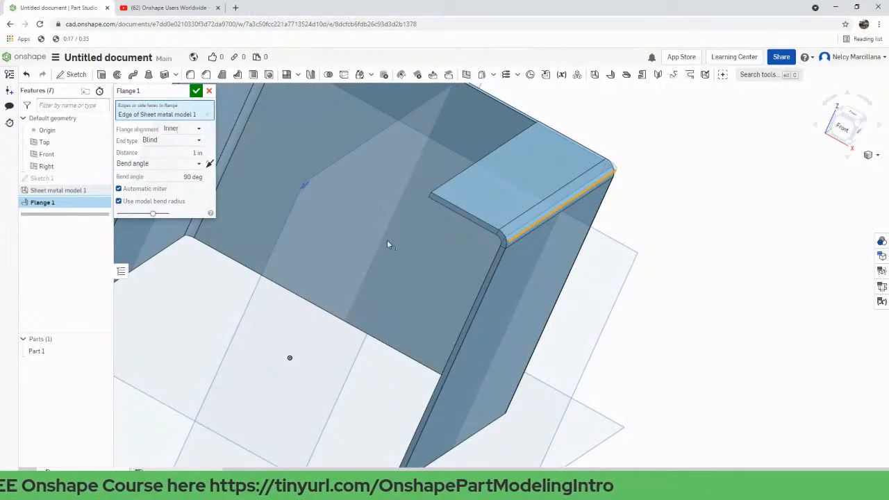
right_click_drag(397, 243, 422, 239)
left_click(182, 130)
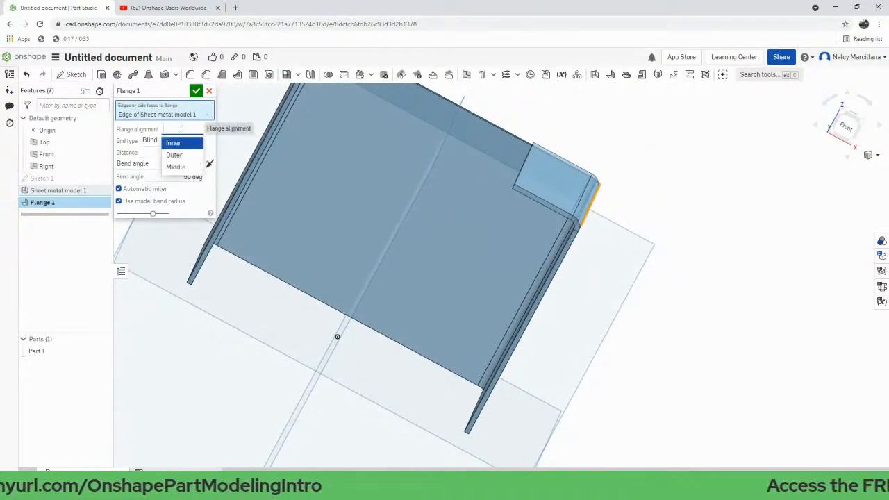
left_click(185, 142)
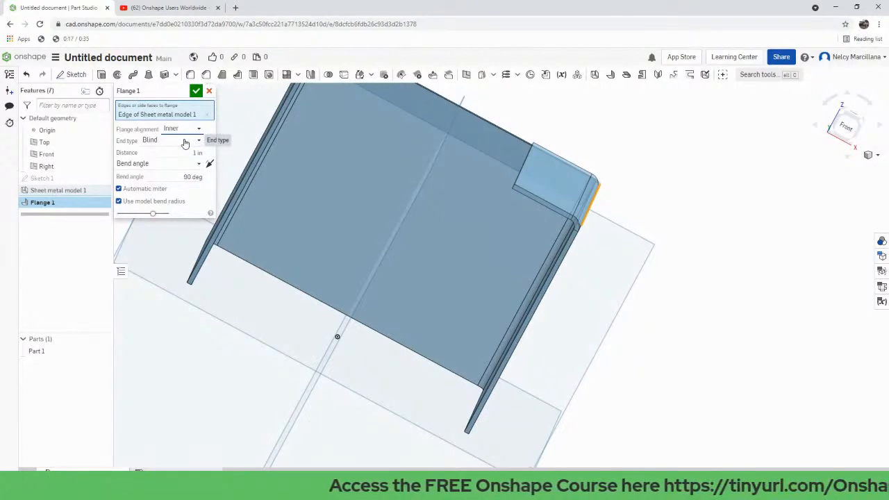
scroll(491, 235, "down", 3)
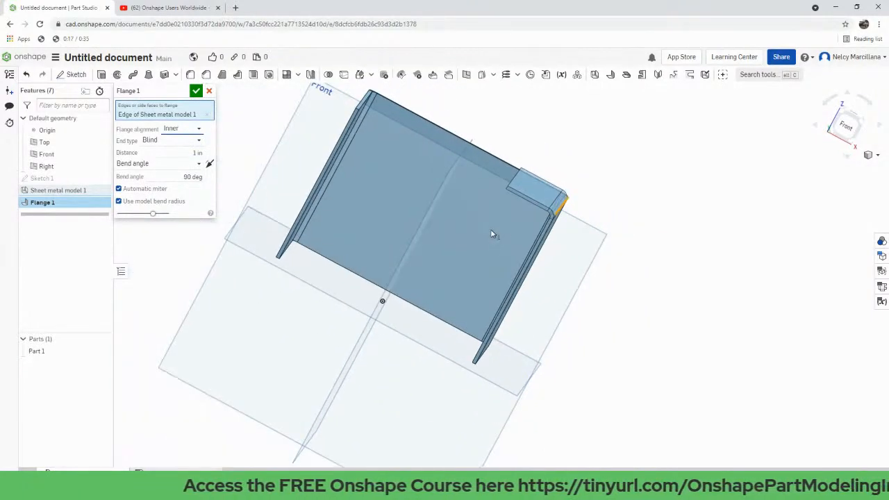
scroll(494, 232, "up", 5)
middle_click_drag(527, 209, 468, 246)
right_click_drag(468, 247, 474, 243)
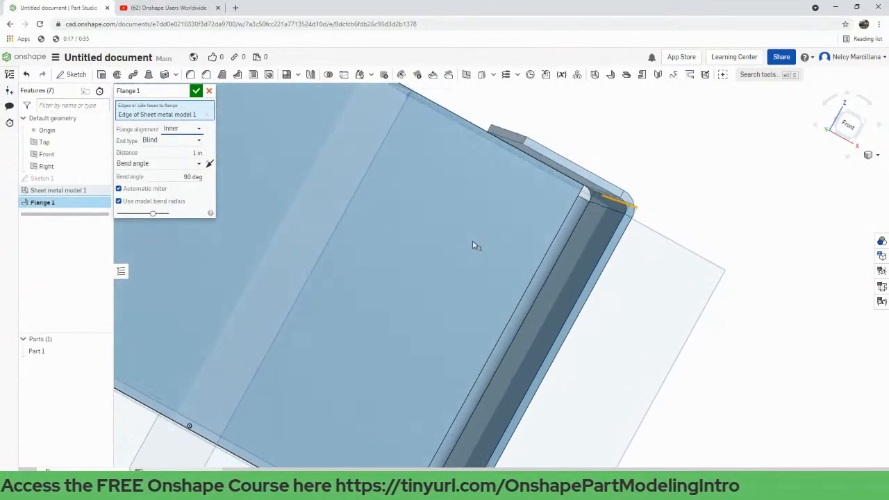
Try the Outer and Middle alignments on the flange, and return the alignment to Inner.
left_click(182, 132)
left_click(179, 153)
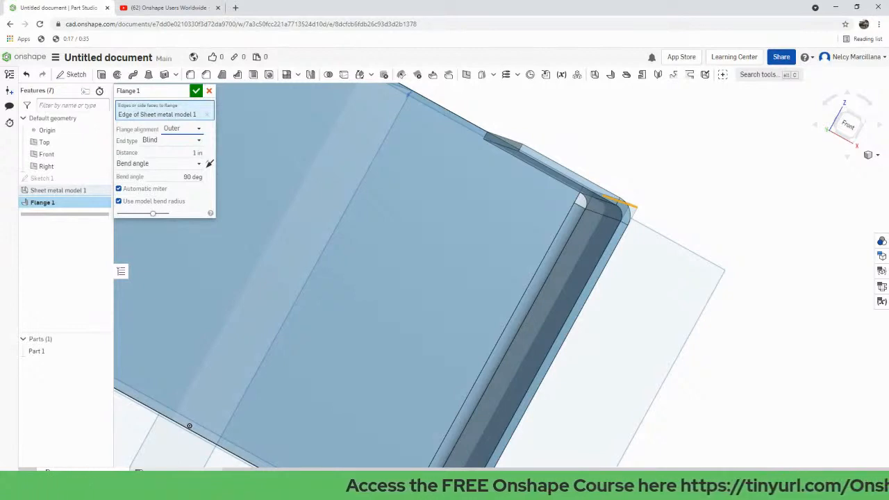
left_click(192, 130)
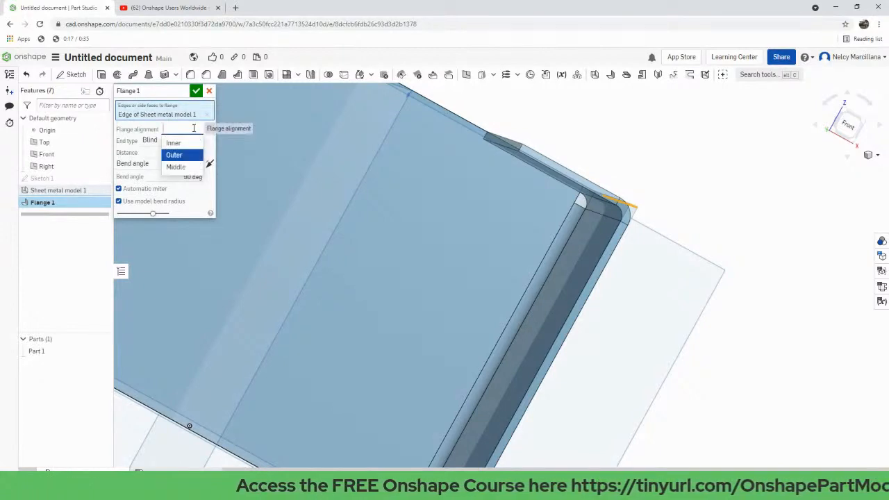
left_click(185, 170)
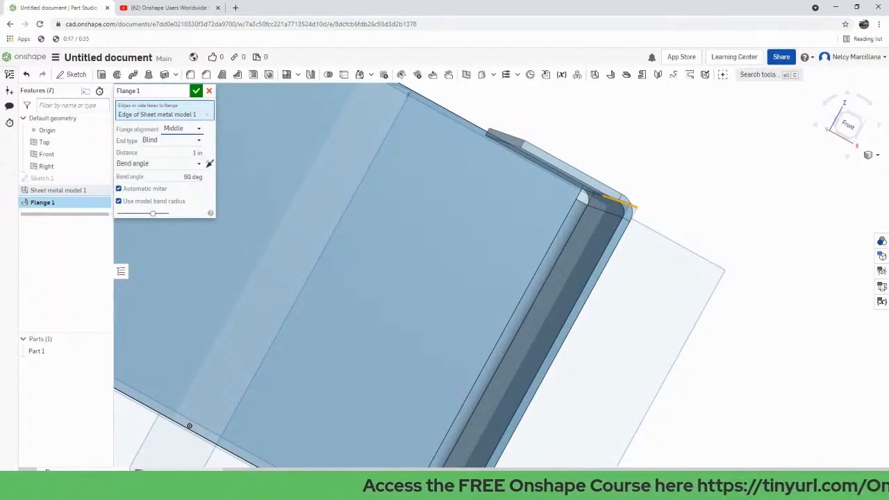
scroll(534, 183, "up", 1)
right_click_drag(571, 191, 568, 189)
left_click(186, 129)
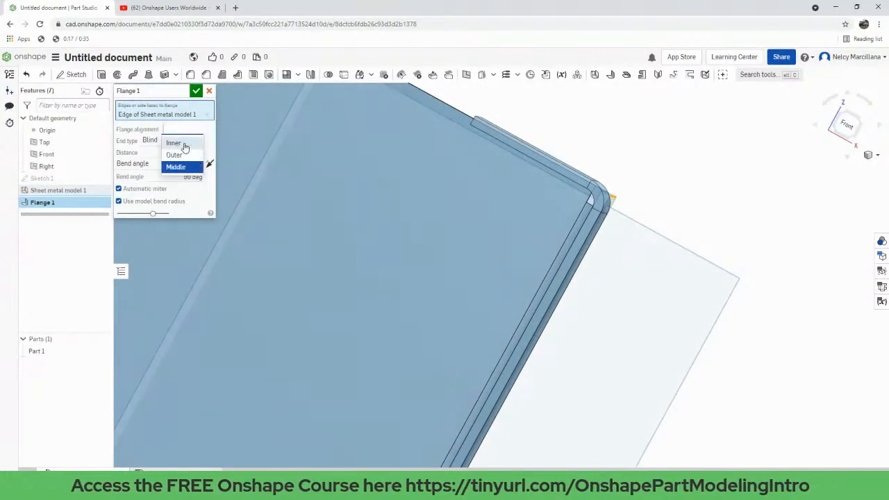
left_click(184, 145)
Keep the flange's end type as Blind and flip the flange to the opposite side so it points outward.
left_click(185, 141)
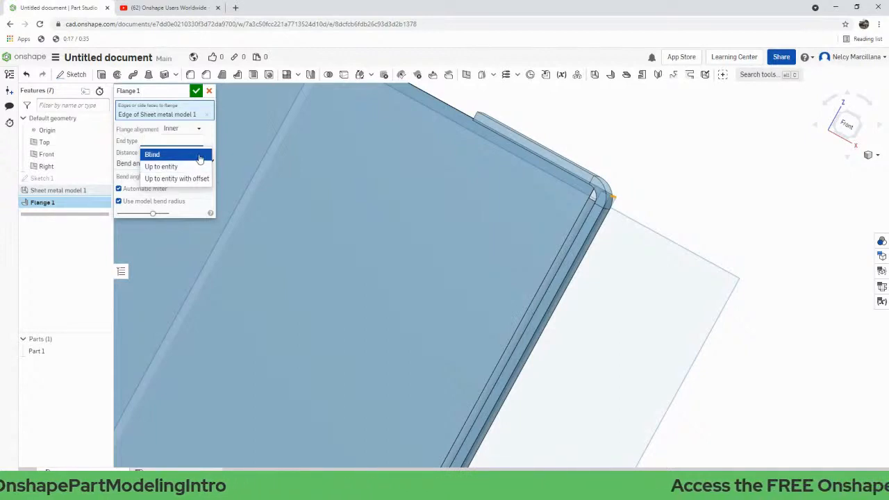
left_click(197, 156)
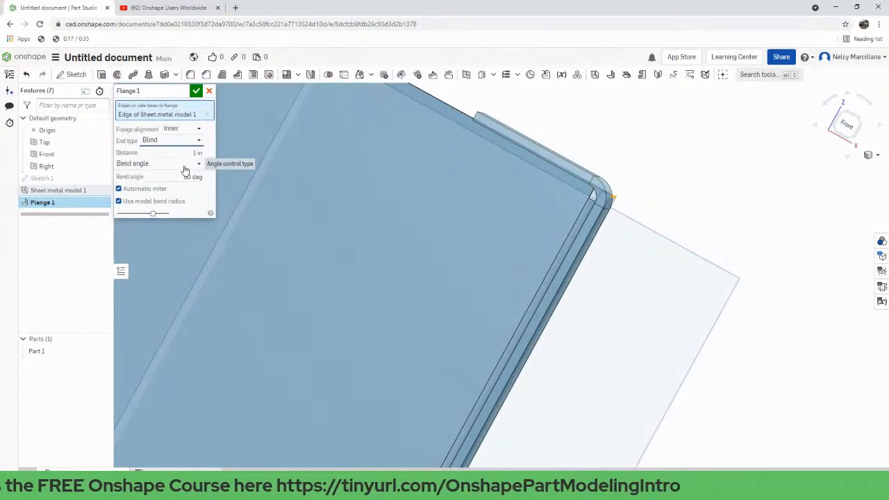
left_click(185, 165)
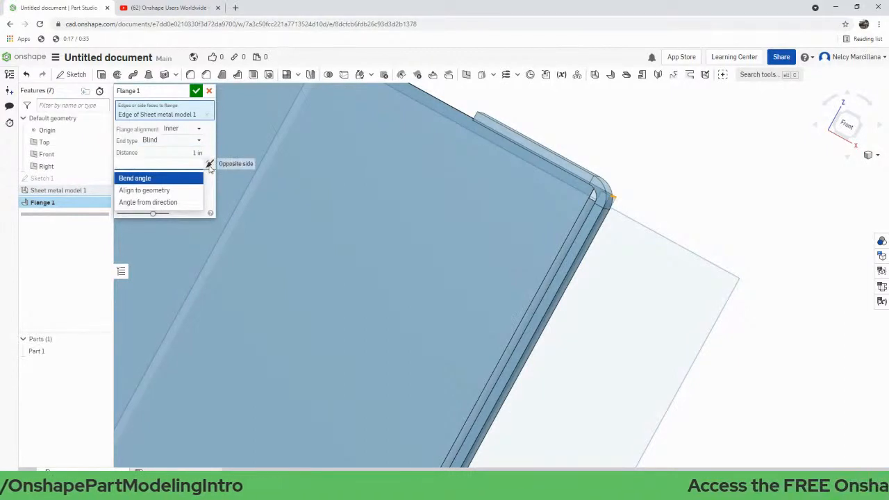
left_click(210, 167)
left_click(209, 167)
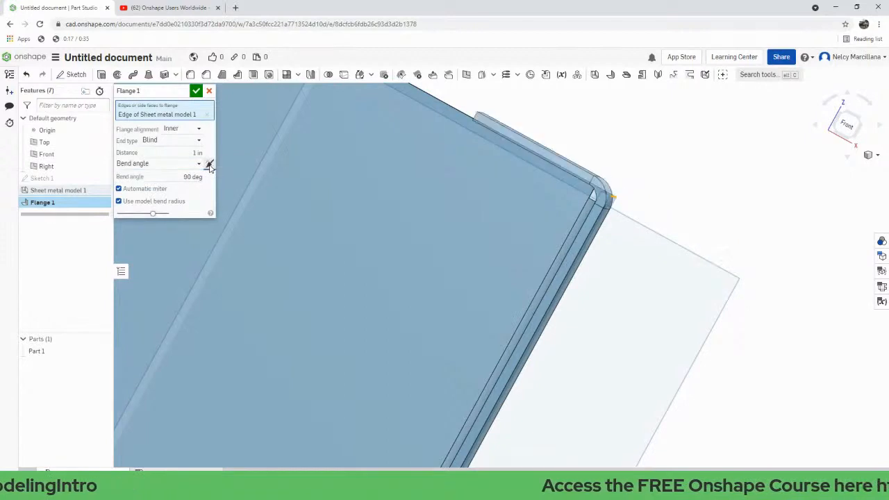
left_click(210, 166)
left_click(210, 166)
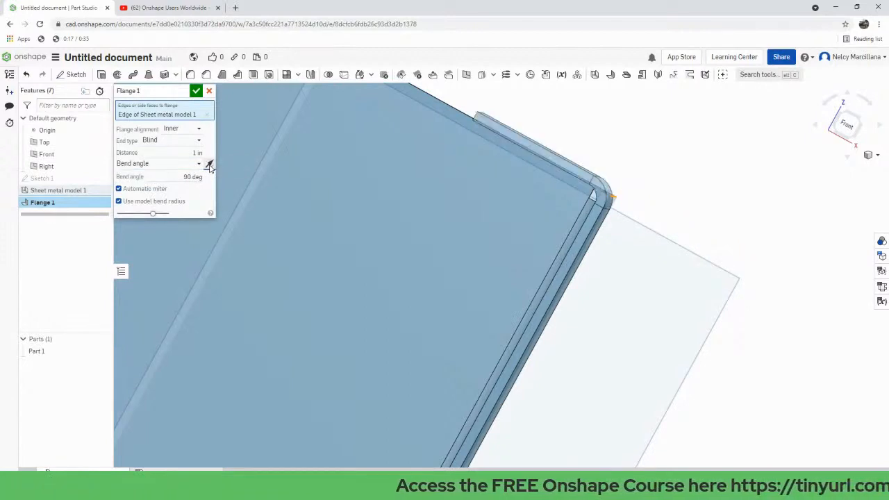
left_click(210, 167)
scroll(404, 206, "up", 3)
scroll(422, 204, "down", 4)
mouse_move(443, 196)
right_mouse_down()
mouse_move(432, 221)
mouse_move(453, 203)
mouse_move(445, 202)
right_mouse_up()
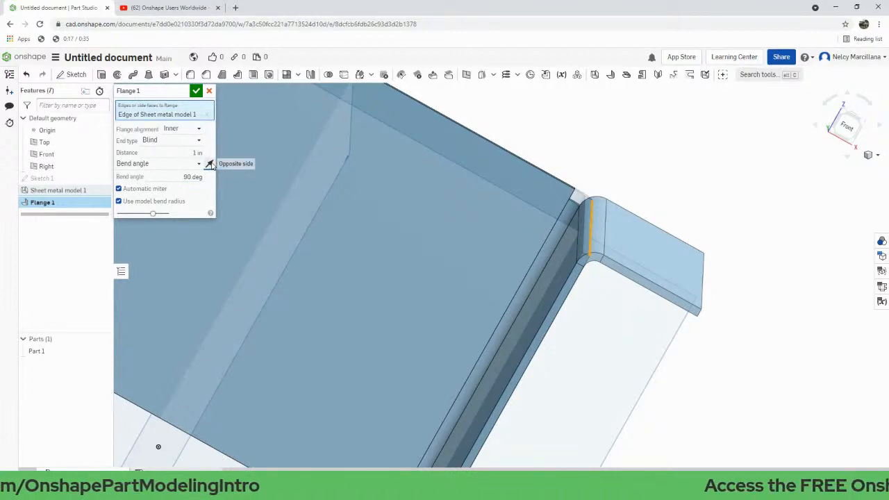
Set the flange's bend angle to 100 degrees and accept the flange.
left_click(194, 177)
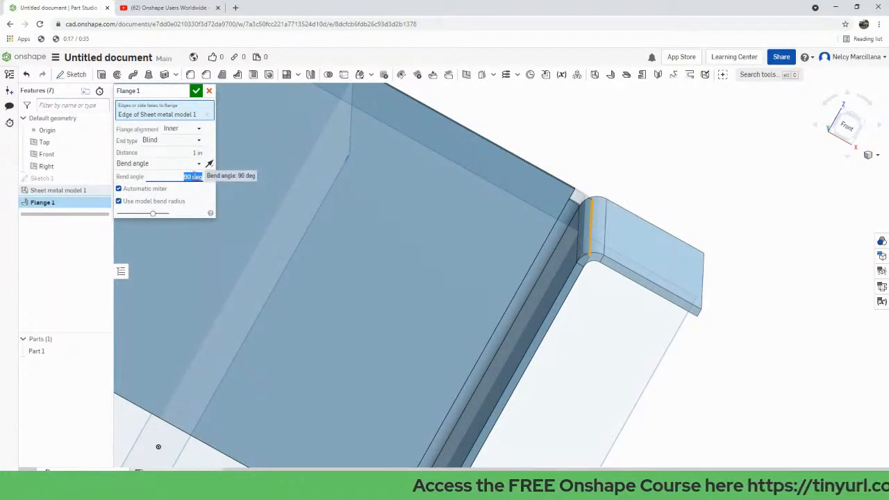
type("100")
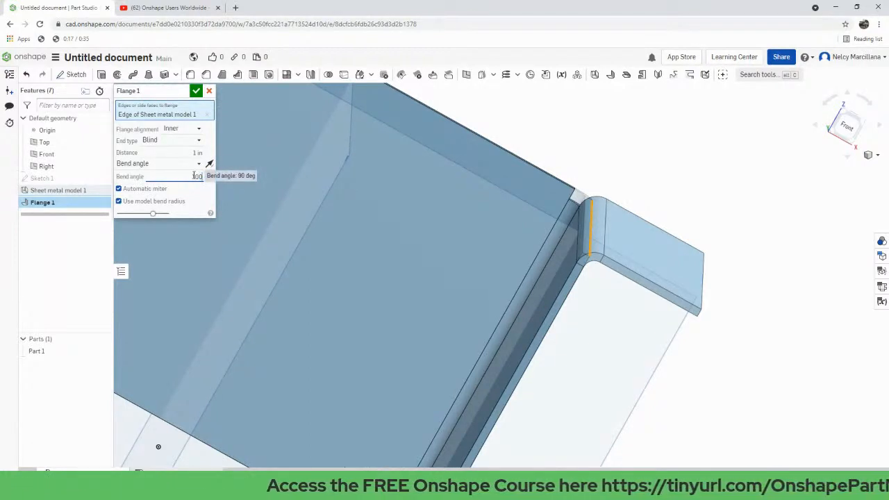
left_click(180, 155)
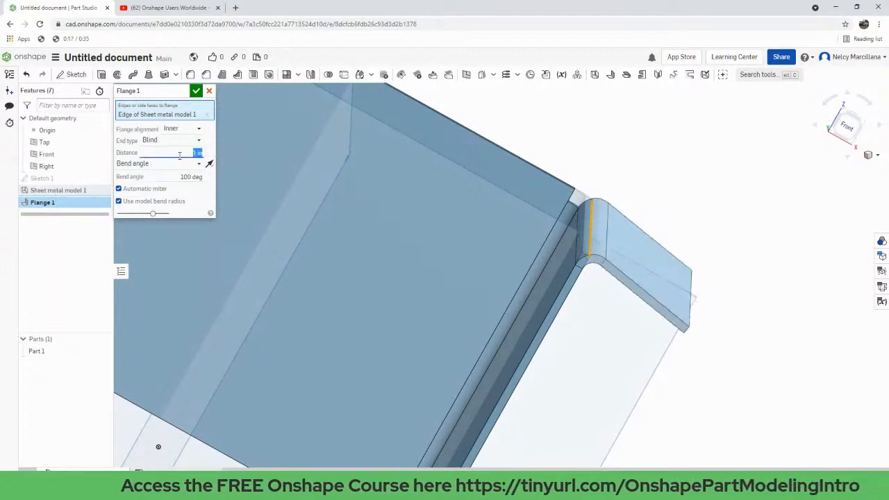
right_click_drag(472, 222, 476, 215)
middle_click_drag(489, 270, 422, 228)
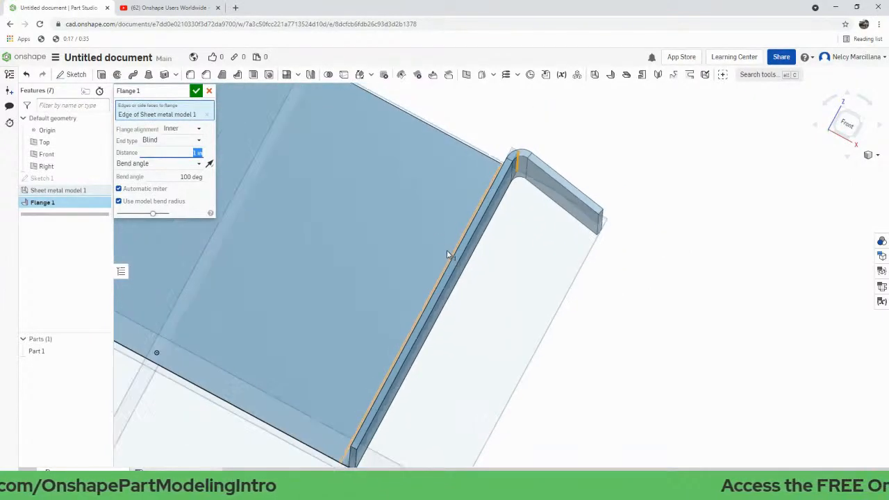
right_click_drag(447, 250, 430, 224)
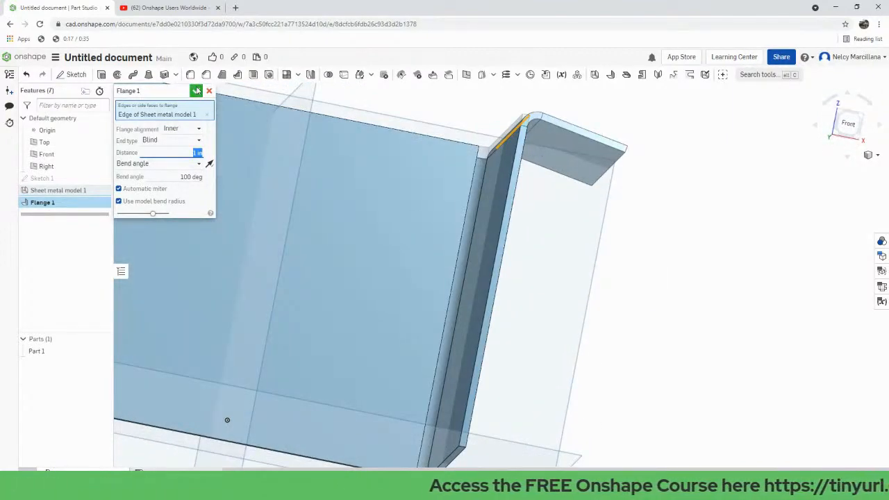
left_click(197, 90)
Start a tear drop hem on the left wall's upper edge, with 0.09 in inner radius and gap, 0.5 in total length and Outer alignment.
scroll(462, 270, "up", 2)
scroll(463, 270, "down", 4)
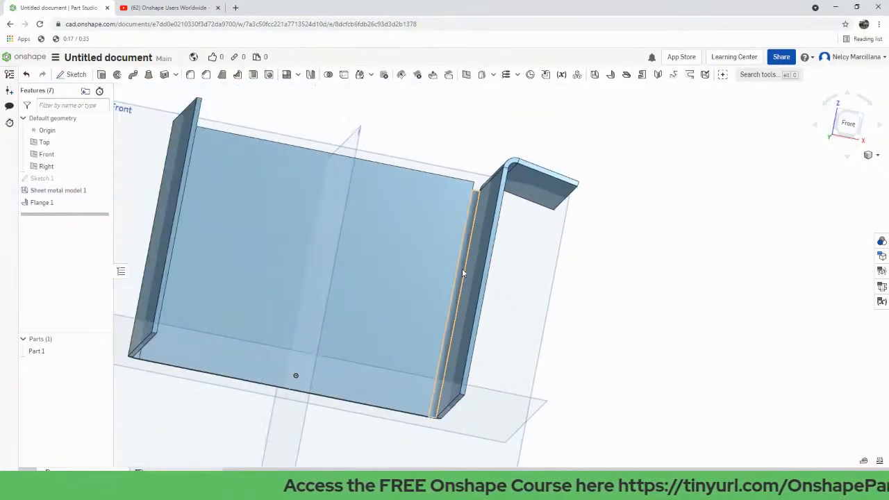
right_click_drag(498, 320, 528, 316)
middle_click_drag(527, 311, 528, 316)
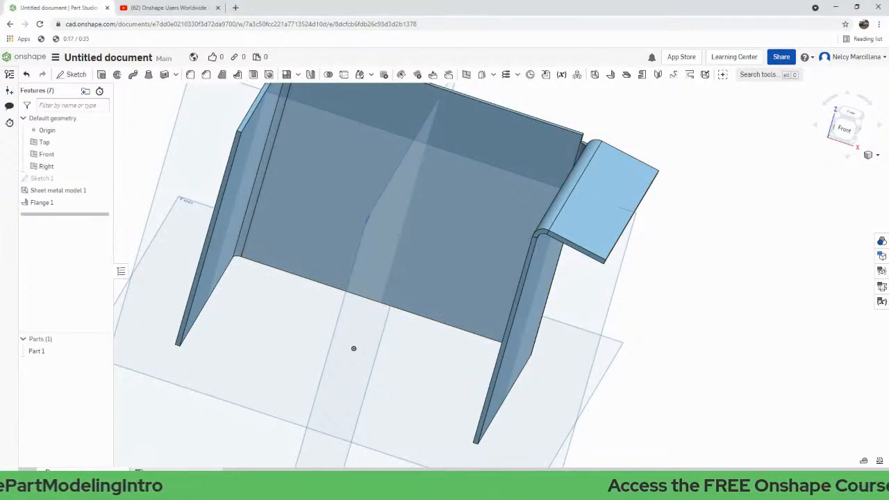
left_click(626, 75)
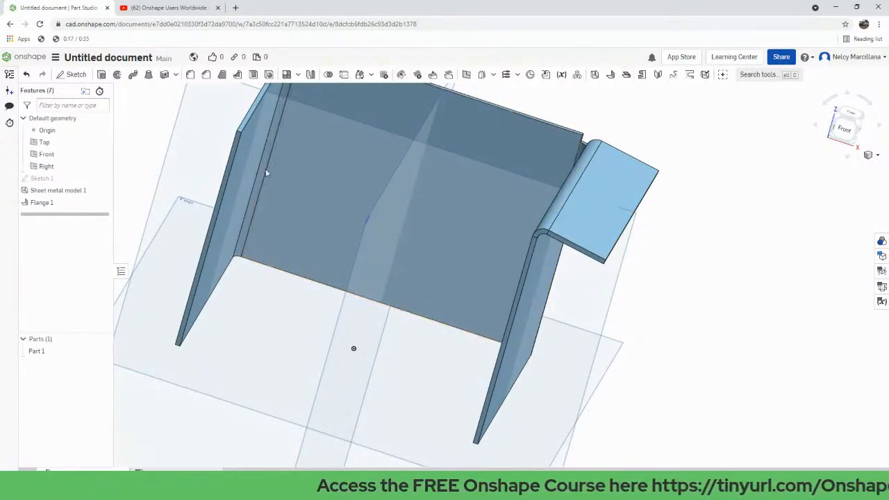
middle_click_drag(298, 229, 446, 357)
scroll(397, 300, "down", 2)
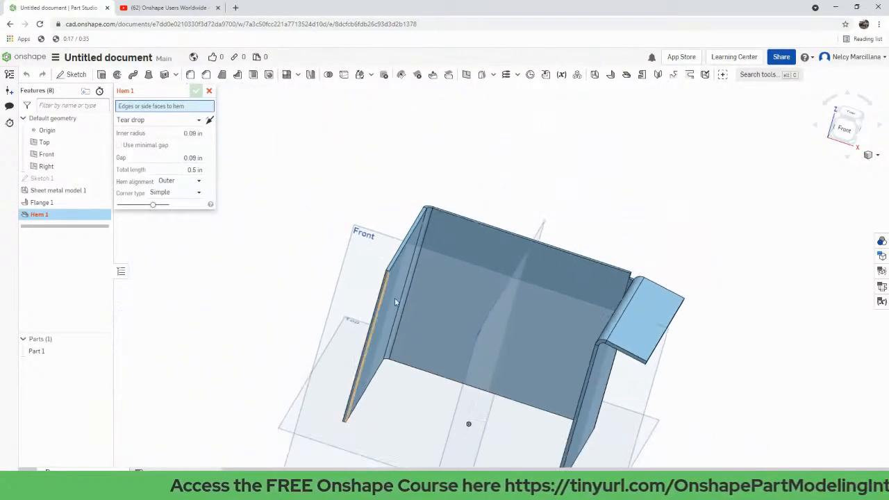
scroll(413, 308, "up", 6)
right_click_drag(403, 312, 524, 296)
middle_click_drag(525, 296, 389, 232)
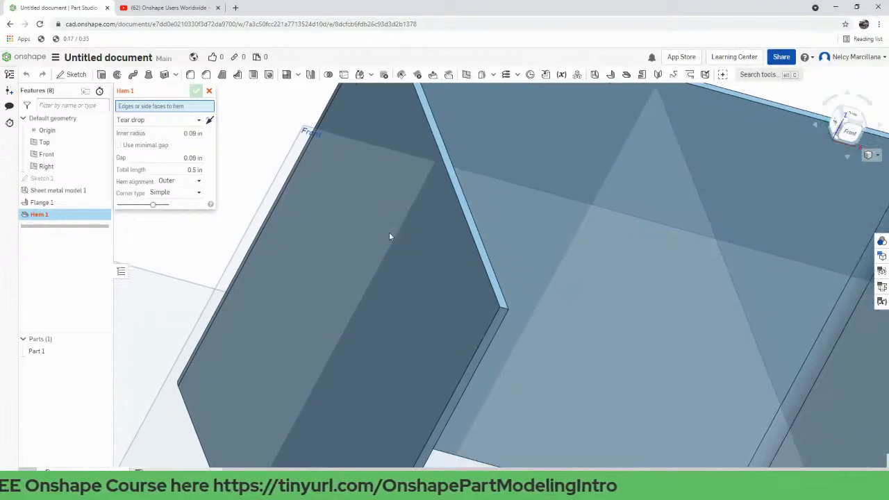
left_click(473, 241)
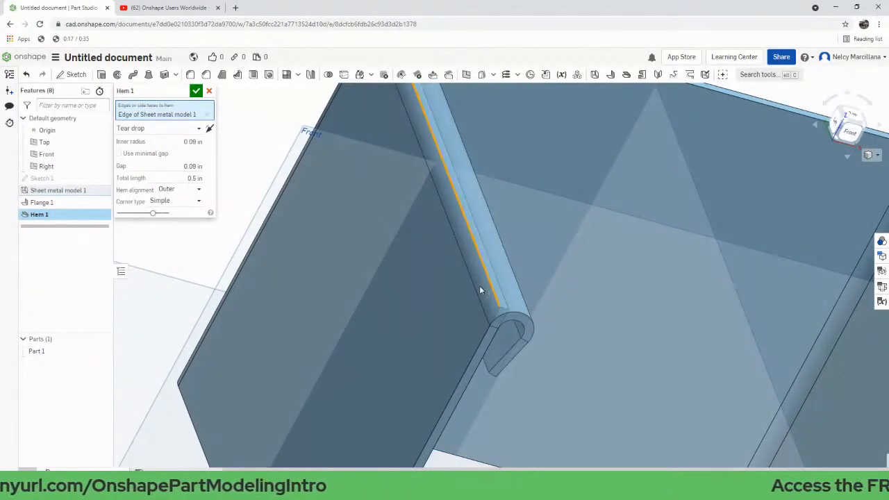
Flip the hem to the opposite direction so it curls over the outer side of the left wall.
right_click_drag(484, 303, 472, 289)
middle_click_drag(572, 337, 512, 270)
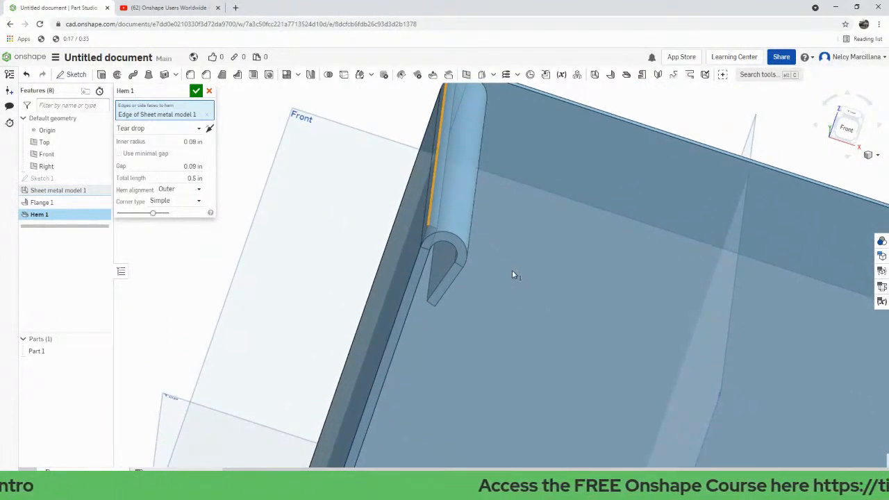
left_click(209, 130)
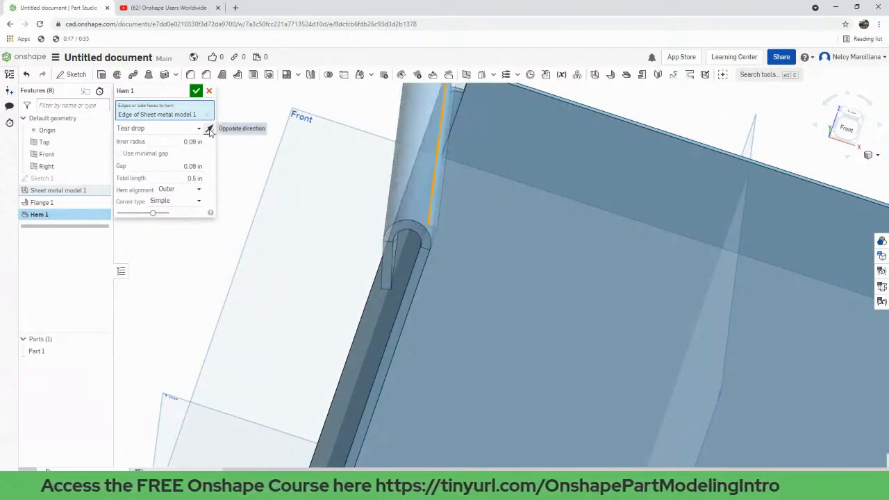
left_click(210, 130)
left_click(209, 129)
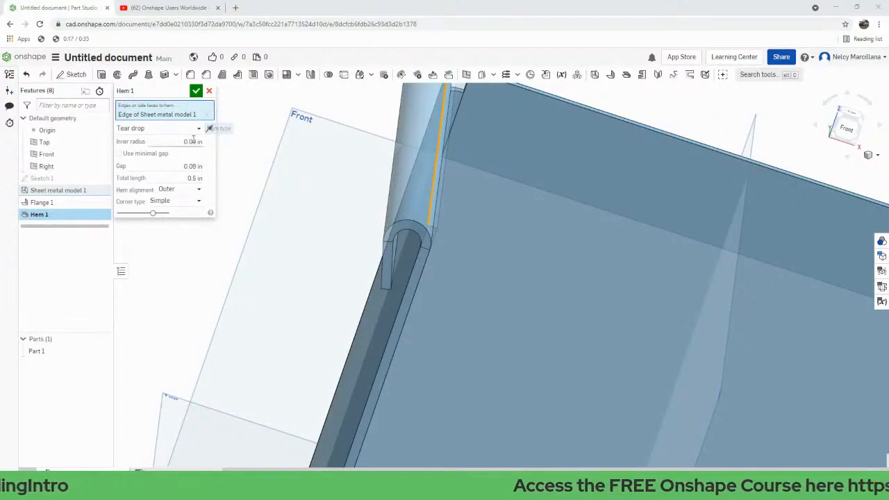
Try the minimal gap option on the tear drop hem, and turn it off again.
left_click(157, 159)
left_click(157, 159)
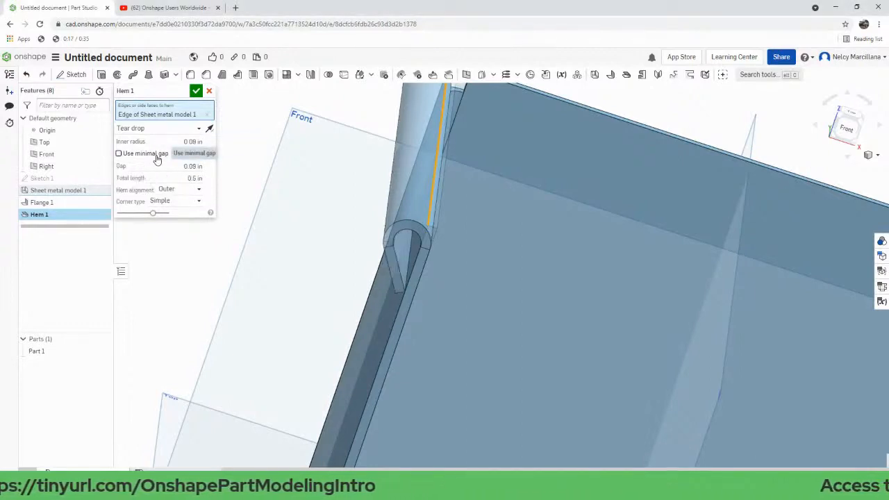
left_click(157, 159)
left_click(157, 159)
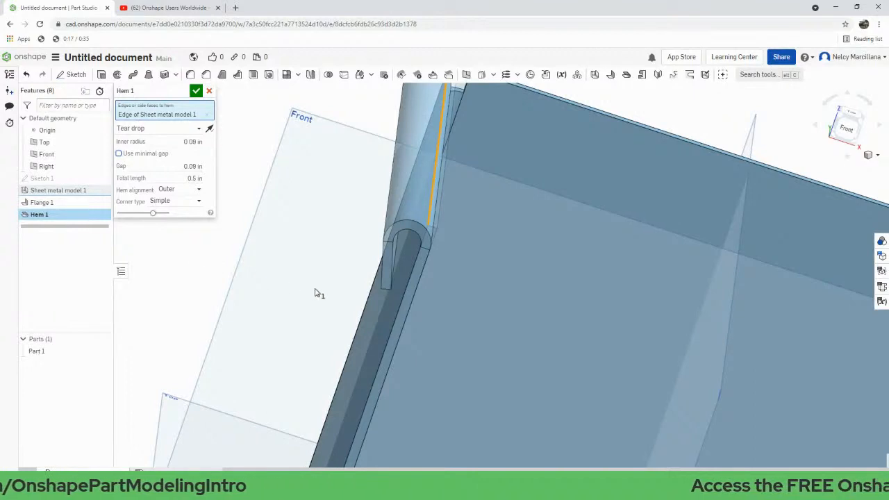
Inspect the hem's profile and its alignment options, keeping the alignment at Outer.
middle_click_drag(357, 334, 360, 300)
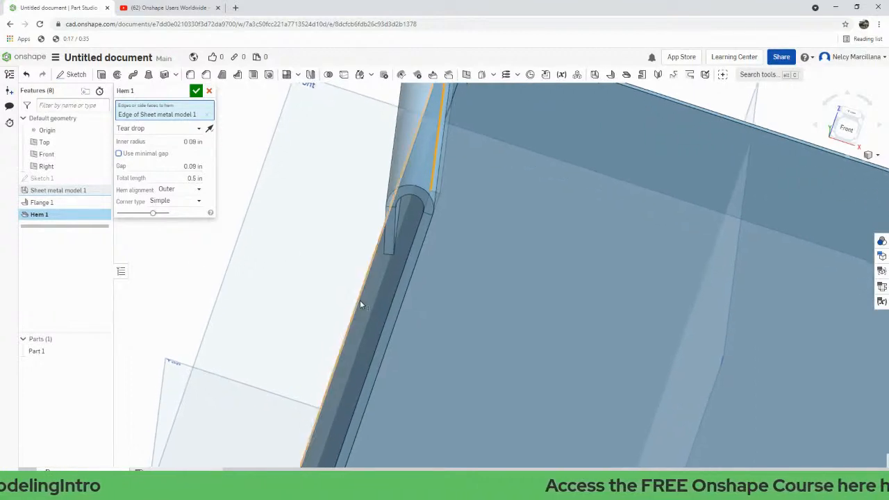
scroll(359, 301, "down", 1)
mouse_move(393, 317)
right_mouse_down()
mouse_move(397, 307)
mouse_move(398, 318)
right_mouse_up()
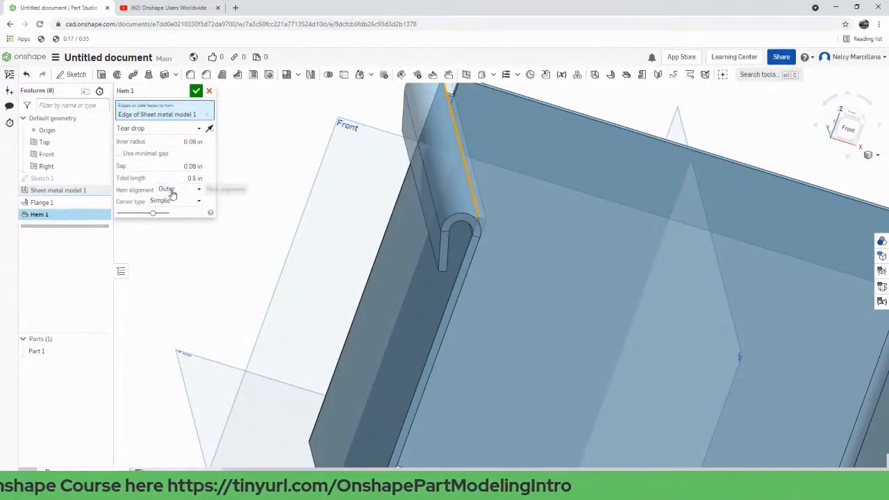
left_click(172, 191)
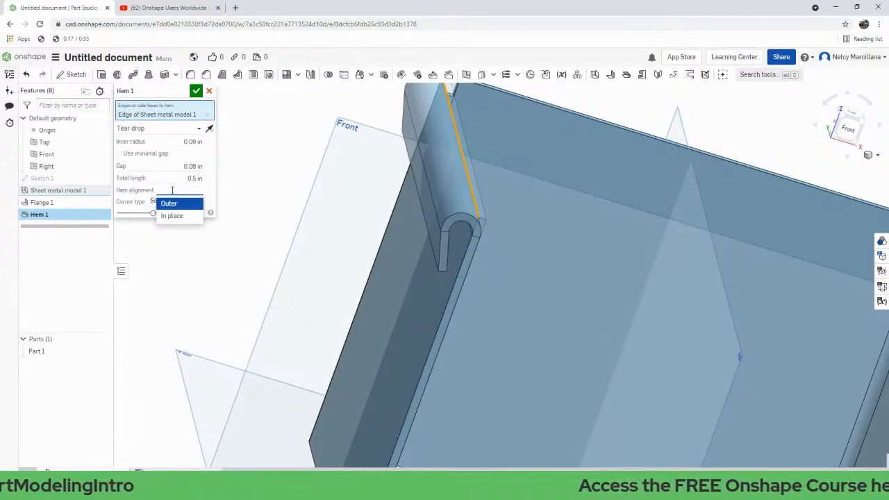
left_click(177, 204)
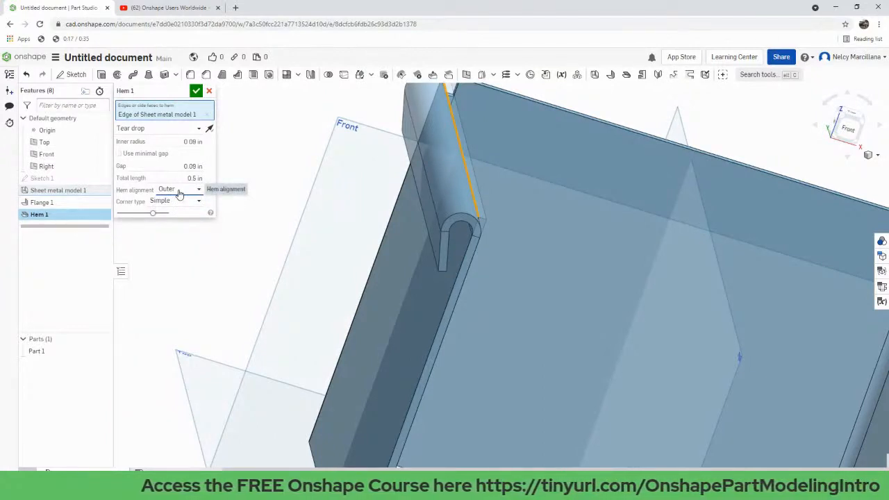
Try the In place alignment on the tear drop hem against Outer, and set the alignment back to Outer.
left_click(179, 193)
left_click(177, 214)
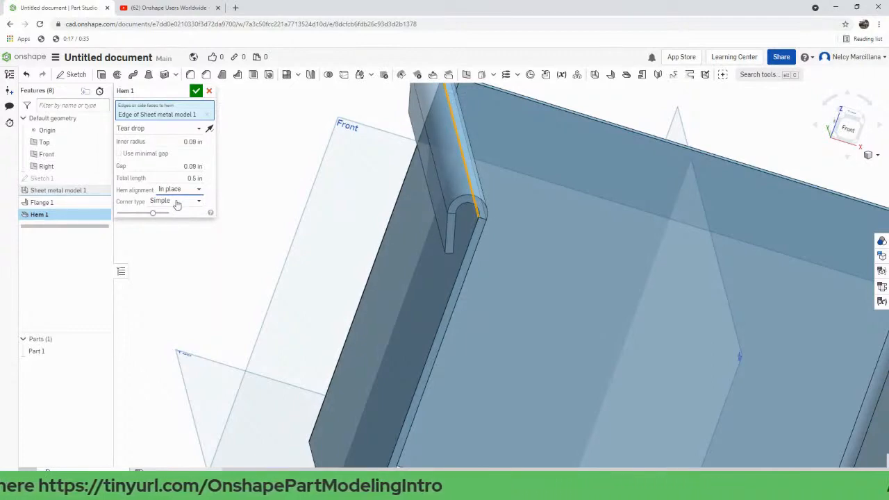
left_click(178, 190)
left_click(178, 205)
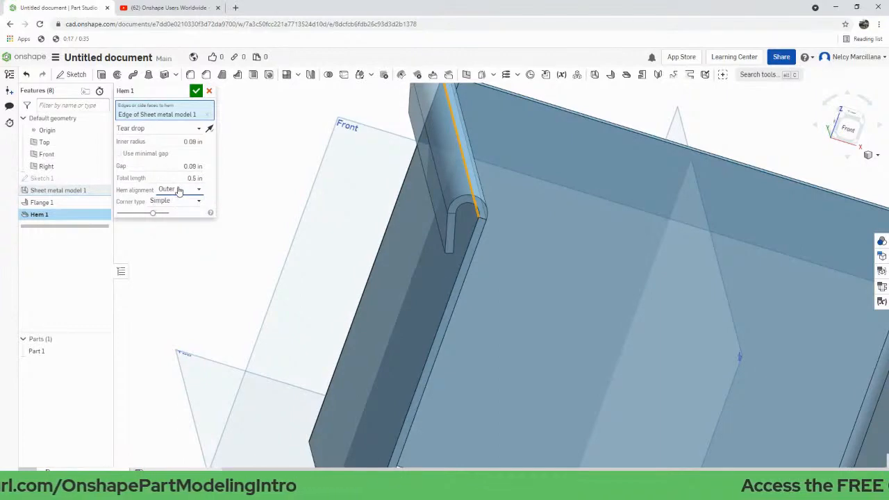
left_click(178, 190)
left_click(179, 216)
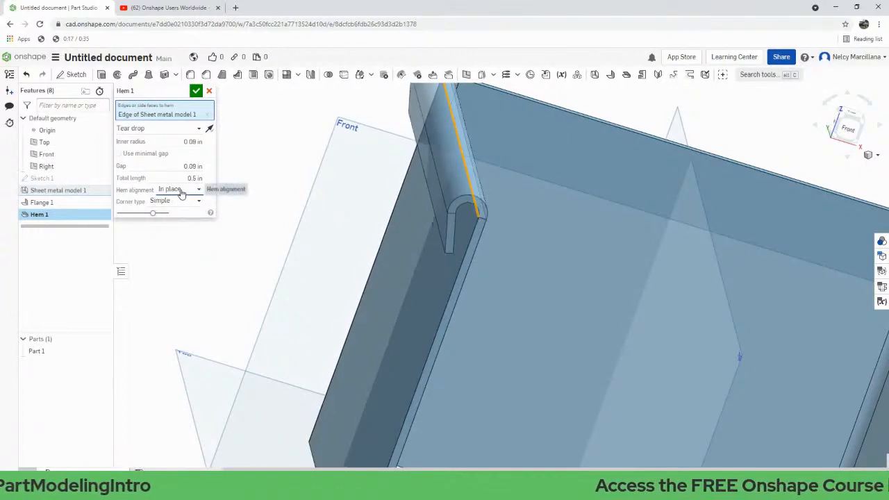
left_click(182, 192)
left_click(179, 206)
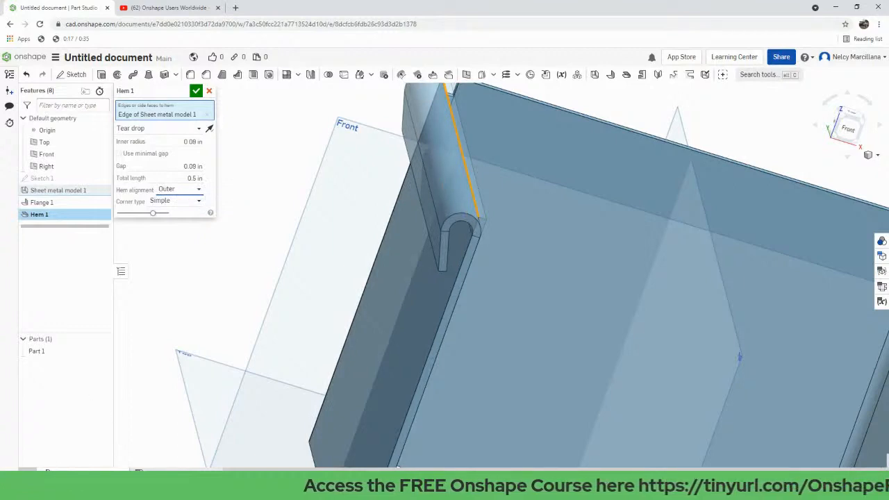
Try the Closed corner type on the tear drop hem, and return it to Simple.
left_click(178, 201)
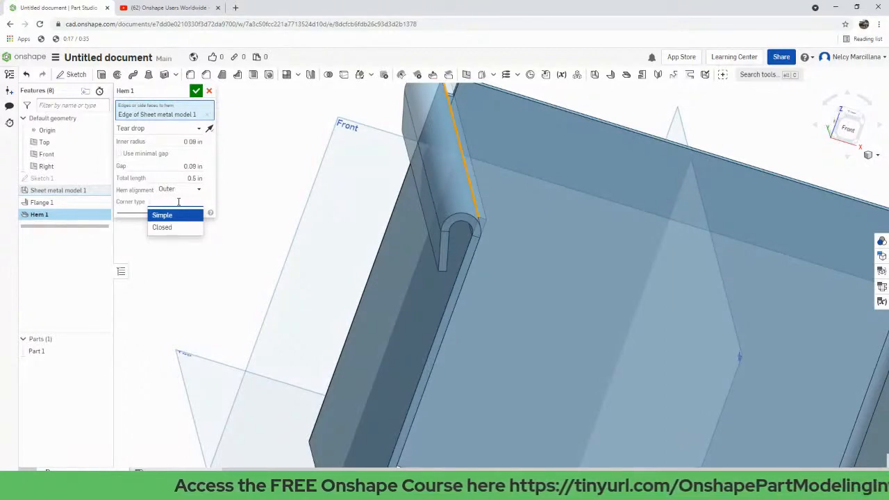
left_click(184, 217)
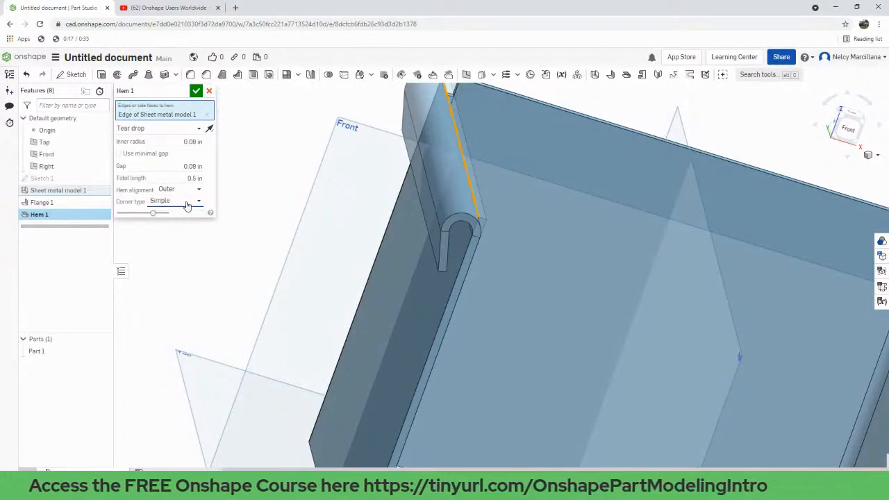
left_click(188, 202)
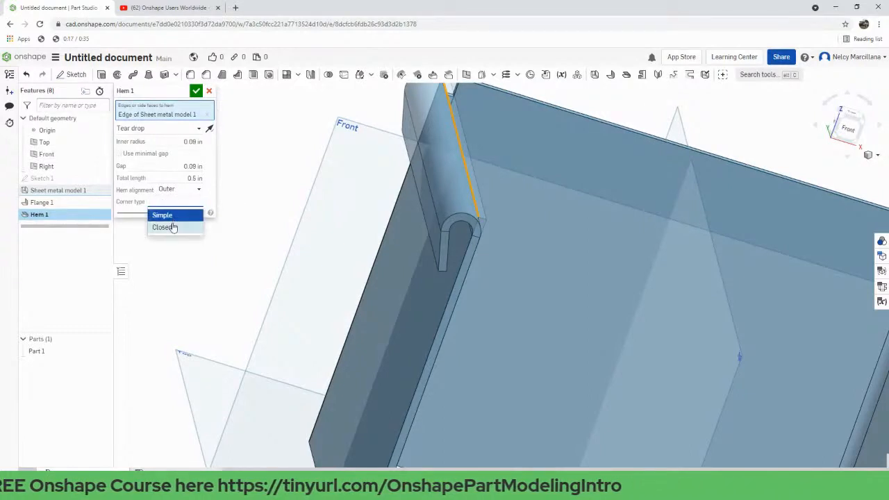
left_click(173, 226)
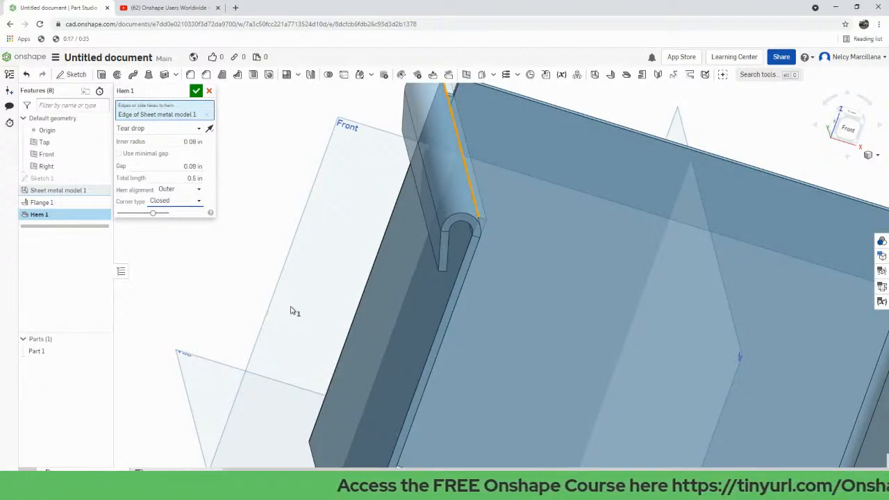
mouse_move(290, 307)
right_mouse_down()
mouse_move(284, 293)
mouse_move(289, 303)
right_mouse_up()
left_click(192, 203)
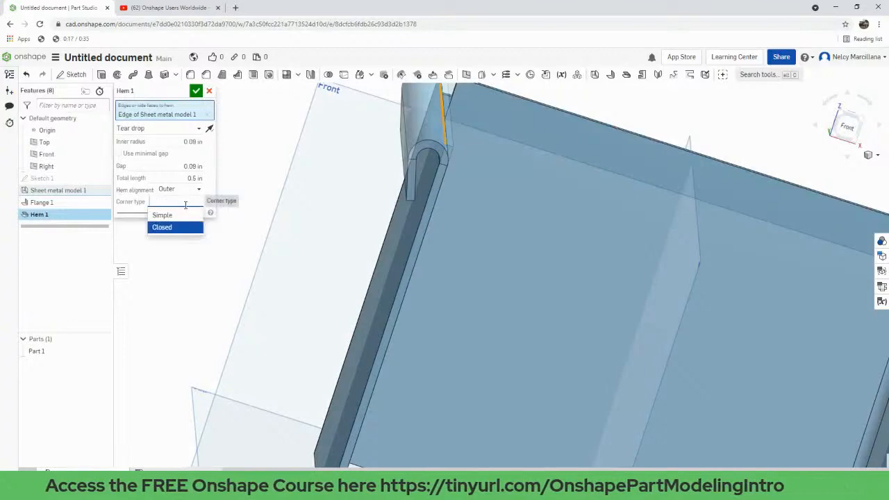
left_click(173, 212)
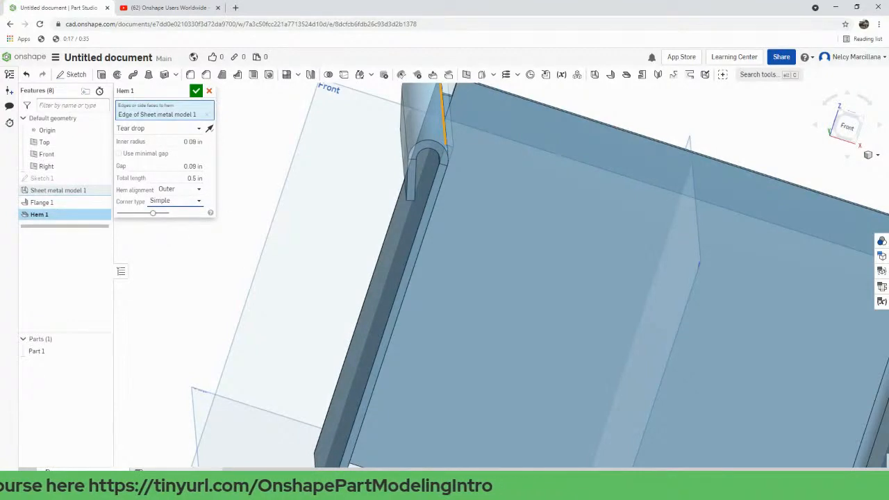
Try the Rolled hem type with 0.09 in inner radius and a 270 deg angle on the left wall's upper edge.
left_click(156, 128)
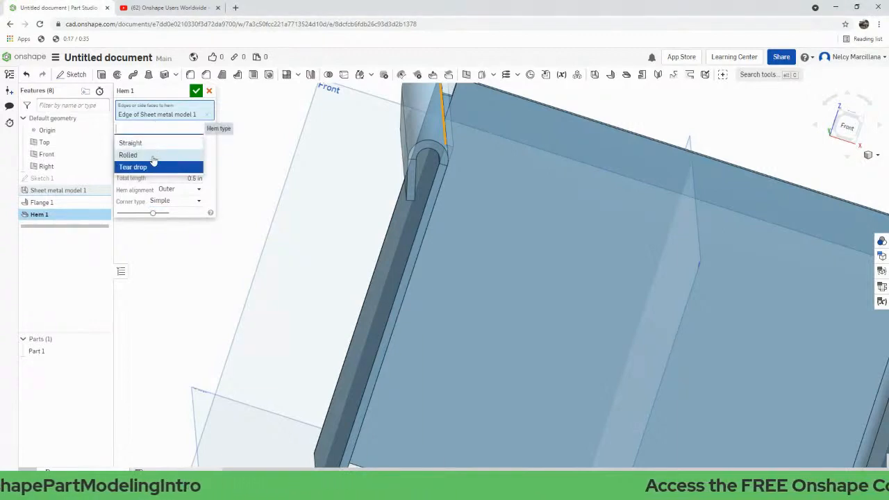
left_click(155, 161)
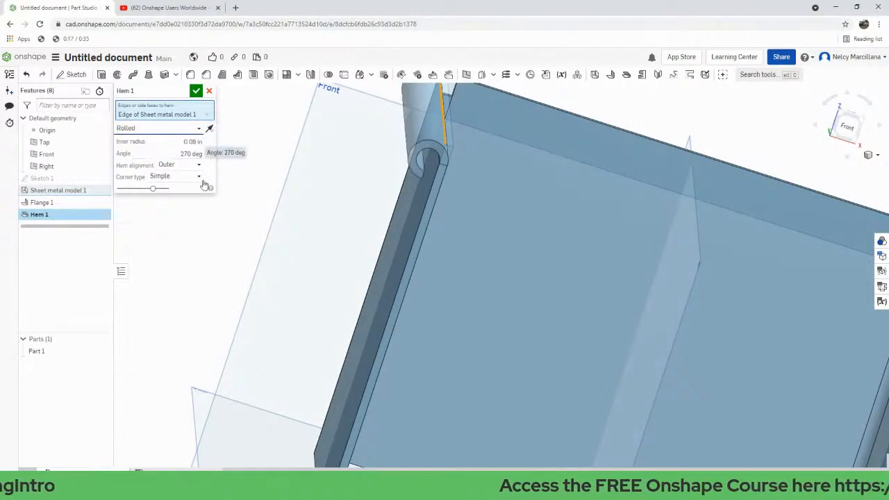
scroll(375, 233, "down", 3)
right_click_drag(375, 226, 378, 220)
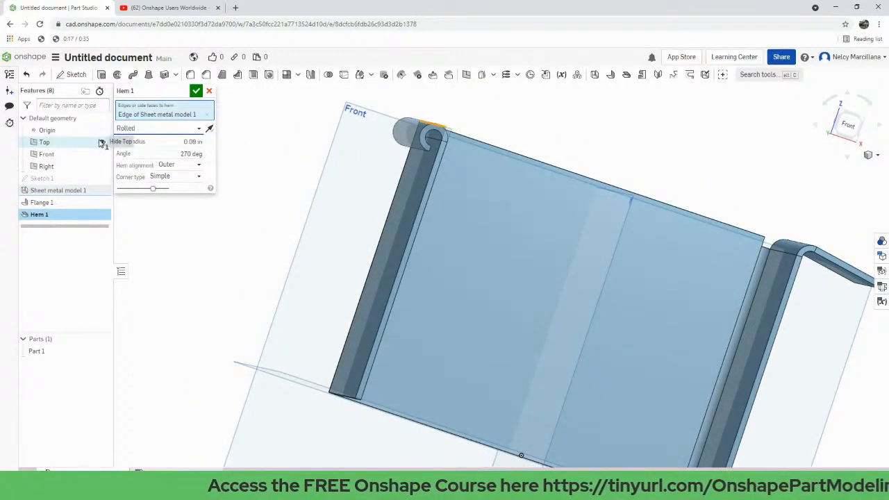
Hide the Top and Front planes to expose the rolled hem's profile.
left_click(102, 143)
left_click(102, 154)
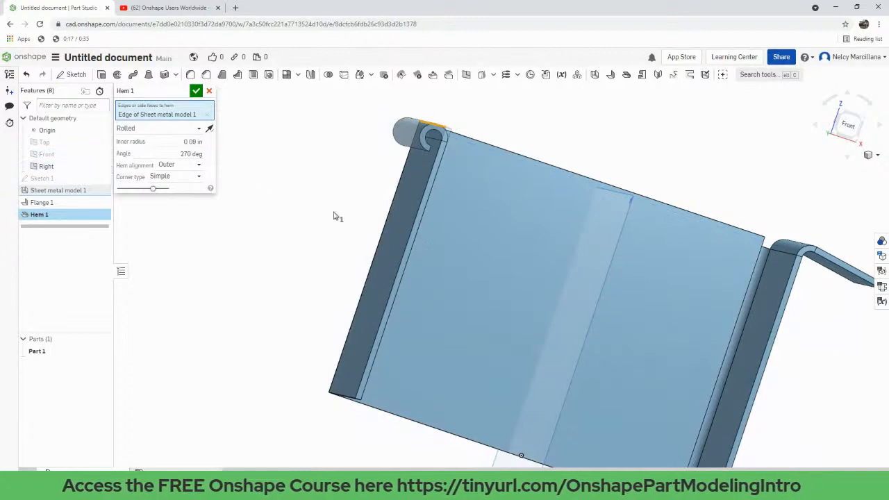
scroll(448, 249, "up", 3)
middle_click_drag(475, 220, 517, 312)
right_click_drag(516, 311, 513, 315)
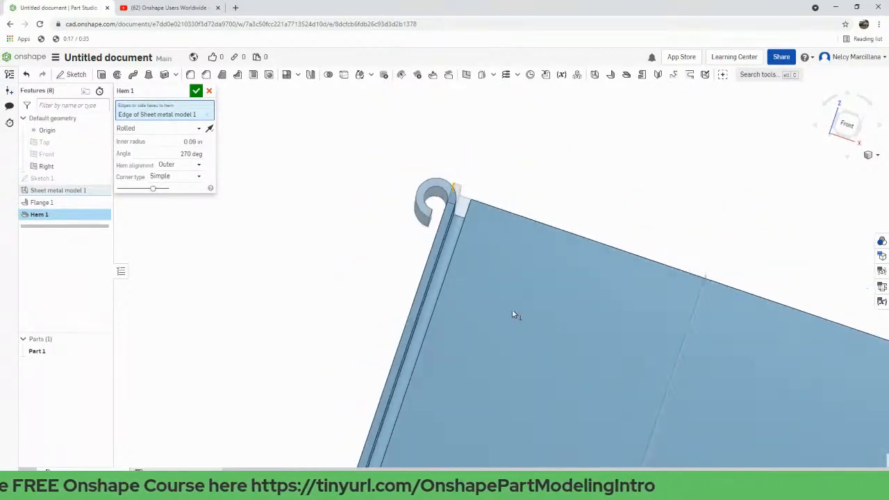
Review the hem type and alignment options, keeping the hem Rolled with Outer alignment.
left_click(159, 130)
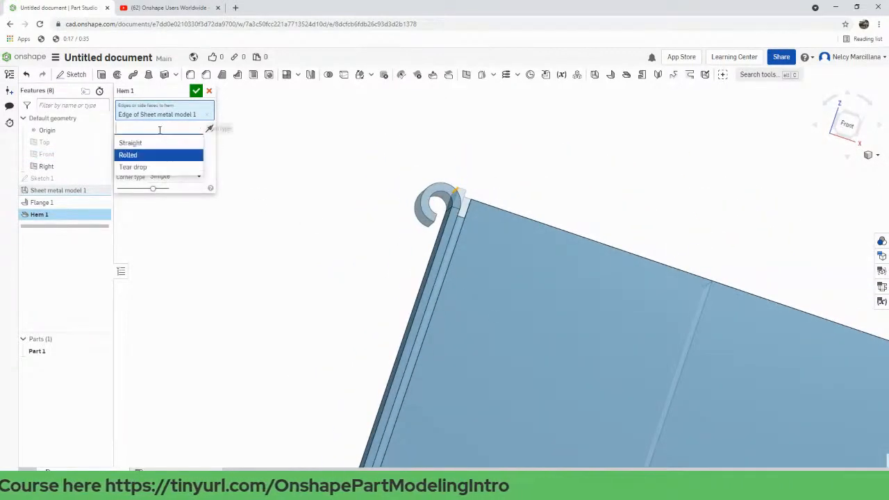
left_click(157, 155)
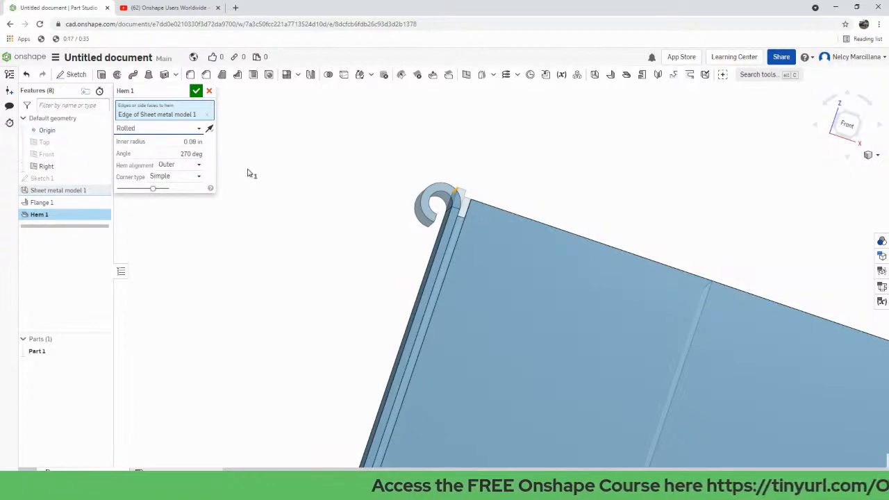
left_click(177, 166)
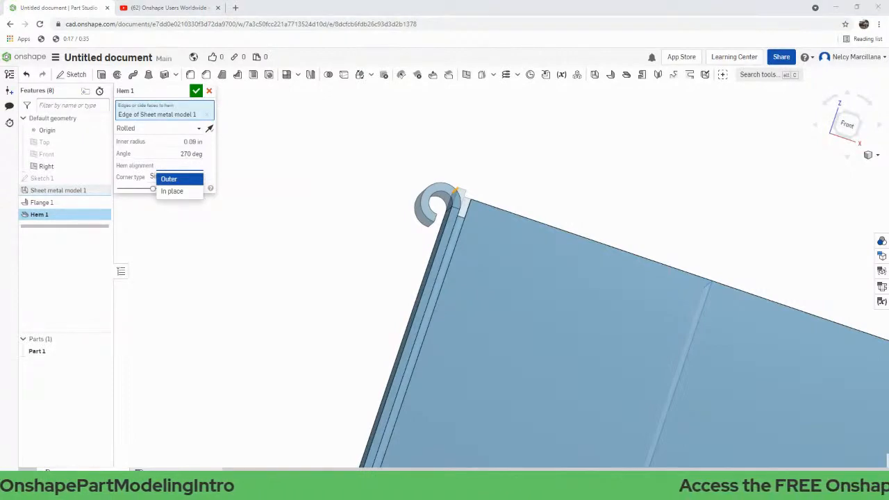
Change the hem to a flattened Straight type with 0.5 in total length and Outer alignment.
left_click(122, 129)
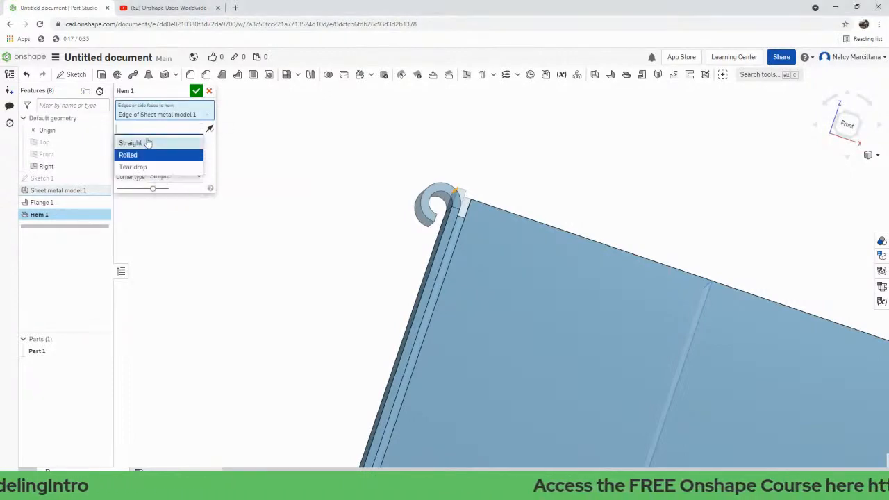
left_click(125, 142)
scroll(284, 237, "down", 3)
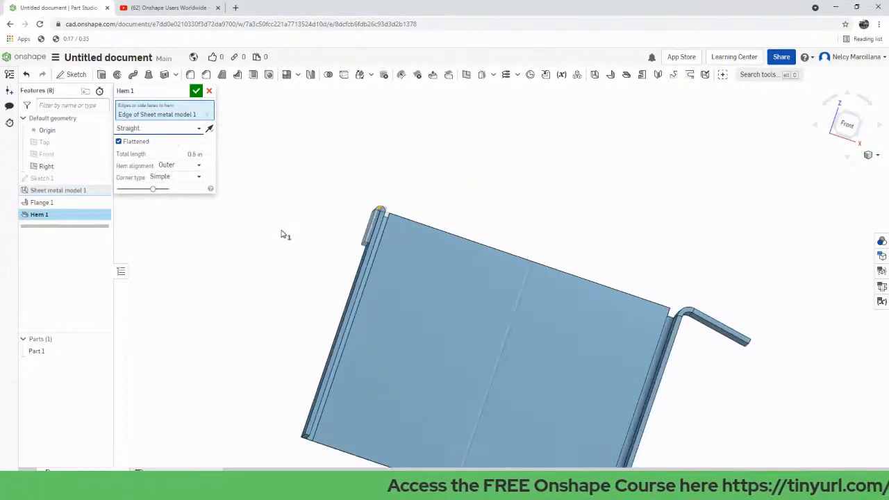
scroll(358, 263, "up", 3)
mouse_move(357, 262)
right_mouse_down()
mouse_move(371, 268)
mouse_move(352, 259)
right_mouse_up()
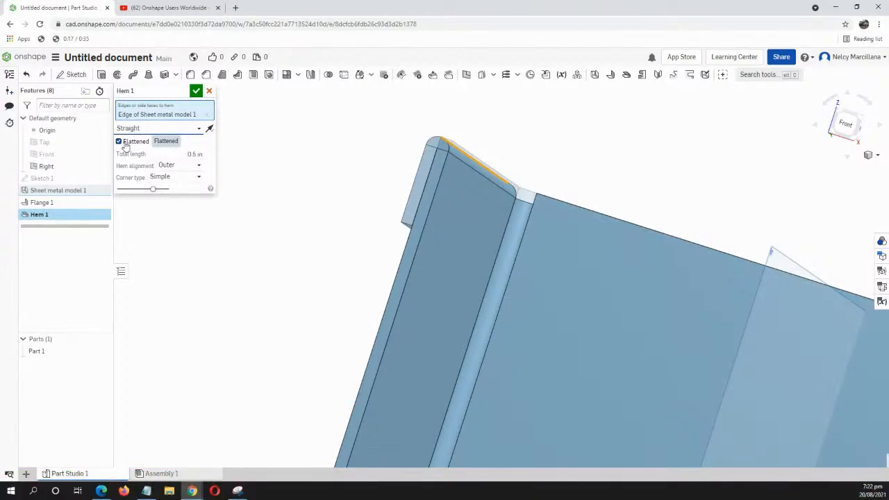
Compare the straight hem with and without Flattened, leaving it unflattened with a 0.09 in inner radius, and inspect it on the part.
left_click(127, 143)
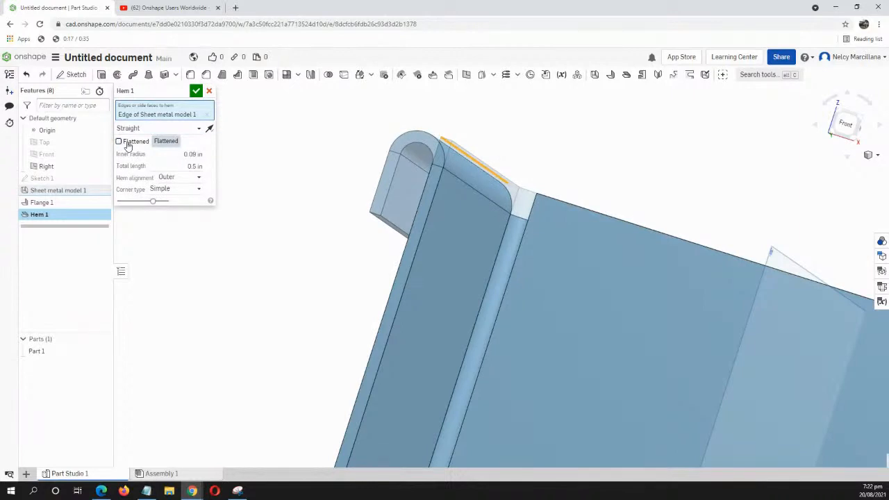
left_click(127, 144)
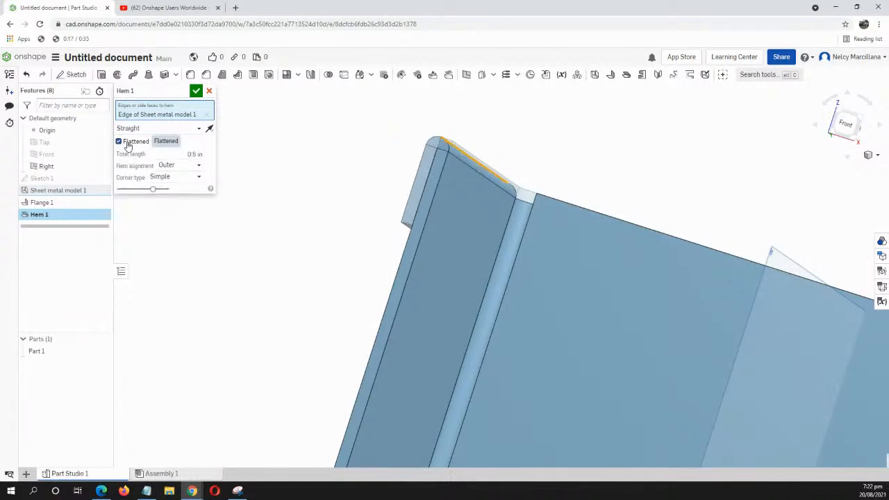
left_click(125, 143)
right_click_drag(311, 290, 316, 295)
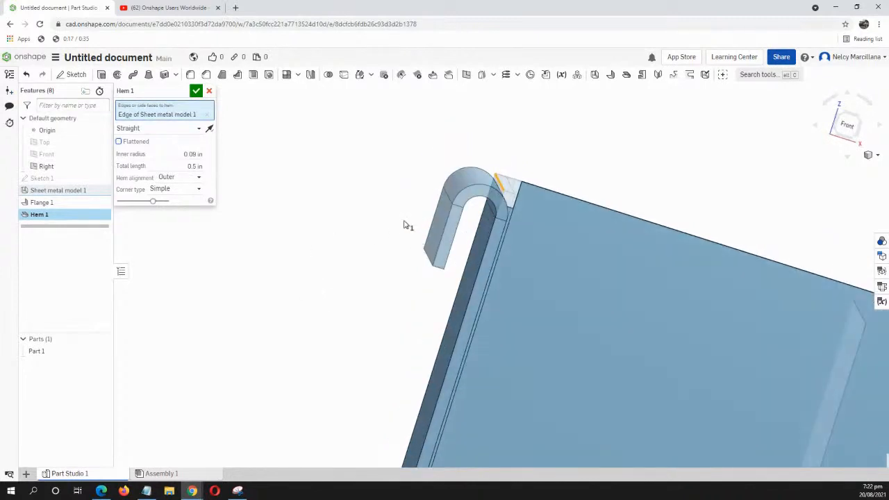
scroll(469, 236, "up", 3)
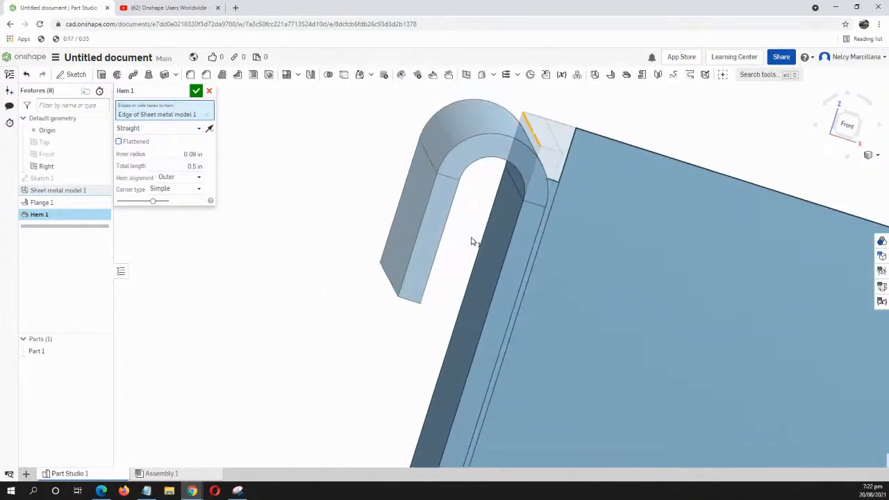
mouse_move(471, 250)
right_mouse_down()
mouse_move(467, 238)
mouse_move(472, 248)
right_mouse_up()
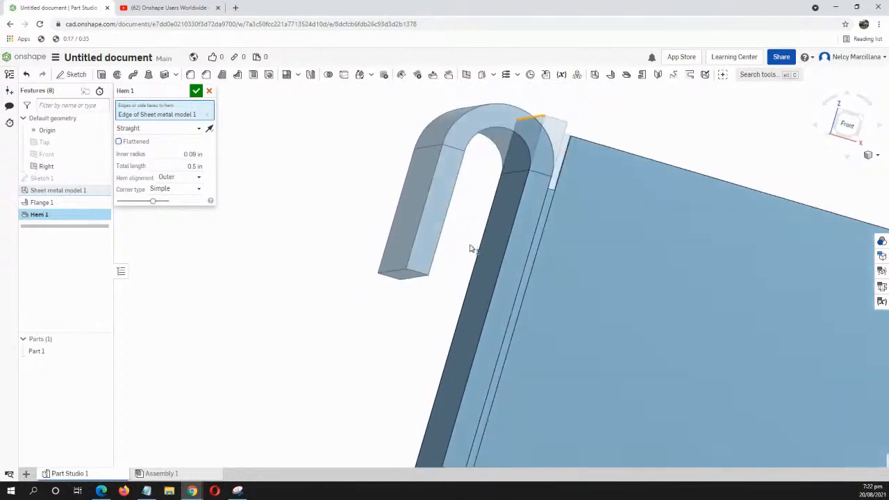
scroll(451, 244, "down", 3)
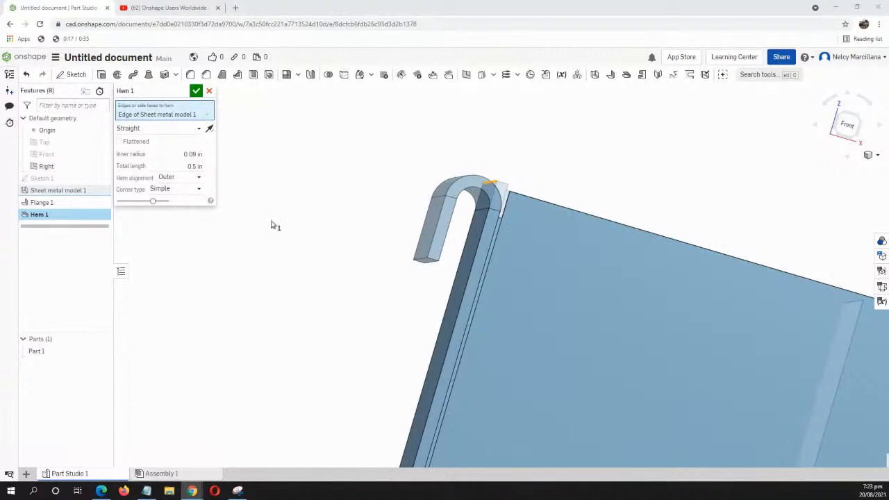
scroll(291, 229, "down", 2)
scroll(329, 289, "down", 3)
right_click_drag(417, 323, 400, 278)
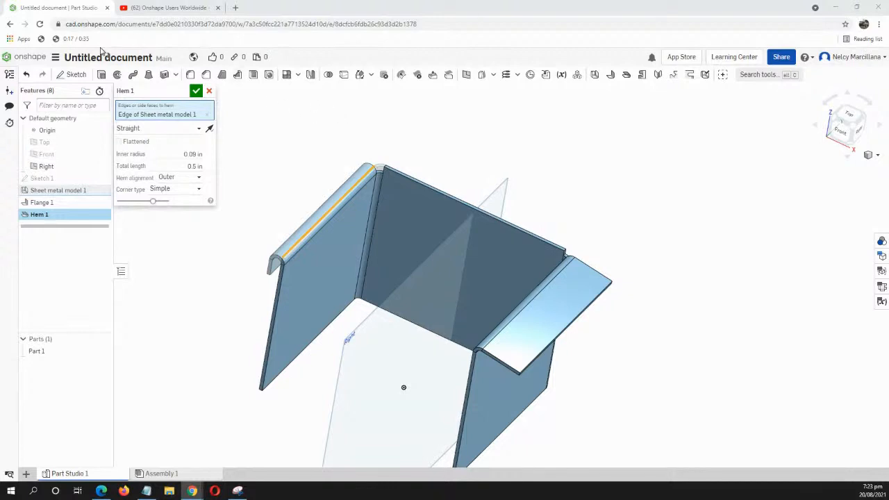
Return to the documents list and create a new public document named "Practice No. 1".
left_click(24, 62)
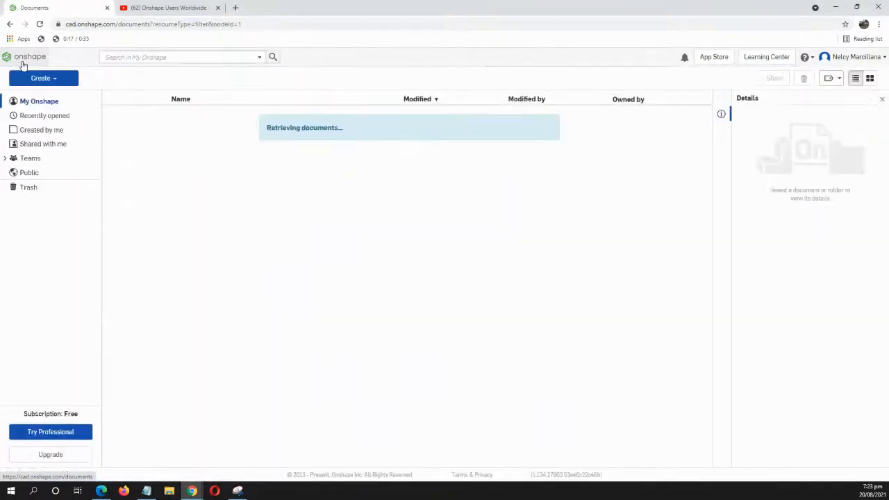
left_click(55, 79)
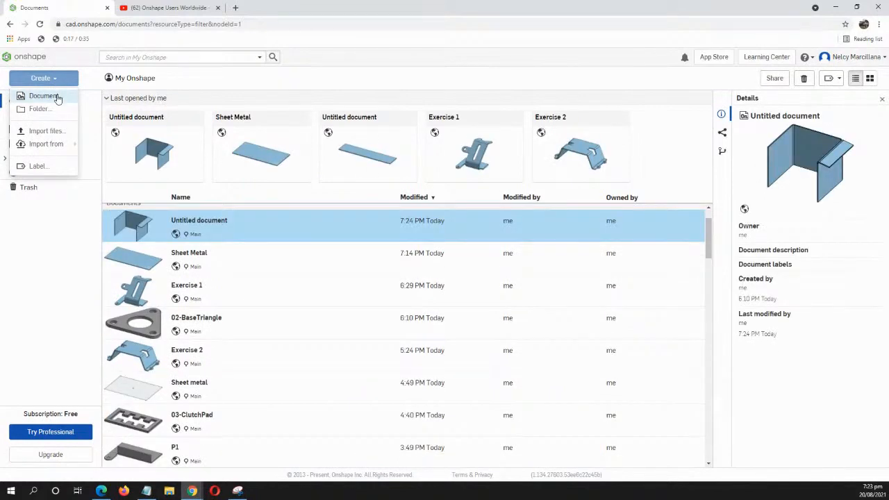
left_click(57, 98)
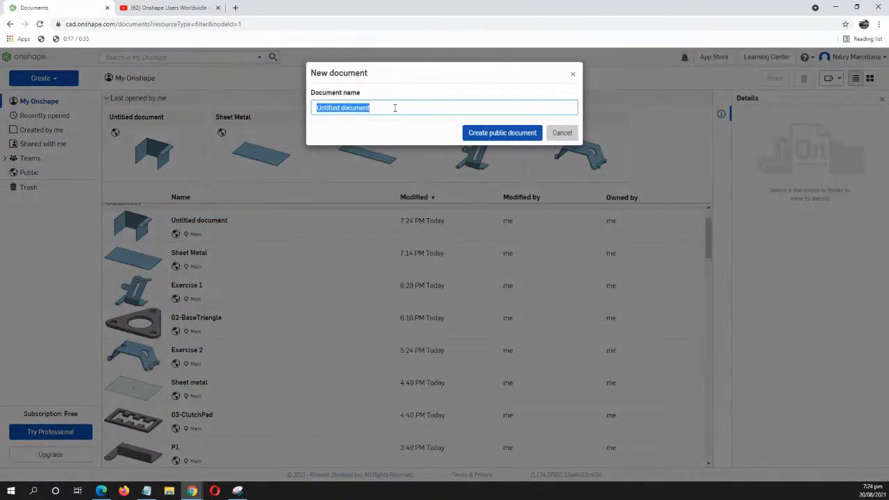
type("Pra")
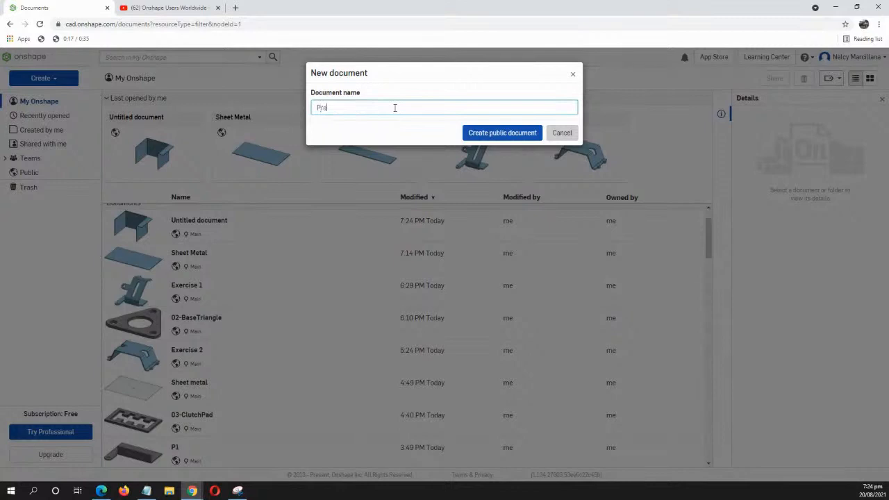
type("ctice No. 1")
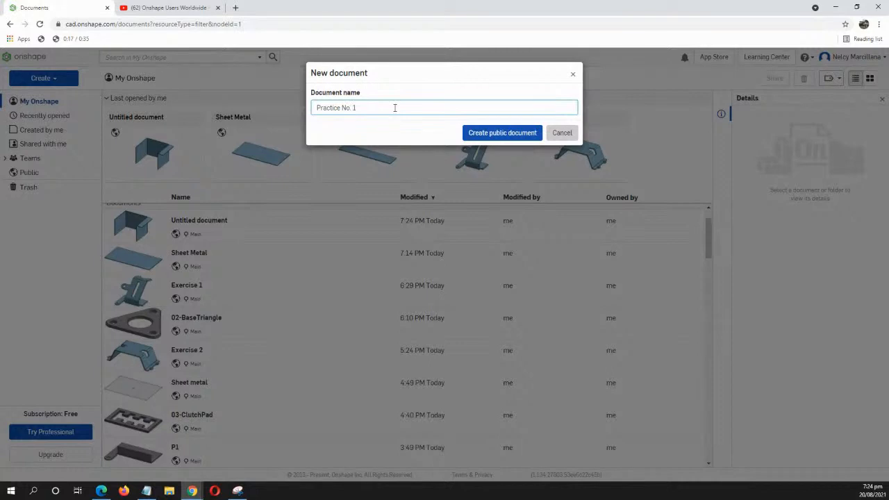
left_click(477, 133)
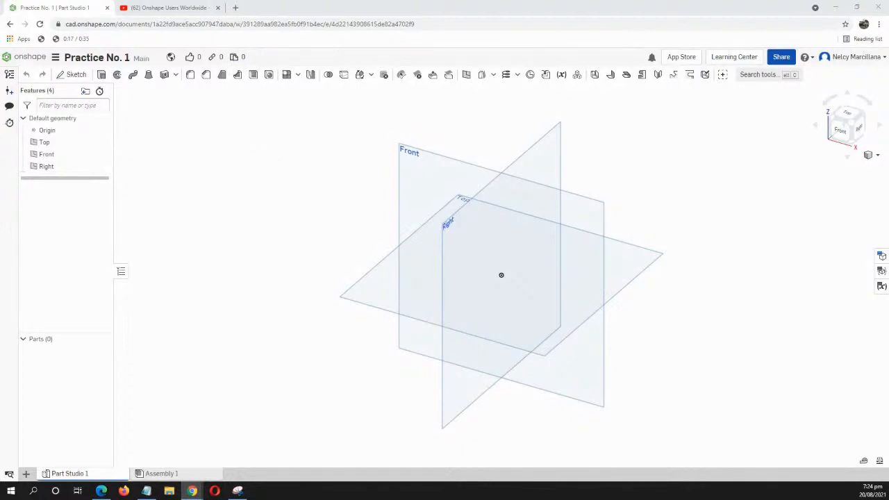
Set the workspace's default length unit to Millimeter.
left_click(56, 58)
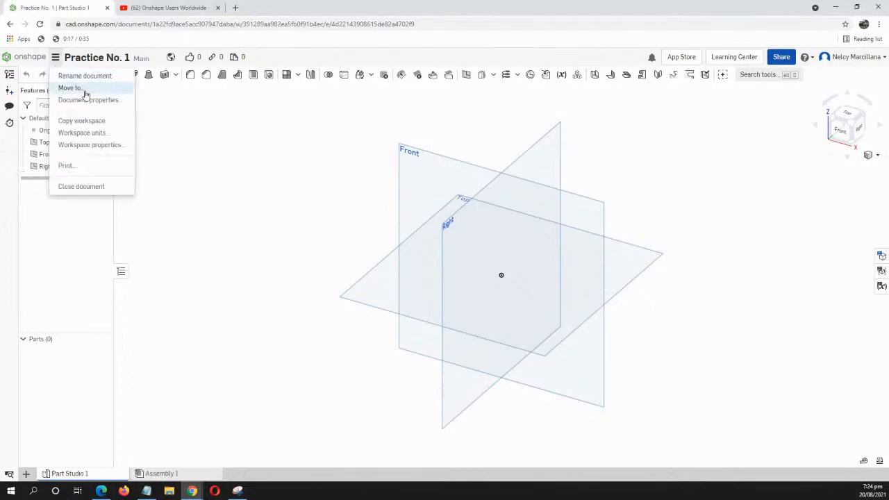
left_click(92, 133)
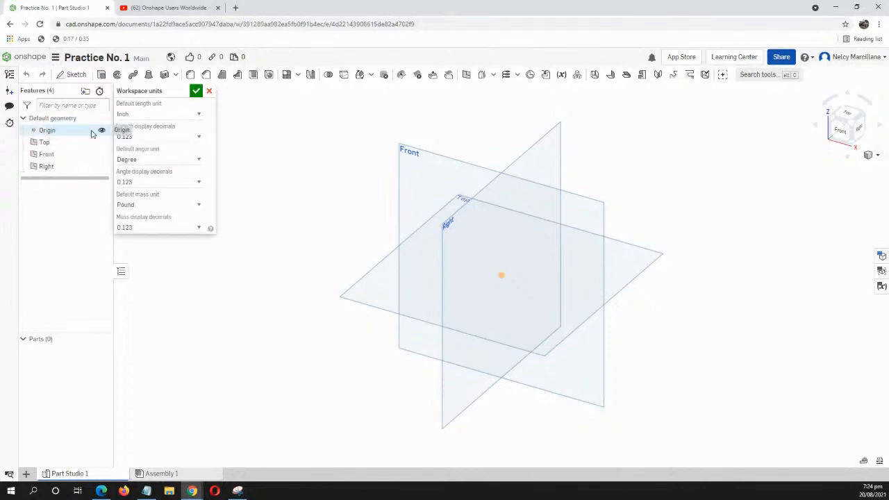
left_click(154, 115)
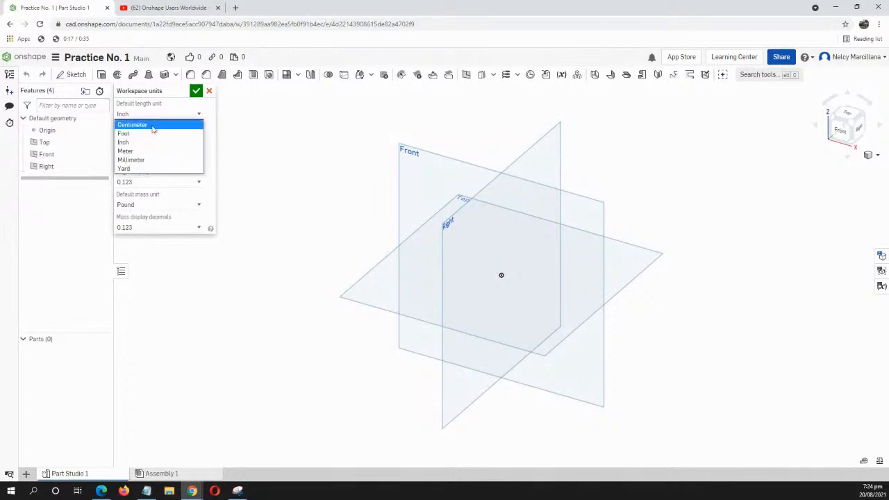
left_click(141, 159)
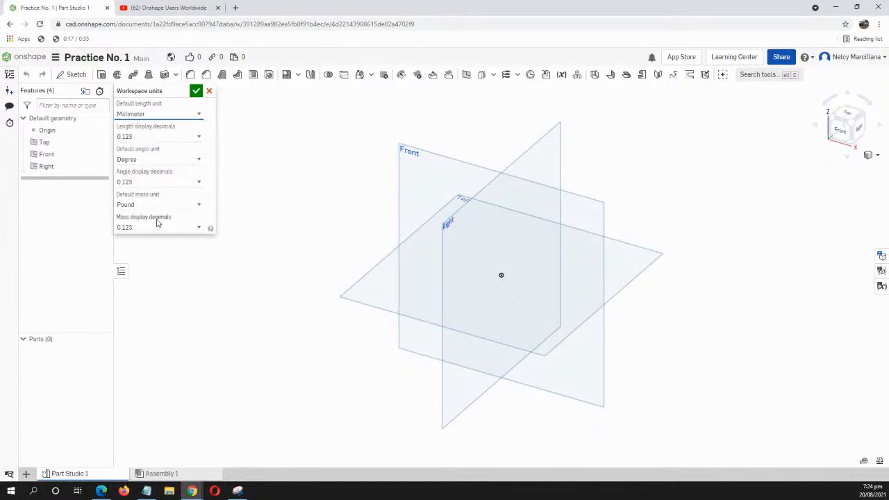
left_click(195, 97)
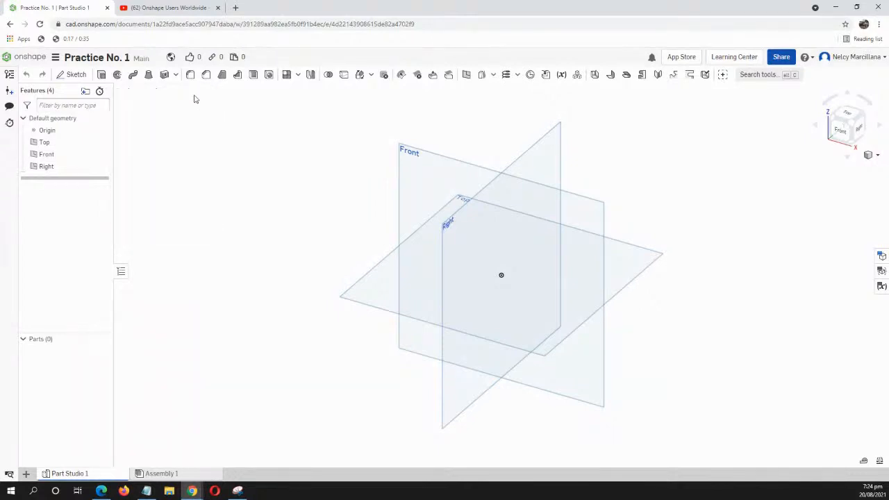
Start a new sketch on the Top plane and view it straight on.
left_click(76, 75)
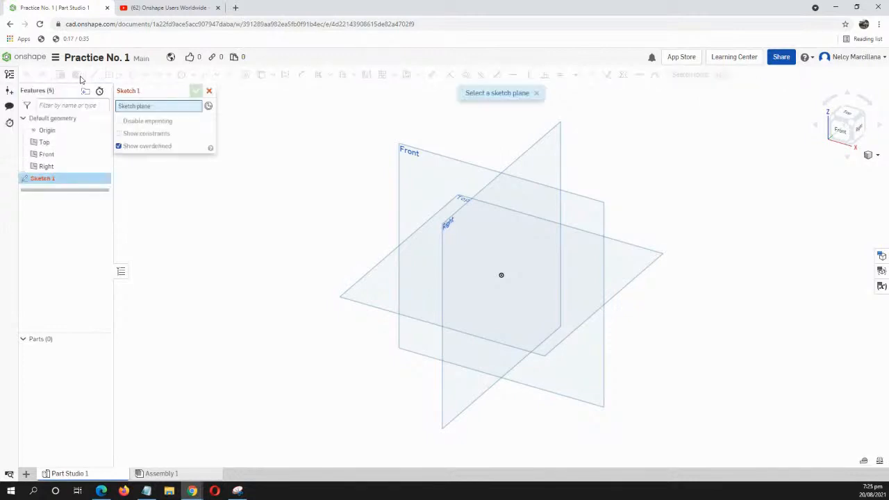
middle_click_drag(423, 266, 375, 246)
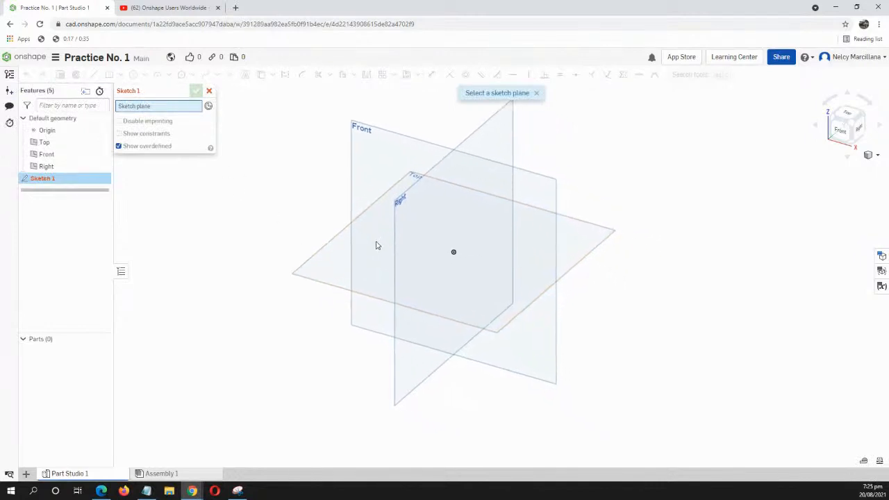
left_click(373, 255)
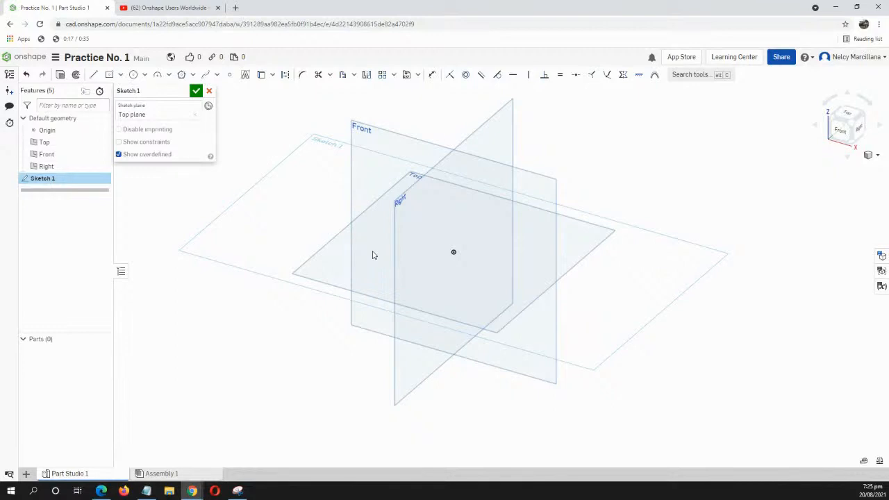
key("n")
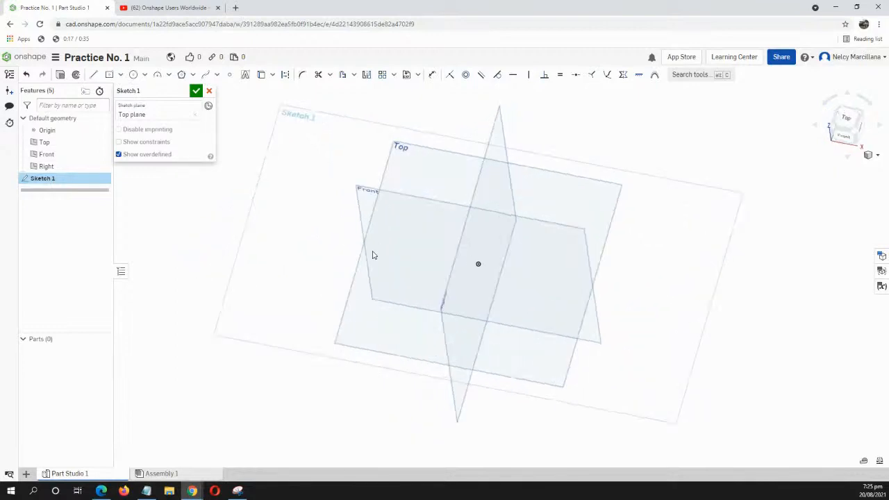
middle_click_drag(538, 290, 448, 255)
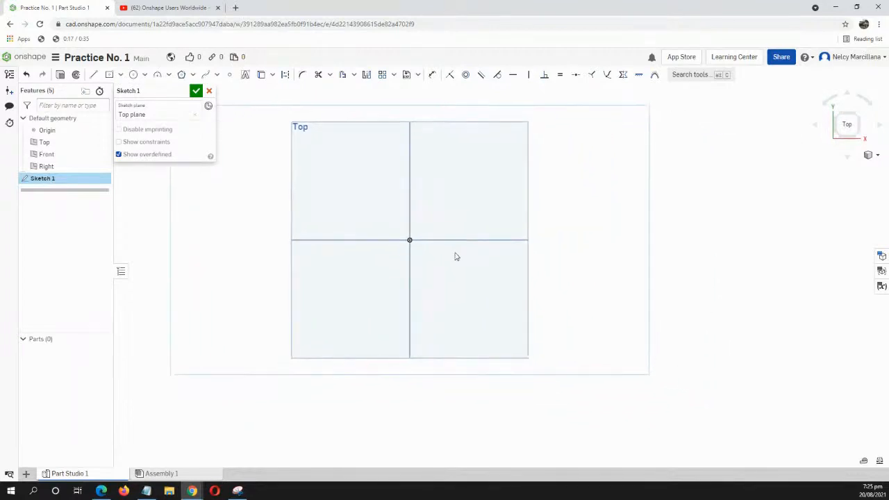
Draw a vertical line about 126 mm long straight down from the origin.
left_click(97, 76)
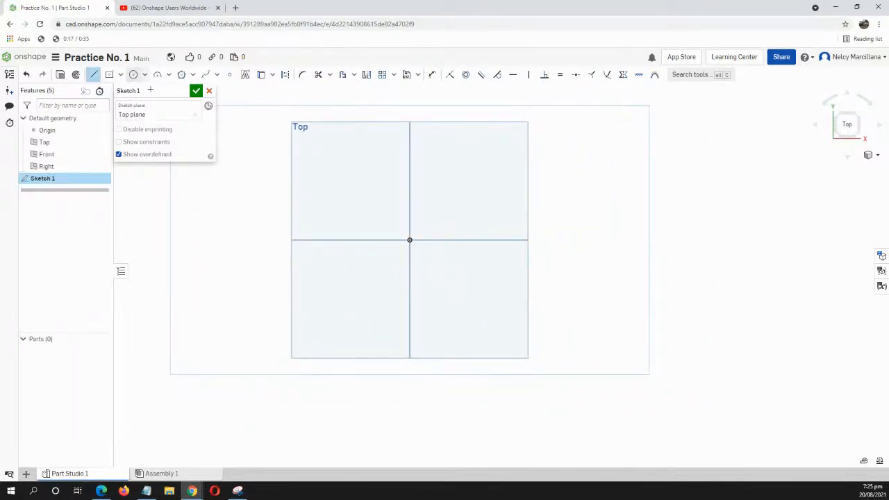
middle_click_drag(403, 304, 377, 248)
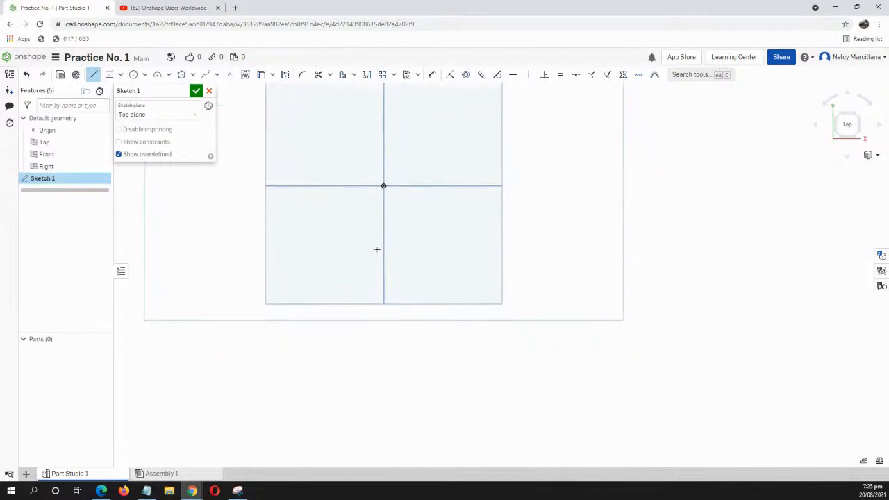
left_click(384, 186)
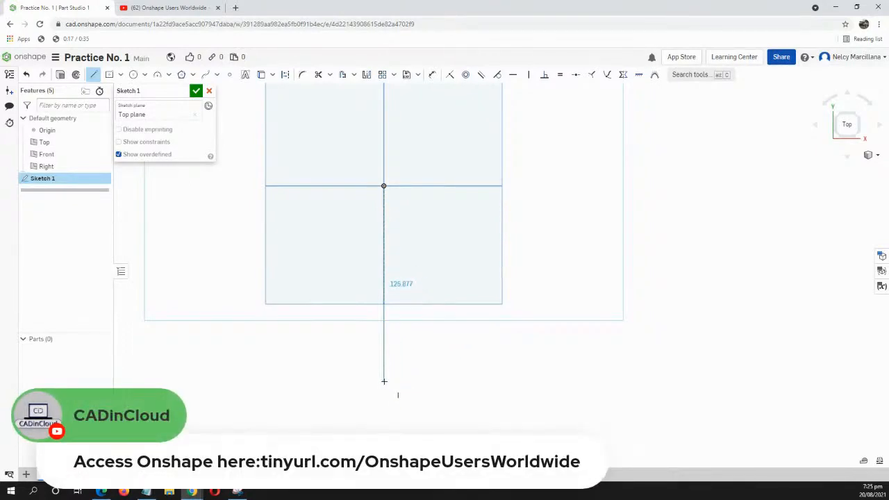
left_click(384, 381)
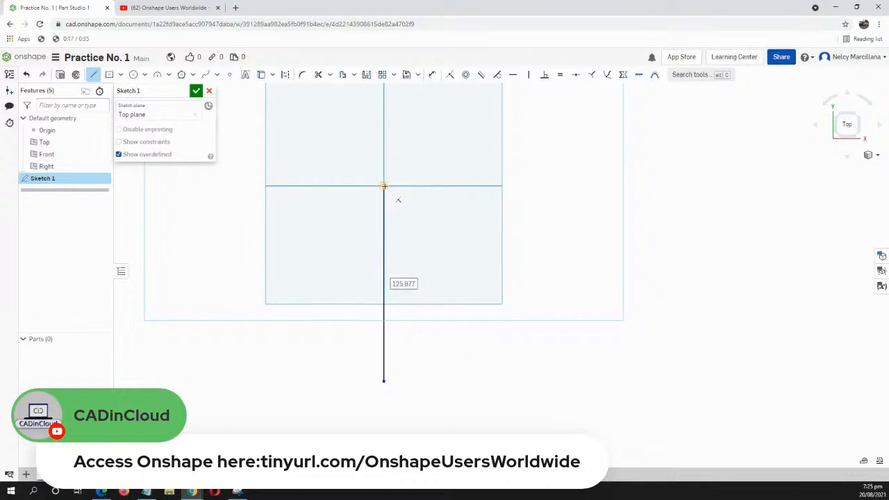
From the origin, draw connected lines about 178 mm right, 55 mm down, 129 mm left and 71 mm down to outline an L shape.
middle_click_drag(396, 198, 334, 159)
left_click(319, 145)
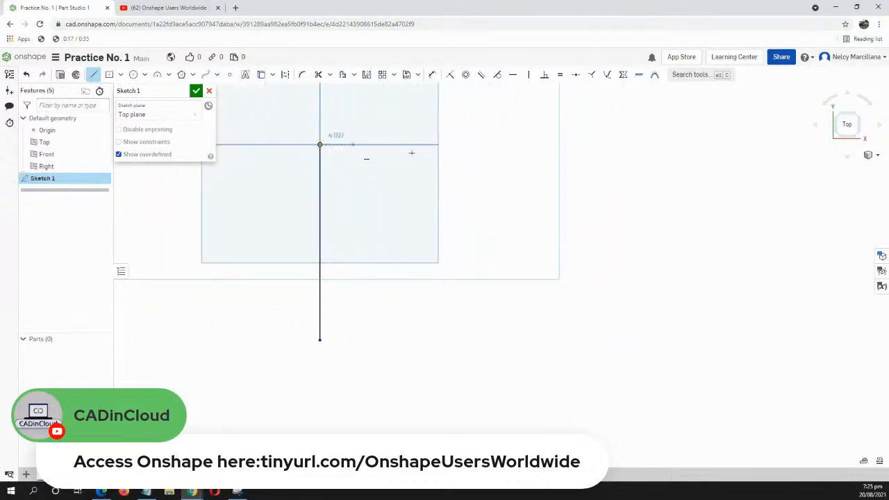
left_click(596, 143)
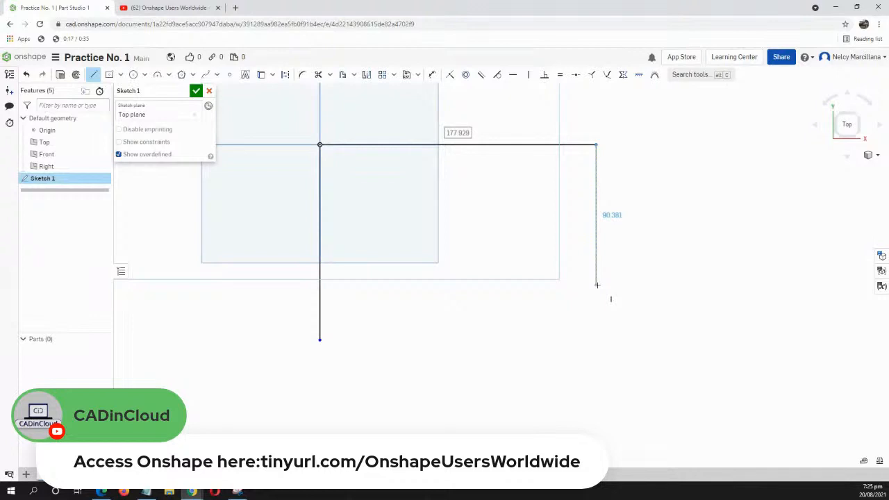
left_click(595, 229)
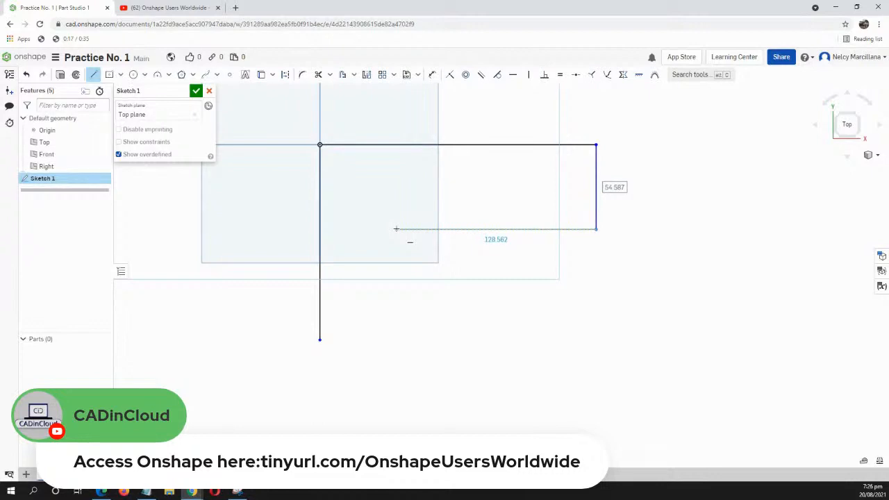
left_click(396, 228)
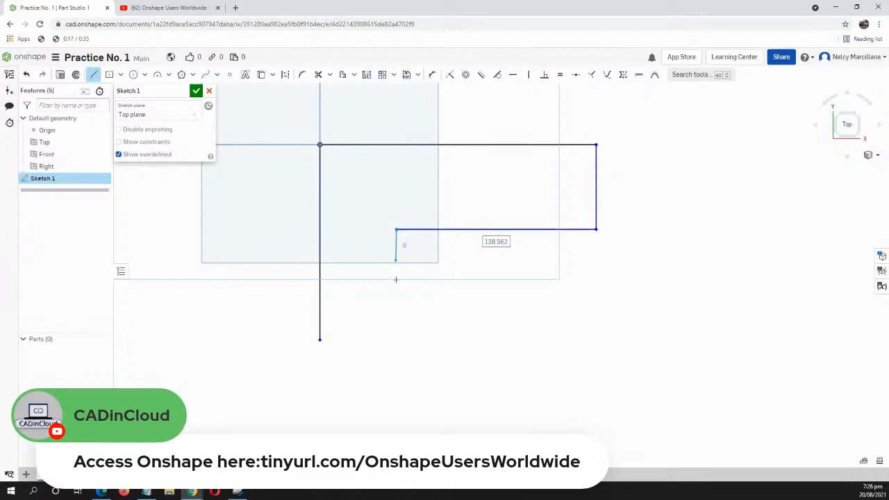
left_click(396, 340)
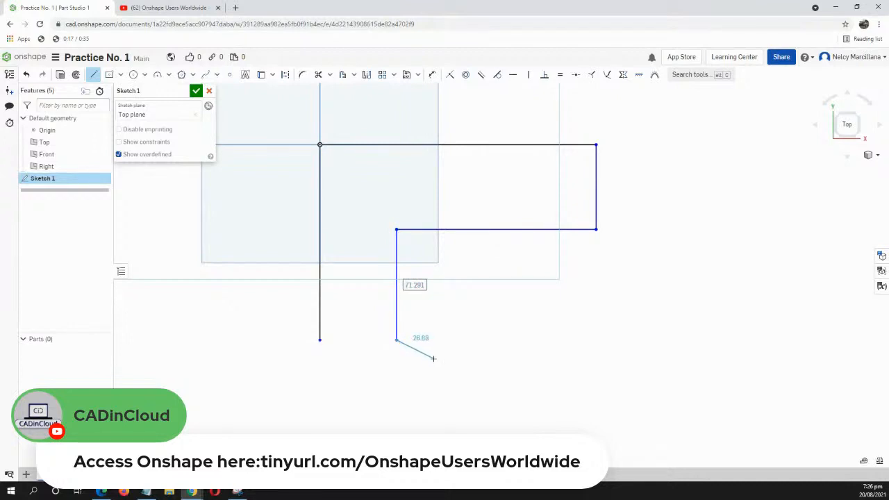
key("Escape")
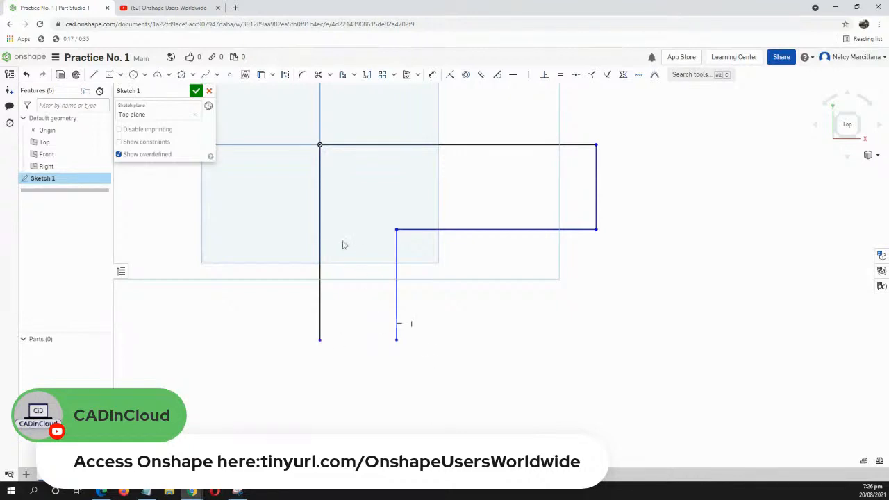
Close the lower end of the L-shaped profile with a 3 point arc of about 24.7 mm radius joining both vertical lines.
left_click(168, 74)
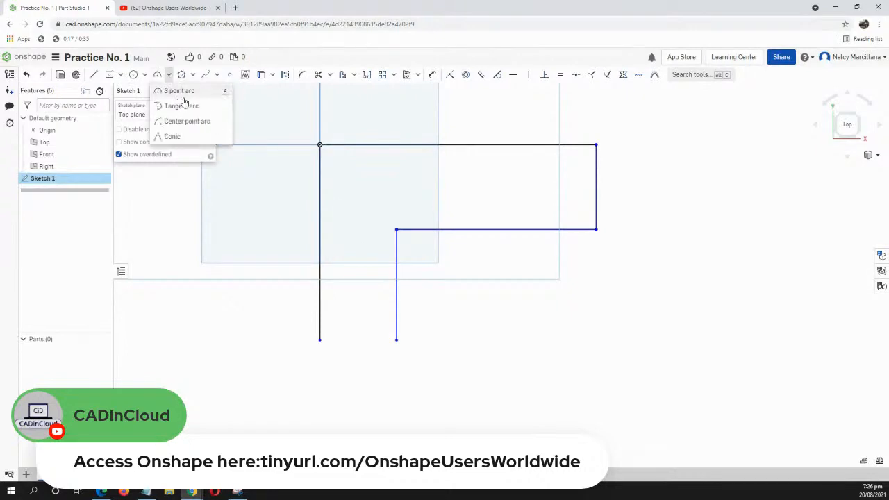
left_click(182, 92)
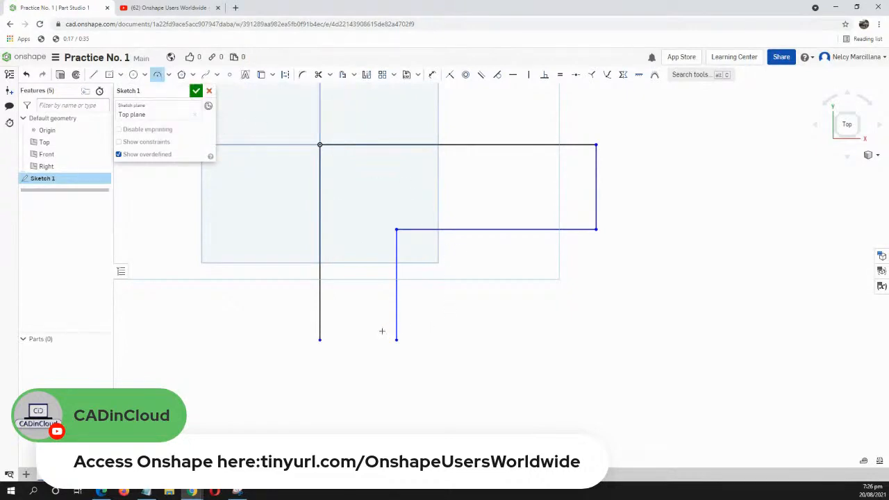
left_click(320, 340)
left_click(396, 340)
left_click_drag(377, 382, 375, 375)
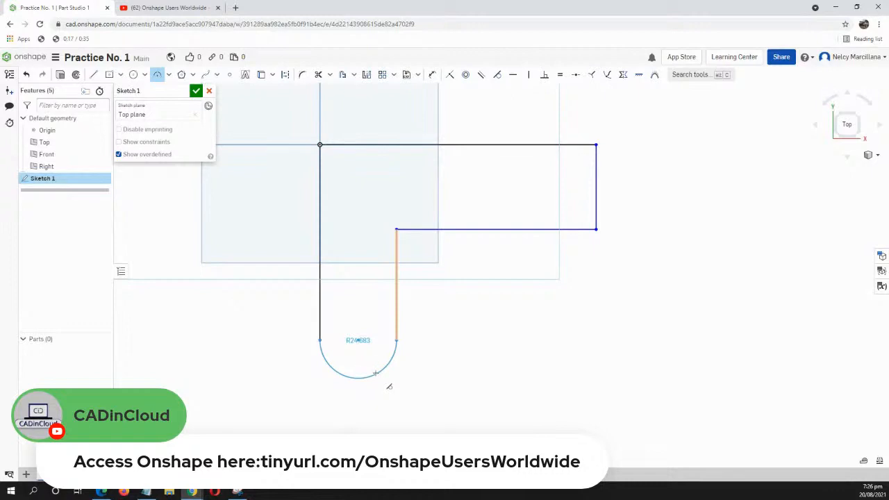
double_click(376, 374)
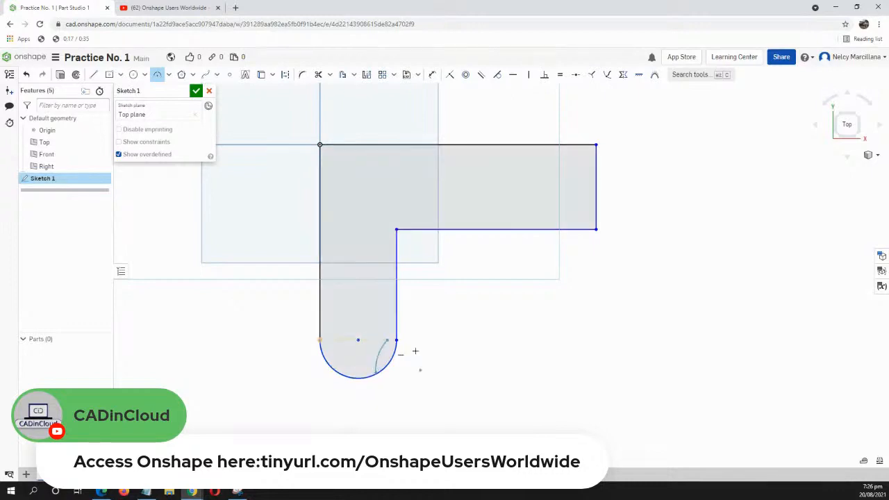
key("Escape")
scroll(389, 346, "up", 2)
scroll(470, 336, "down", 4)
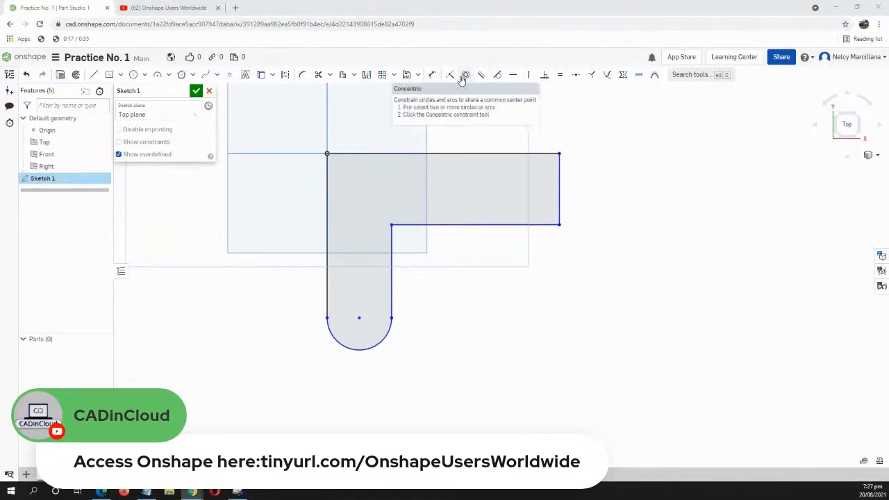
left_click(514, 77)
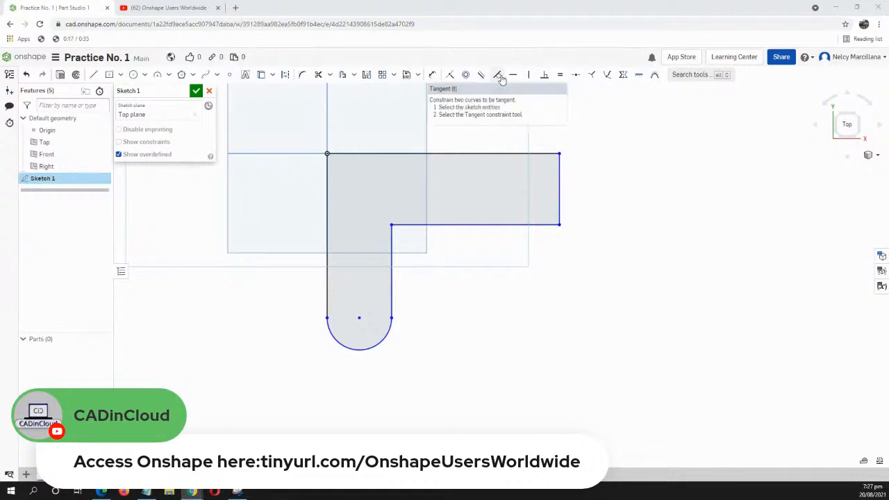
left_click(499, 76)
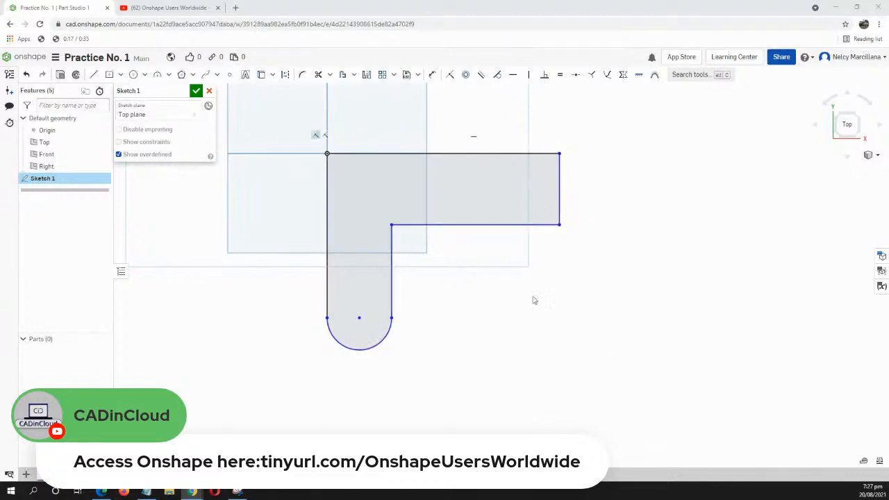
Dimension the vertical distance from the profile's top edge to the arc centre as 32 mm and place the dimension close beside the profile.
left_click(434, 75)
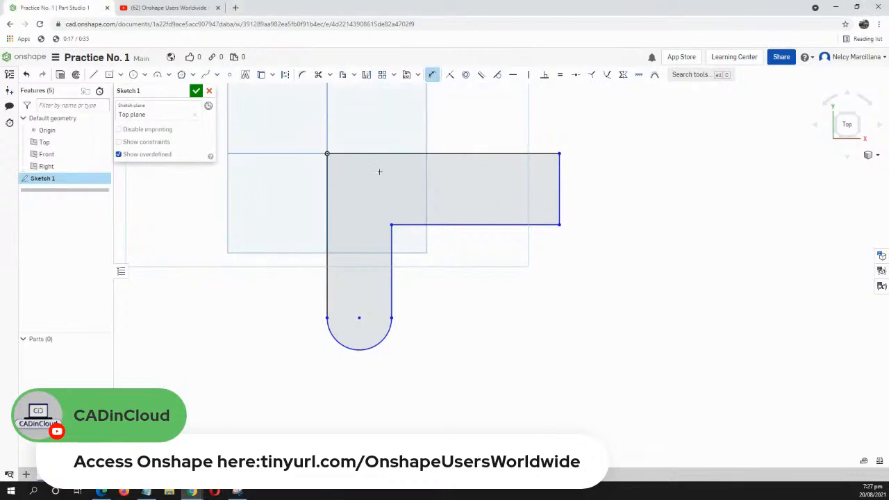
left_click(471, 154)
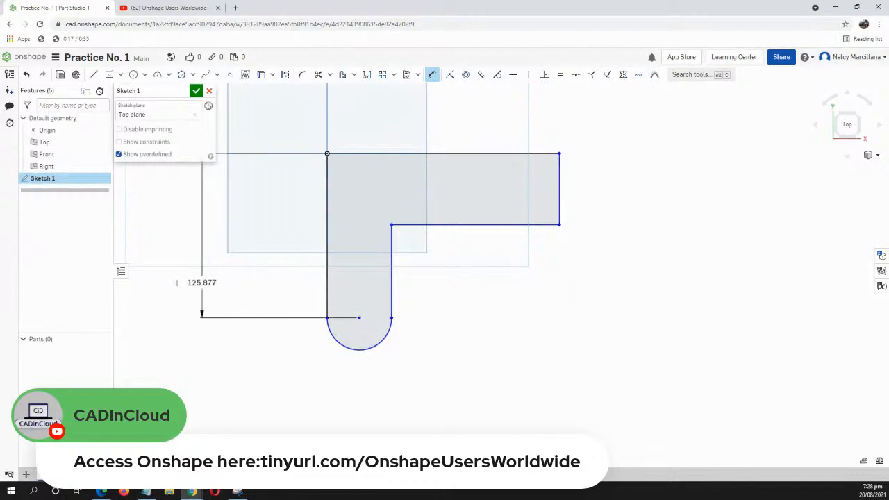
left_click(146, 294)
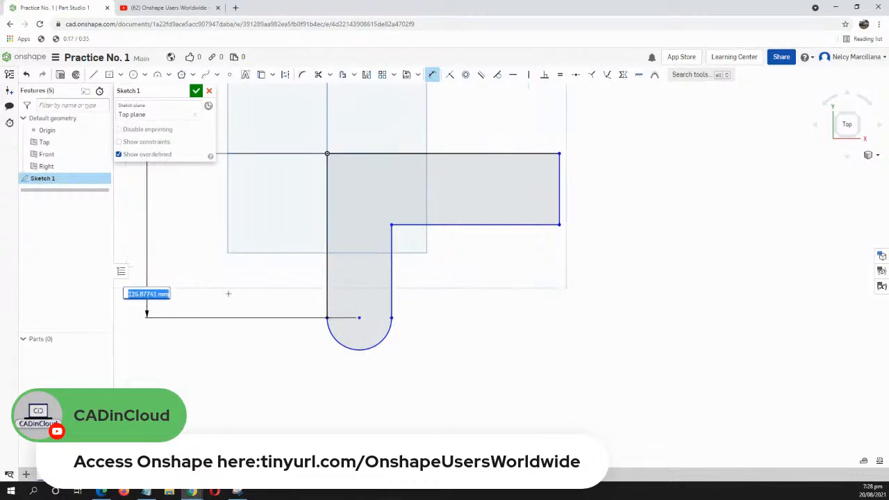
type("1")
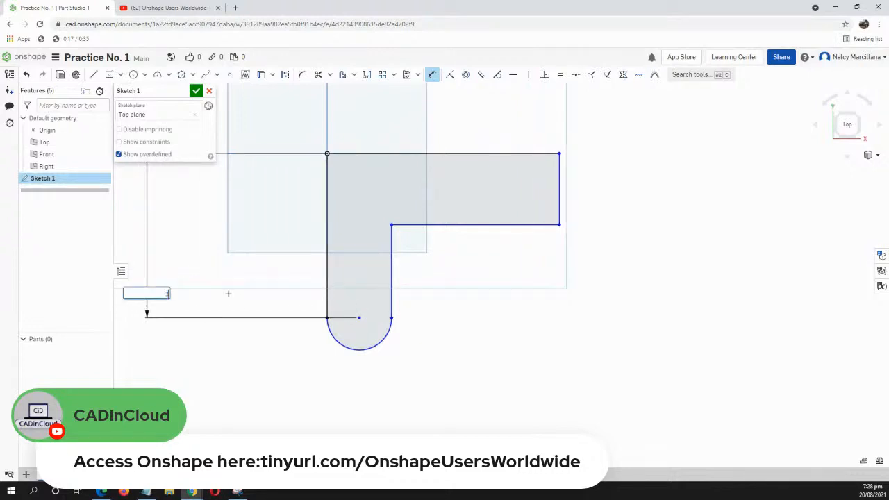
type("2")
key("Return")
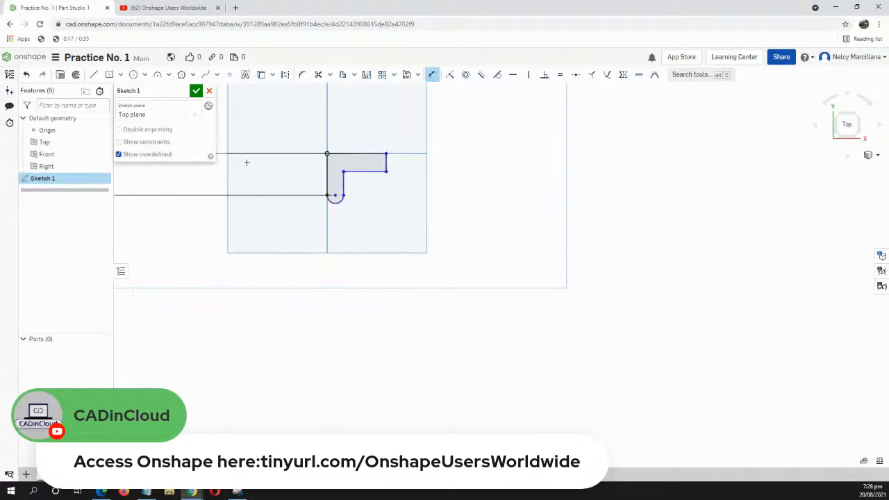
scroll(271, 193, "up", 5)
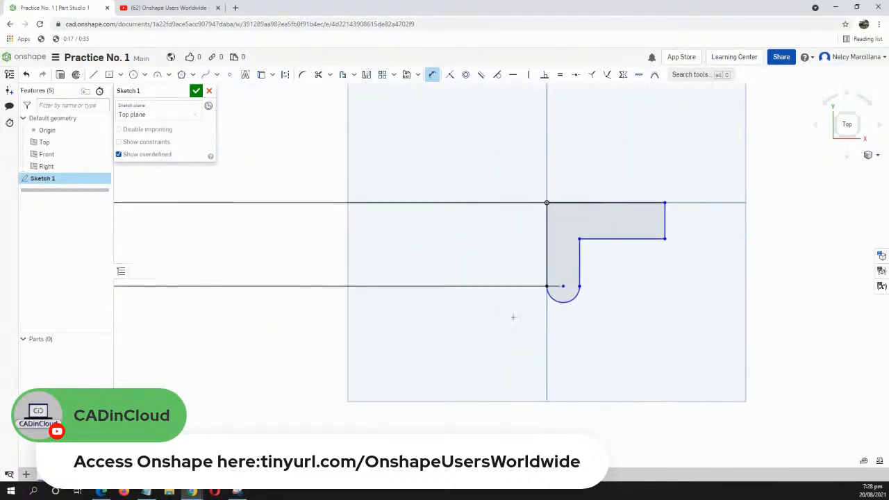
scroll(517, 310, "down", 4)
scroll(518, 309, "up", 2)
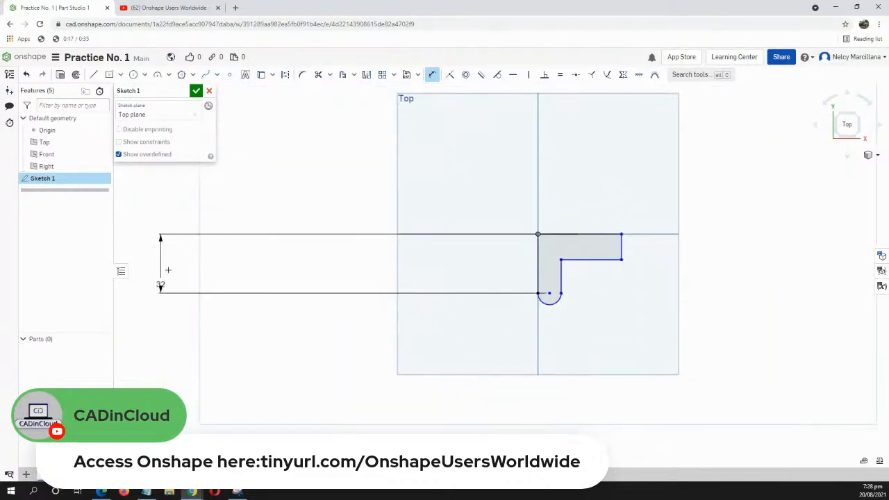
left_click_drag(161, 285, 513, 289)
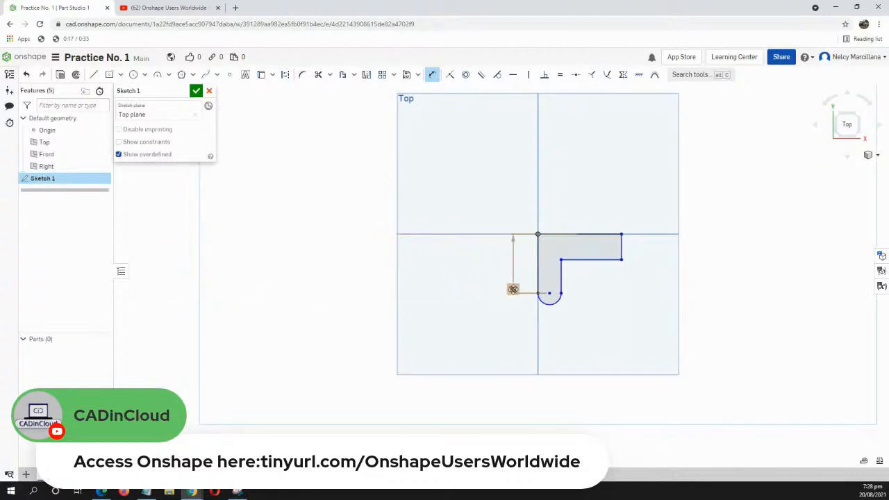
Dimension the vertical distance between the top edge and the lower edge of the profile's horizontal arm as 21 mm.
scroll(514, 289, "up", 4)
middle_click_drag(601, 277, 391, 299)
scroll(447, 296, "down", 1)
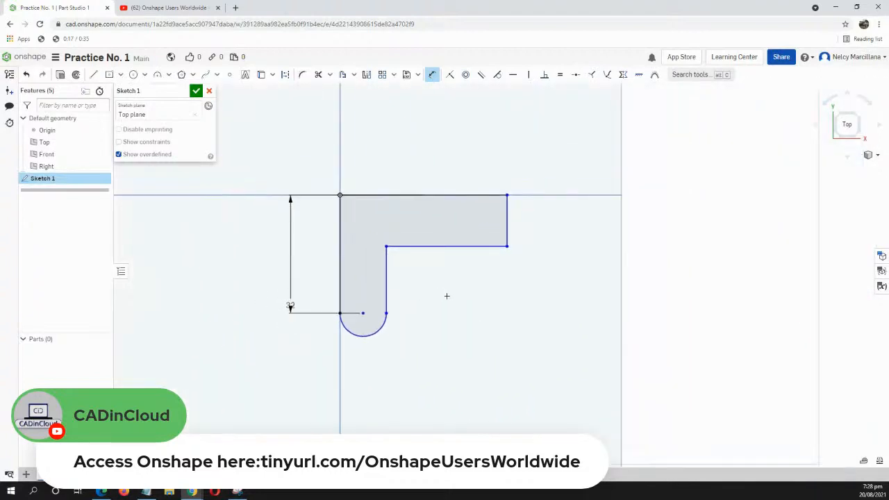
left_click(448, 194)
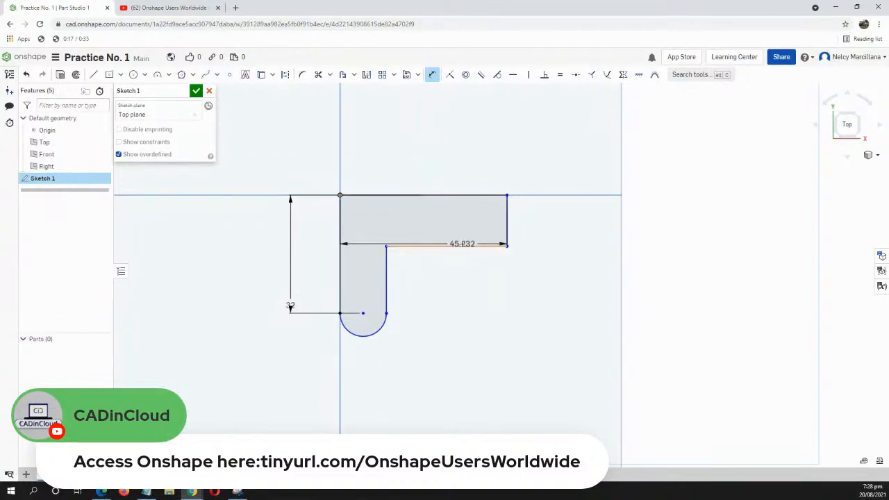
left_click(463, 246)
left_click(569, 225)
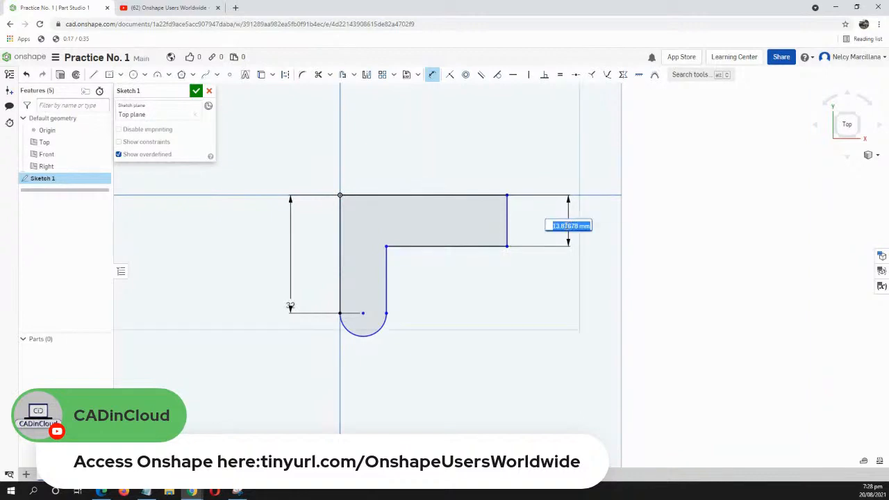
type("22")
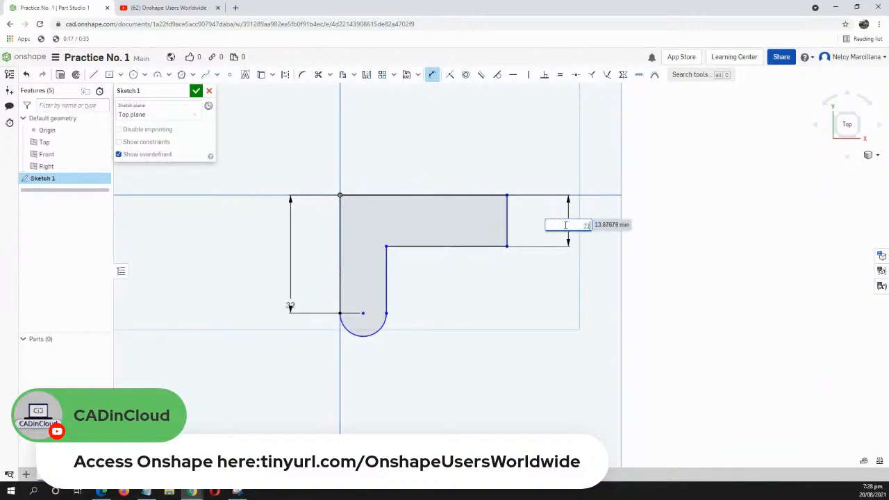
key("Return")
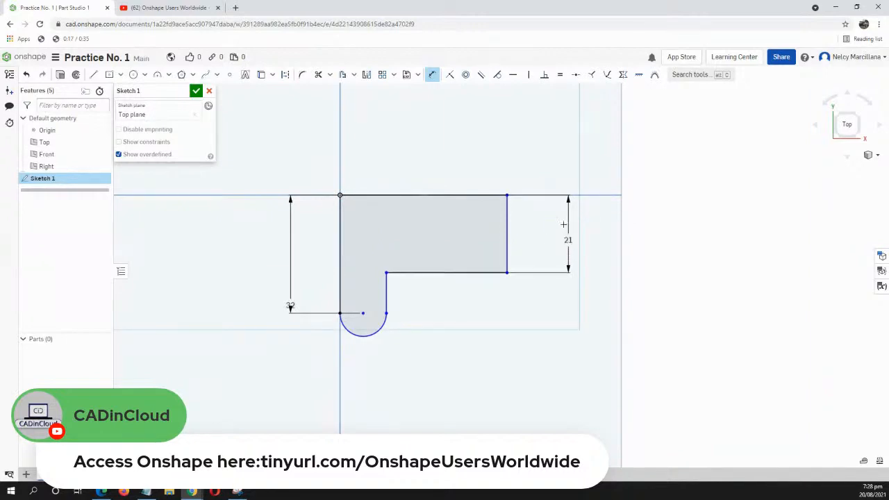
Dimension the overall width between the profile's two outer vertical edges as 44 mm, placing the dimension above the profile.
mouse_move(462, 246)
middle_mouse_down()
mouse_move(463, 284)
mouse_move(434, 313)
middle_mouse_up()
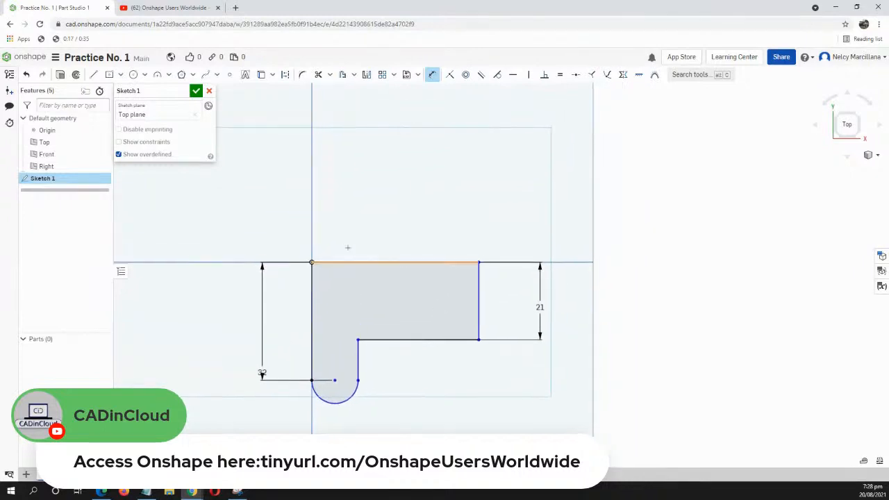
left_click(311, 298)
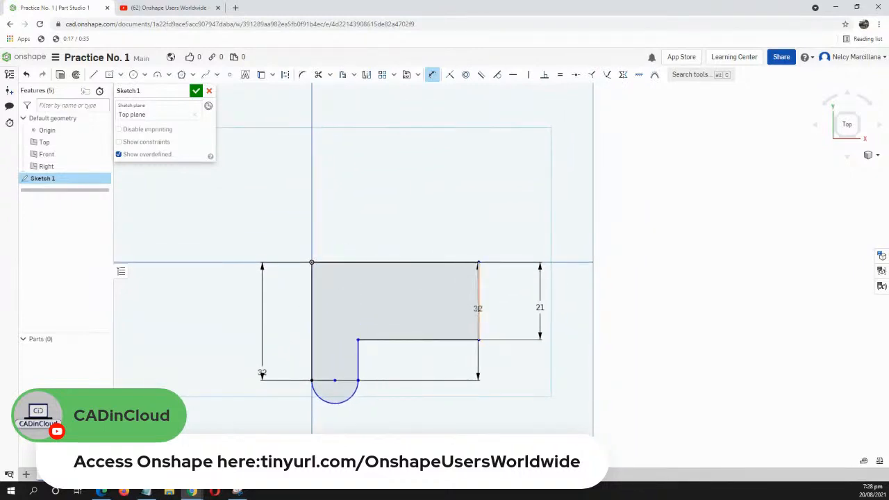
left_click(478, 306)
left_click(435, 157)
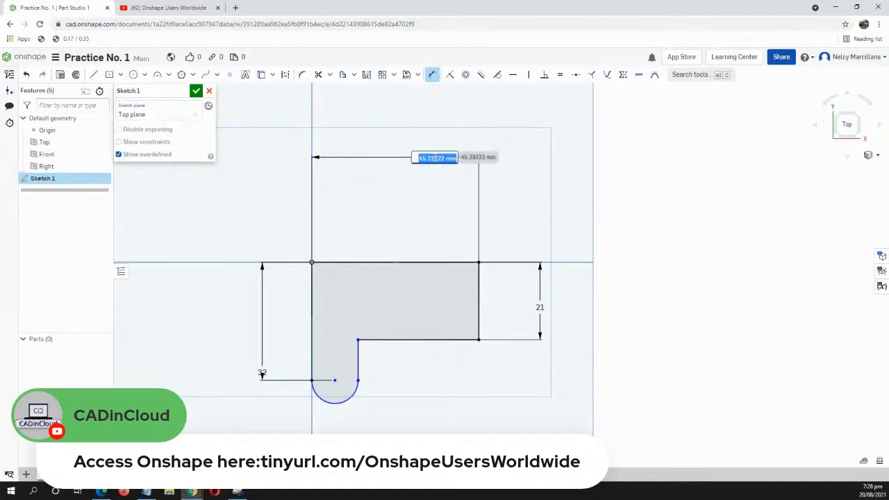
type("44")
key("Return")
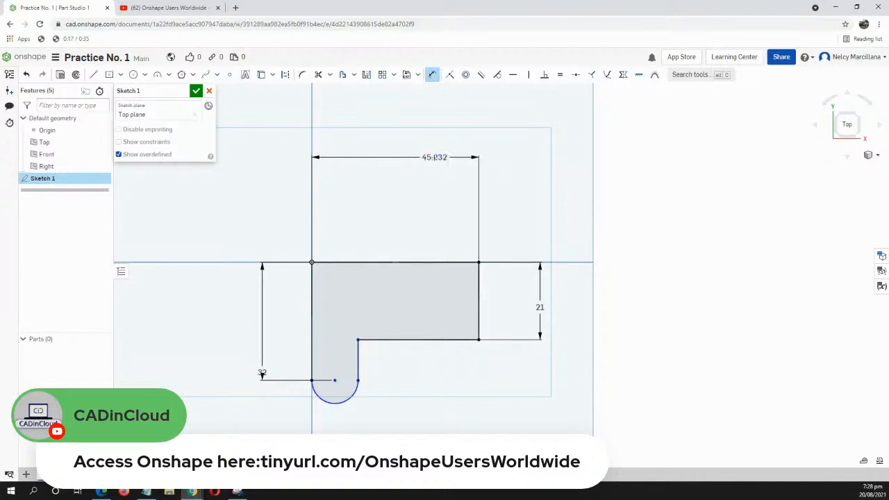
Dimension the radius of the arc at the profile's lower end as 4 mm.
middle_click_drag(420, 386, 425, 292)
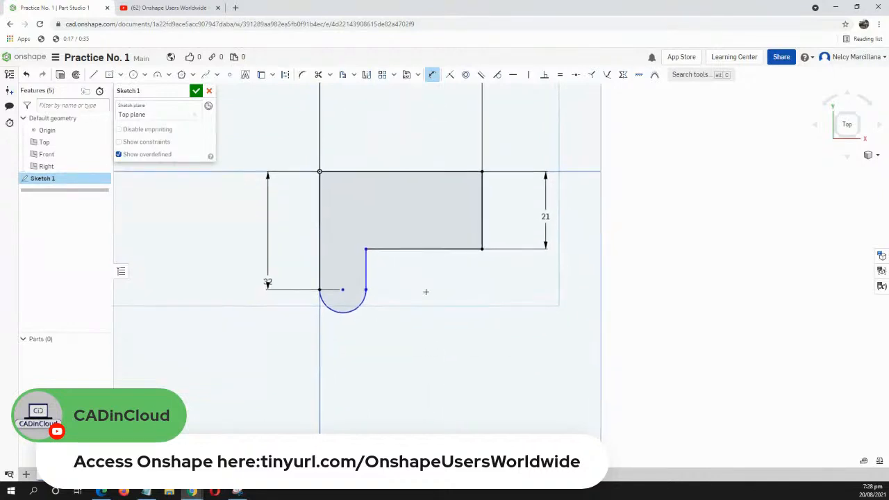
scroll(426, 291, "down", 1)
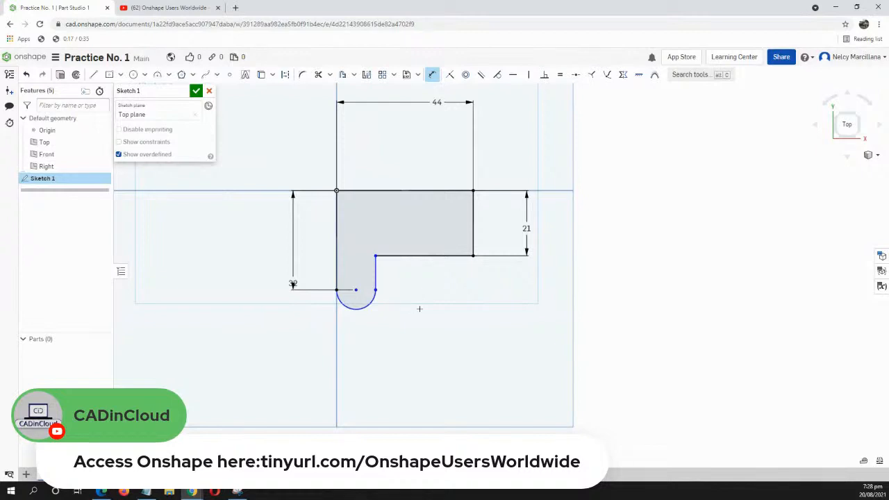
key("Escape")
mouse_move(375, 291)
left_mouse_down()
mouse_move(378, 331)
mouse_move(379, 275)
mouse_move(426, 323)
mouse_move(395, 310)
mouse_move(431, 331)
mouse_move(377, 308)
left_mouse_up()
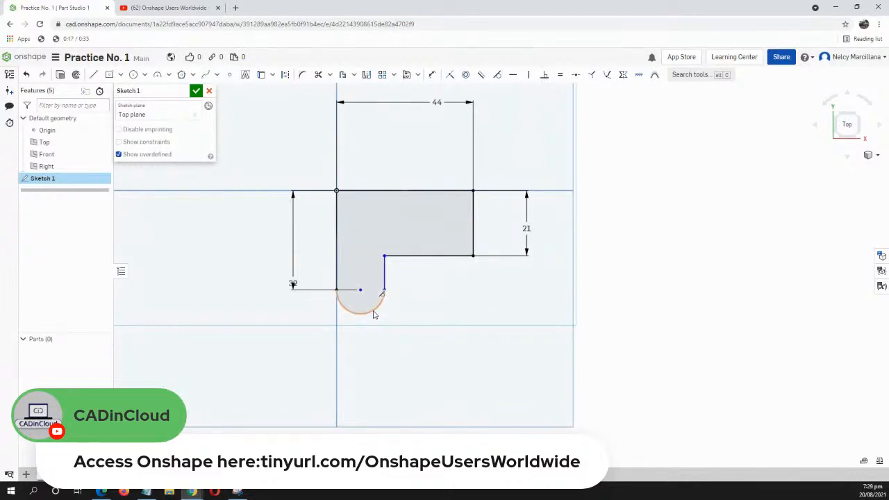
key("d")
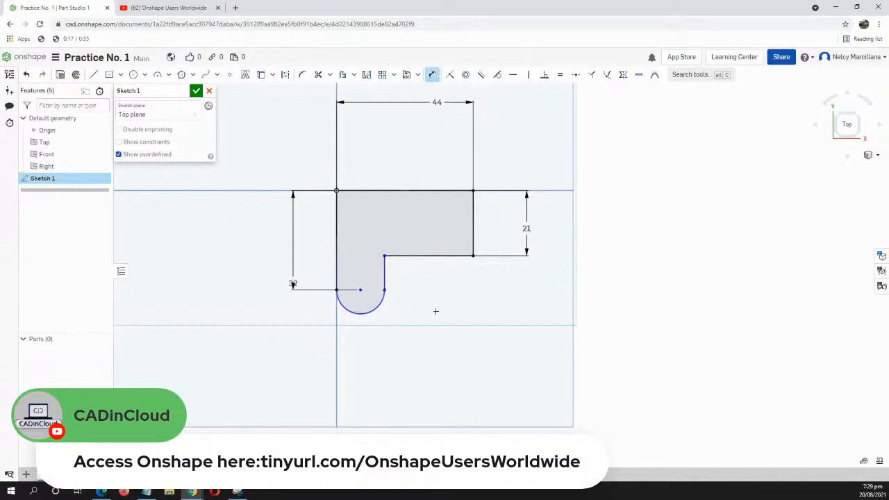
left_click(373, 308)
left_click(372, 358)
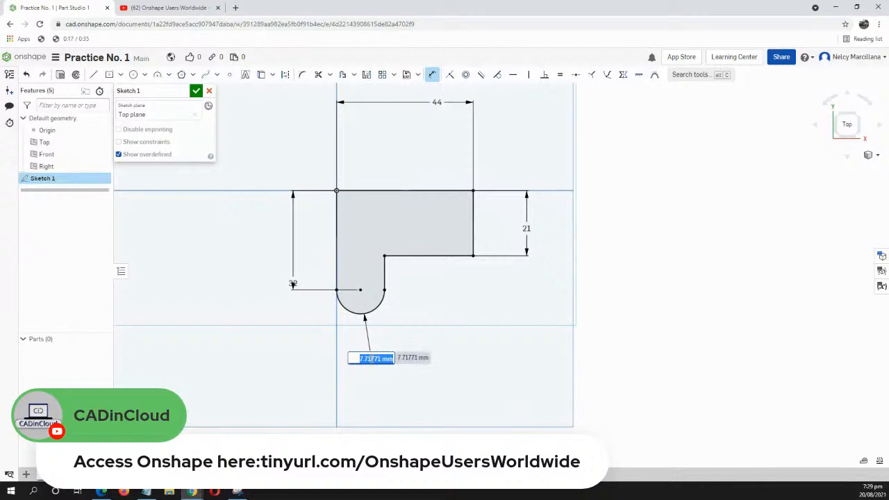
type("4")
key("Return")
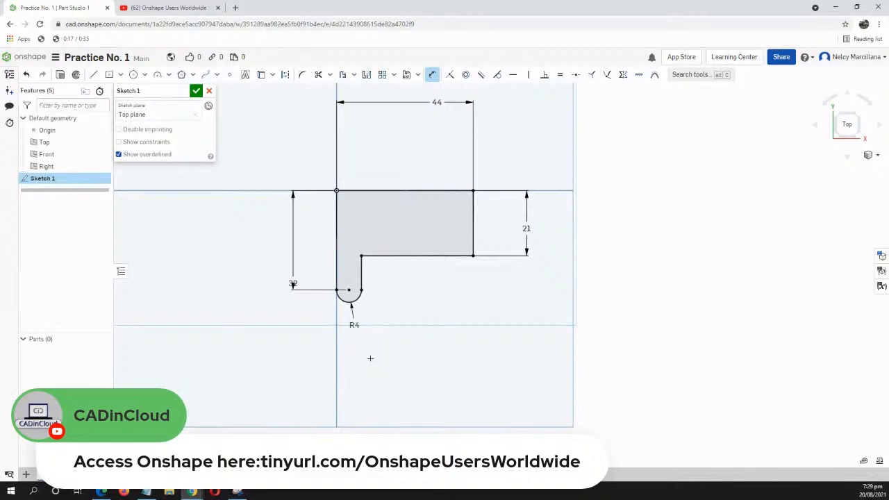
Draw a center point circle with a diameter of 3 mm in the empty area below the profile.
scroll(391, 349, "down", 1)
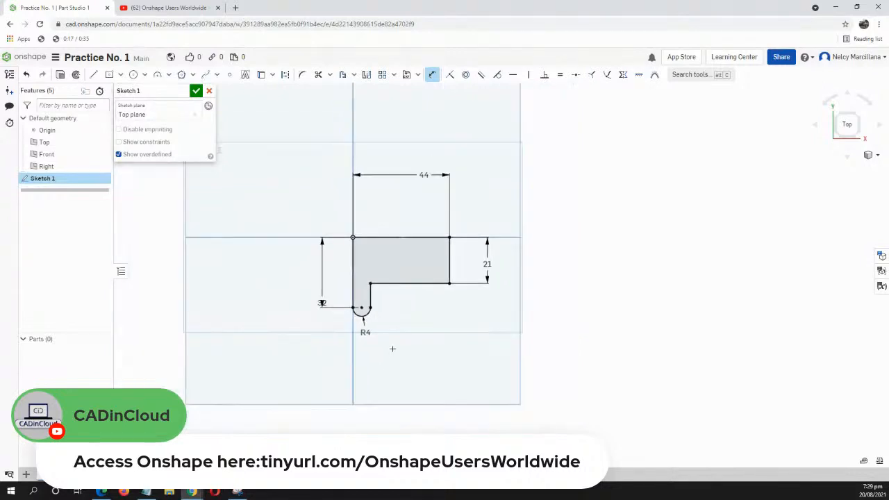
scroll(440, 331, "up", 3)
middle_click_drag(446, 308, 430, 289)
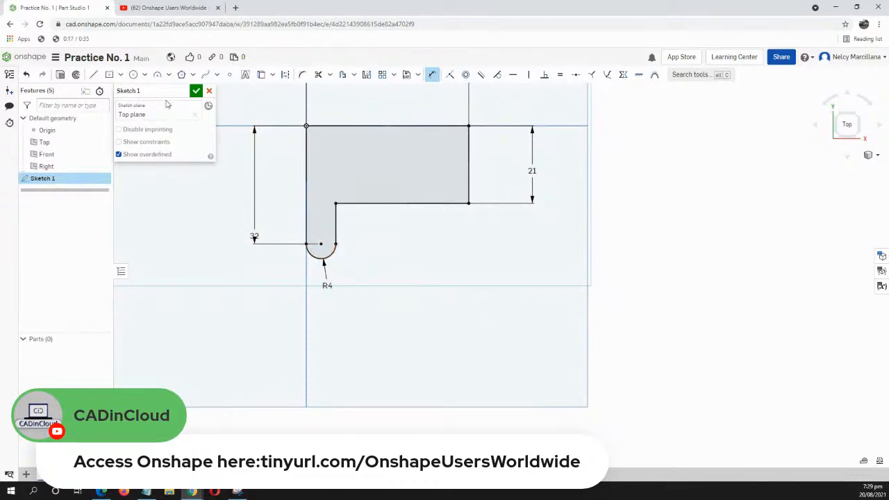
left_click(145, 75)
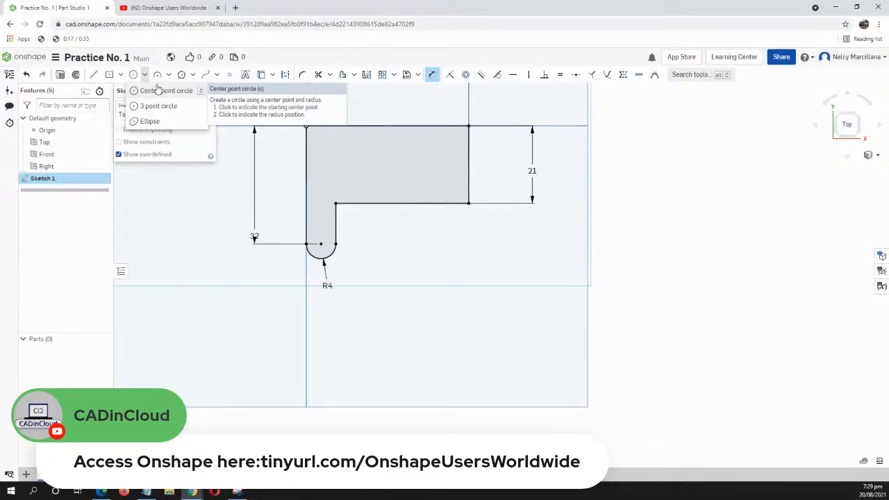
left_click(159, 90)
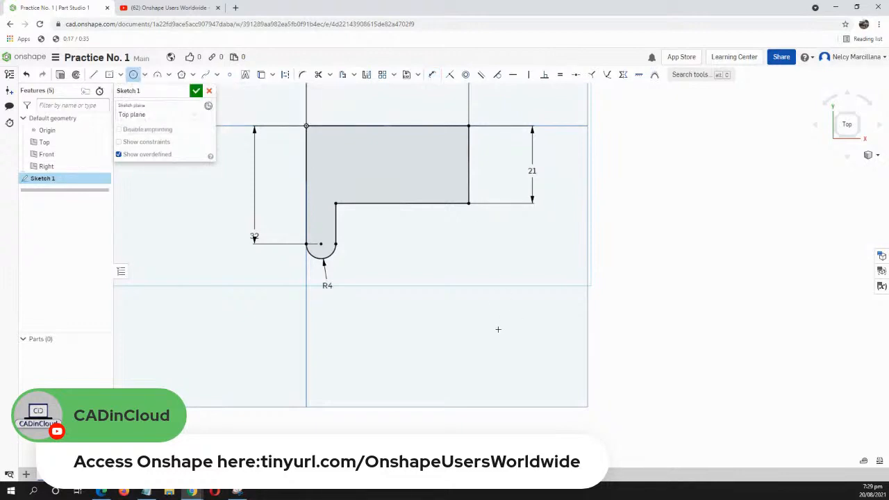
left_click(417, 313)
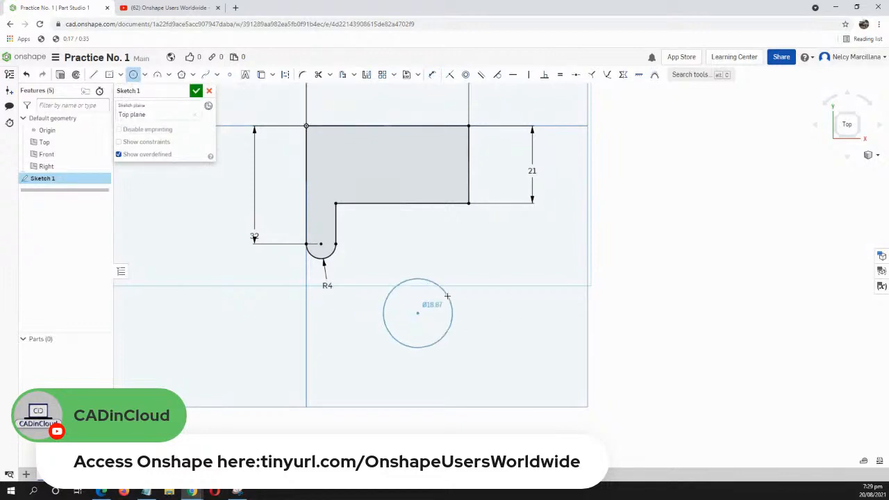
left_click(448, 296)
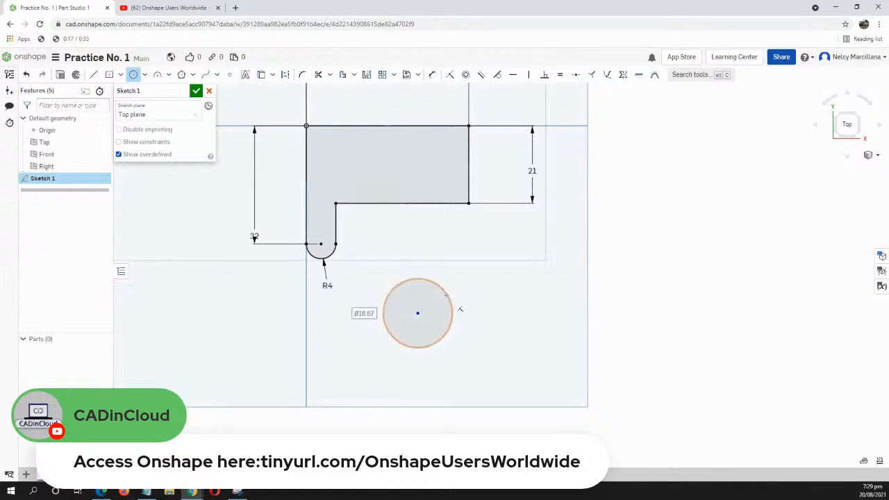
type("3")
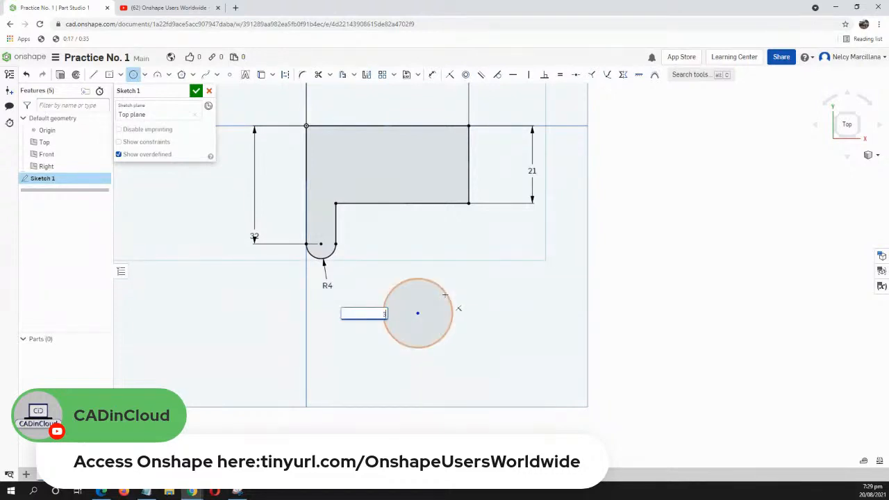
key("Return")
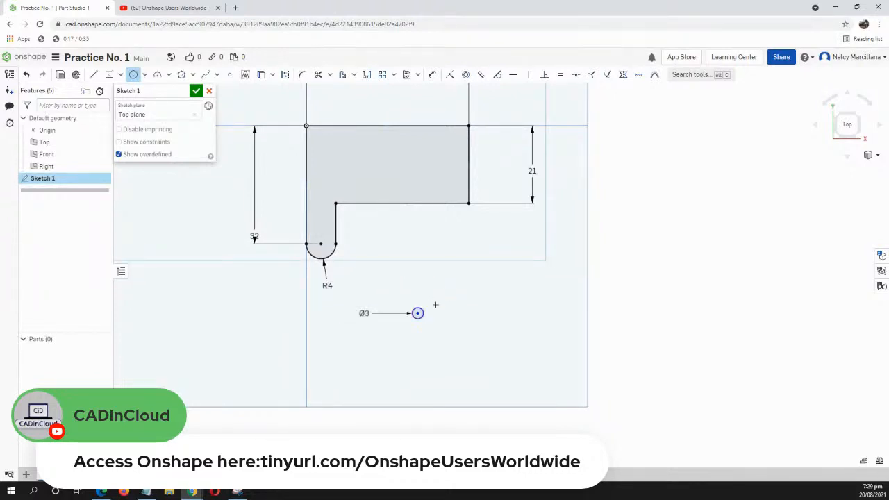
Make the 3 mm circle concentric with the arc at the profile's lower end and finish the sketch.
scroll(433, 305, "down", 3)
scroll(437, 305, "up", 5)
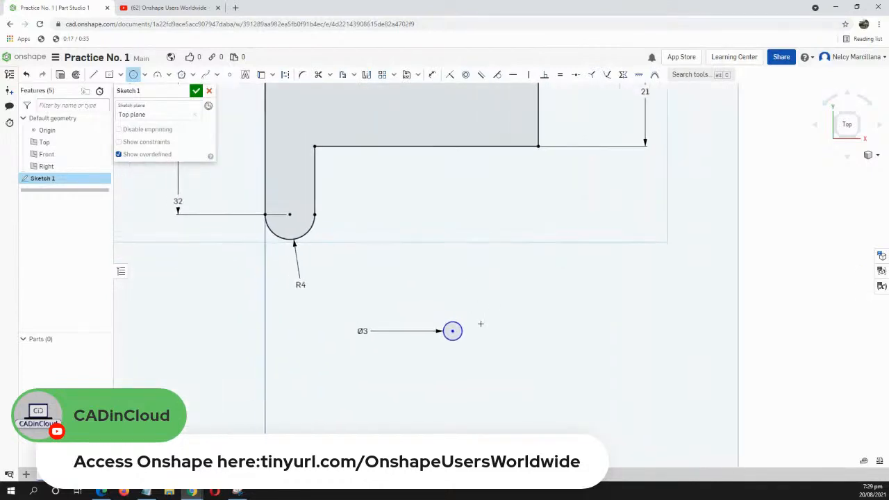
key("Escape")
mouse_move(455, 330)
left_mouse_down()
mouse_move(477, 226)
mouse_move(417, 253)
left_mouse_up()
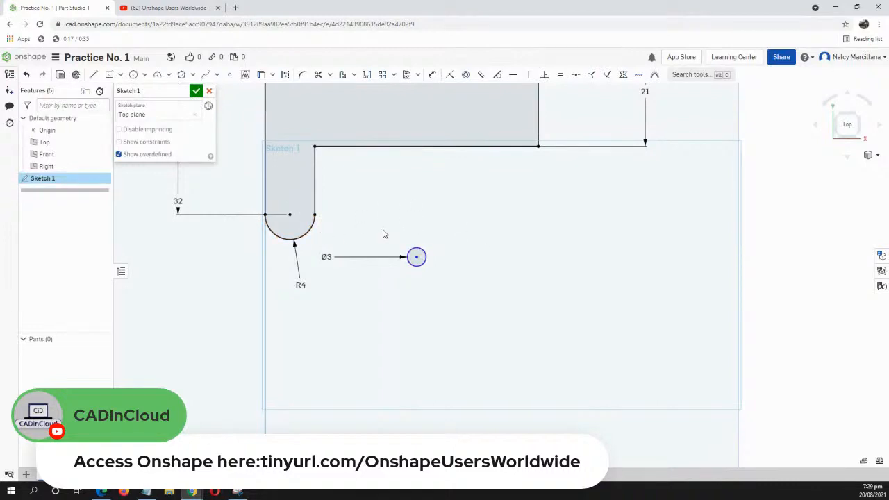
left_click(465, 81)
left_click(423, 248)
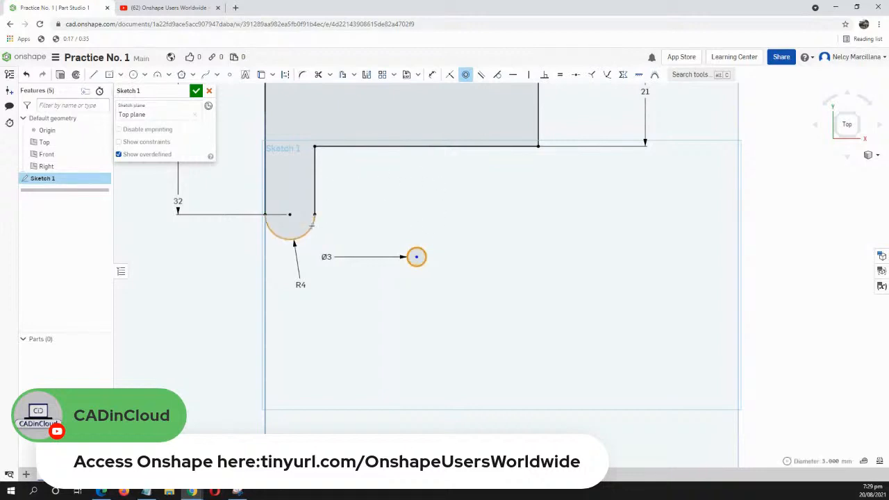
left_click(312, 224)
mouse_move(393, 238)
middle_mouse_down()
mouse_move(483, 340)
mouse_move(508, 354)
middle_mouse_up()
scroll(489, 340, "up", 2)
scroll(489, 339, "down", 4)
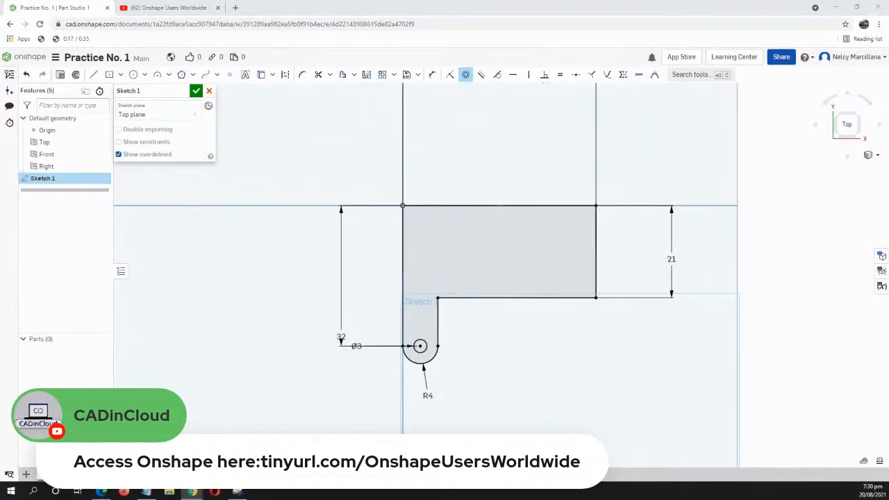
middle_click_drag(561, 367, 538, 328)
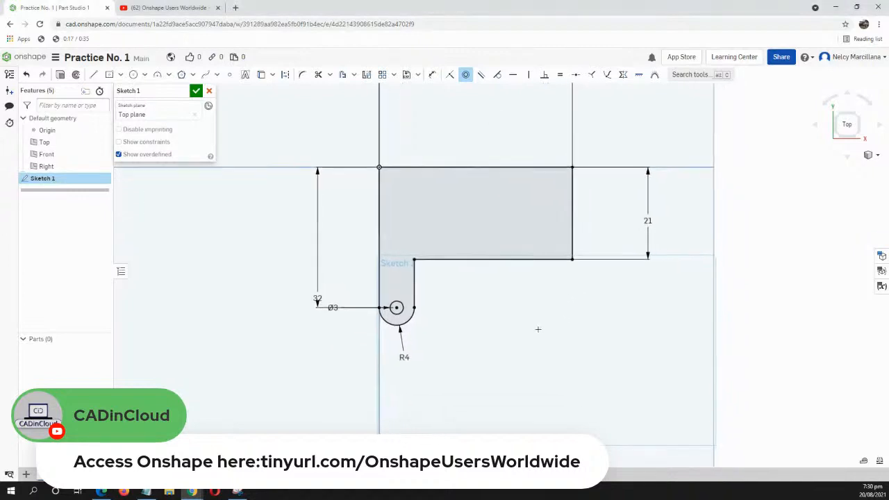
left_click(197, 92)
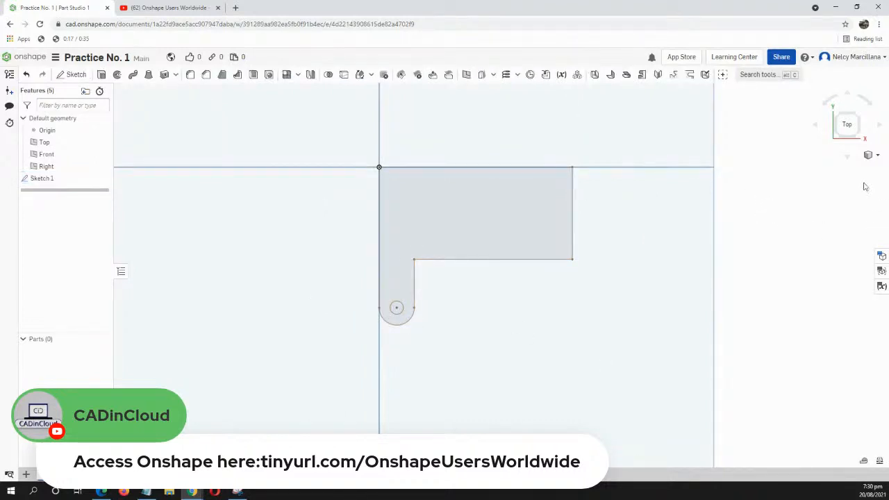
Create a 2 mm thick sheet metal model with a 1 mm bend radius by thickening the L-shaped sketch region.
left_click(877, 157)
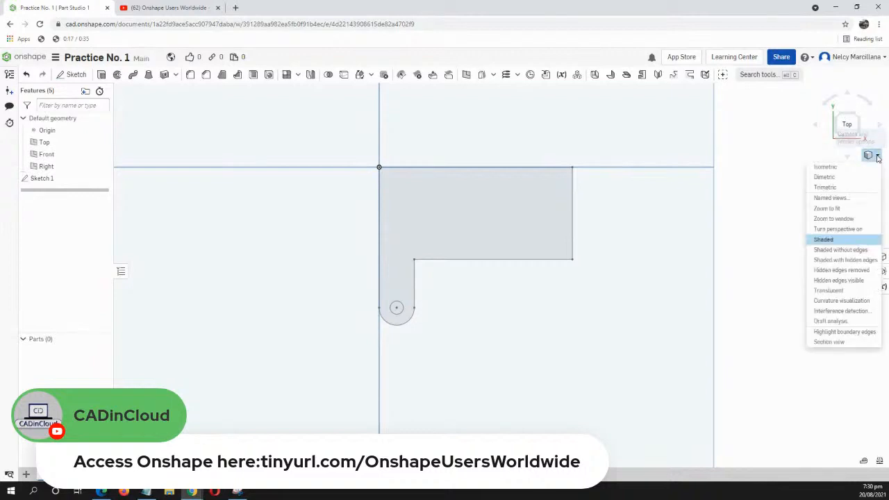
left_click(832, 167)
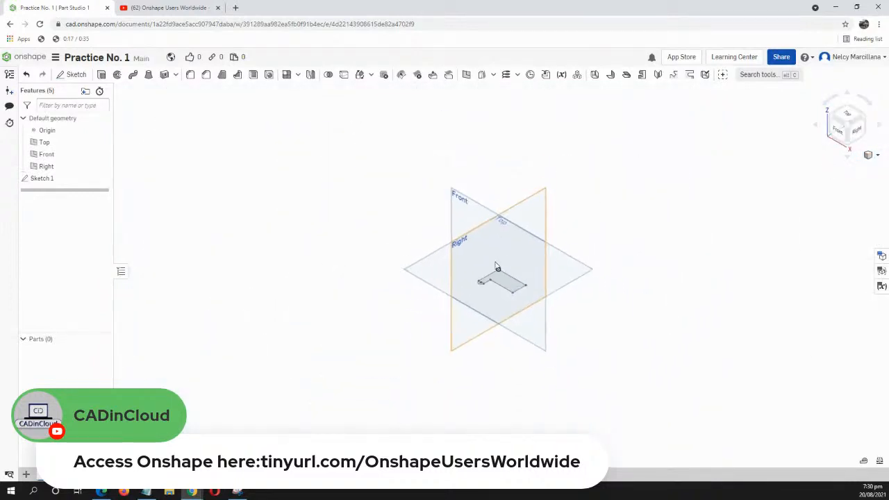
scroll(497, 267, "up", 5)
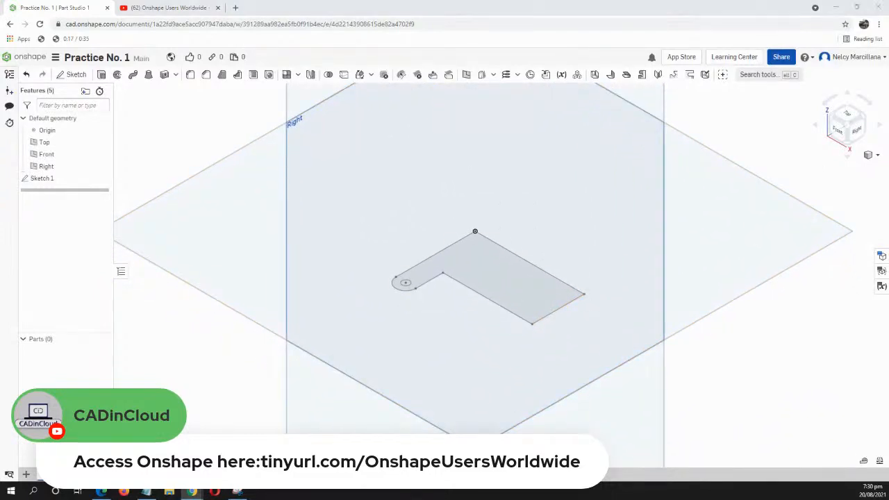
left_click(595, 75)
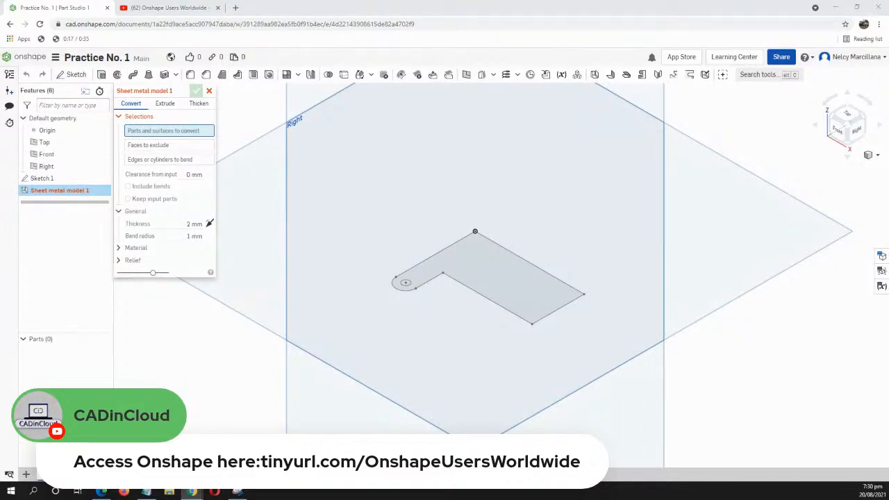
left_click(195, 105)
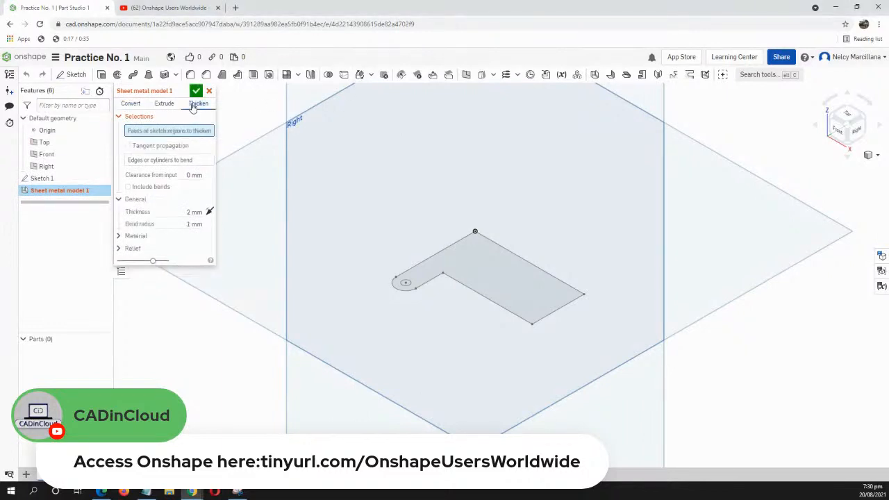
left_click(516, 306)
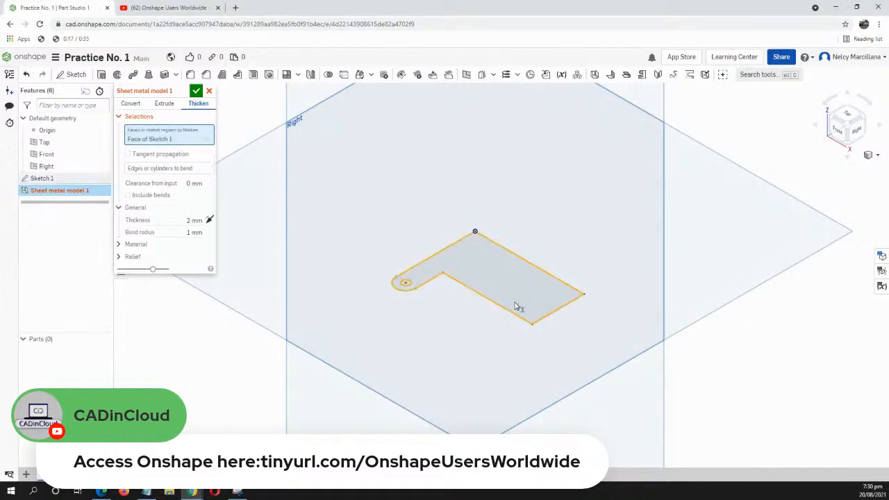
middle_click_drag(492, 306, 483, 321)
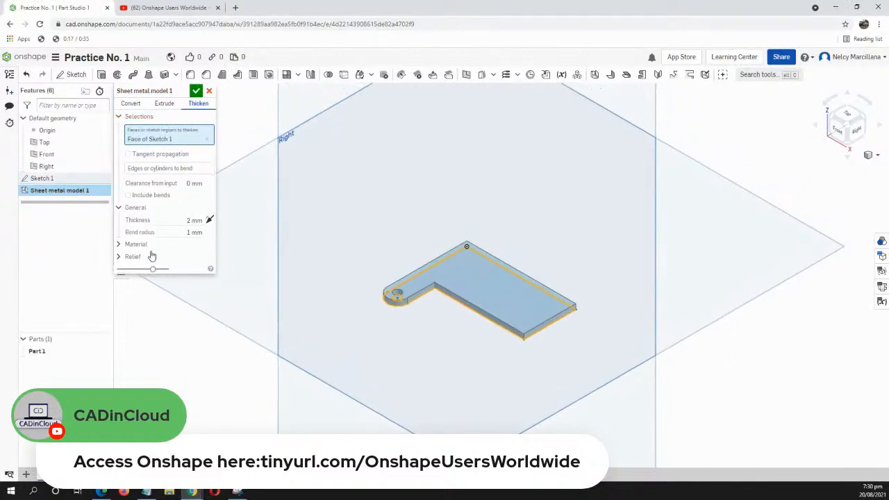
left_click(185, 221)
left_click(176, 221)
left_click(198, 91)
Add a 10 mm inner-aligned blind flange at a 90-degree bend angle along the plate's long edge beside the rounded arm.
scroll(484, 287, "down", 2)
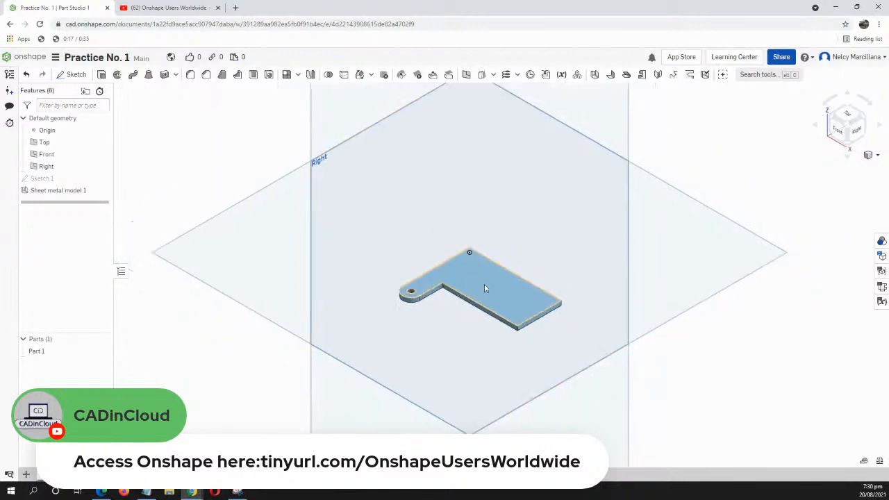
scroll(485, 288, "up", 1)
middle_click_drag(525, 322, 500, 303)
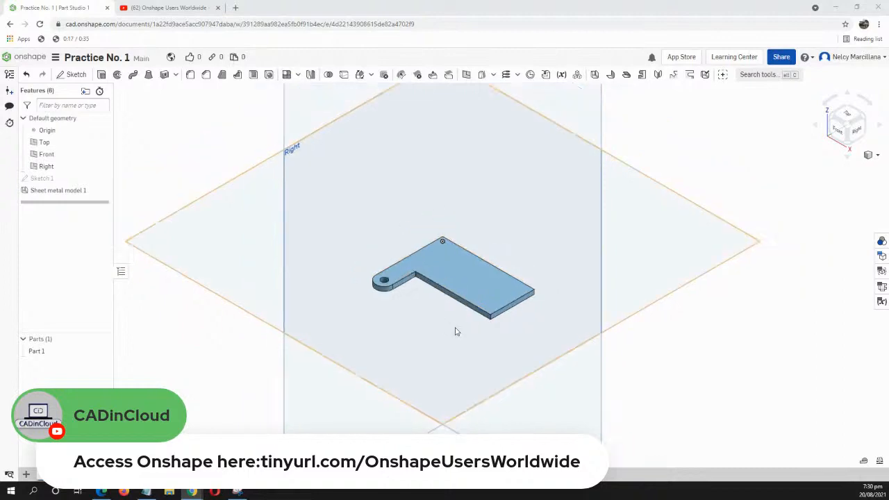
scroll(482, 355, "up", 2)
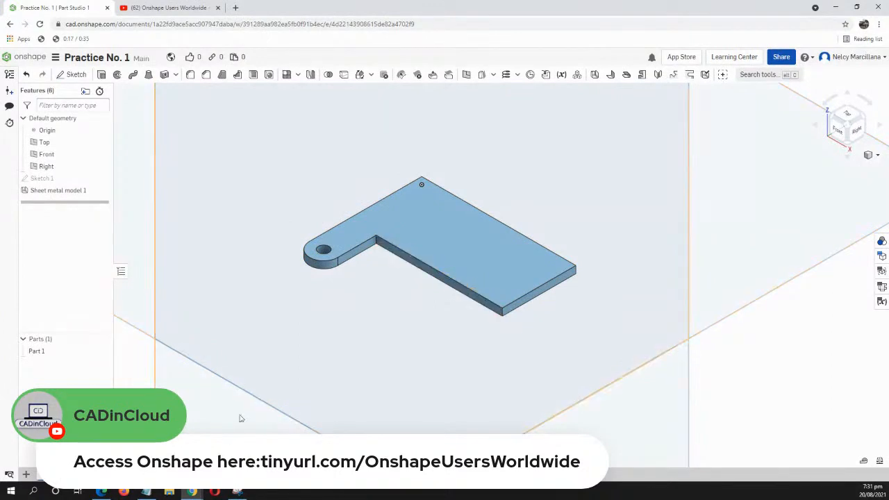
left_click(611, 75)
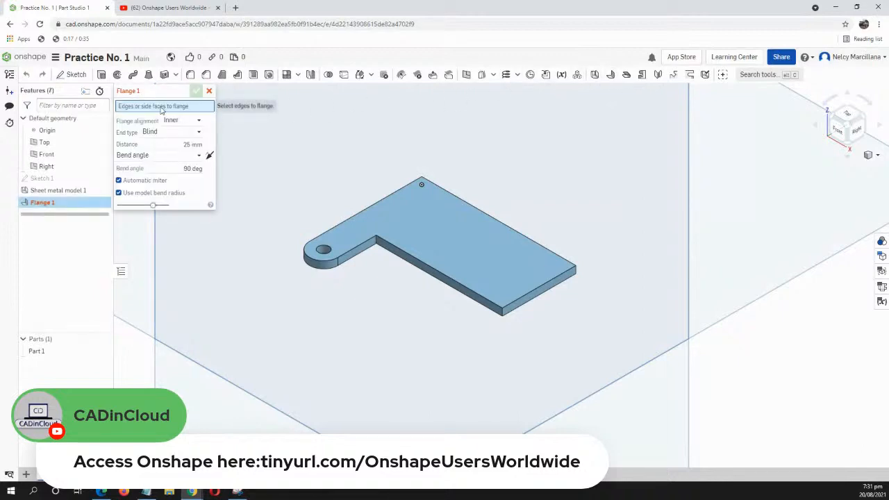
left_click(484, 287)
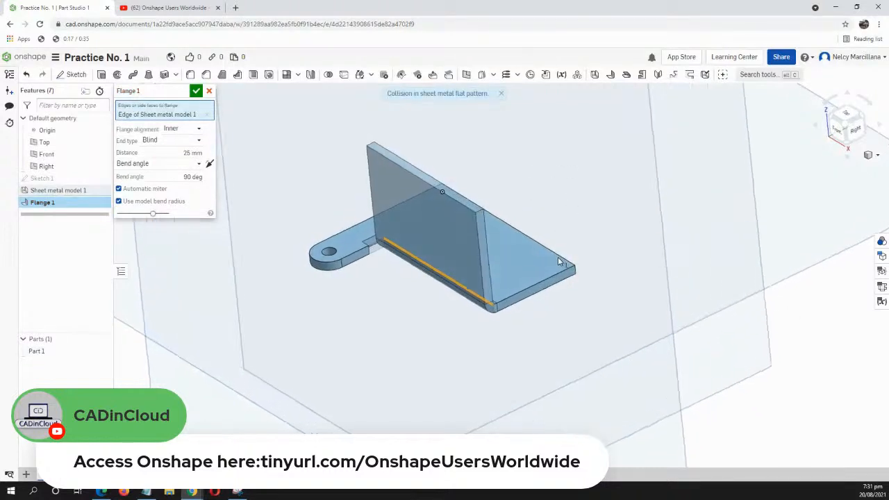
mouse_move(559, 261)
right_mouse_down()
mouse_move(547, 262)
mouse_move(563, 266)
right_mouse_up()
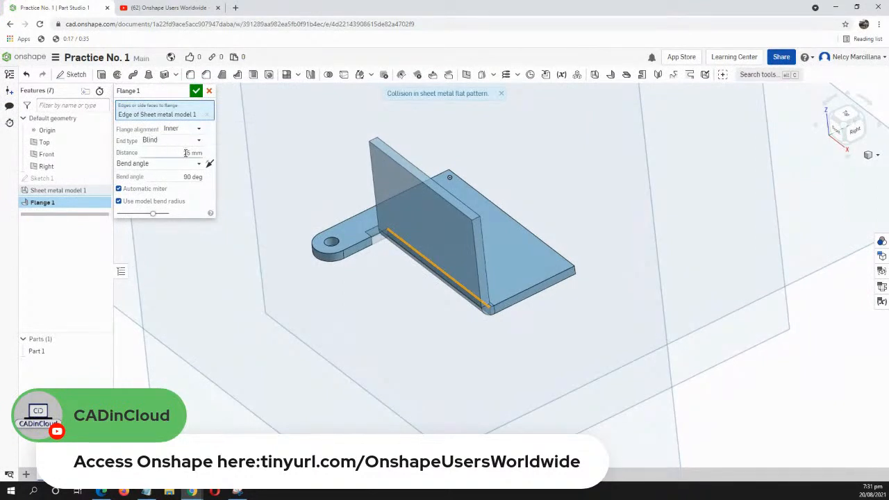
left_click(182, 153)
type("10")
left_click(180, 178)
left_click(197, 92)
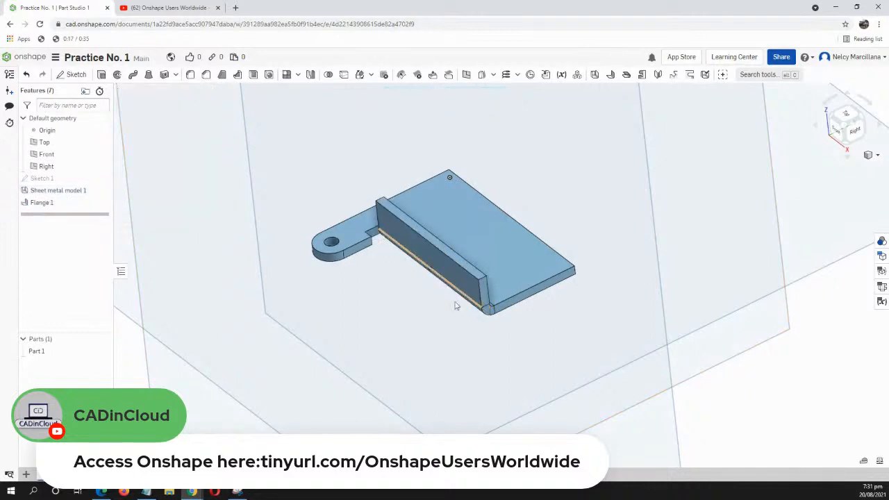
Start a new sketch on the flange's narrow upper end face.
right_click_drag(455, 304, 577, 308)
left_click(875, 157)
left_click(861, 168)
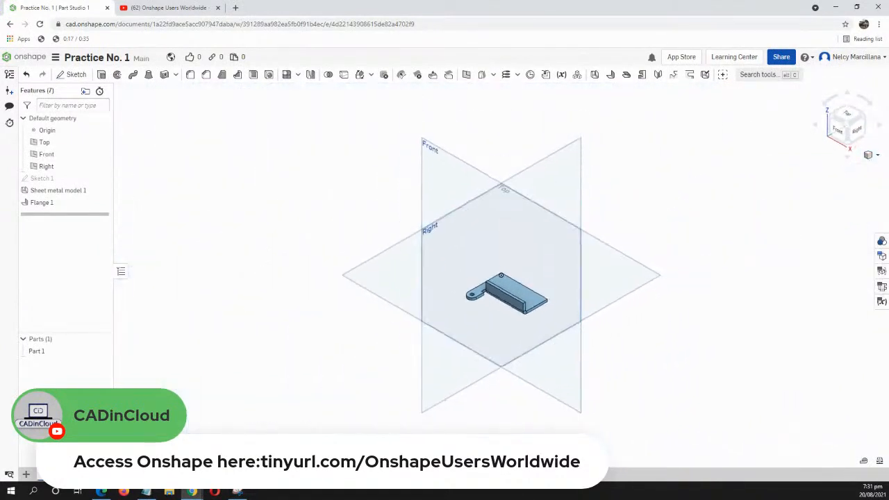
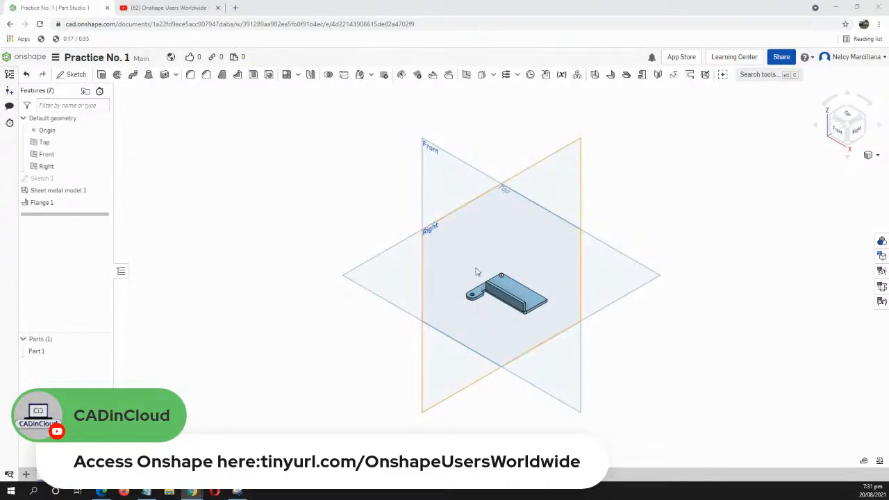
scroll(477, 272, "up", 4)
scroll(573, 314, "up", 1)
middle_click_drag(508, 355, 331, 214)
right_click_drag(331, 214, 327, 155)
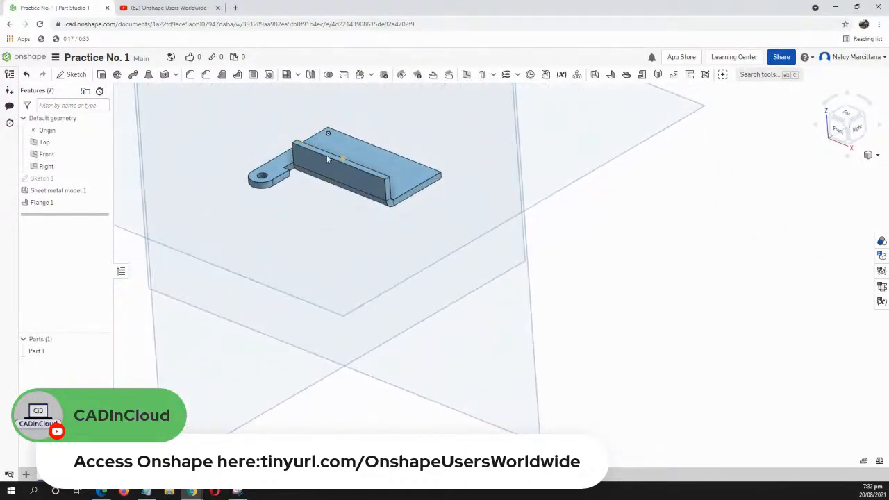
middle_click_drag(304, 166, 419, 339)
scroll(418, 339, "up", 4)
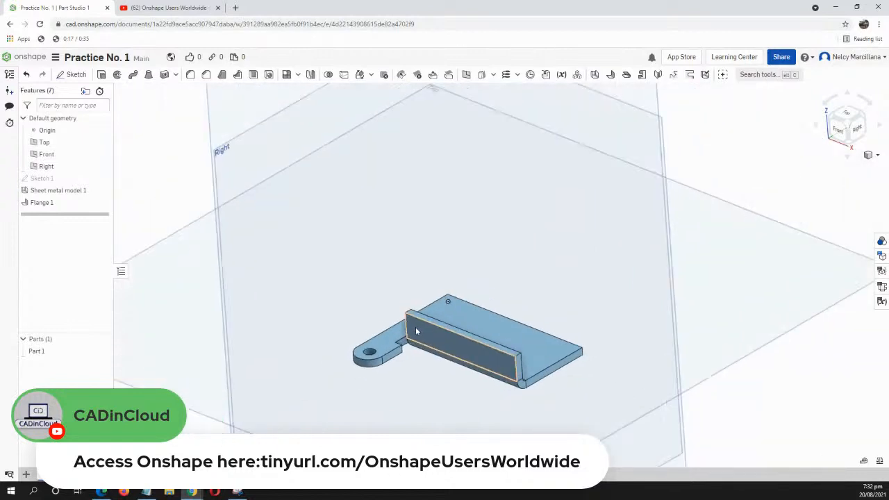
middle_click_drag(489, 380, 360, 238)
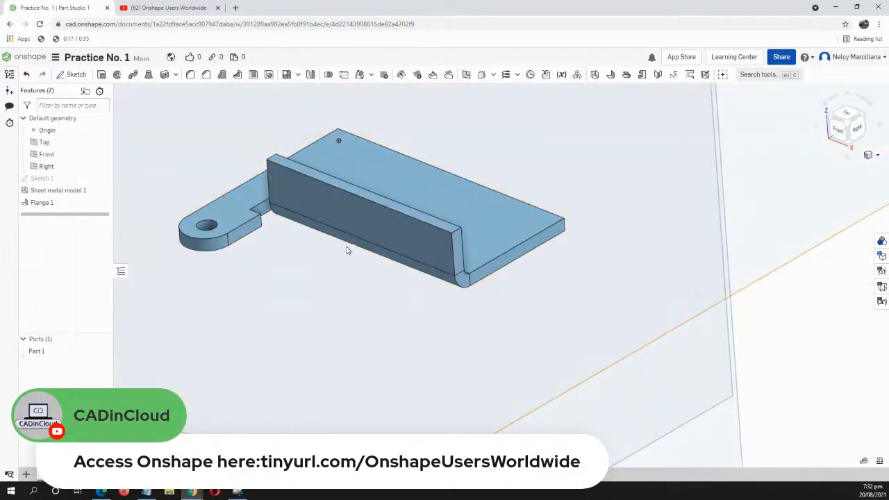
right_click_drag(341, 268, 343, 282)
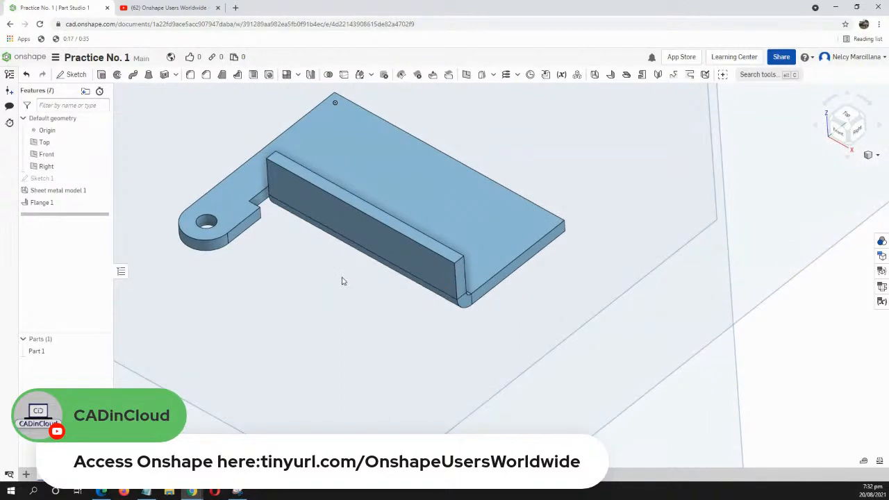
left_click(394, 226)
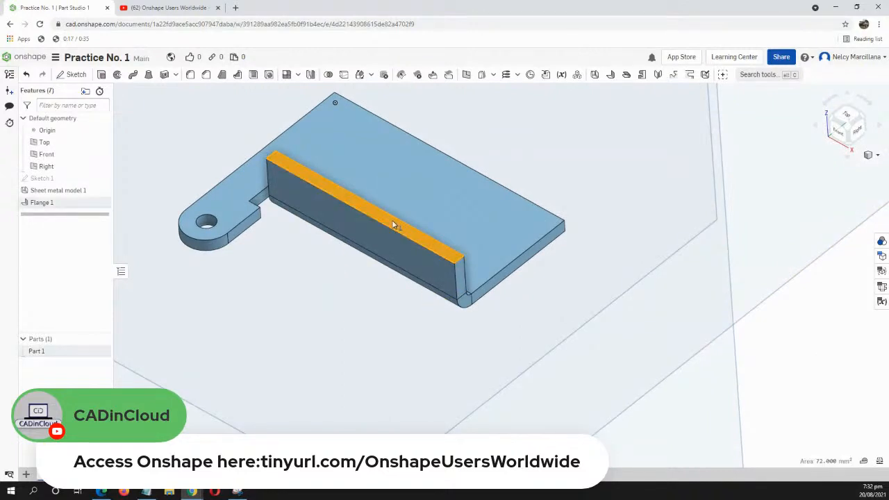
right_click(393, 225)
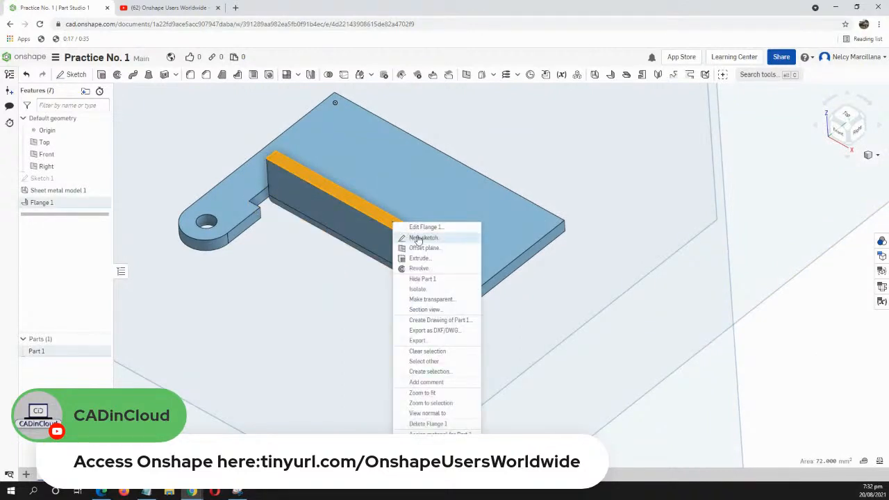
left_click(422, 237)
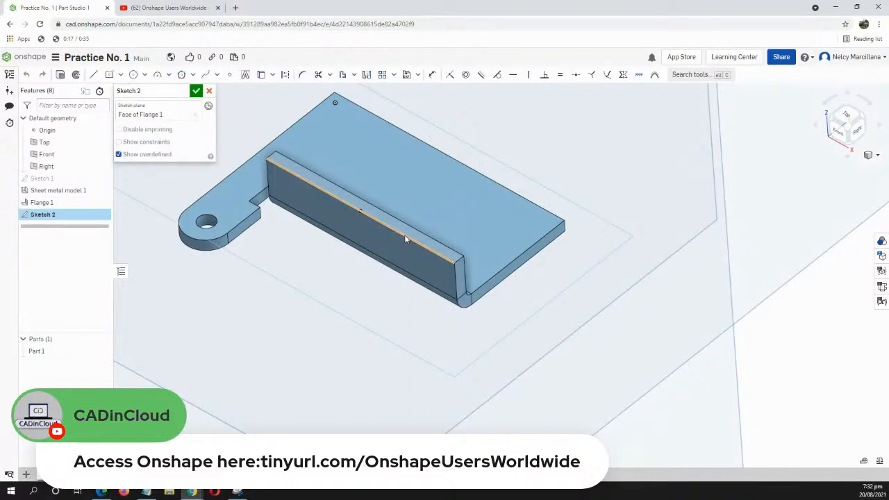
key("n")
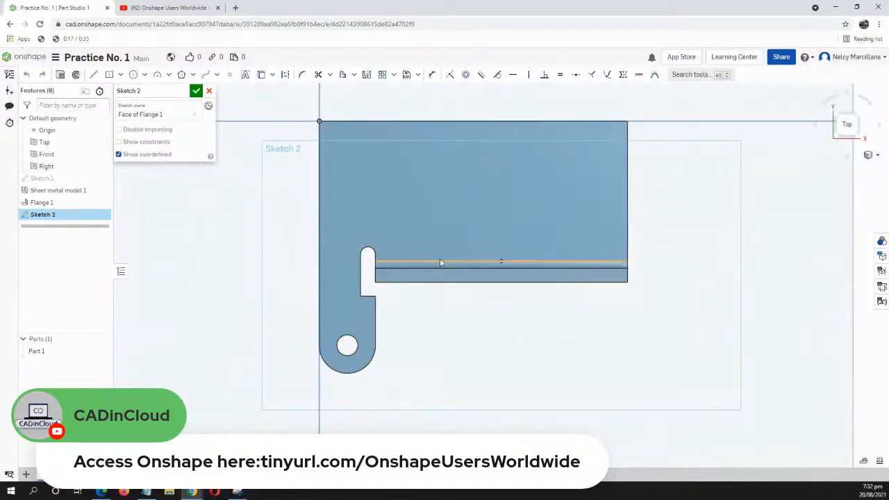
Draw a corner rectangle about 7.2 mm wide from the flange's outer corner next to the rounded arm, extending over the plate.
middle_click_drag(425, 264, 341, 280)
scroll(349, 249, "down", 1)
scroll(349, 252, "up", 2)
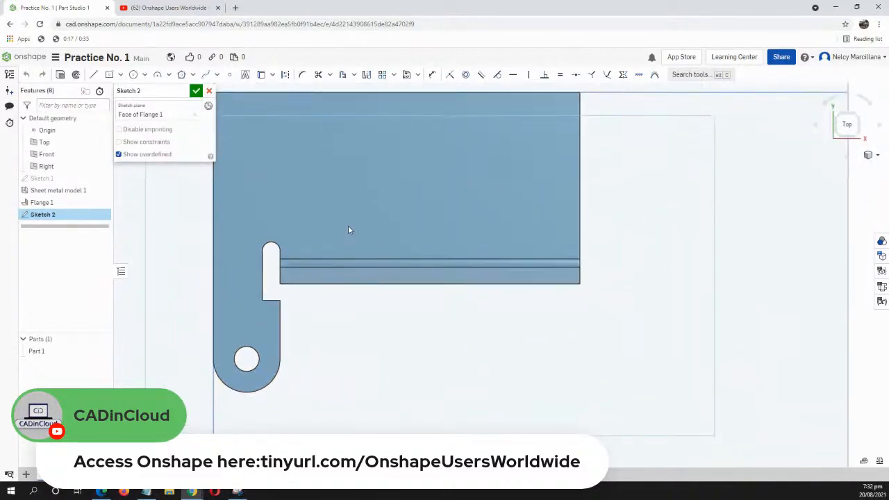
left_click(118, 74)
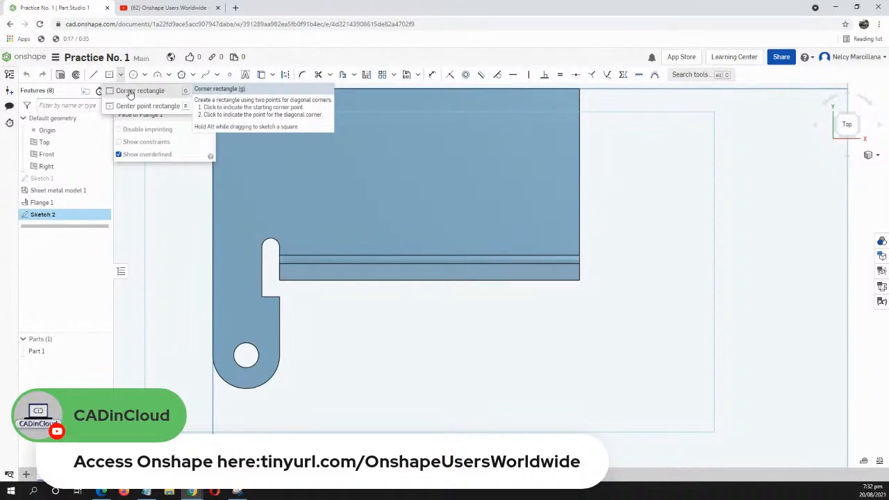
left_click(130, 93)
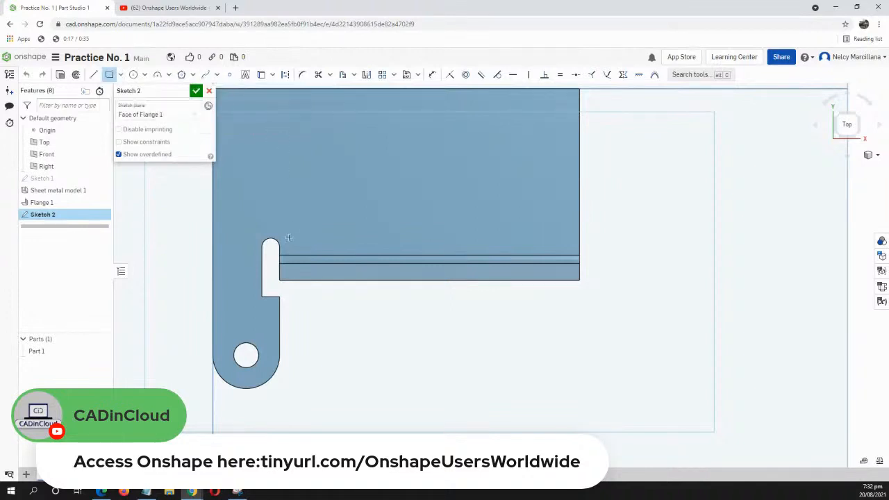
left_click(279, 280)
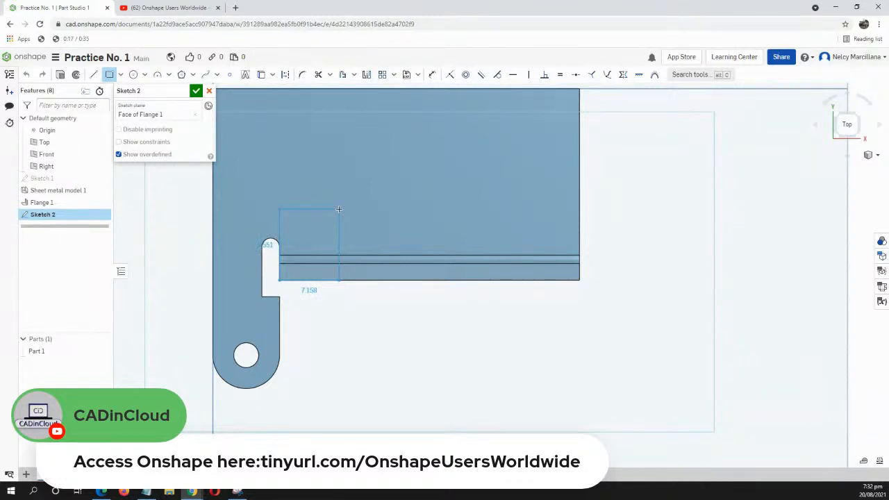
left_click(339, 209)
left_click(339, 209)
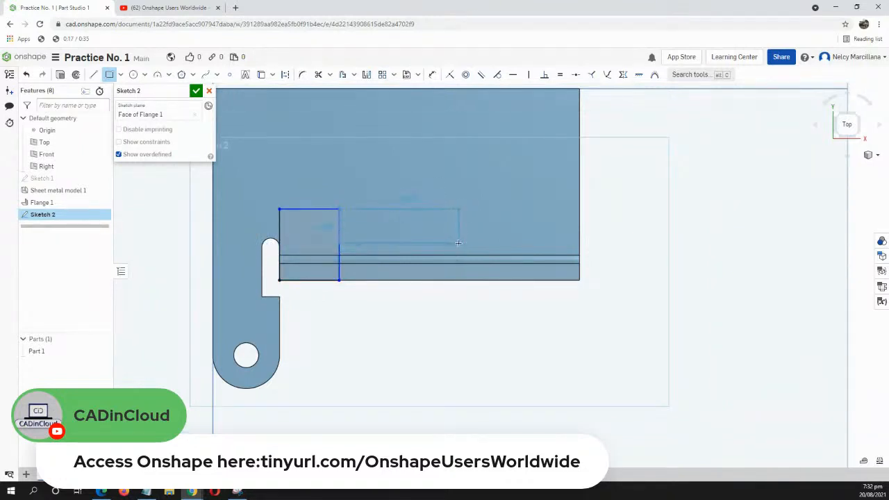
key("Escape")
Draw a second corner rectangle from the flange's opposite outer corner, extending inward over the plate to about the first rectangle's height.
middle_click_drag(466, 231, 419, 240)
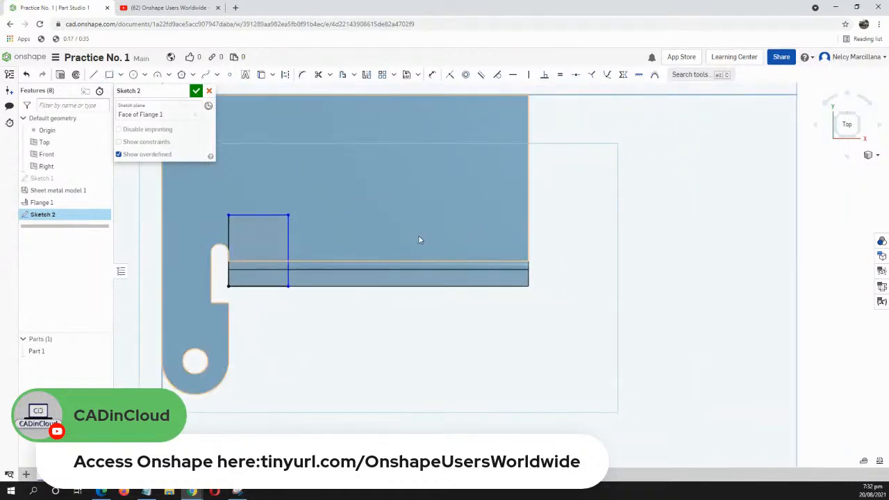
key("g")
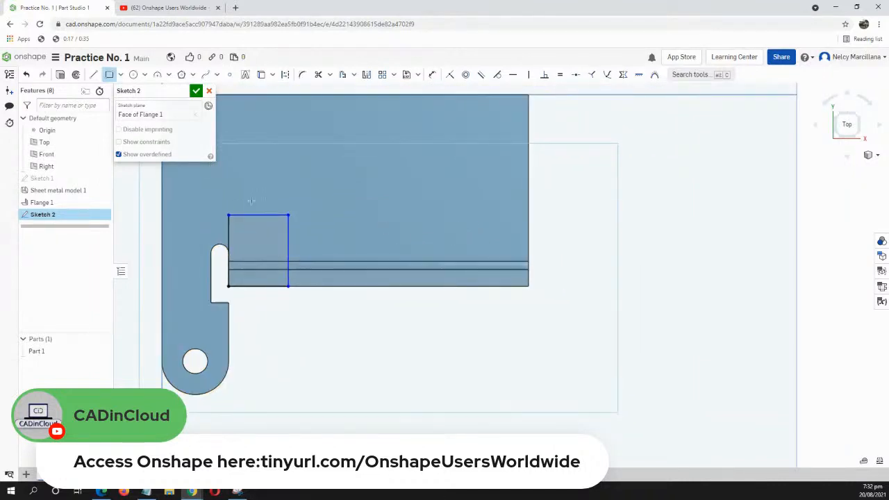
left_click(528, 285)
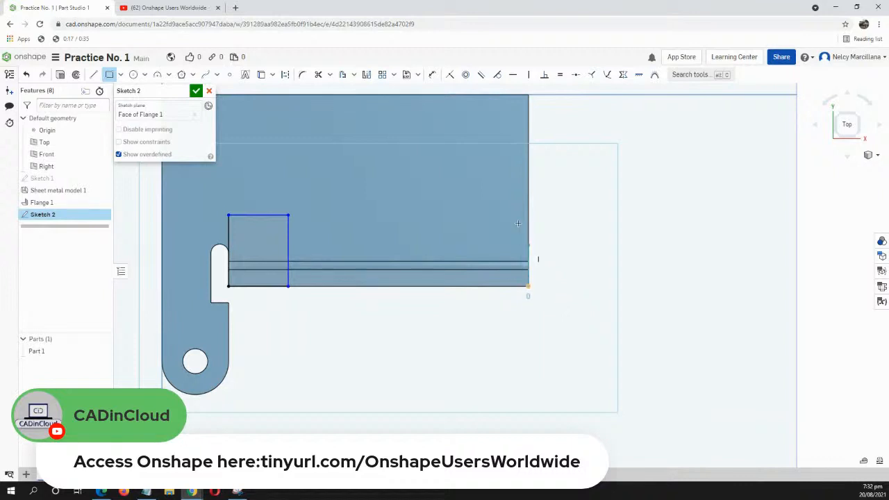
left_click(444, 217)
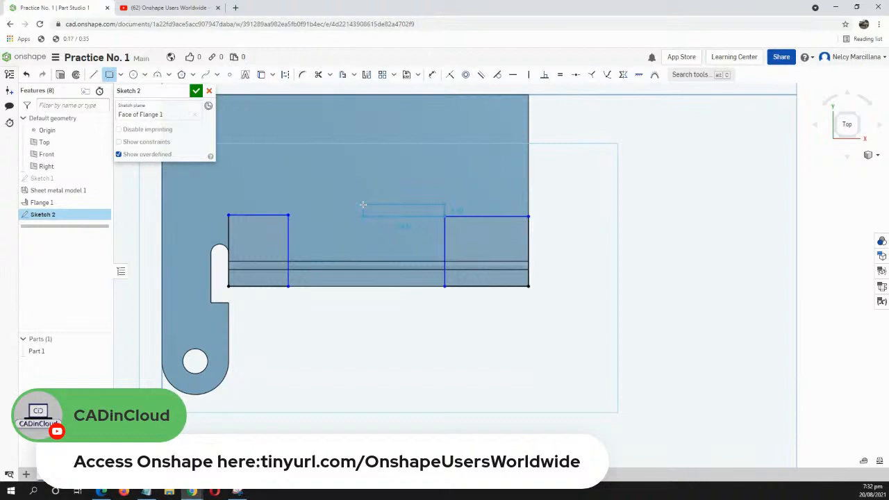
key("Escape")
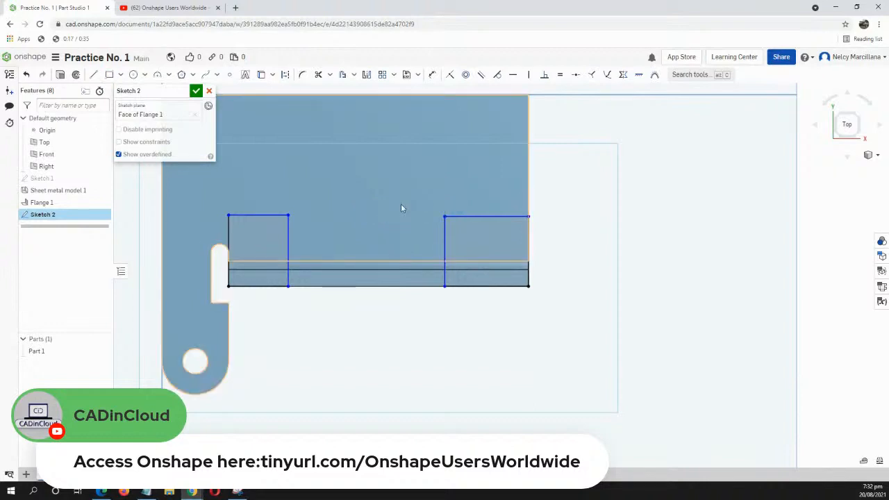
Dimension the width of the rectangle next to the rounded arm and set it to 5 mm.
key("m")
left_click(230, 236)
left_click(288, 237)
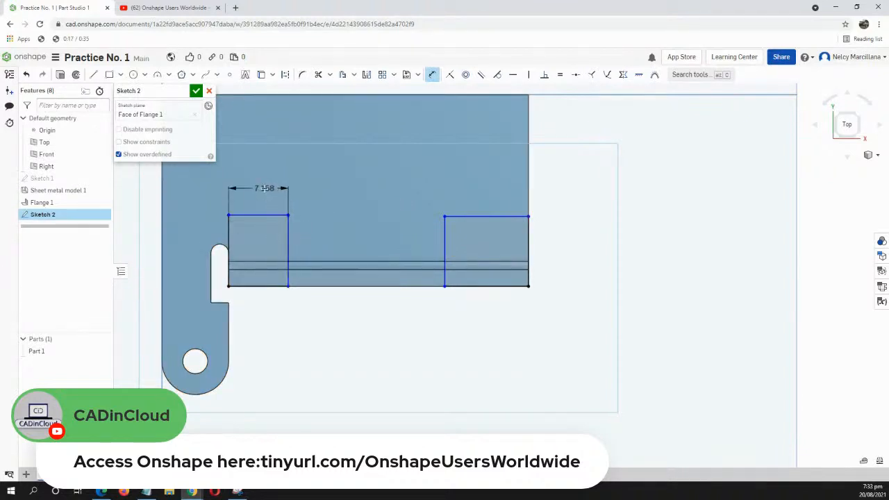
left_click(264, 188)
type("5")
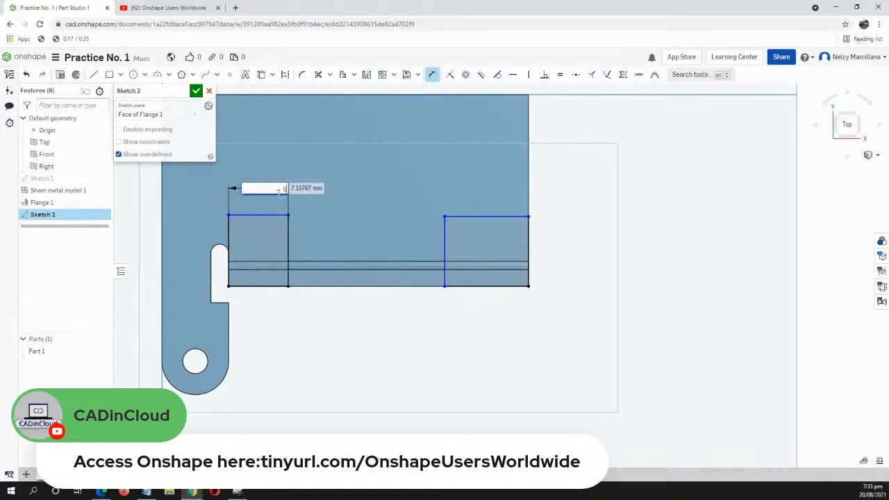
key("Return")
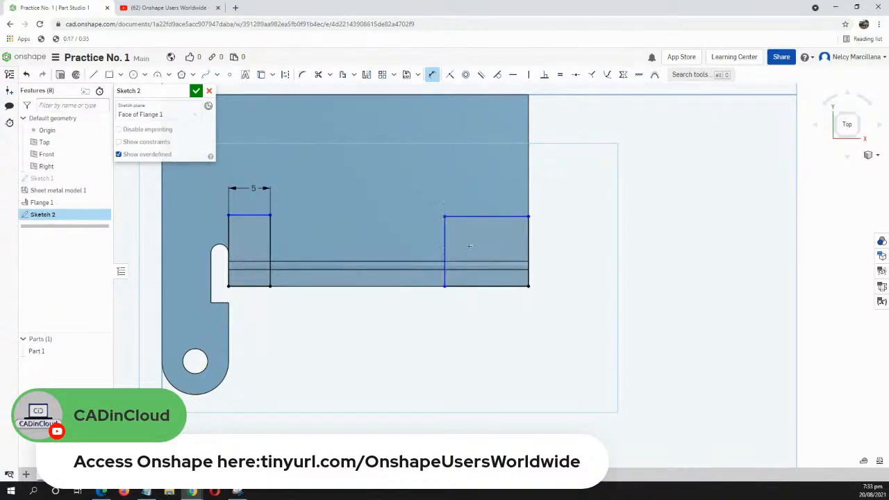
Dimension the width of the rectangle at the flange's opposite end and set it to 5 mm.
left_click(528, 247)
left_click(528, 248)
left_click(515, 312)
type("10.05352")
key("Return")
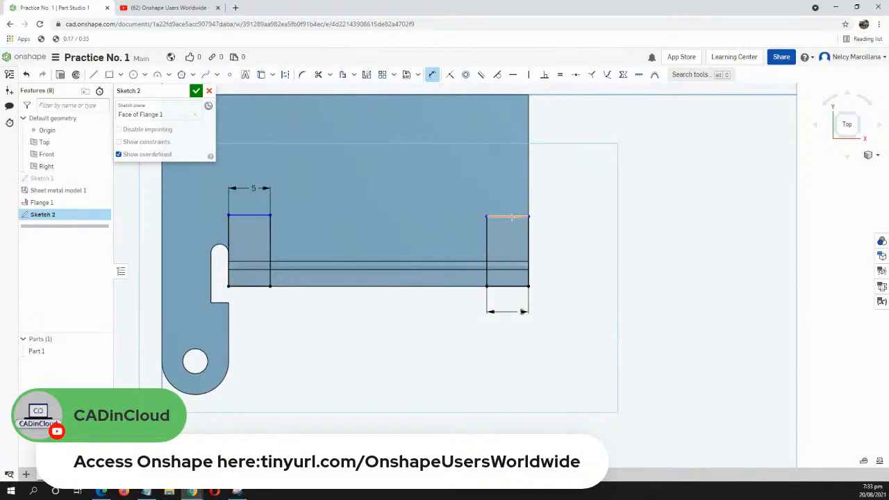
Dimension the height of the rectangle farther from the rounded arm and set it to 5 mm.
left_click(518, 217)
left_click(519, 286)
left_click(549, 272)
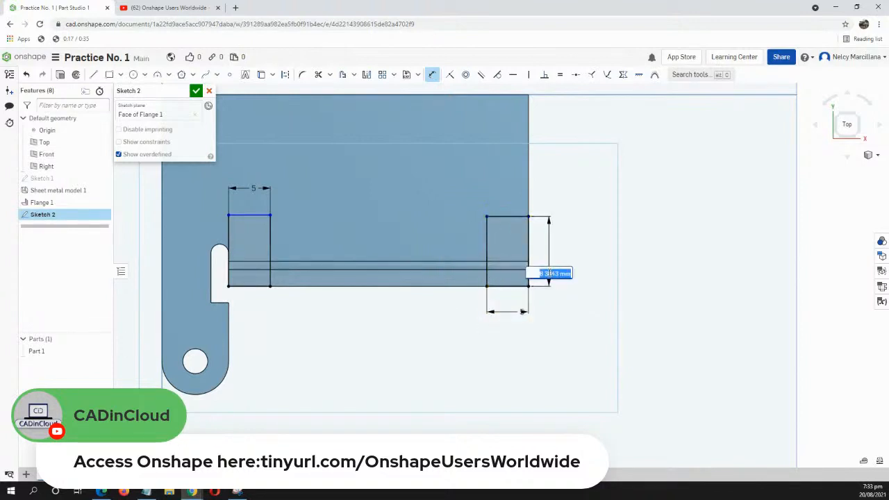
type("5")
key("Return")
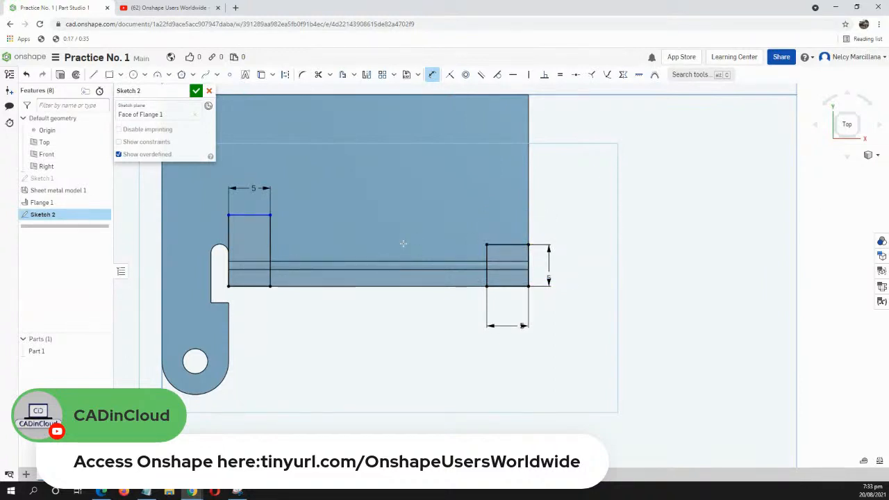
key("Escape")
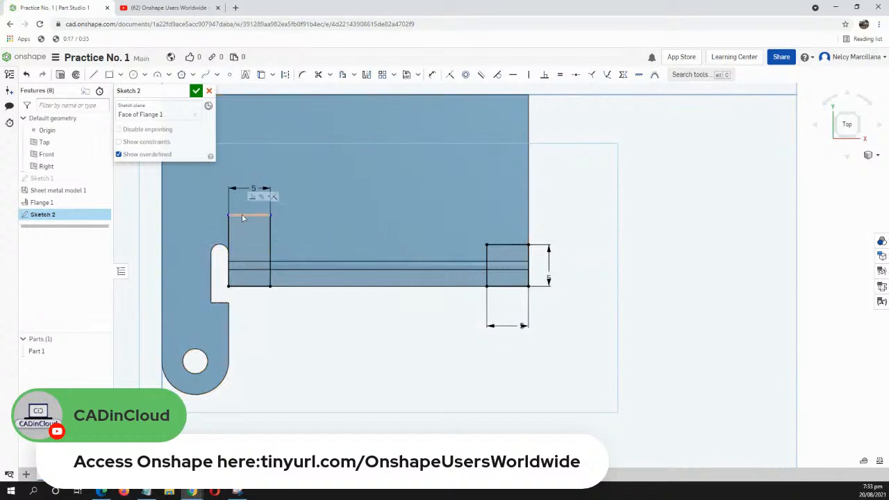
Align the upper inner corners of both rectangles with a Horizontal constraint and accept the sketch.
left_click_drag(245, 216, 270, 216)
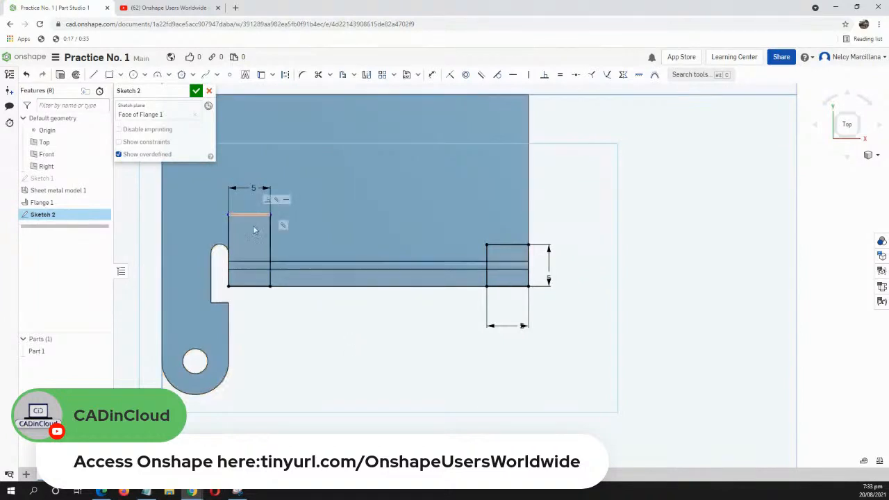
left_click(512, 75)
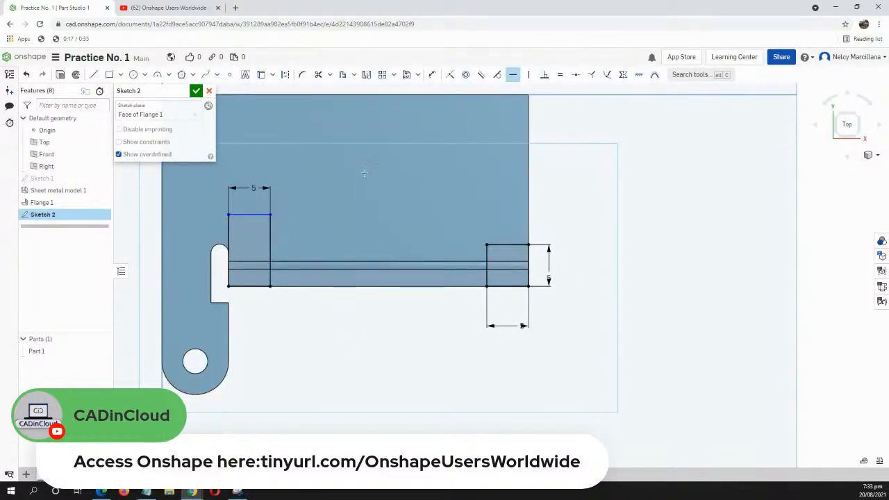
left_click(271, 214)
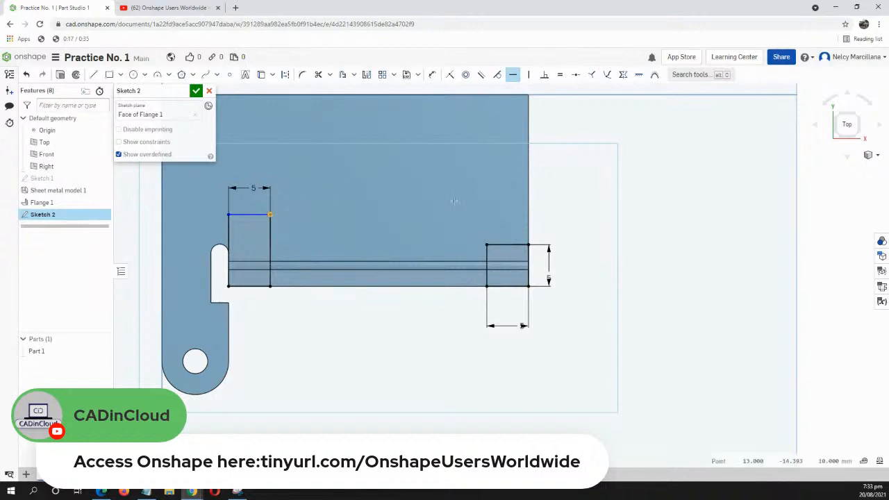
left_click(487, 245)
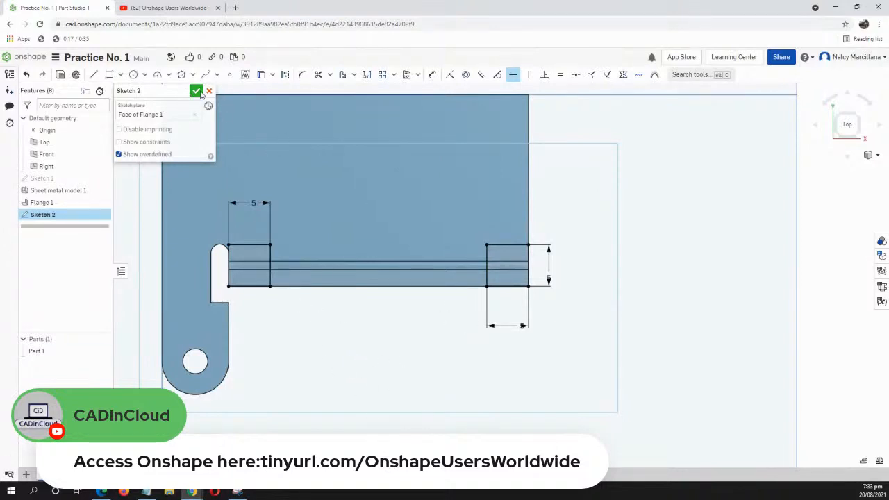
left_click(197, 92)
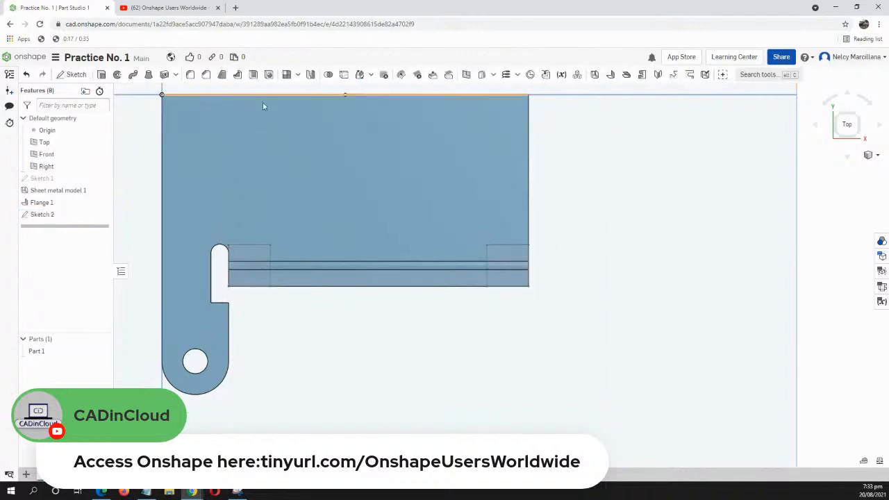
Start a Remove extrude using all four sketch regions of the two rectangles at the flange's ends.
right_click_drag(767, 230, 592, 268)
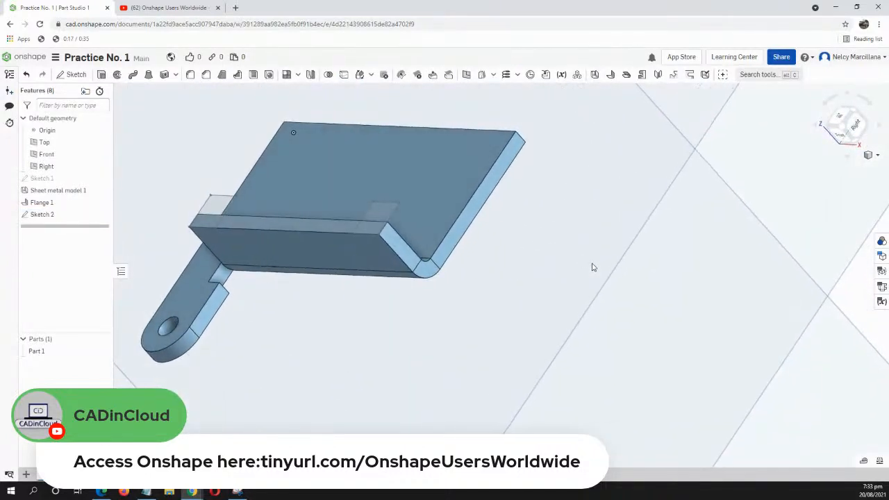
middle_click_drag(528, 242, 630, 298)
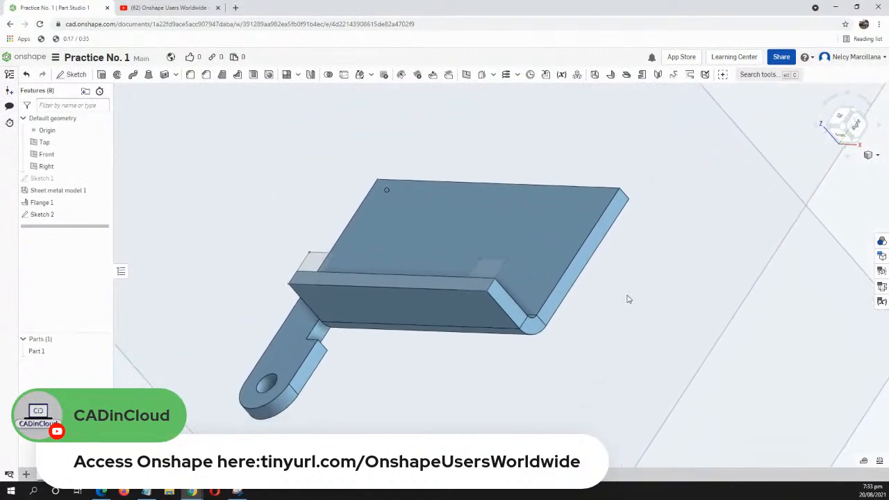
left_click(103, 74)
right_click_drag(274, 202, 299, 277)
left_click(300, 279)
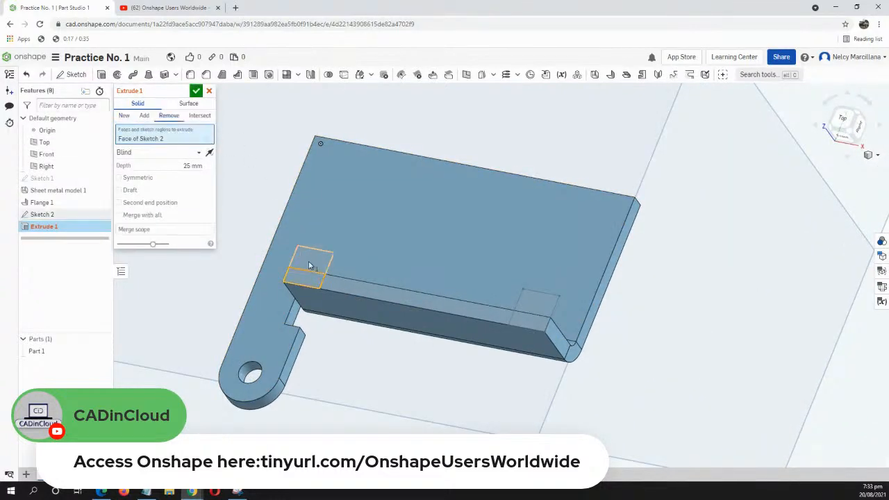
left_click(312, 258)
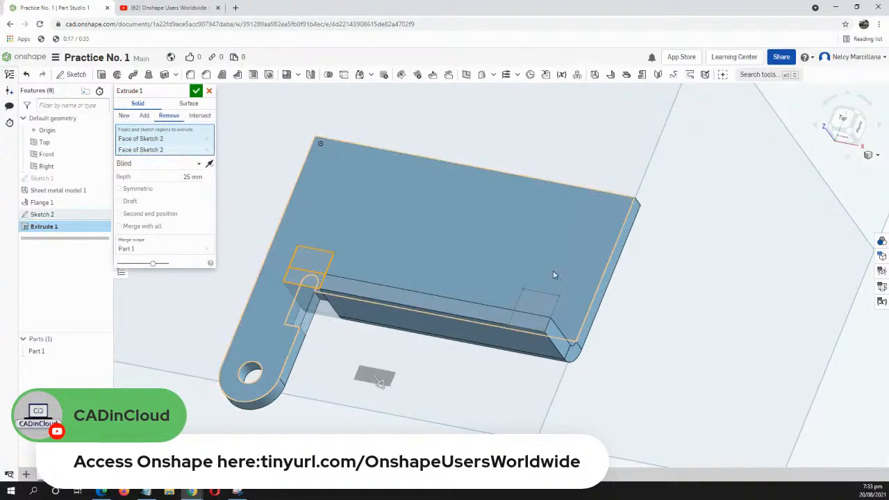
left_click(535, 323)
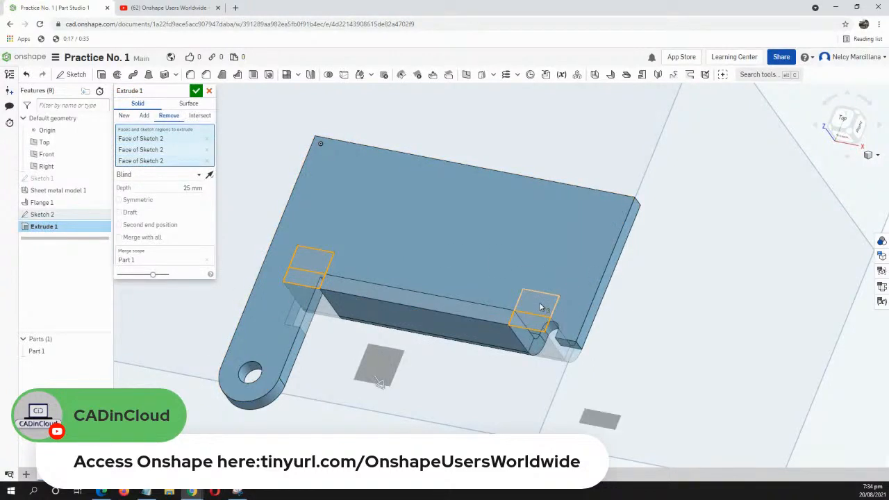
left_click(541, 308)
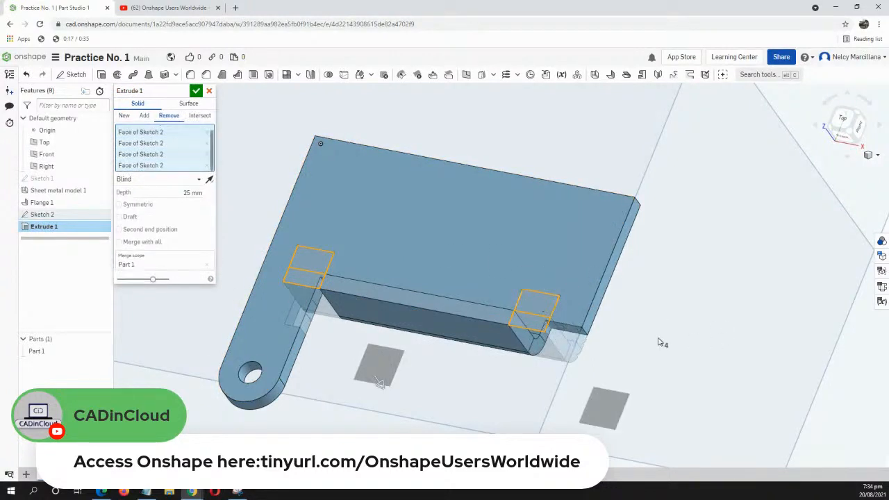
Set the cut's end type to Up to face, pick the plate's underside as the limit and accept the extrude.
mouse_move(661, 341)
right_mouse_down()
mouse_move(685, 355)
mouse_move(655, 314)
mouse_move(485, 252)
right_mouse_up()
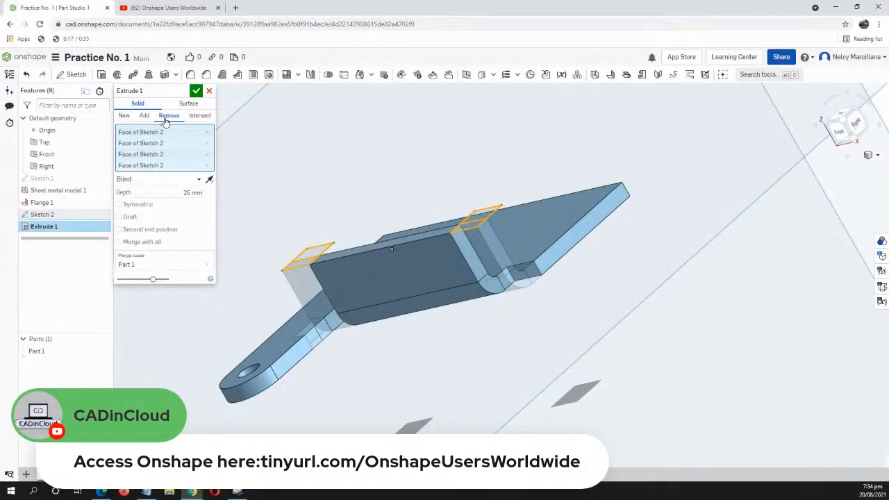
left_click(184, 180)
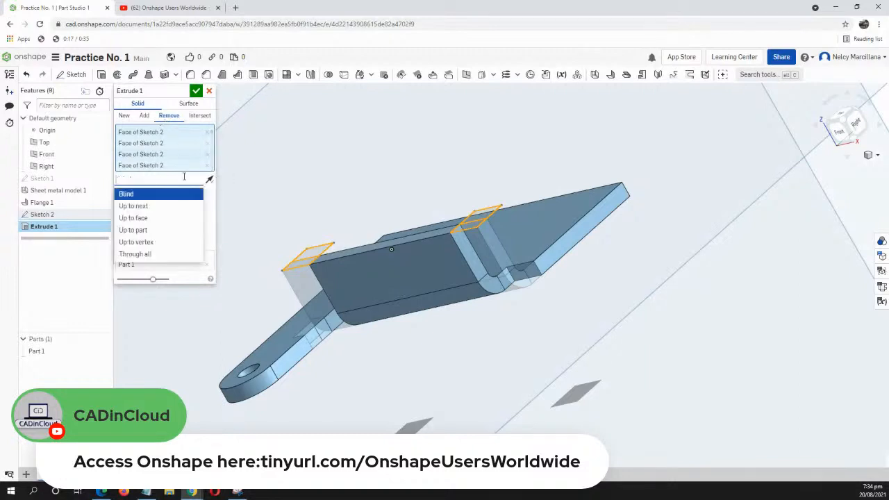
left_click(164, 218)
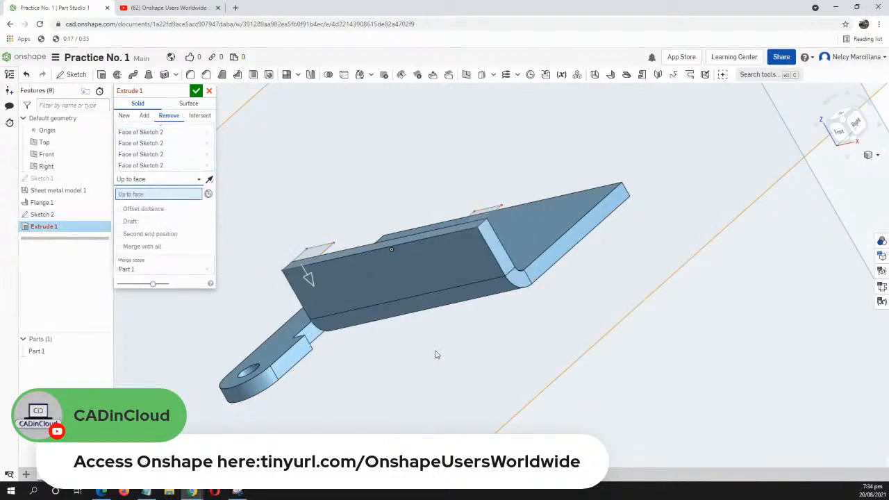
right_click_drag(436, 355, 420, 314)
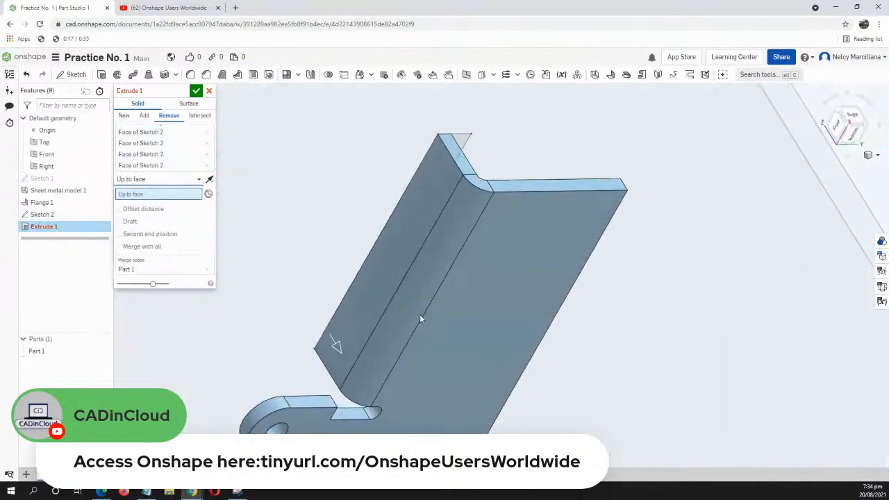
left_click(505, 248)
right_click_drag(551, 245, 576, 302)
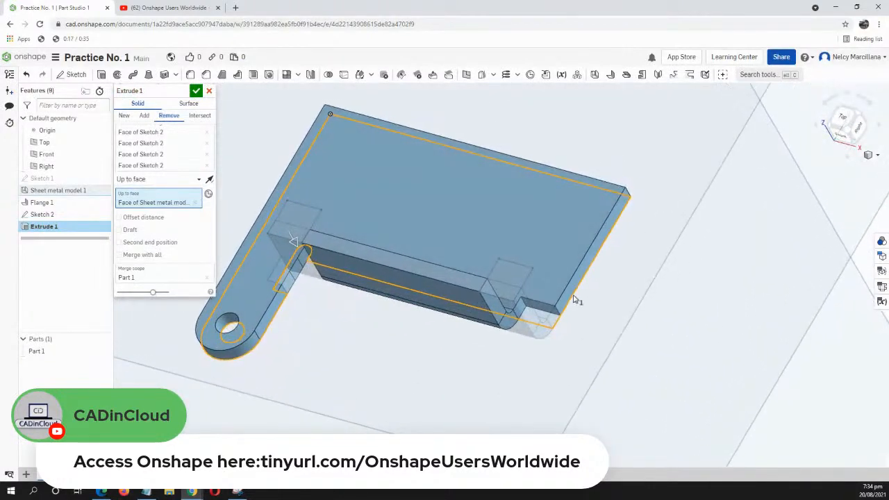
left_click(197, 92)
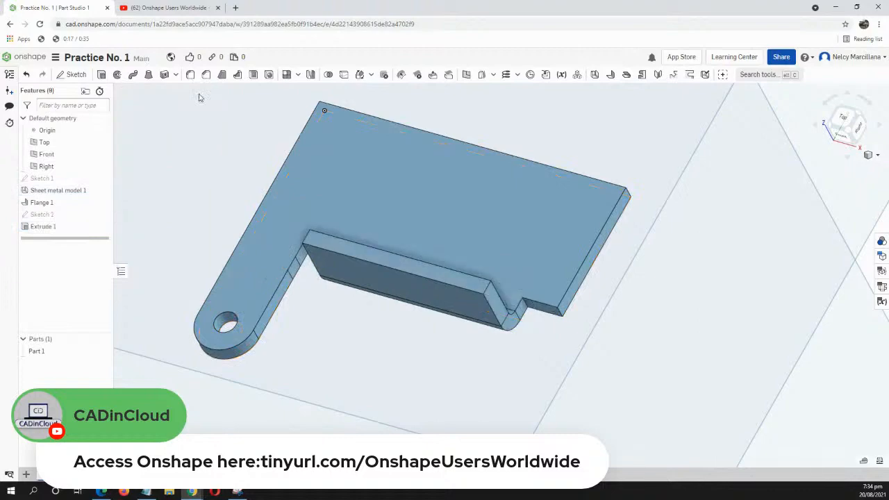
right_click_drag(496, 367, 472, 336)
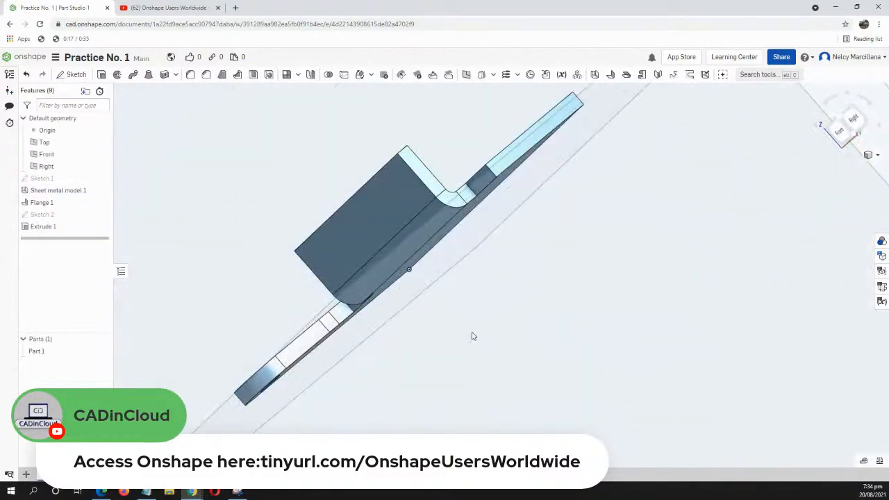
left_click(878, 155)
left_click(837, 169)
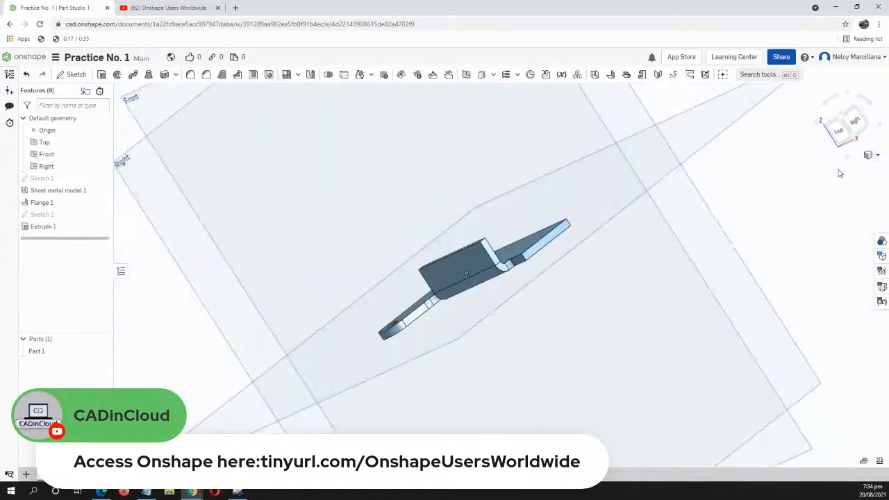
scroll(487, 331, "up", 5)
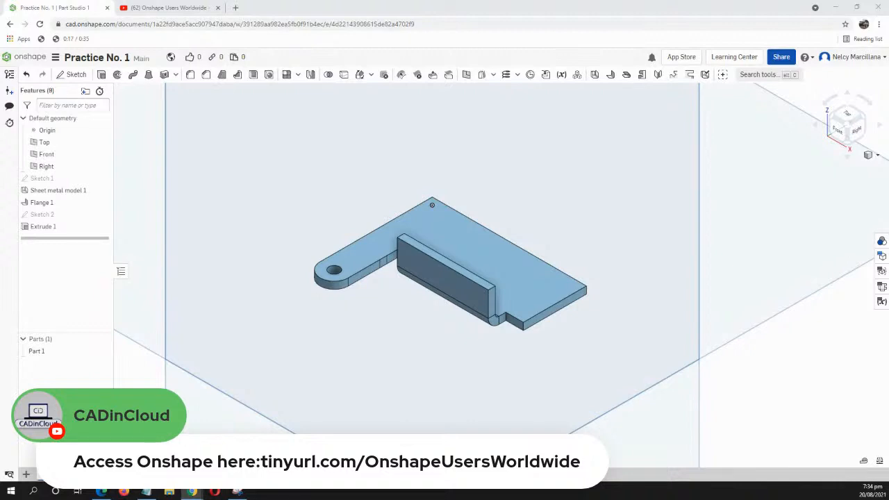
right_click_drag(641, 373, 583, 320)
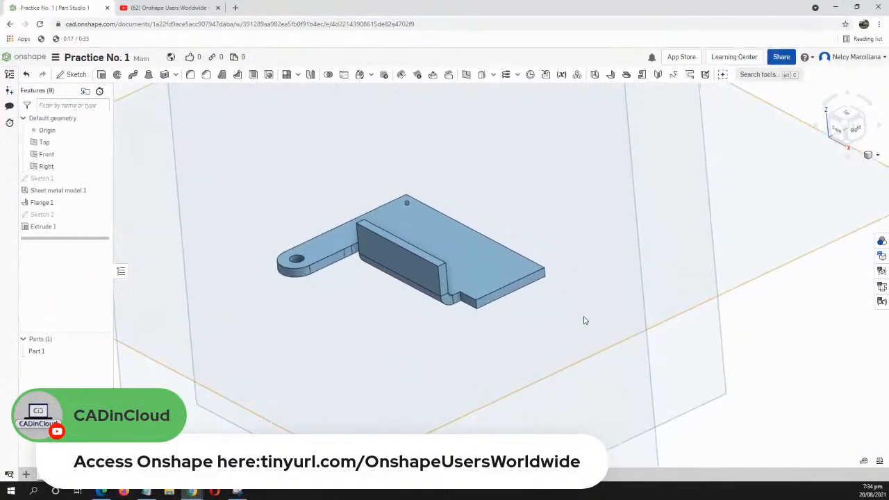
Start a second flange on the inner upper edge of the first flange.
left_click(609, 76)
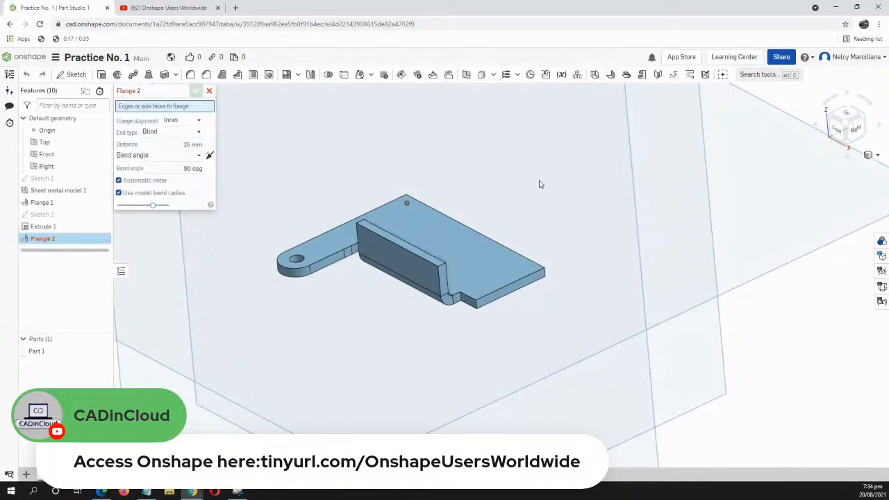
right_click_drag(547, 286, 528, 297)
scroll(420, 273, "up", 2)
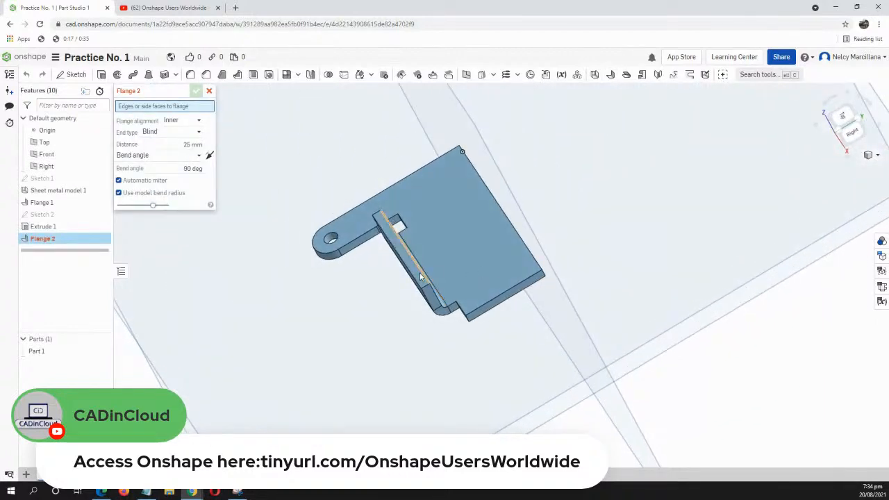
scroll(421, 271, "up", 4)
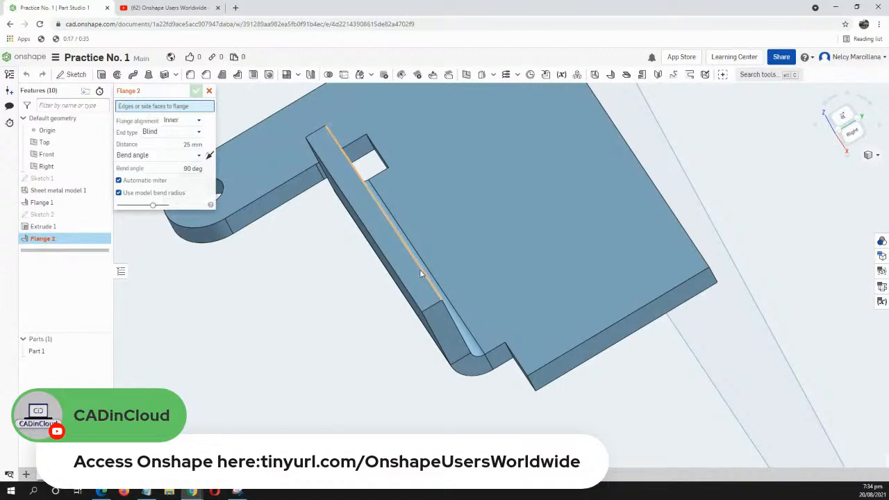
left_click(425, 272)
middle_click_drag(586, 242, 628, 213)
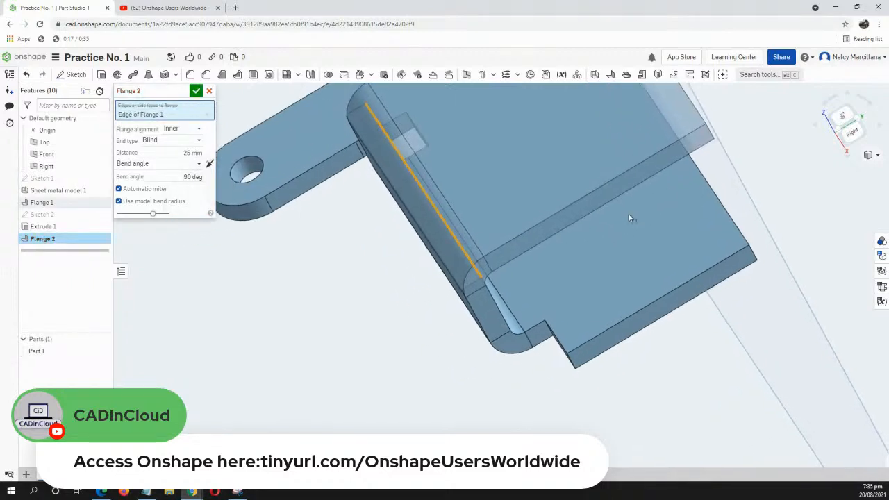
left_click(876, 155)
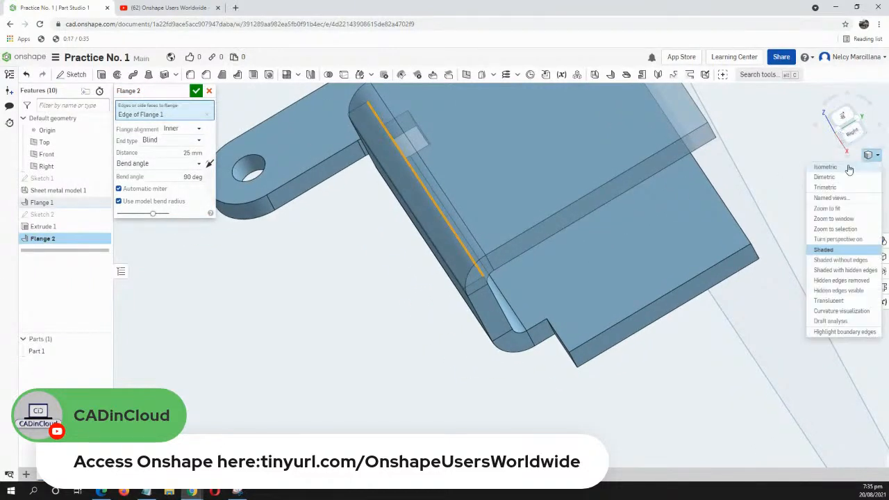
left_click(849, 168)
scroll(556, 274, "up", 4)
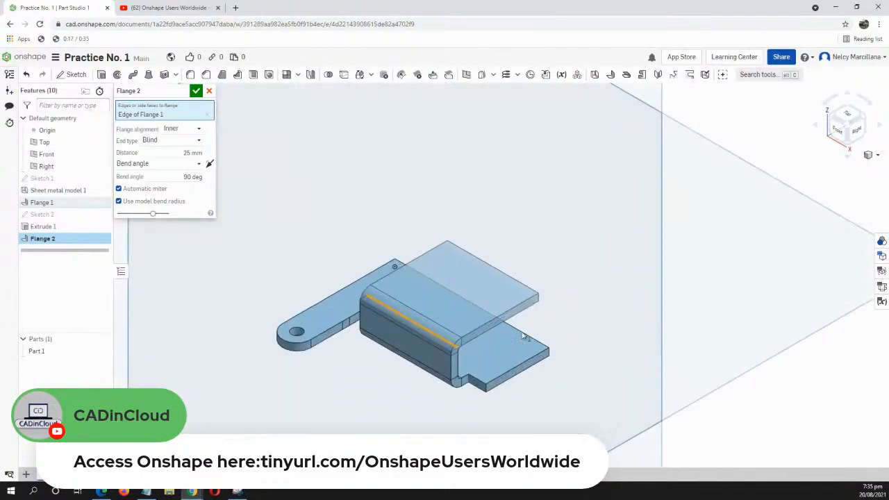
scroll(535, 323, "up", 5)
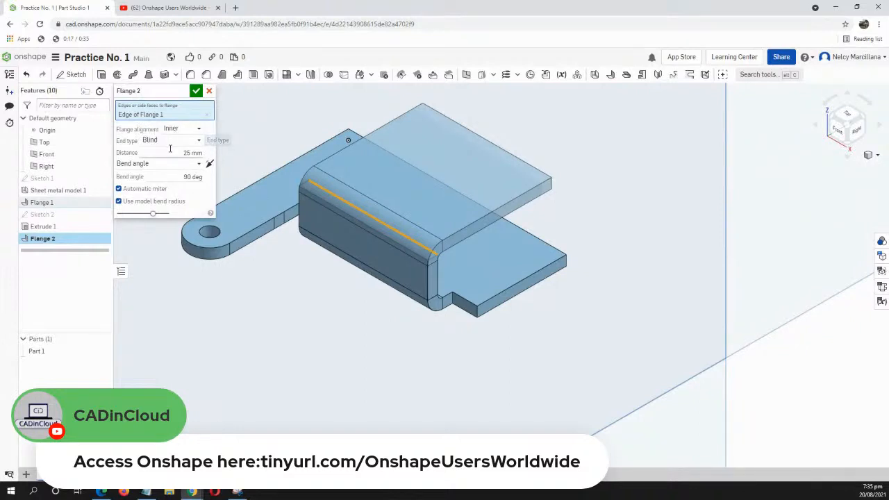
Set the second flange's distance to 40 mm and bend angle to 47 degrees, and accept it.
left_click(197, 153)
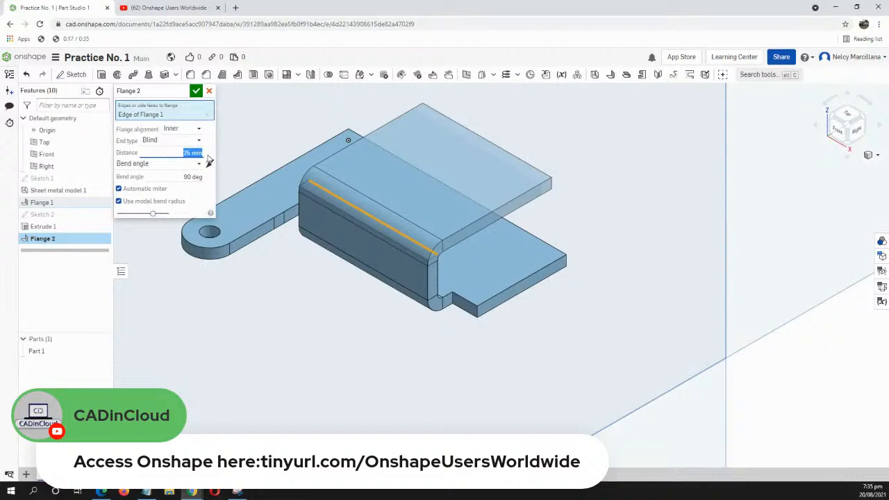
type("40")
left_click(177, 177)
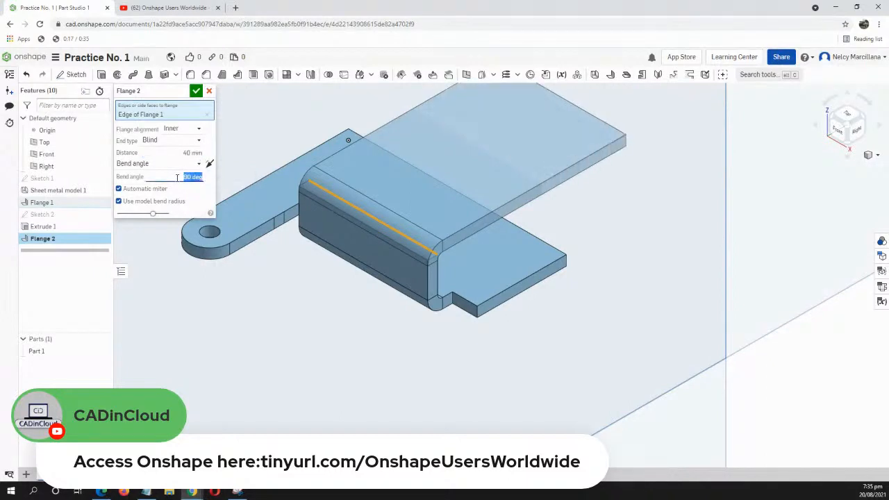
type("47")
middle_click_drag(522, 255, 512, 304)
left_click(174, 154)
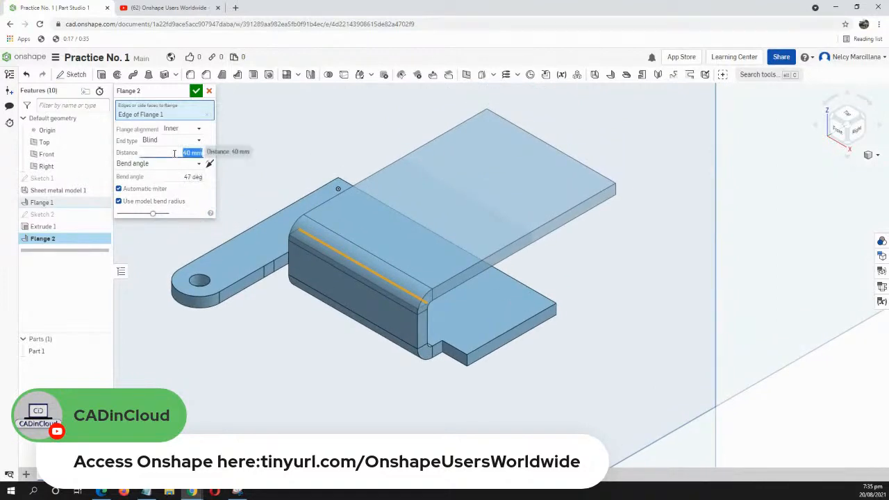
scroll(562, 234, "up", 2)
scroll(562, 234, "down", 4)
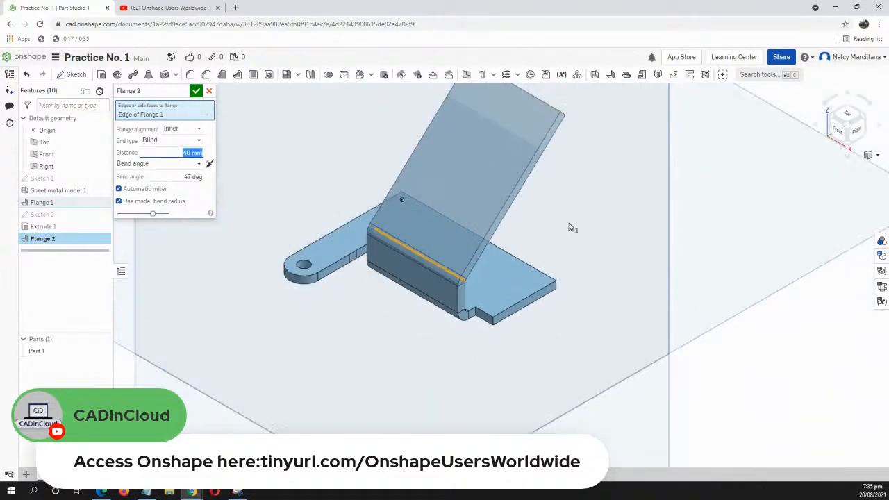
middle_click_drag(571, 228, 554, 280)
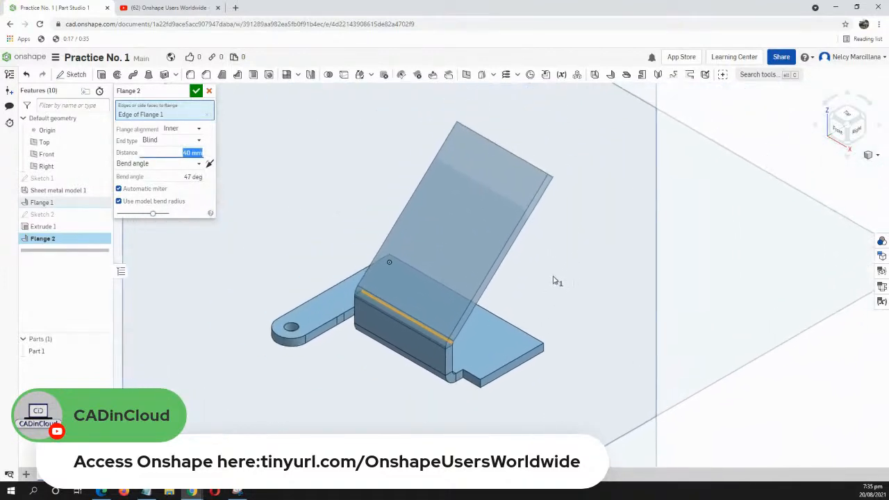
left_click(197, 98)
middle_click_drag(462, 325, 443, 284)
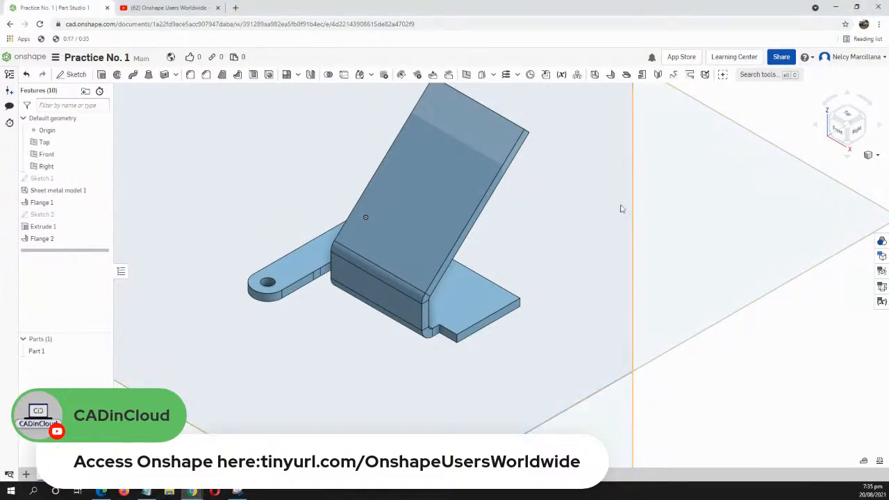
Start a third flange on the inner edge at the second flange's free end.
middle_click_drag(621, 206, 570, 324)
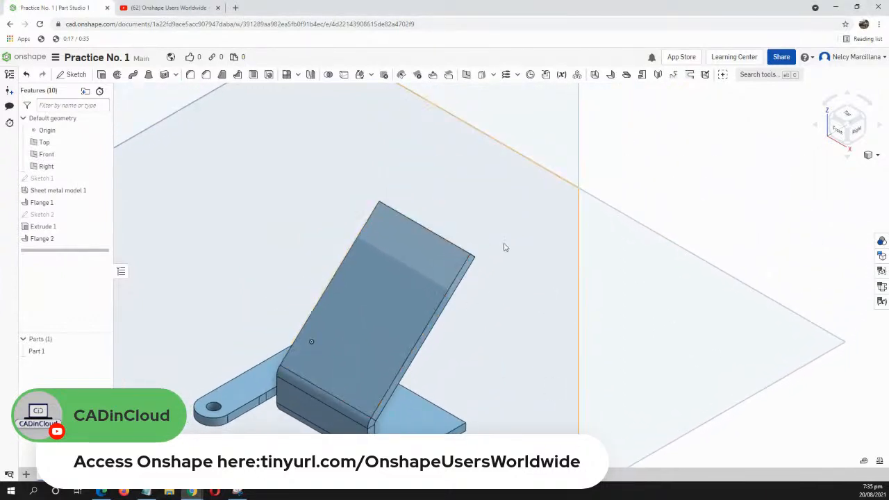
left_click(620, 75)
right_click_drag(581, 314, 528, 327)
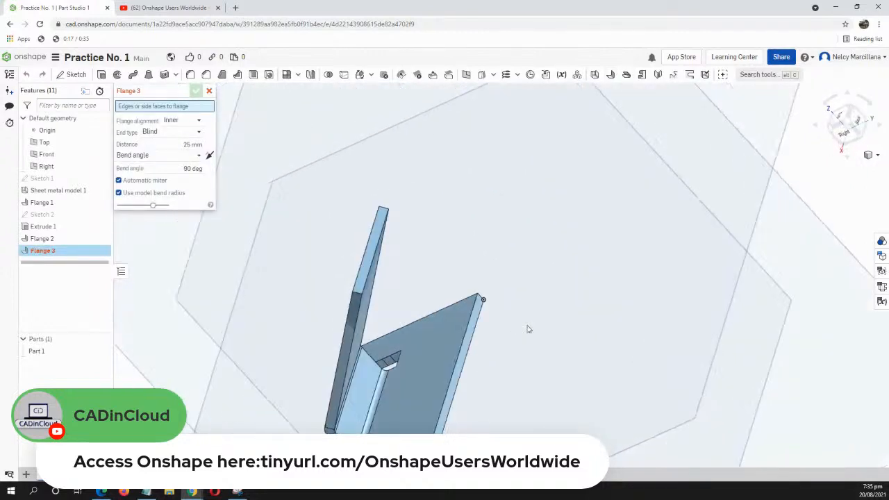
left_click(376, 253)
right_click_drag(477, 248, 570, 237)
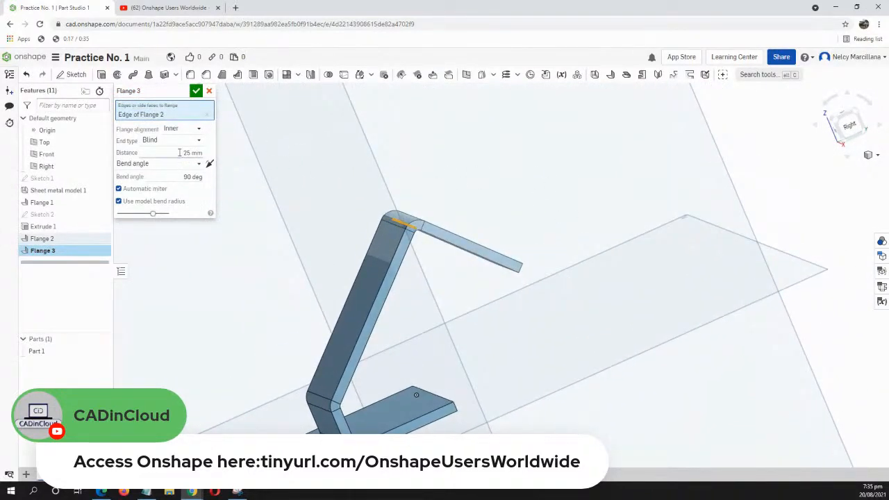
Set the third flange's distance to 16 mm and bend angle to 60 degrees, and accept it.
left_click_drag(181, 153, 209, 161)
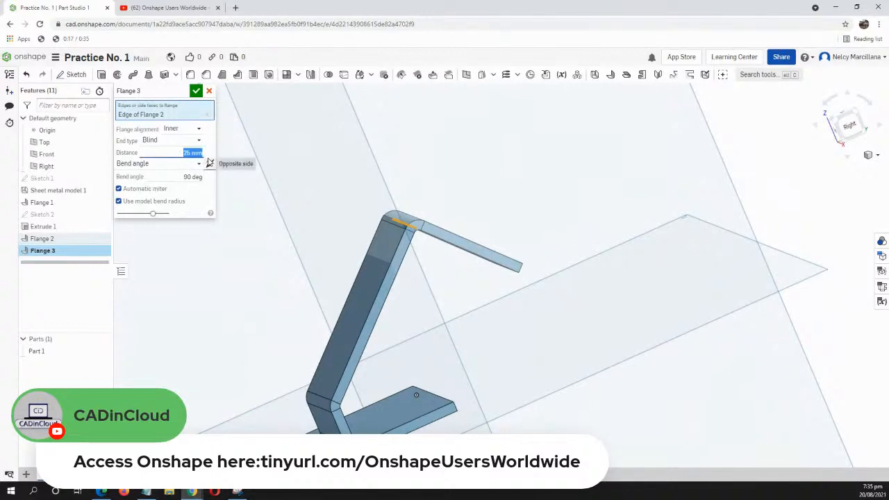
type("18")
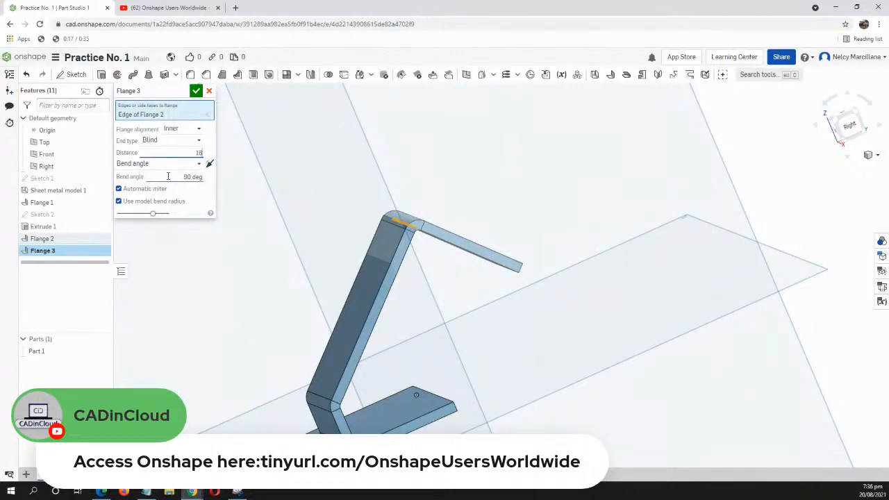
left_click(182, 177)
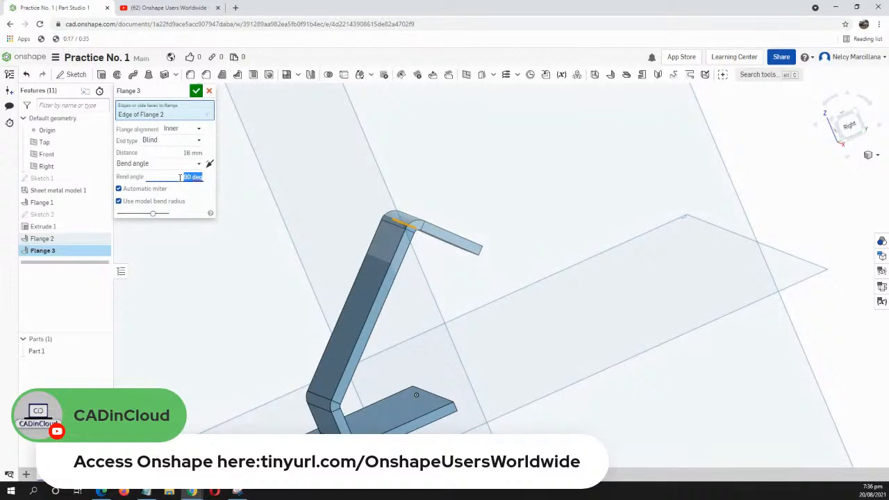
type("60")
left_click(172, 154)
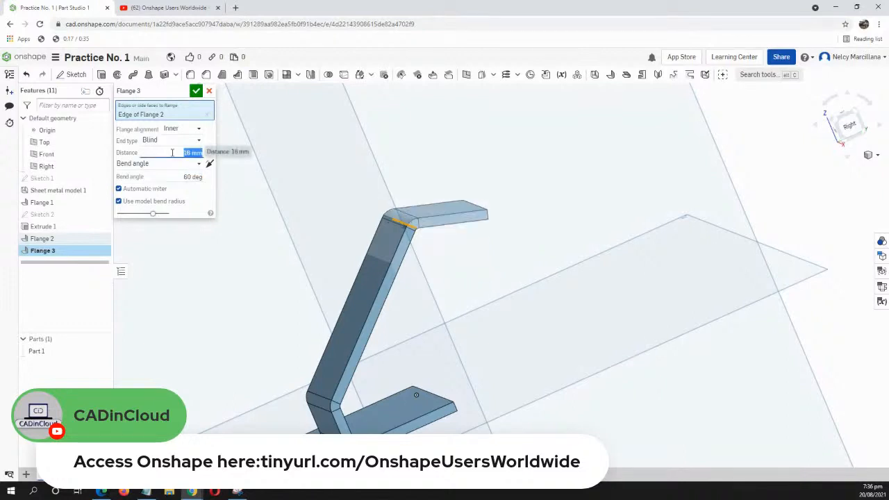
right_click_drag(496, 295, 511, 312)
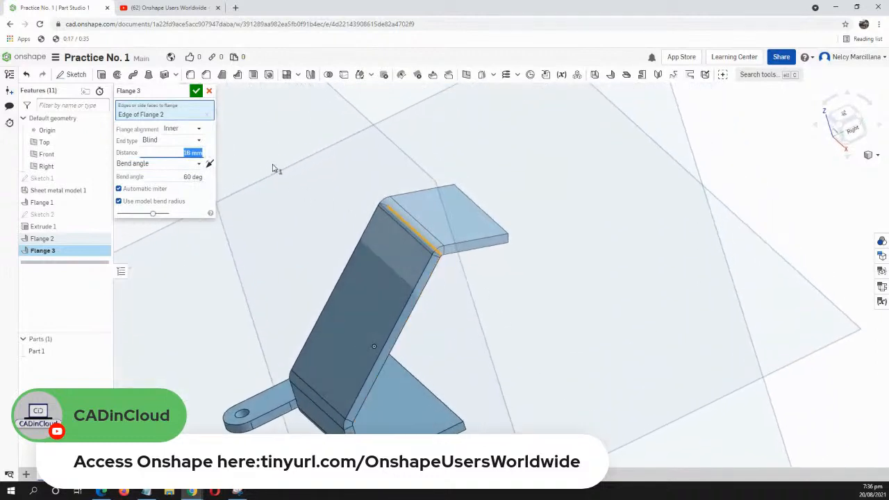
left_click(196, 92)
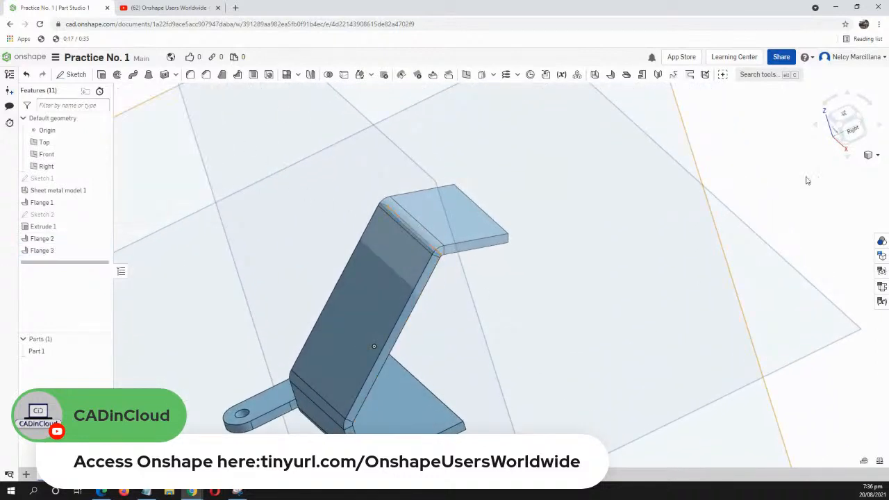
left_click(873, 155)
left_click(825, 167)
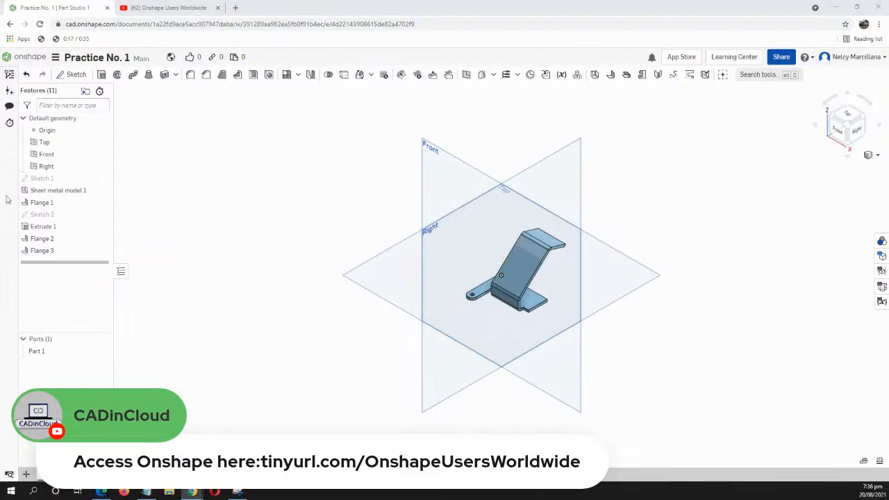
Start a new sketch on the upper face of the third flange.
scroll(515, 265, "up", 5)
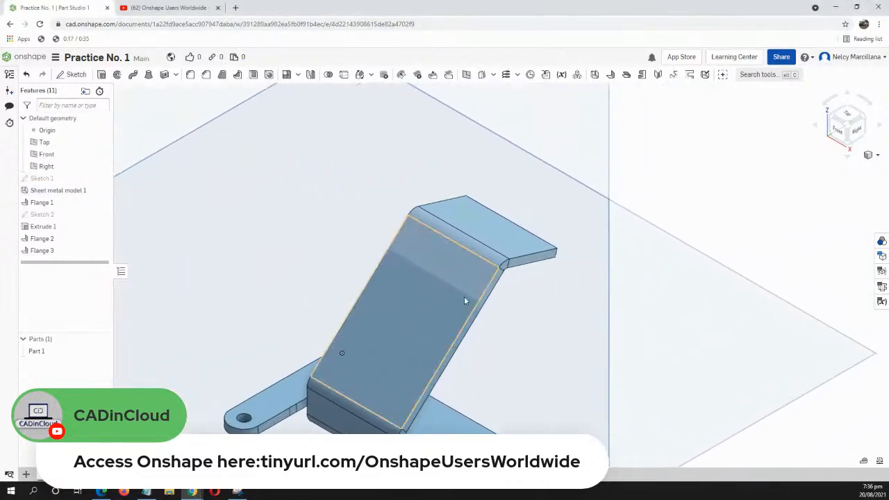
right_click_drag(465, 301, 434, 319)
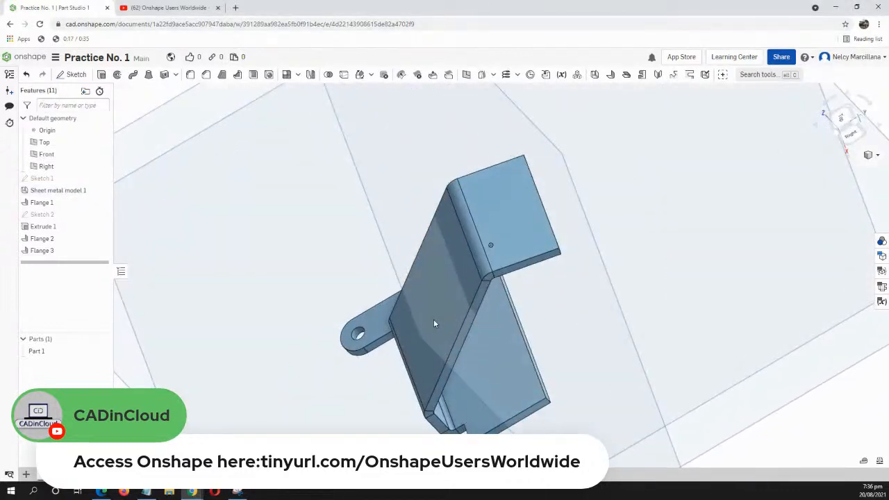
left_click(527, 227)
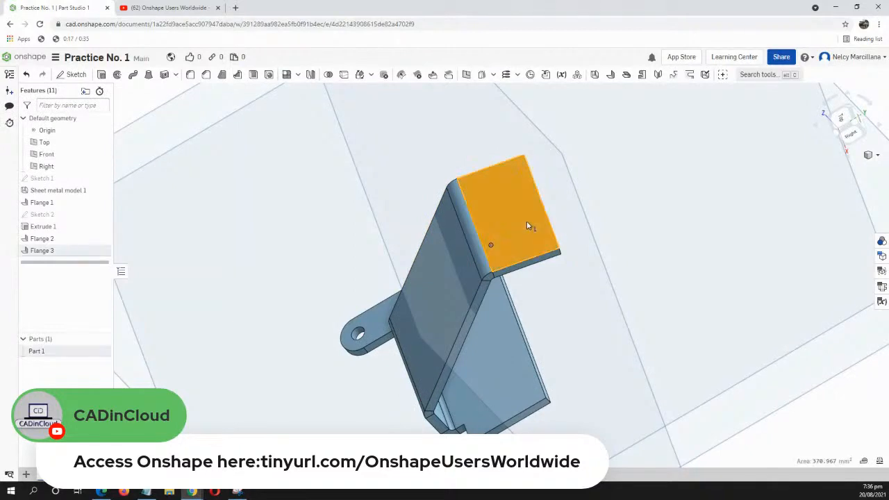
right_click(526, 227)
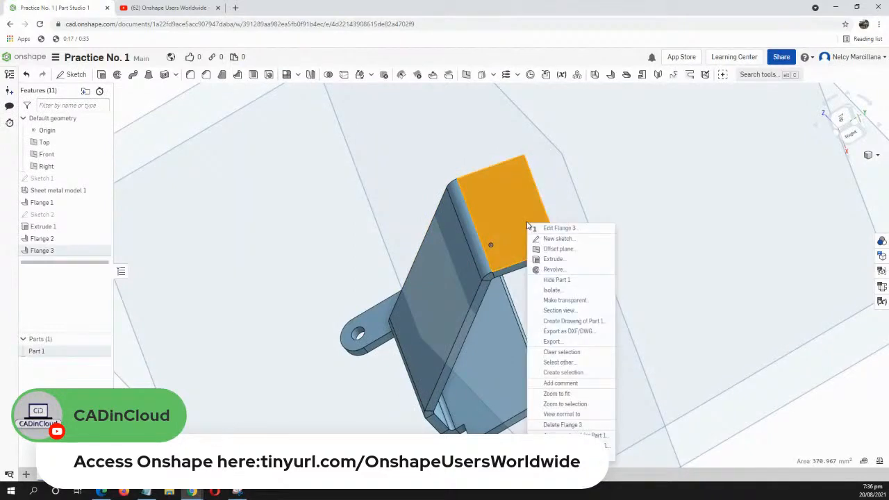
left_click(559, 239)
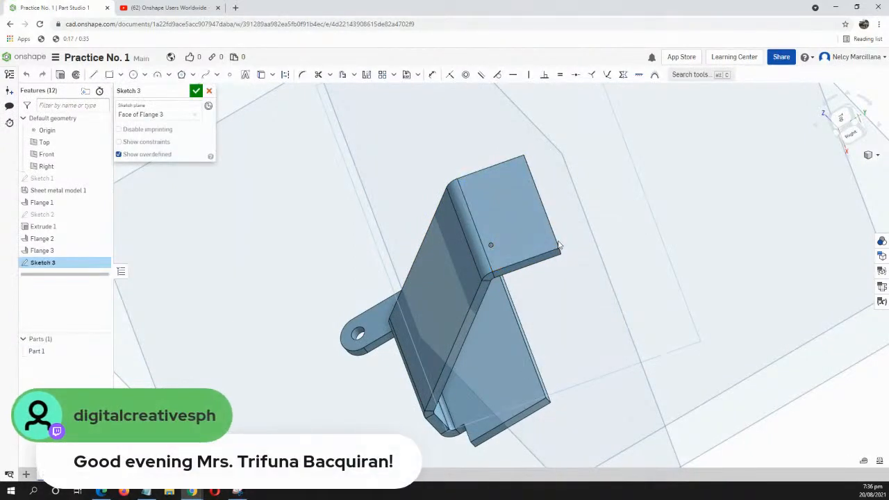
key("n")
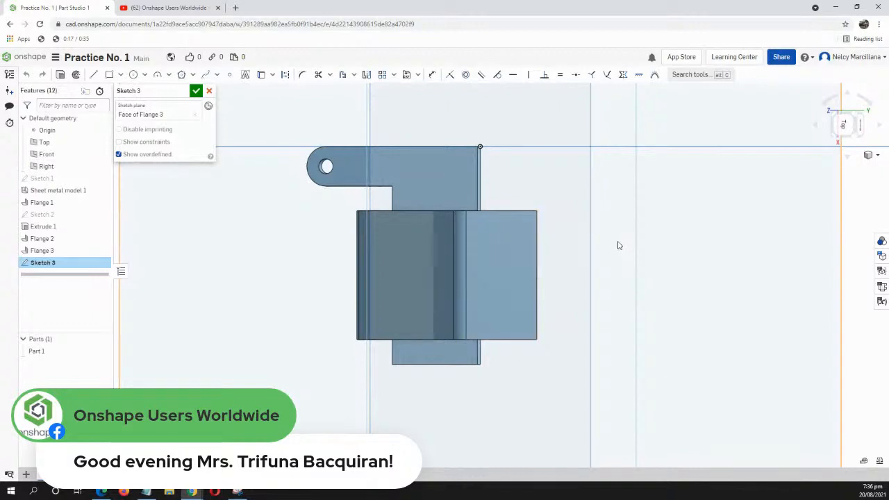
Draw a 15 mm diameter circle centred on the midpoint of the third flange's free edge and accept the sketch.
key("c")
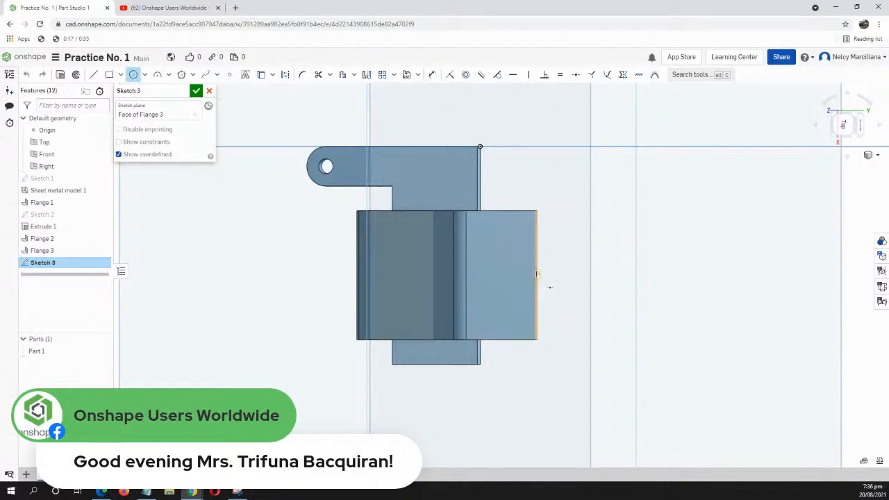
scroll(537, 274, "up", 5)
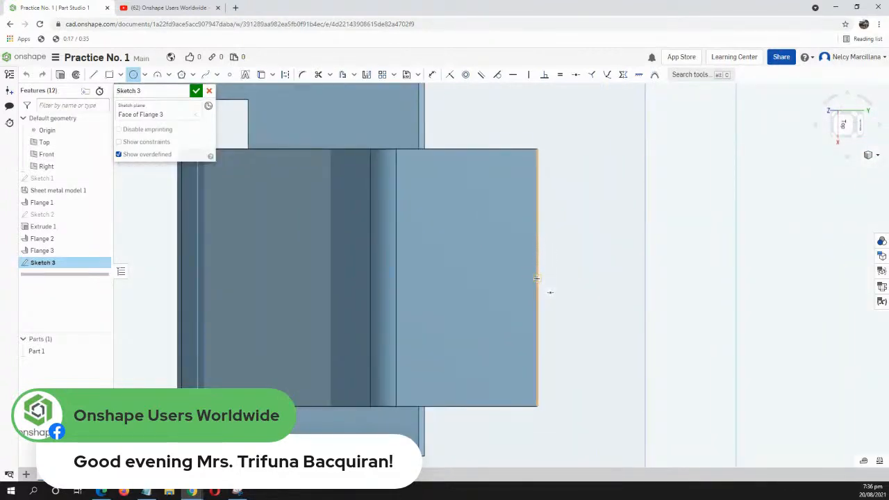
left_click(537, 278)
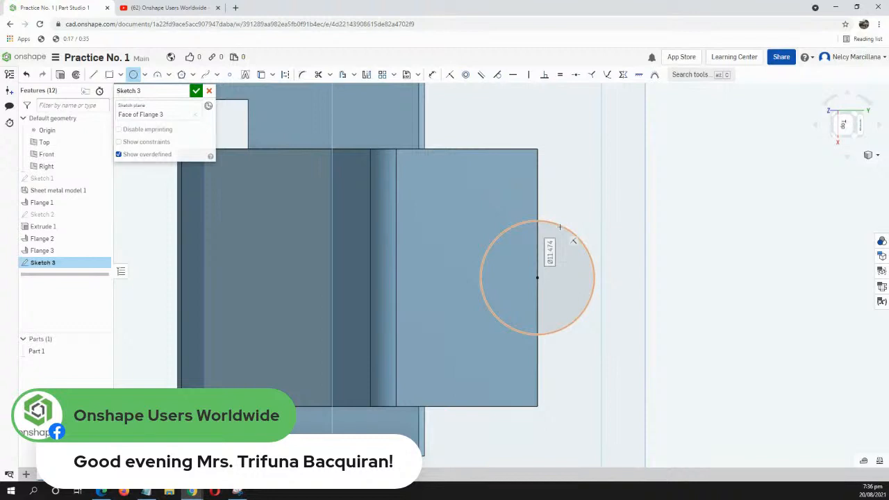
type("15")
key("Return")
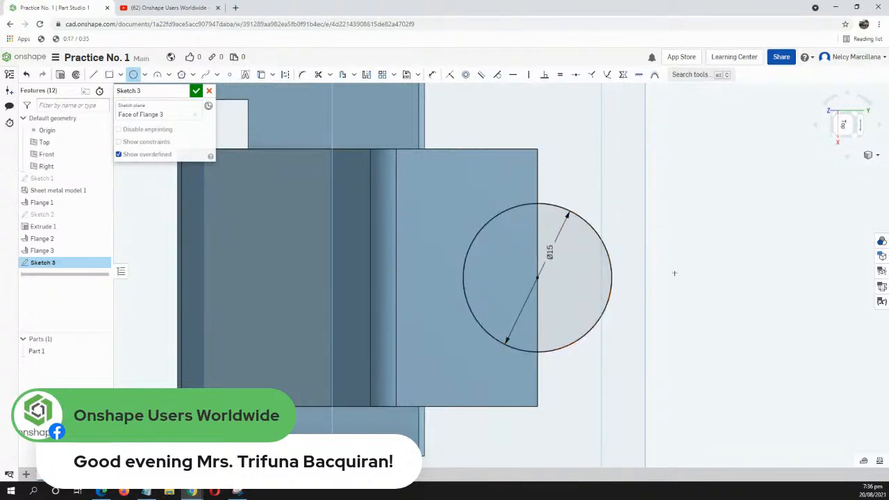
scroll(674, 273, "up", 2)
scroll(674, 273, "down", 7)
scroll(675, 273, "up", 2)
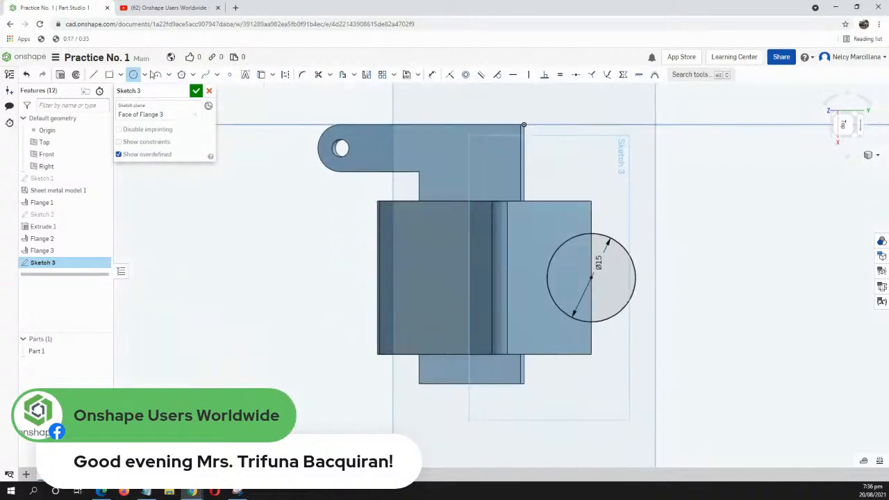
left_click(197, 91)
mouse_move(611, 349)
right_mouse_down()
mouse_move(612, 312)
mouse_move(623, 290)
right_mouse_up()
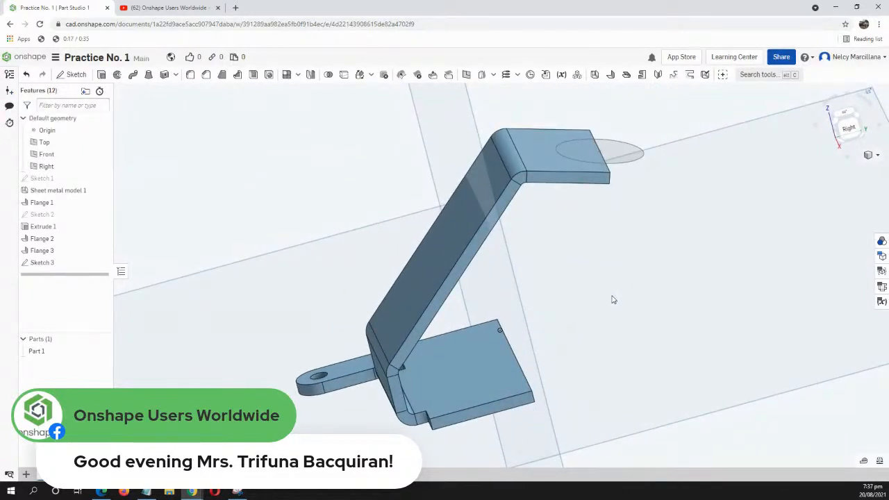
Cut the half-circle region at the third flange's free end with a Remove extrude up to the flange's lower face, and accept it.
key("shift+e")
middle_click_drag(596, 274, 514, 280)
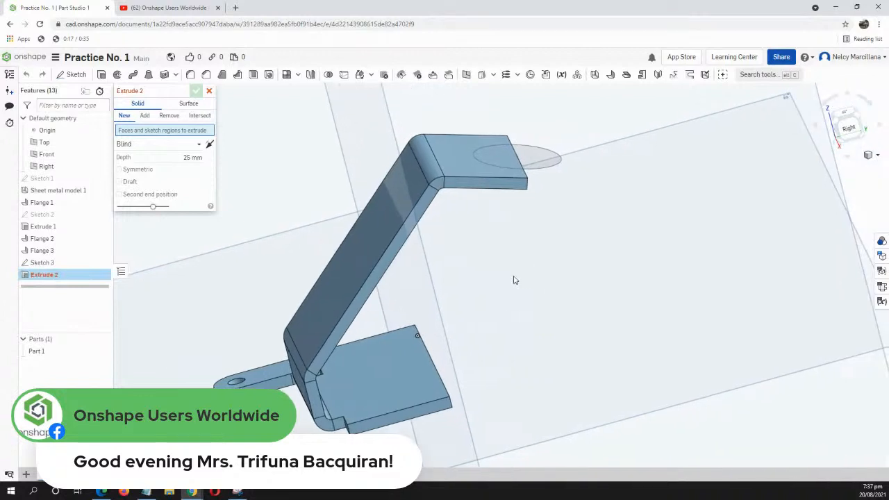
left_click(499, 154)
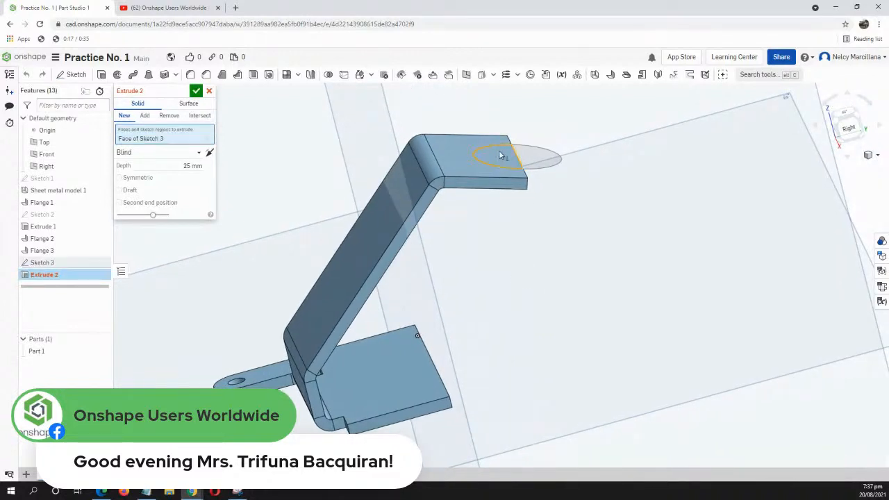
left_click(152, 154)
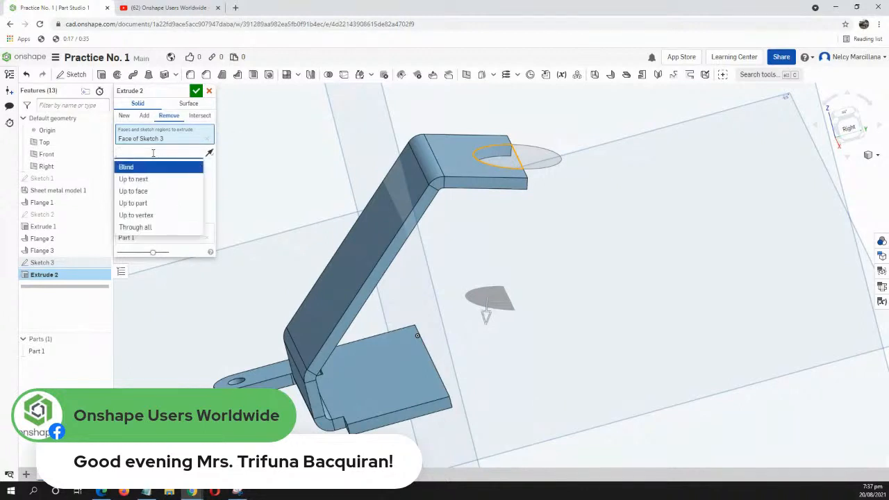
left_click(158, 193)
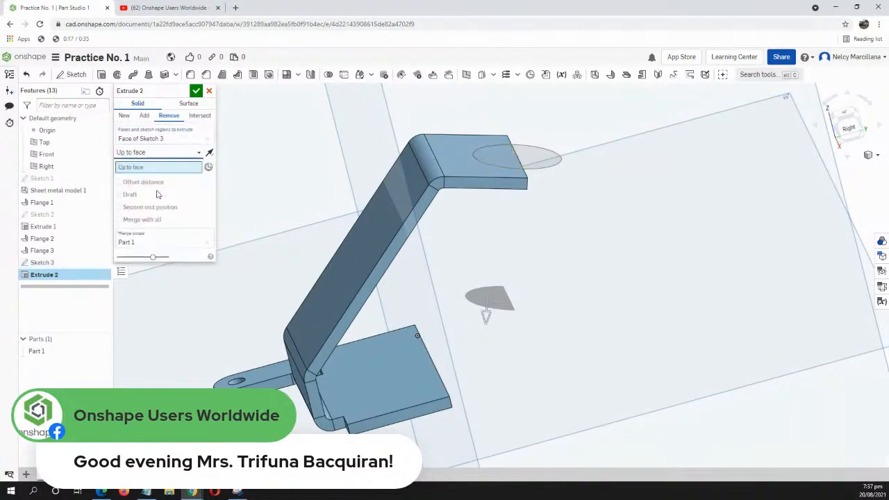
right_click_drag(528, 322, 416, 271)
left_click(487, 200)
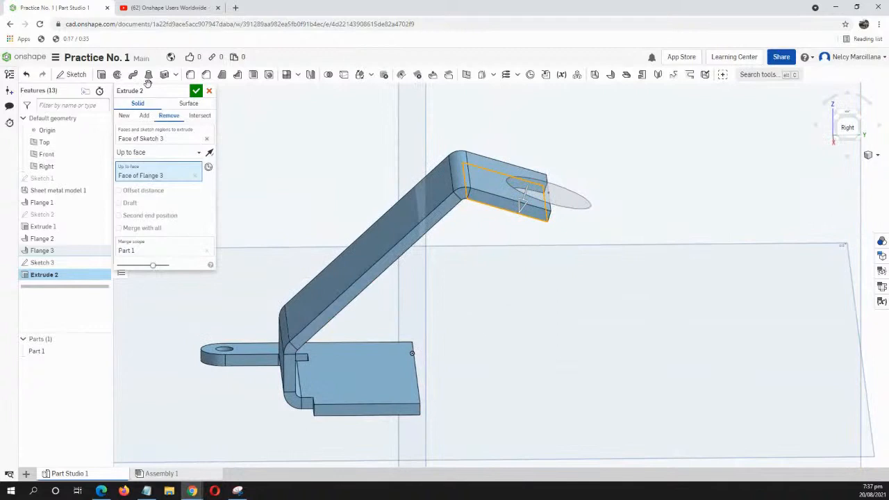
left_click(198, 91)
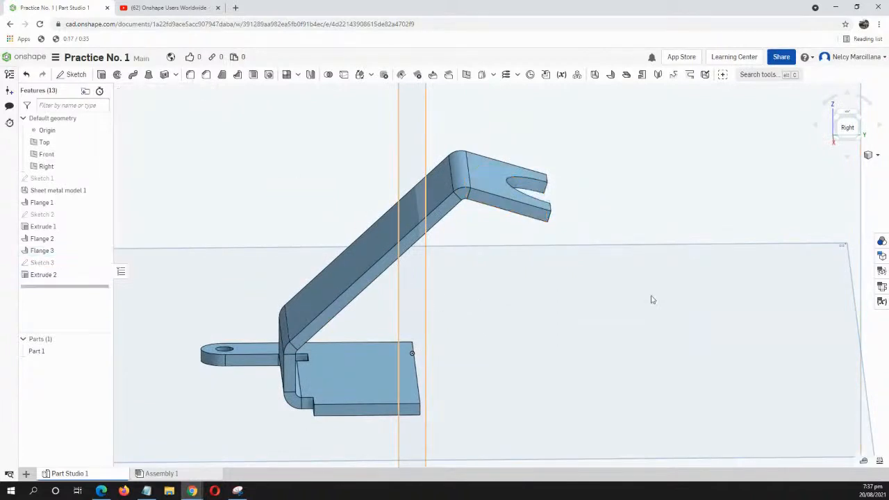
Start a new sketch on the second flange's sloped outer face from an isometric view, and orient the view normal to it.
left_click(879, 155)
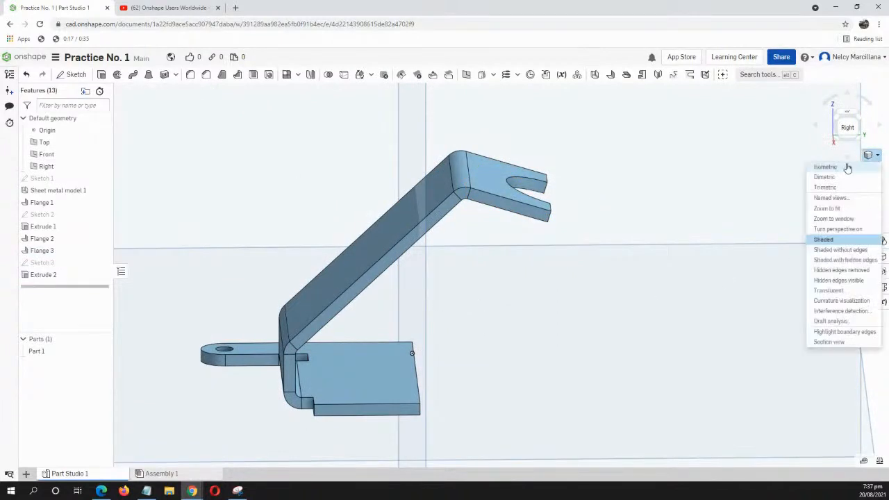
left_click(847, 167)
scroll(494, 280, "up", 4)
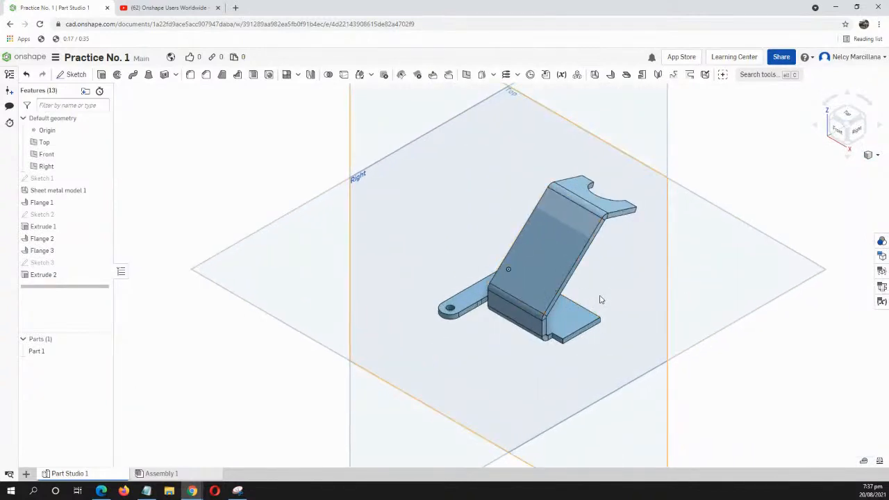
middle_click_drag(600, 297, 511, 297)
scroll(512, 298, "up", 1)
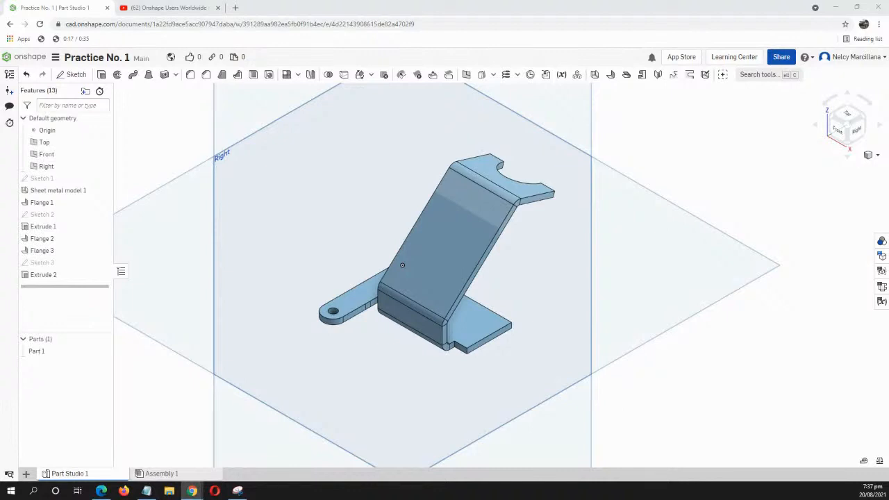
left_click(460, 242)
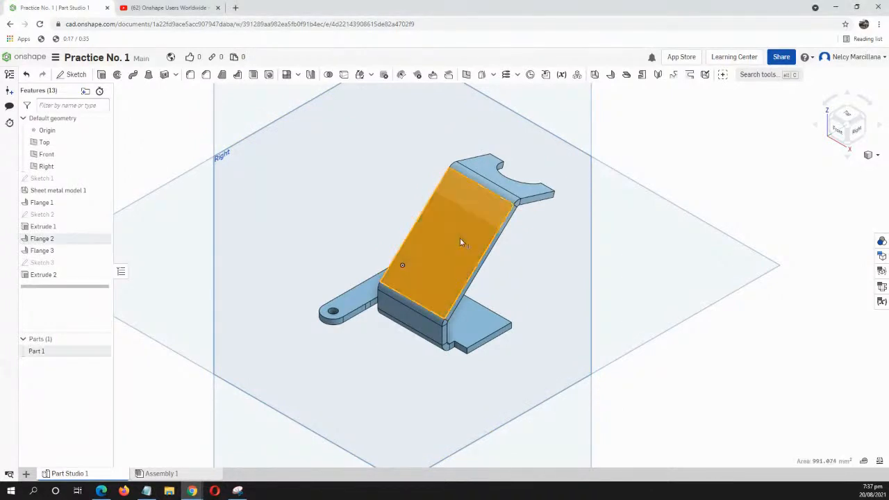
right_click(461, 242)
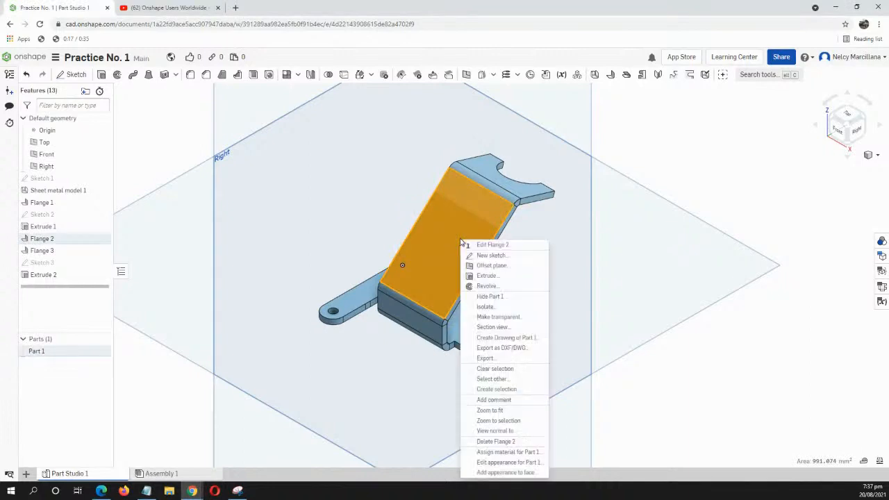
left_click(494, 257)
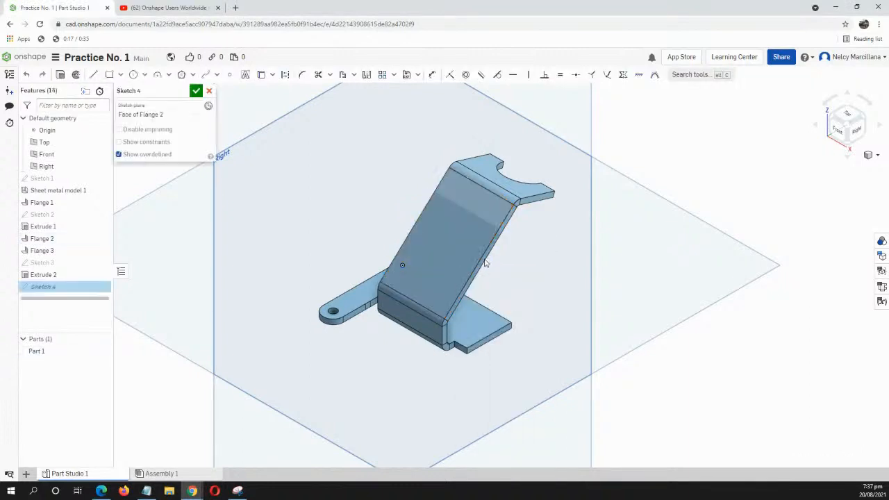
key("n")
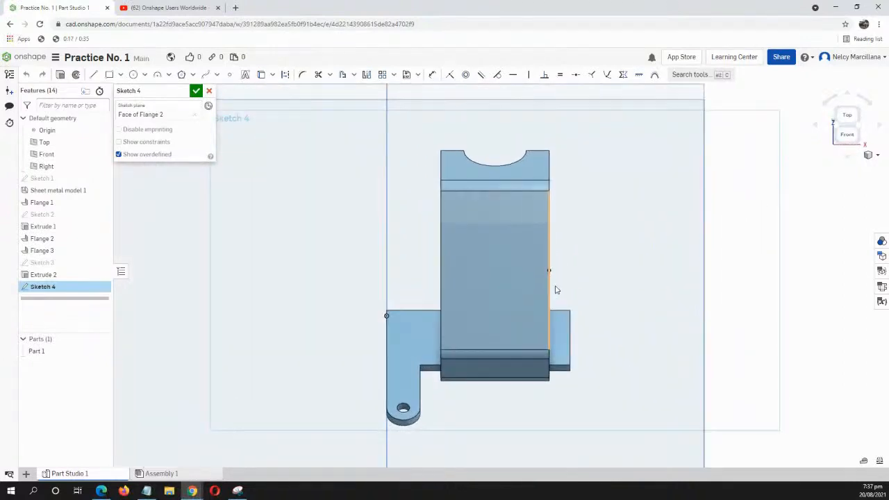
middle_click_drag(571, 301, 498, 286)
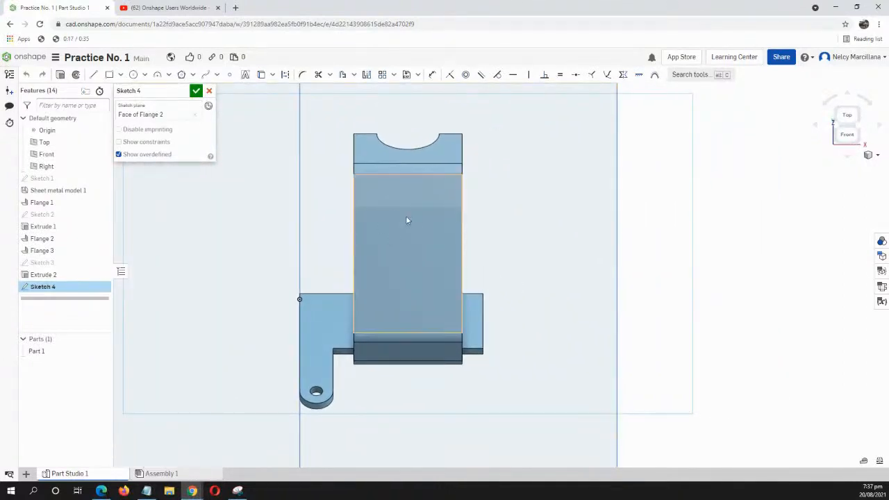
Sketch a vertical line about 22 mm long on the second flange's face, aligned with the midpoint of its upper edge.
key("l")
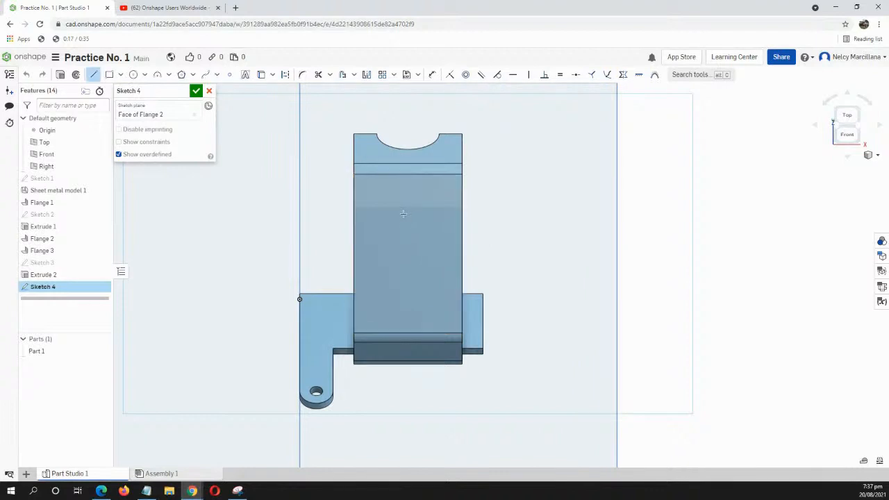
left_click(408, 174)
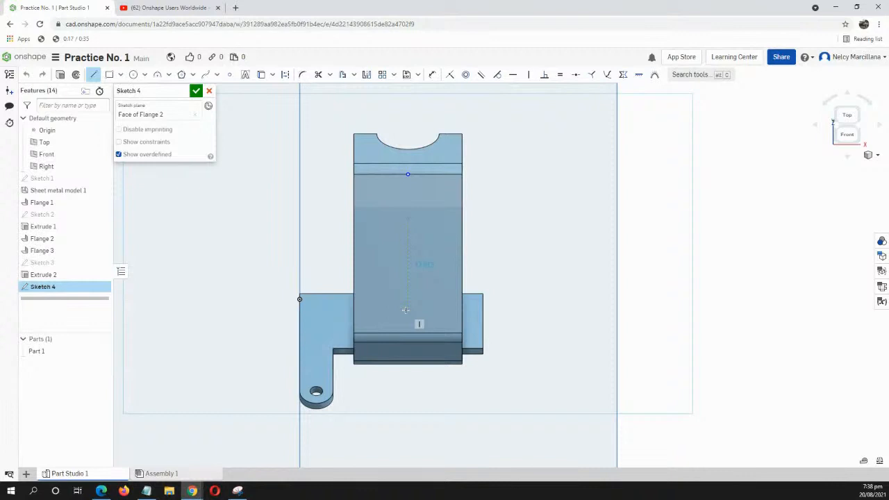
left_click(406, 310)
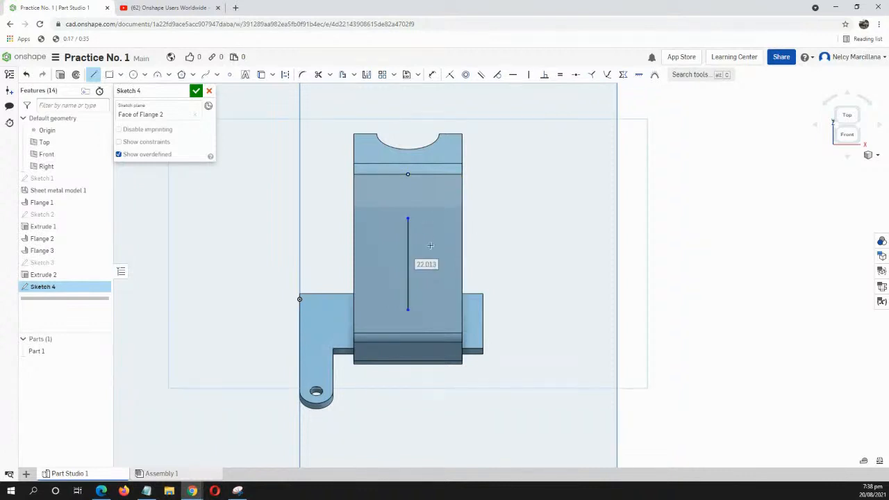
middle_click_drag(426, 265, 420, 252)
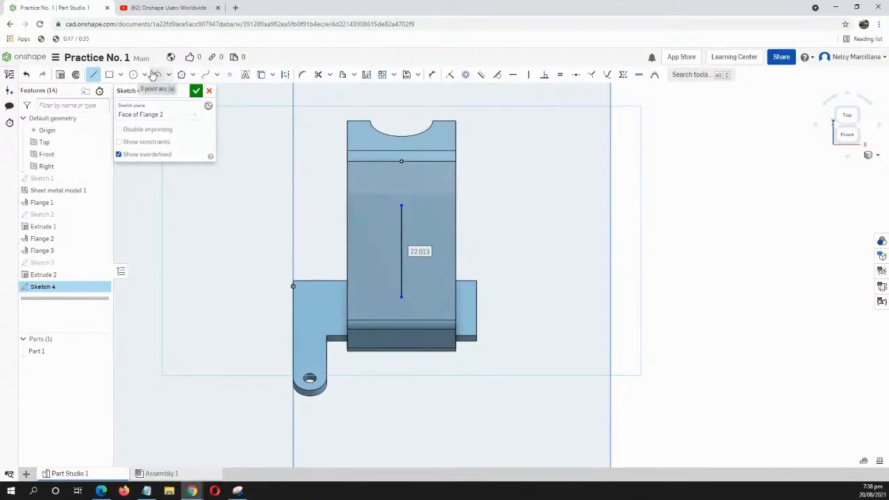
left_click(169, 75)
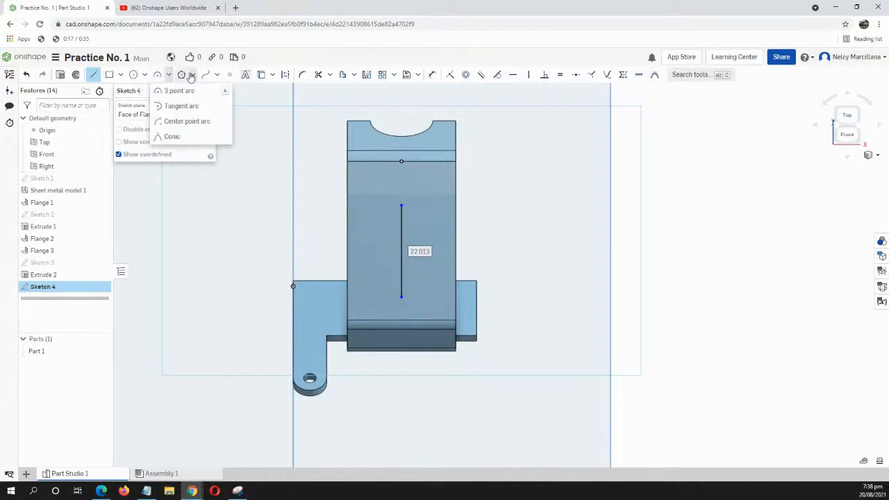
left_click(192, 75)
left_click(192, 75)
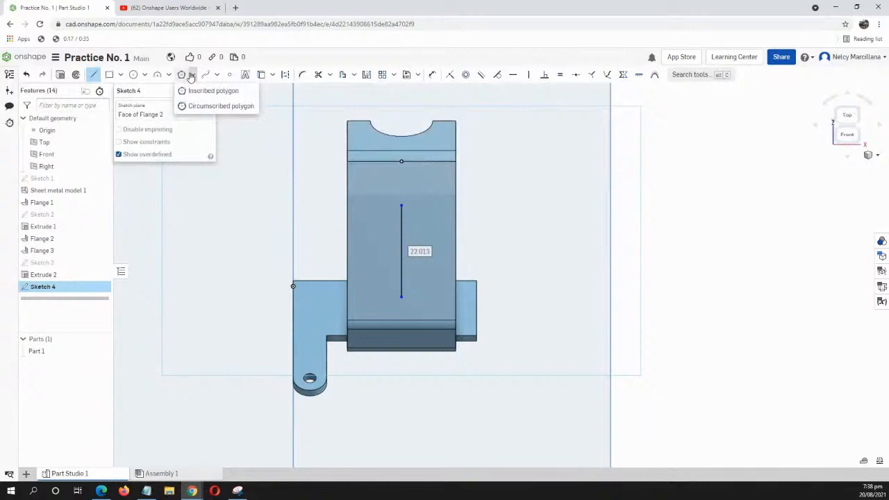
left_click(217, 76)
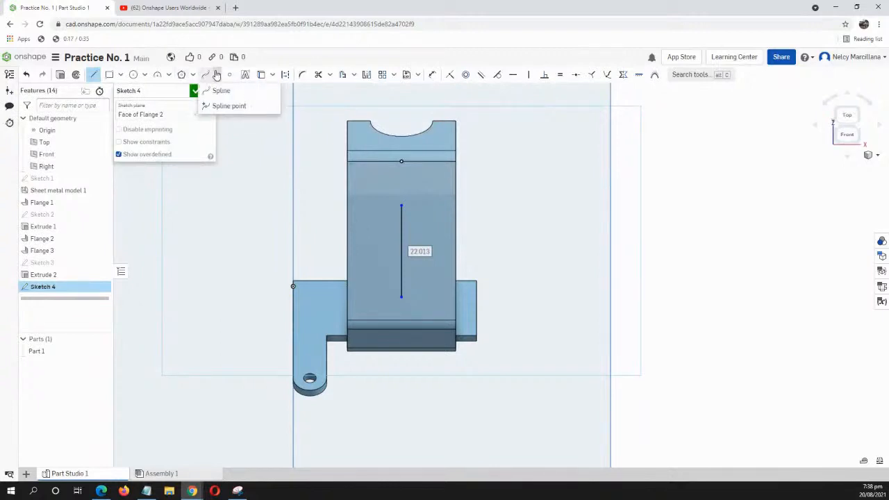
left_click(169, 75)
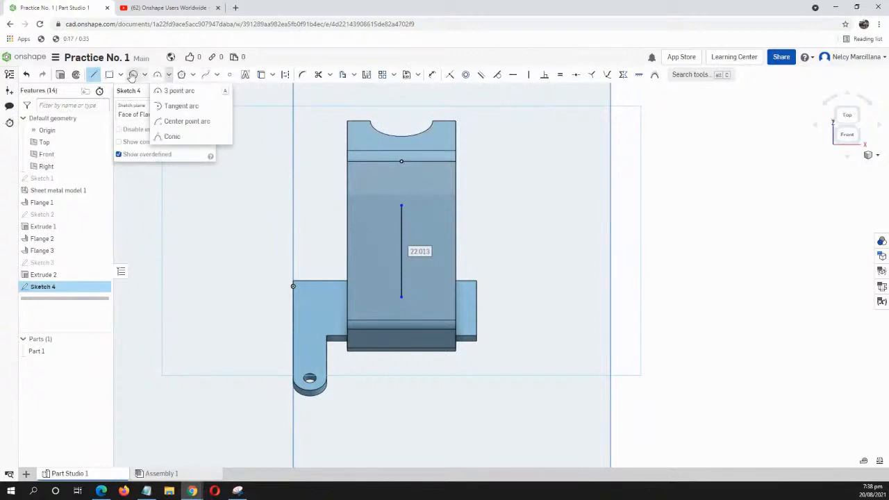
left_click(137, 75)
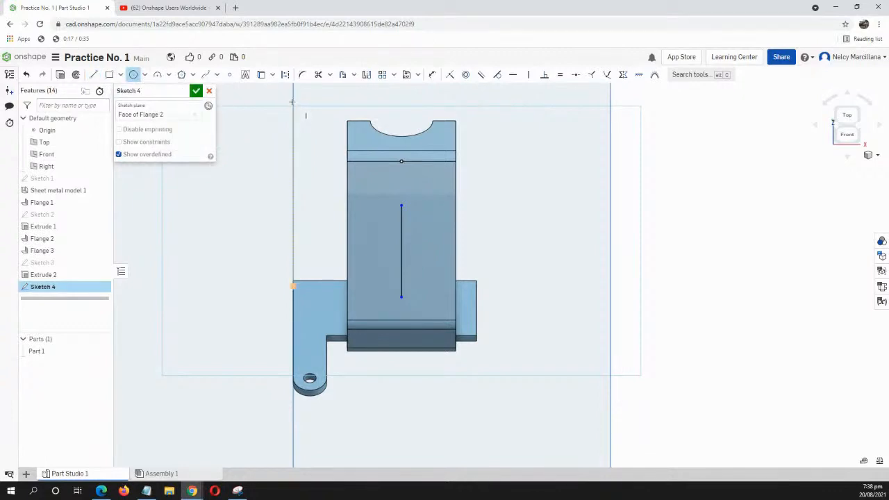
Find the Slot tool by searching for "slo" and create a slot about 20 mm wide around the vertical line.
left_click(691, 75)
type("s")
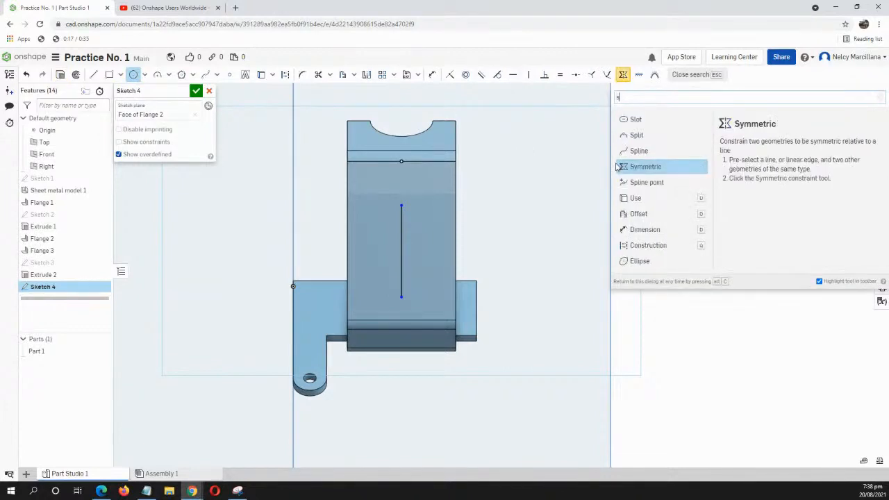
type("lo")
left_click(646, 123)
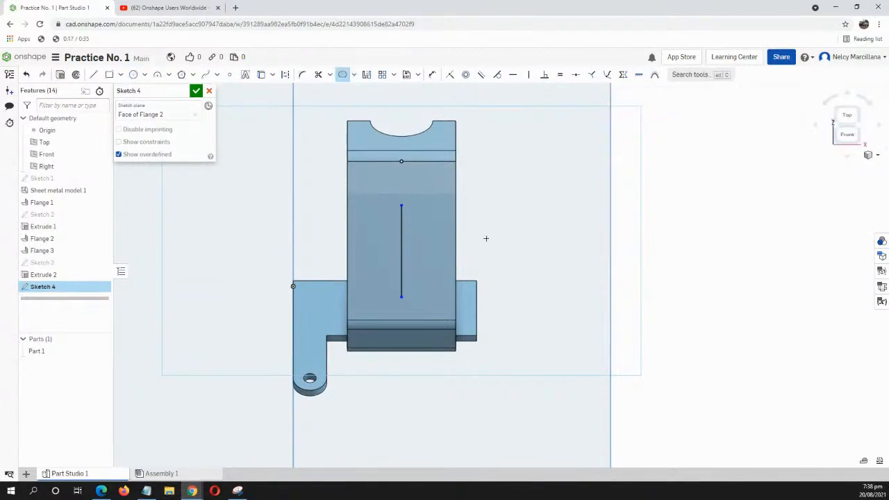
left_click(403, 232)
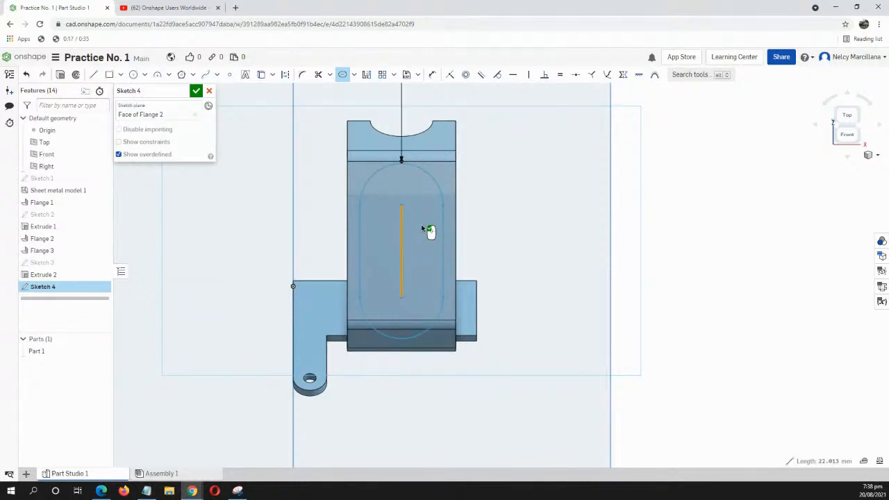
left_click(430, 231)
Move the slot's diameter dimension beside the part and set it to 5 mm.
scroll(488, 199, "down", 3)
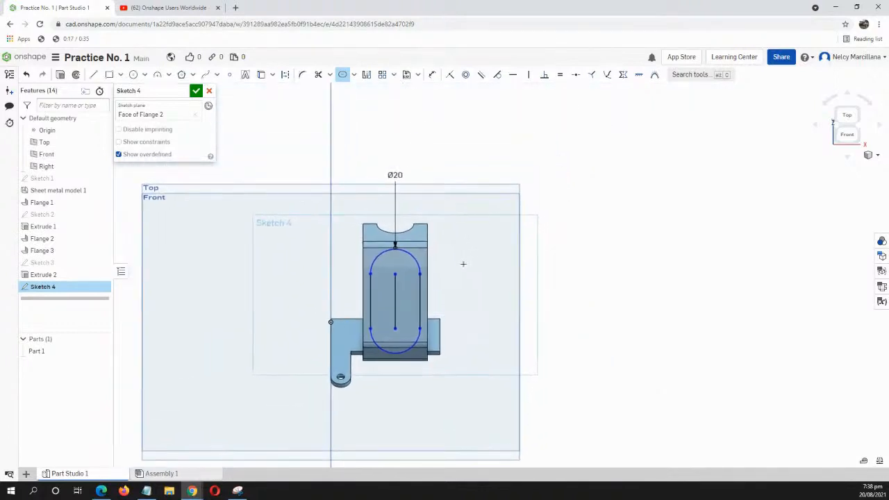
left_click_drag(389, 177, 475, 248)
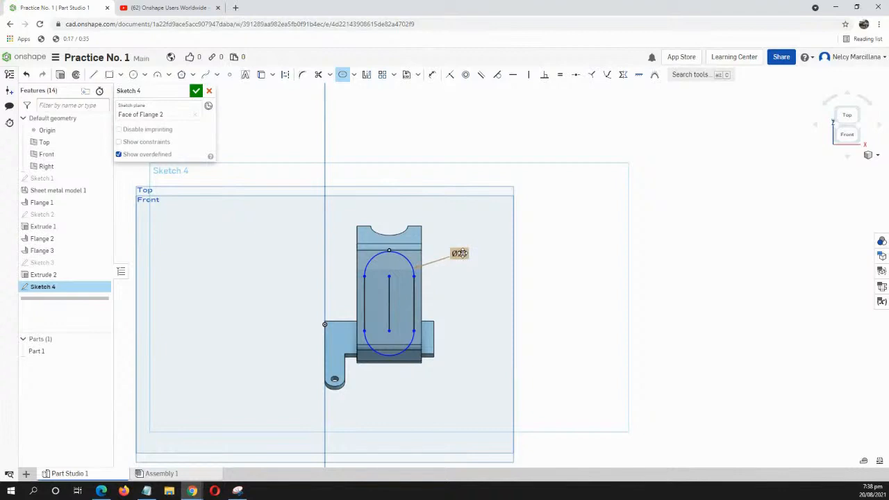
double_click(460, 253)
type("5")
key("Return")
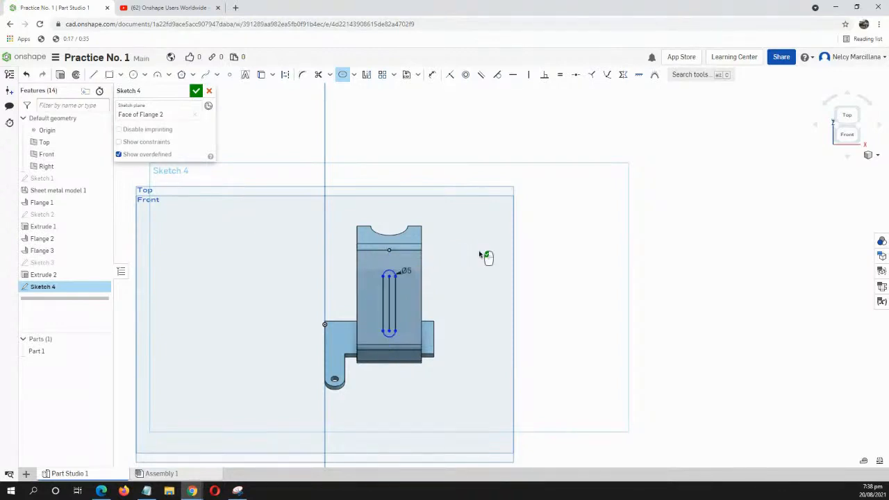
Dimension the slot's centre line at 25 mm, placing the dimension beside the second flange.
scroll(405, 267, "up", 1)
scroll(403, 273, "up", 3)
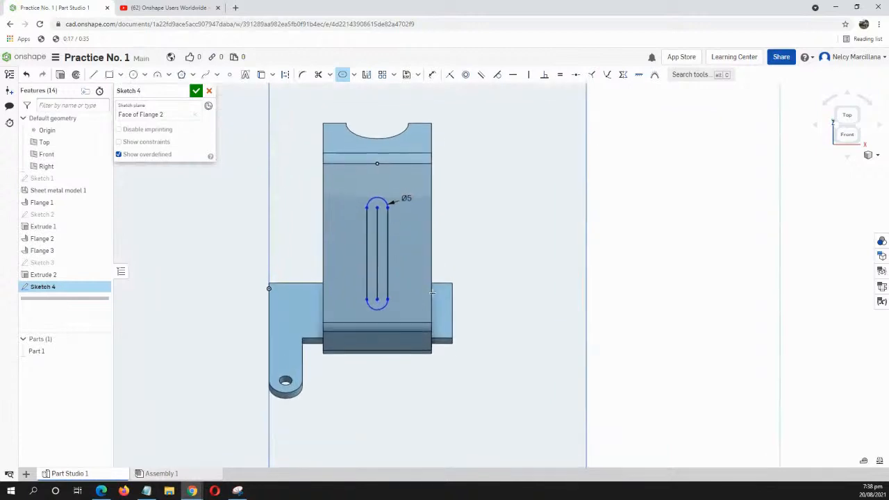
middle_click_drag(449, 268, 445, 276)
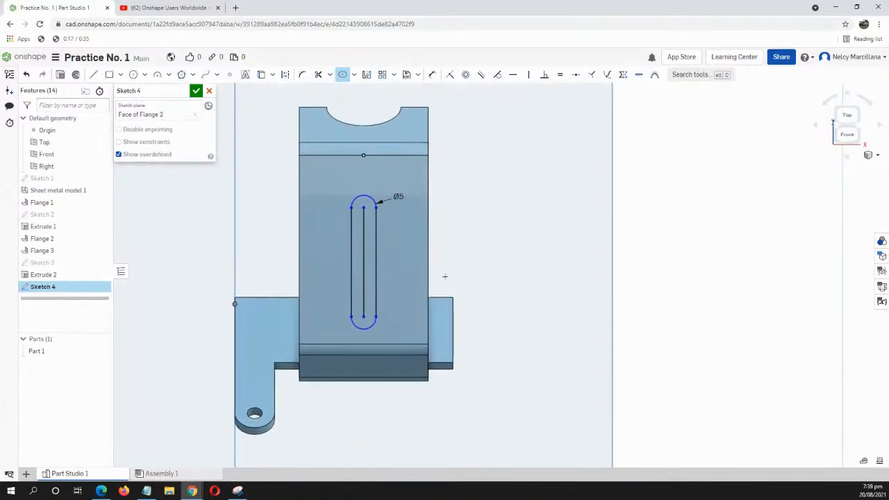
key("d")
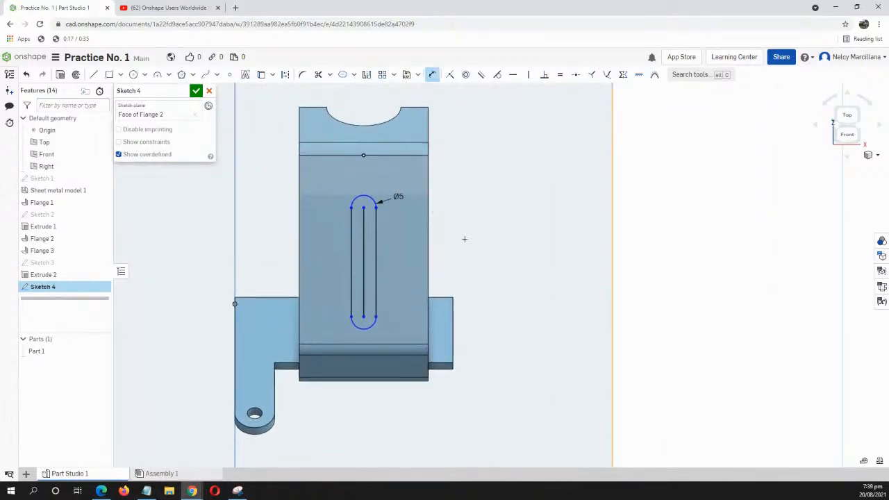
left_click(366, 246)
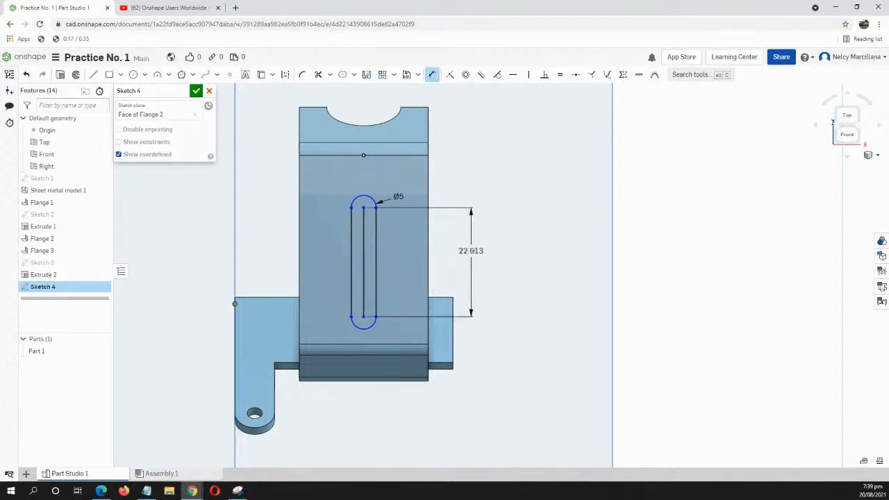
left_click(495, 255)
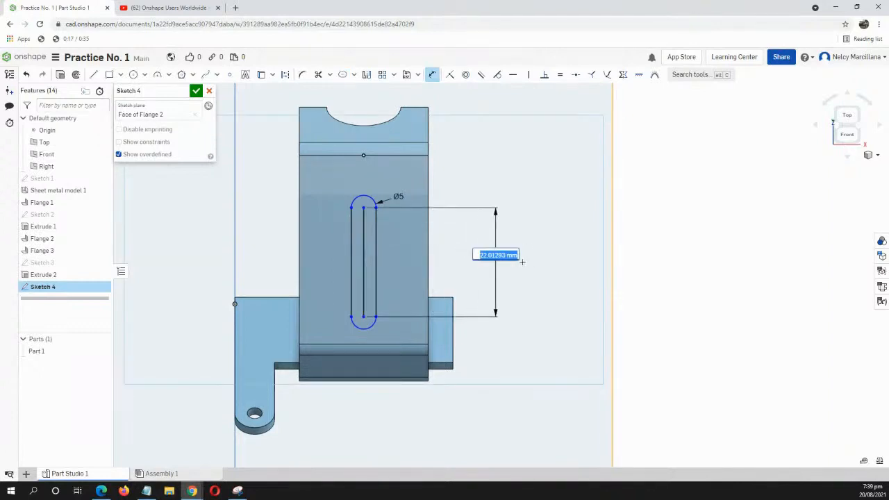
type("25")
key("Return")
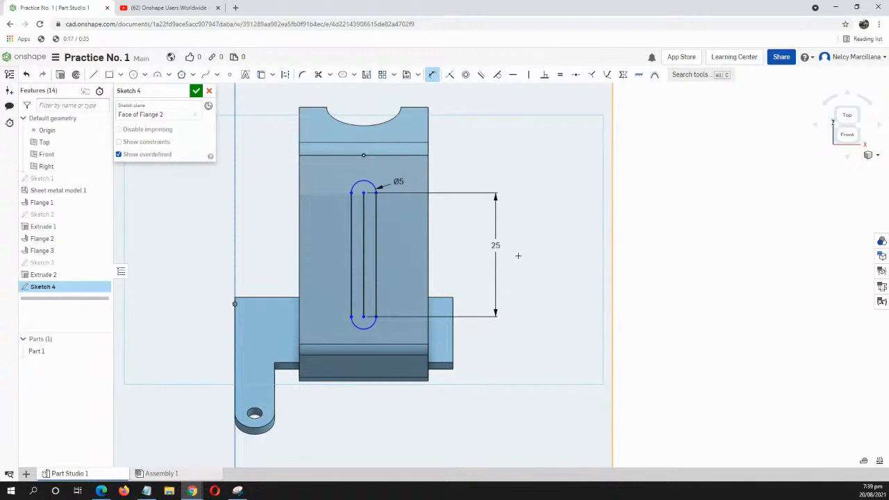
Shift the slot slightly up the second flange, then place sketch points at the midpoints of the flange's right edge and the slot's centre line.
key("Escape")
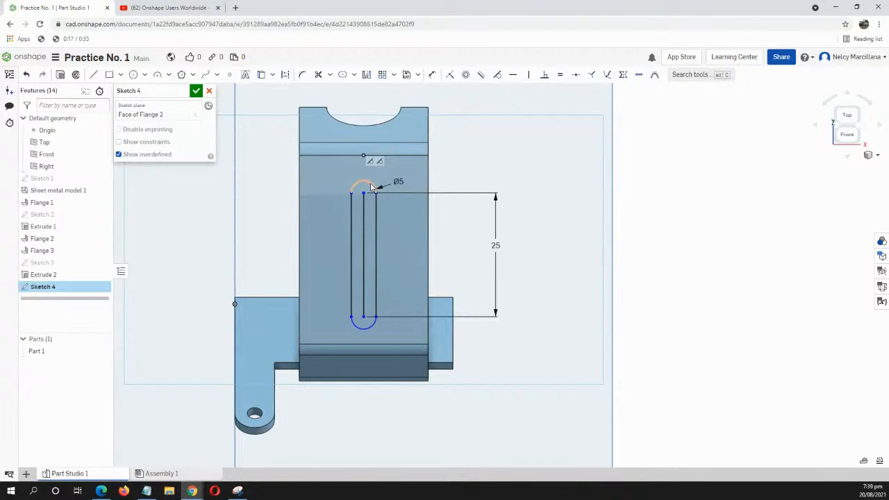
left_click_drag(371, 187, 375, 167)
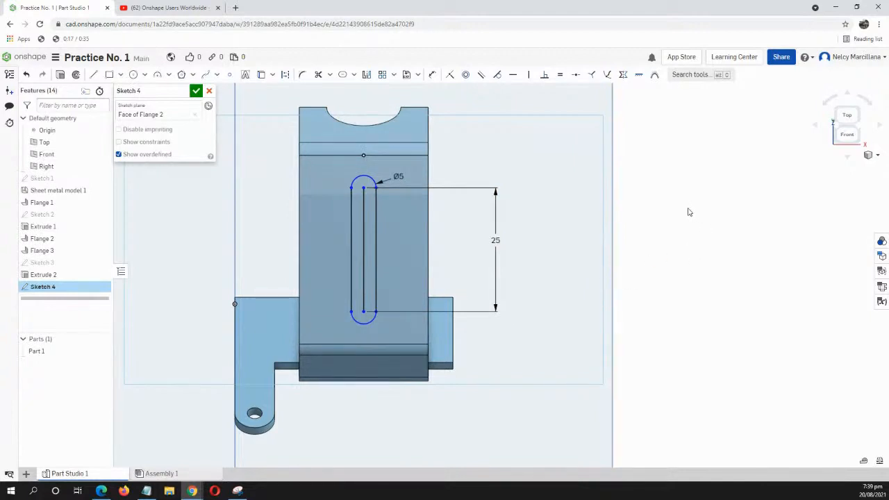
key("alt+c")
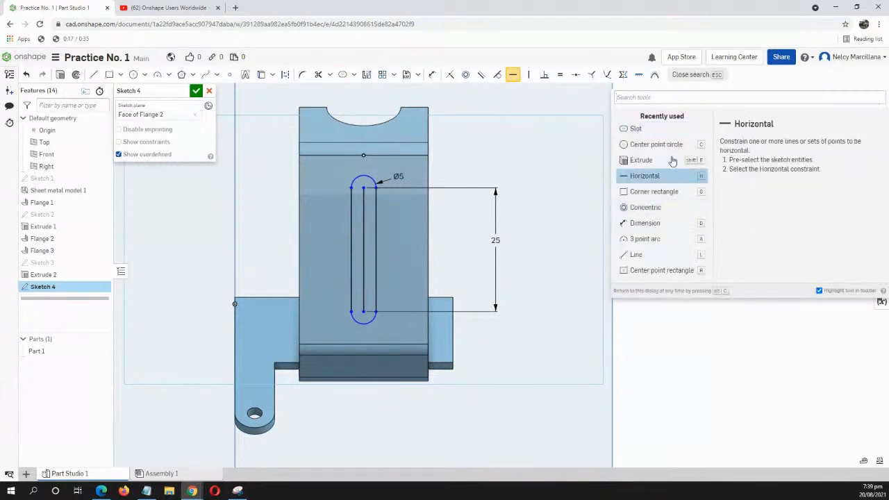
type("poi")
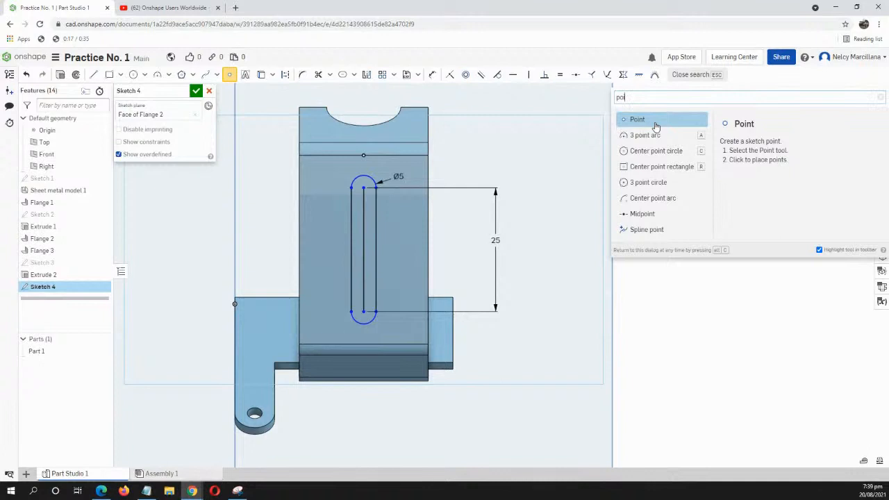
left_click(655, 124)
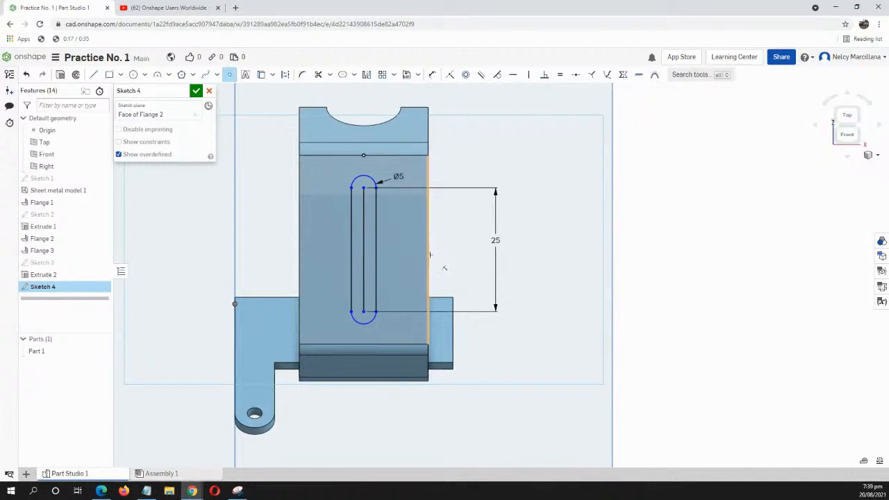
scroll(429, 248, "up", 5)
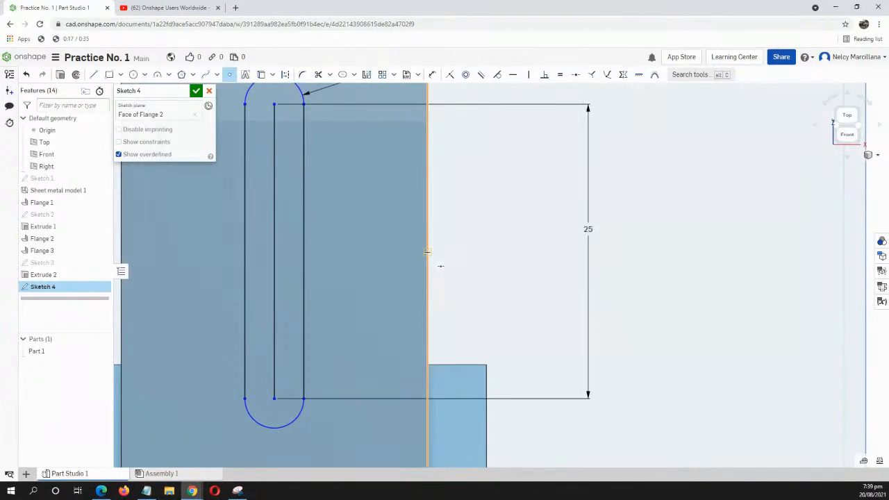
scroll(314, 272, "up", 2)
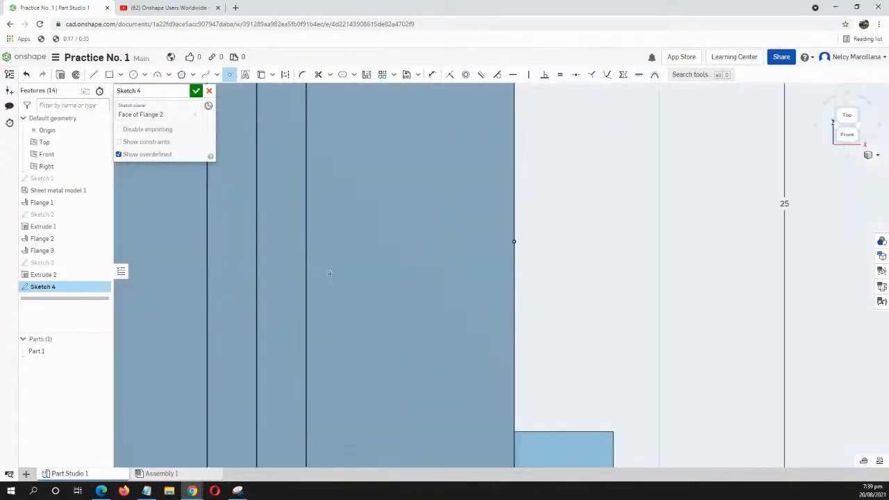
scroll(316, 267, "down", 6)
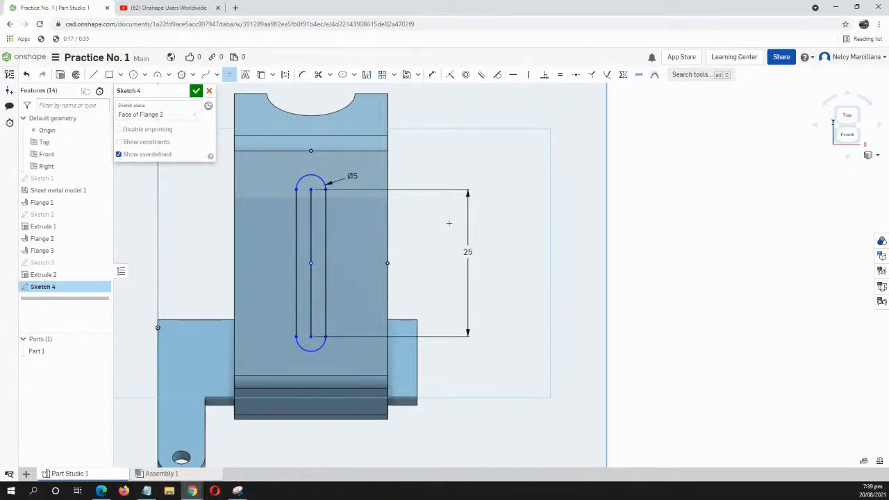
Constrain the slot's midpoint horizontal with the midpoint of the flange's right edge and finish the sketch.
key("h")
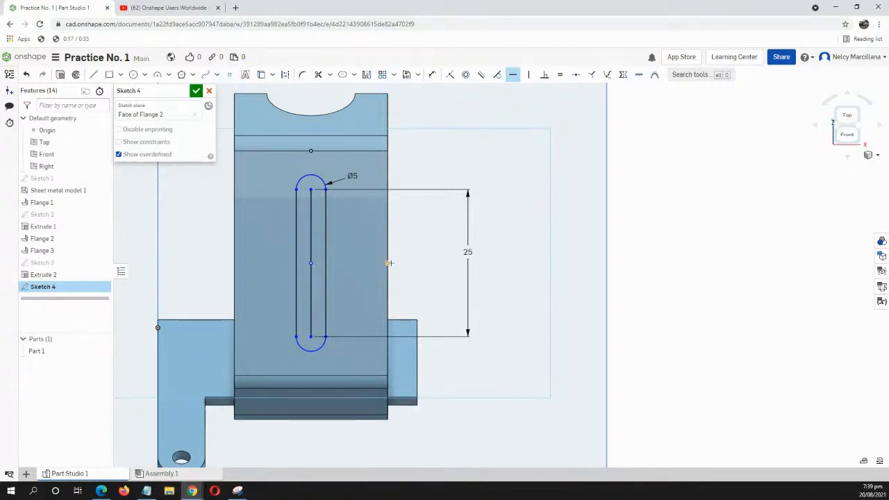
left_click(311, 262)
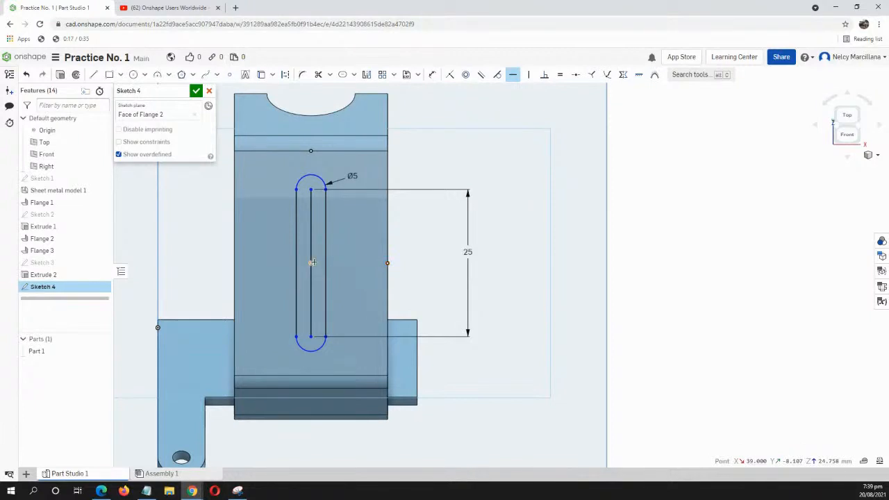
scroll(416, 312, "down", 3)
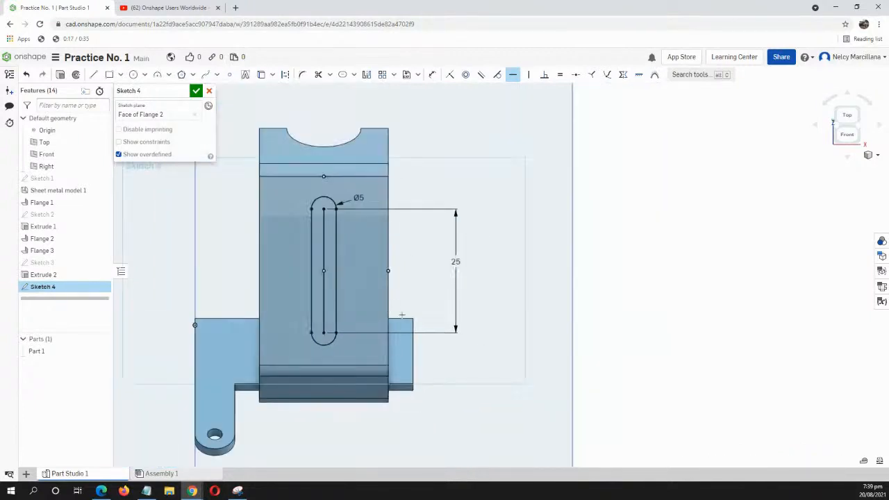
middle_click_drag(440, 315, 486, 321)
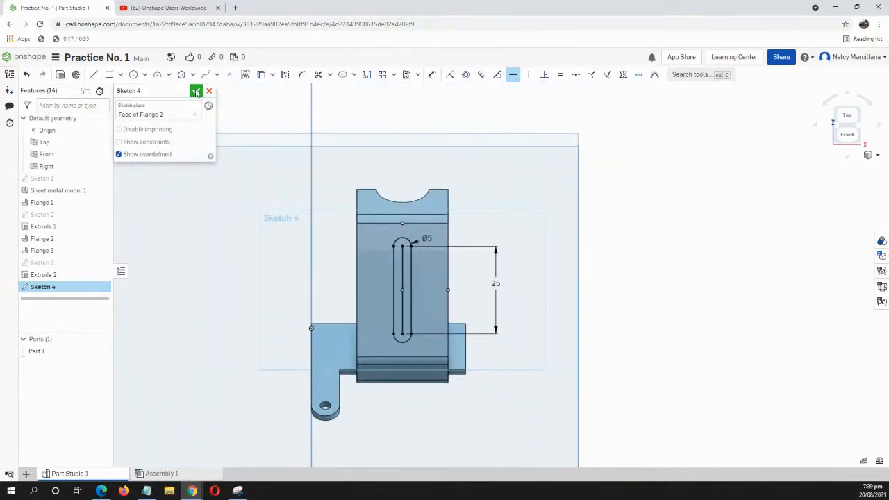
left_click(196, 91)
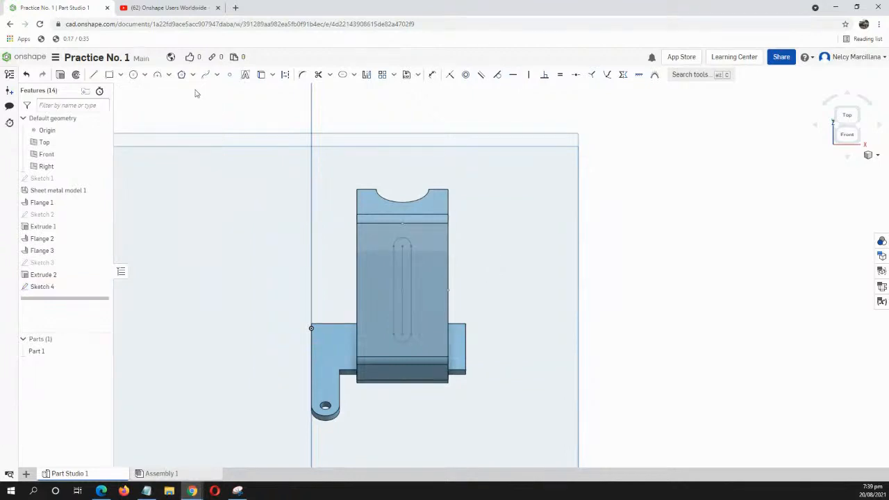
In an isometric view, set up an Extrude that removes the slot region from the second flange, and open its end type choices.
left_click(876, 155)
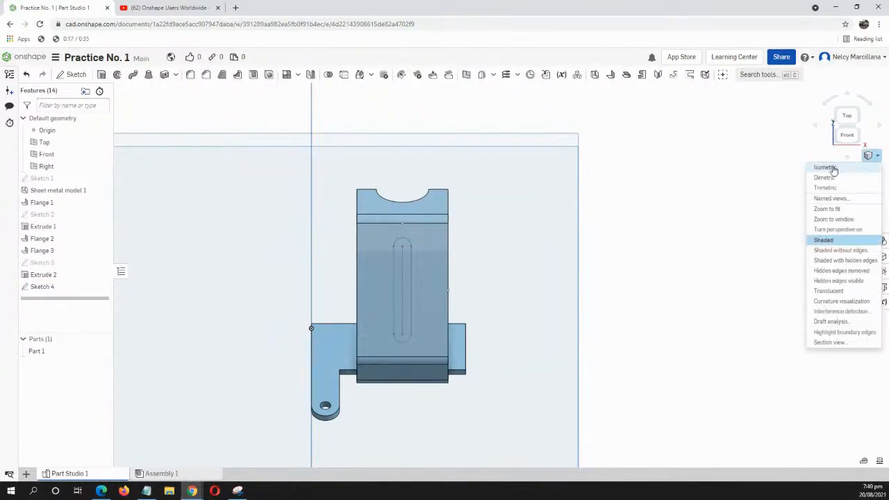
left_click(834, 170)
scroll(588, 280, "up", 5)
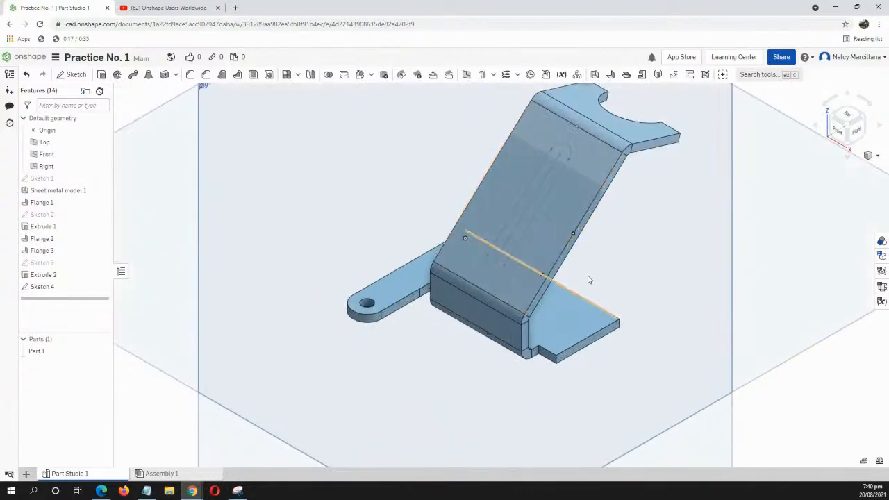
middle_click_drag(588, 280, 473, 313)
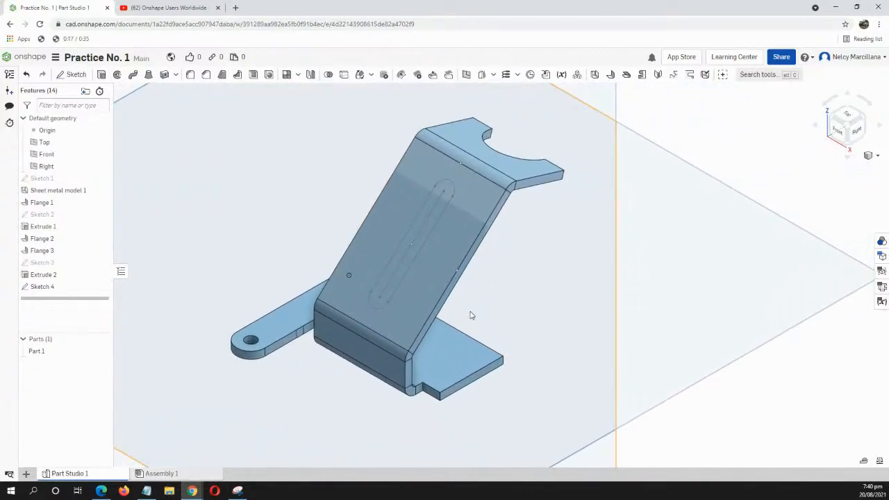
key("shift+e")
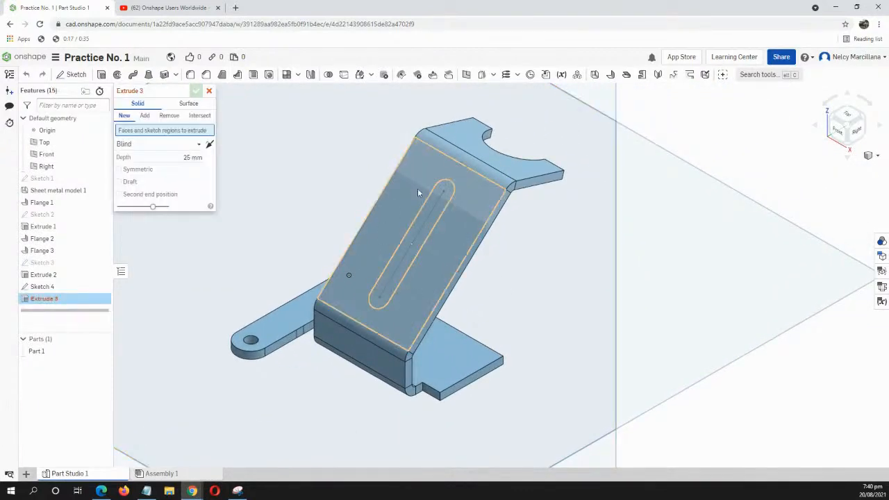
left_click(436, 211)
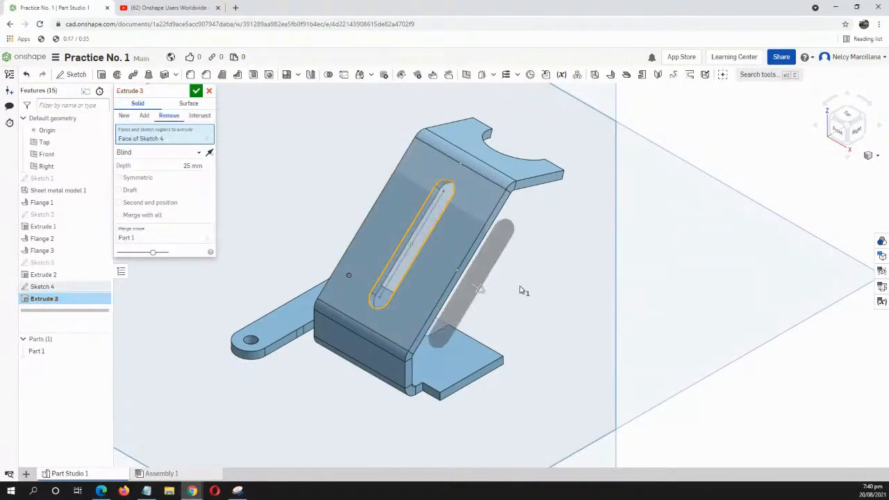
right_click_drag(521, 286, 495, 288)
left_click(183, 152)
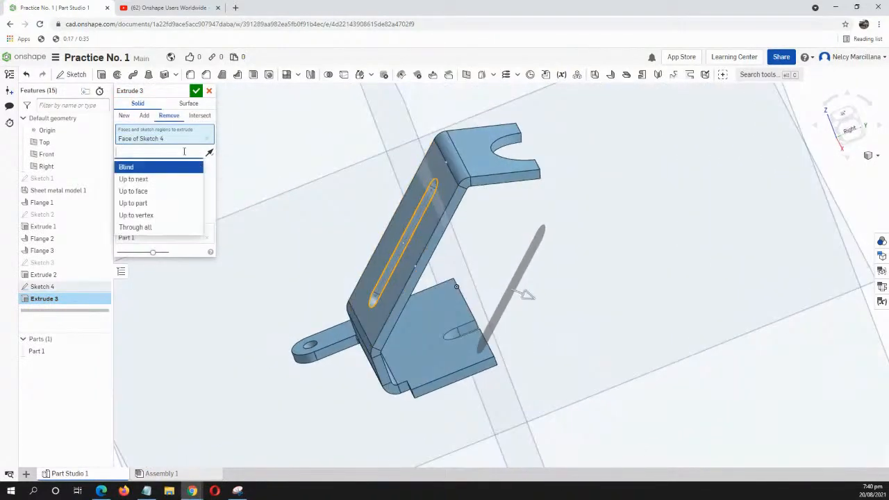
Cut the slot profile through the slanted flange with an Up to face removal ending on the flange's opposite face.
left_click(157, 192)
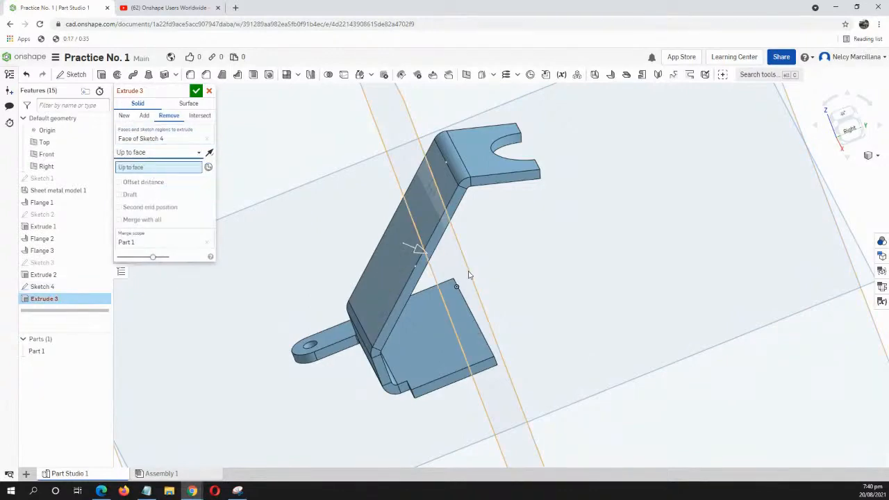
right_click_drag(408, 253, 383, 250)
left_click(383, 249)
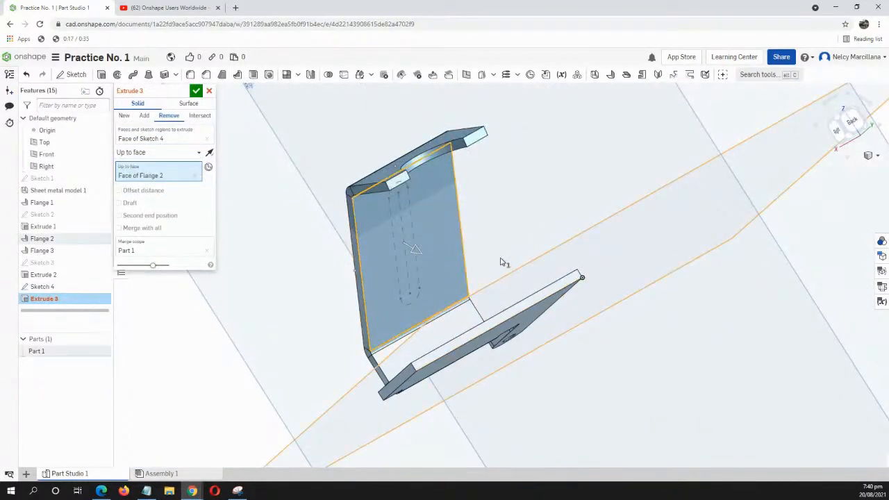
right_click_drag(502, 260, 569, 262)
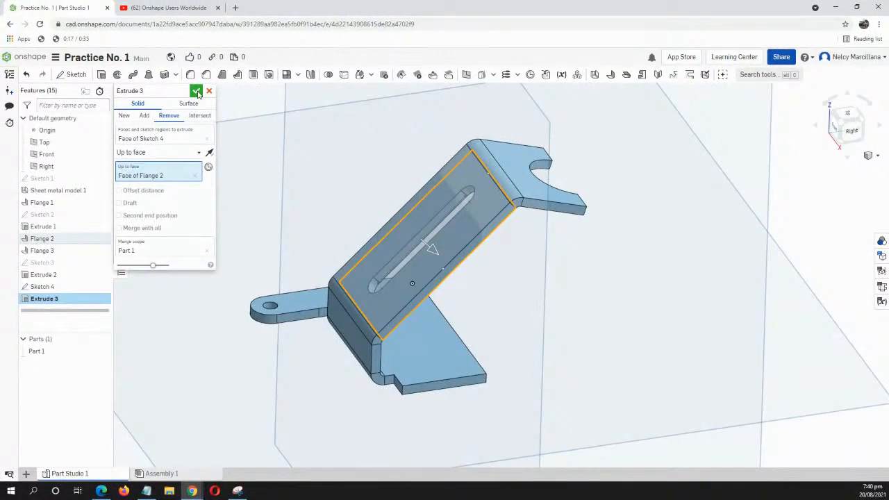
left_click(197, 91)
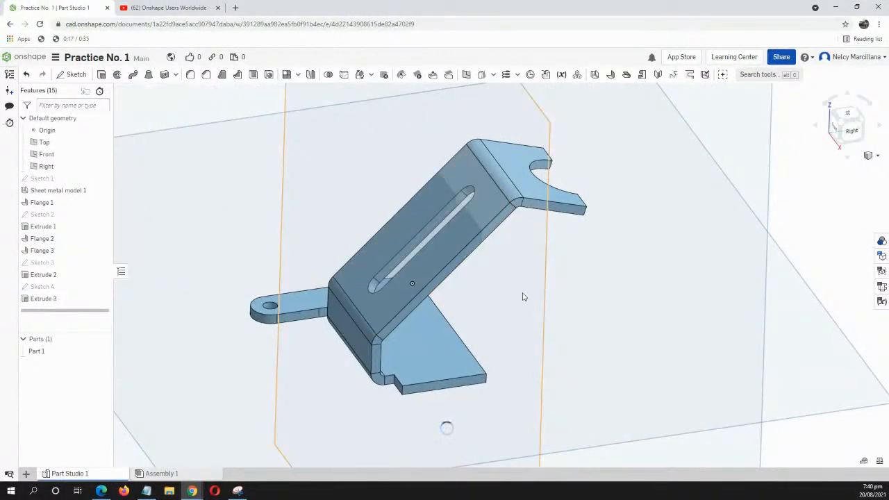
Start a new sketch on the outer face of the slanted, slotted flange.
mouse_move(523, 297)
right_mouse_down()
mouse_move(560, 304)
mouse_move(537, 313)
mouse_move(521, 307)
mouse_move(521, 293)
right_mouse_up()
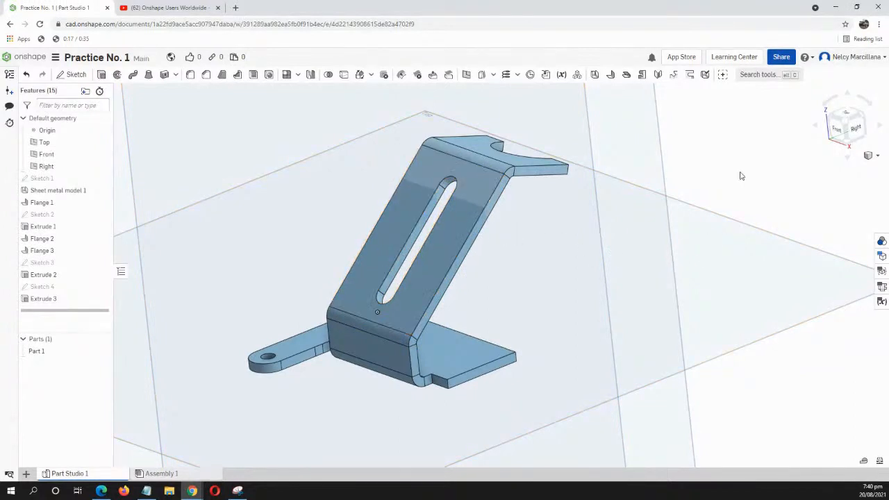
right_click_drag(443, 246, 409, 202)
left_click(411, 205)
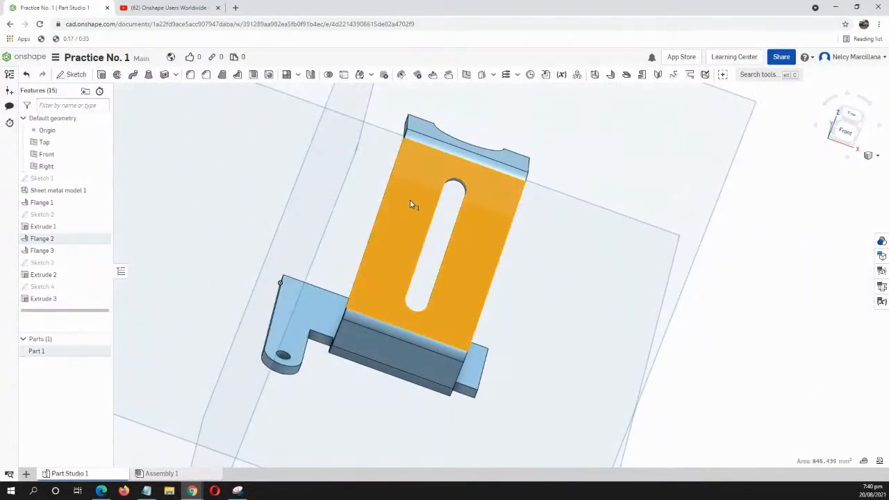
right_click(411, 204)
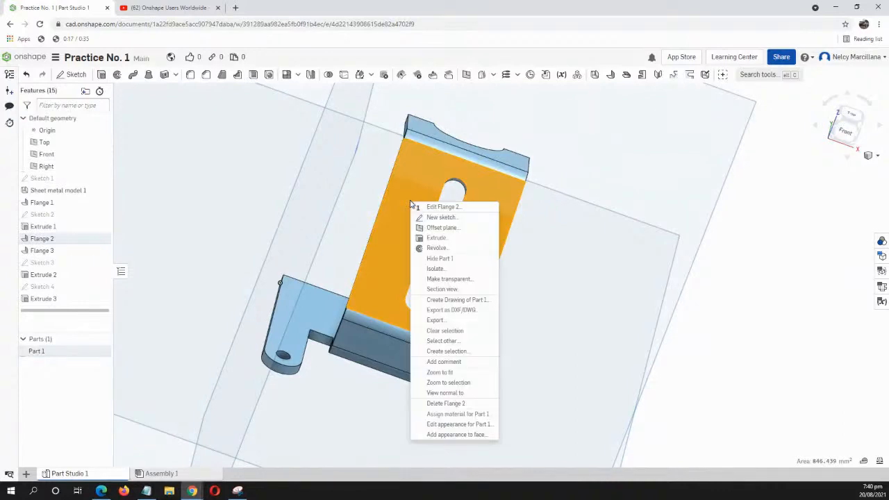
left_click(441, 218)
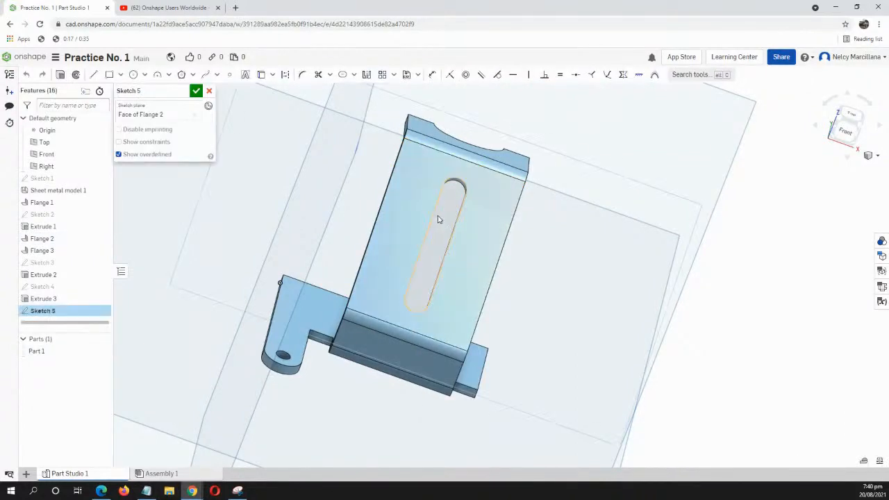
key("n")
scroll(455, 259, "down", 1)
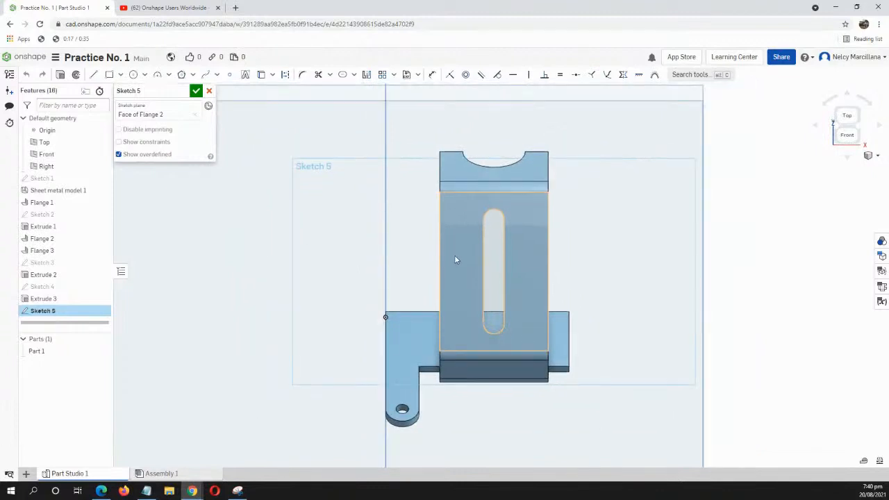
scroll(455, 260, "up", 3)
middle_click_drag(455, 267, 451, 257)
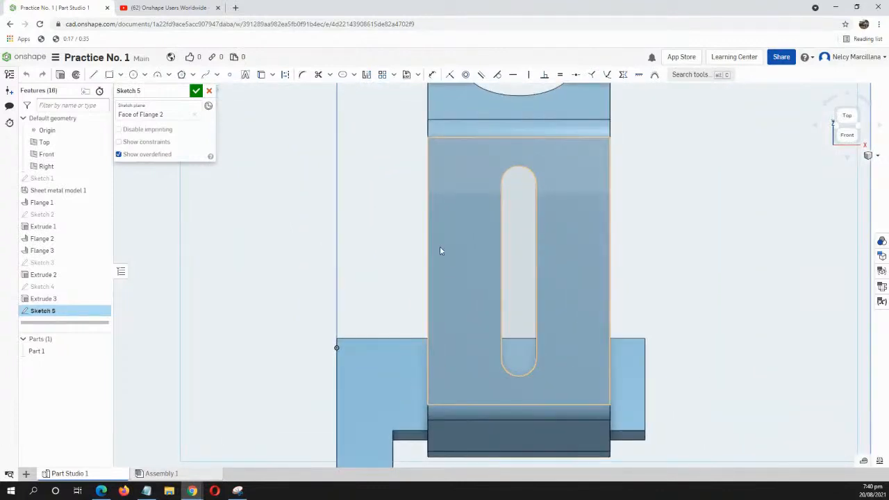
Sketch a line about 28.7 mm long outward from the midpoint of the flange's left side edge and constrain it horizontal.
key("l")
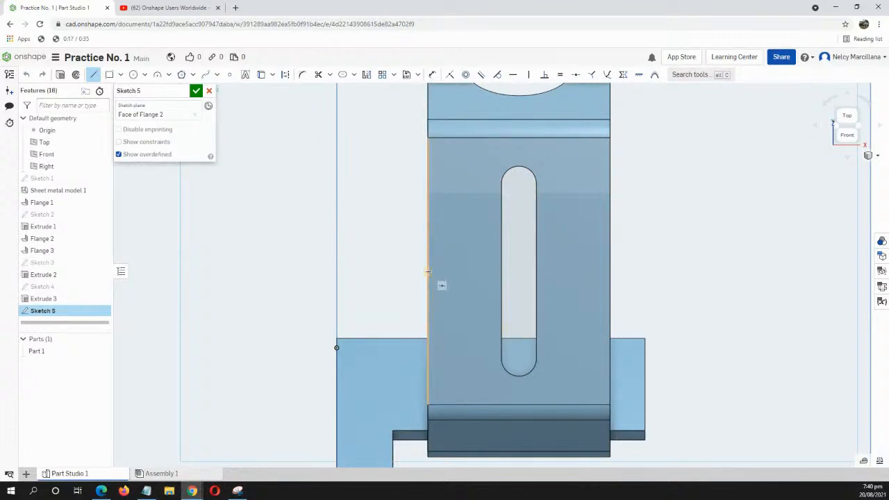
left_click(428, 272)
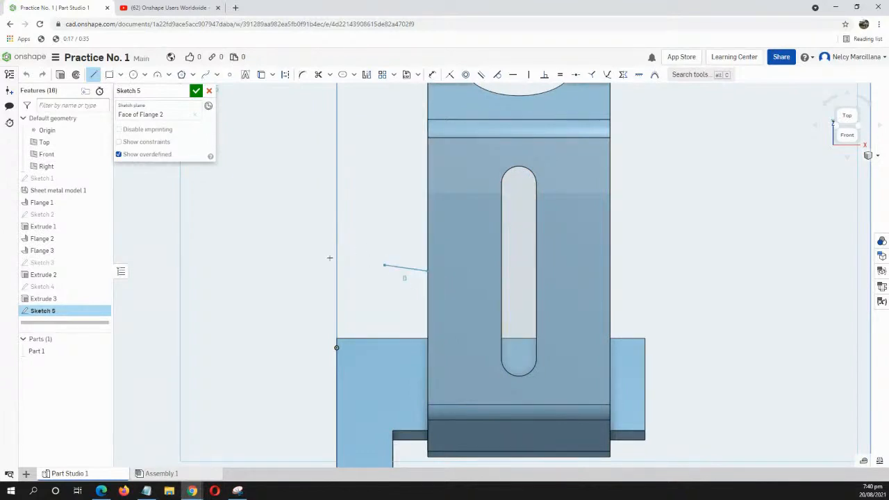
left_click(228, 249)
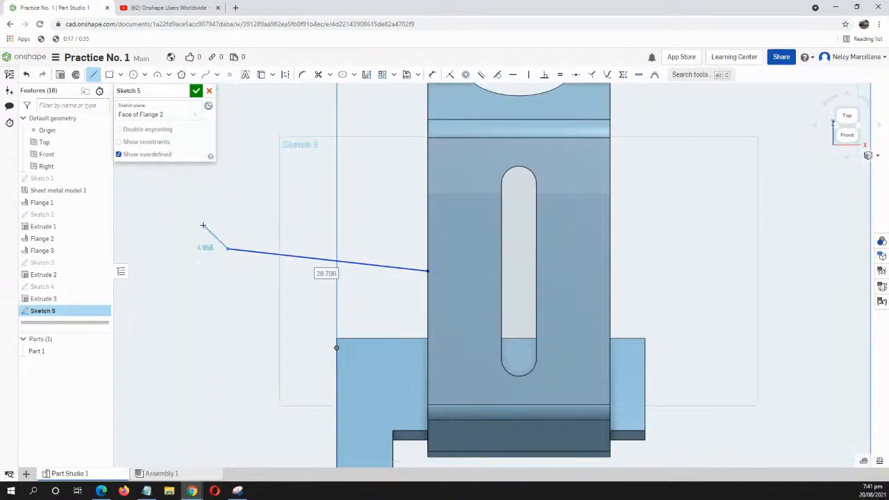
key("Escape")
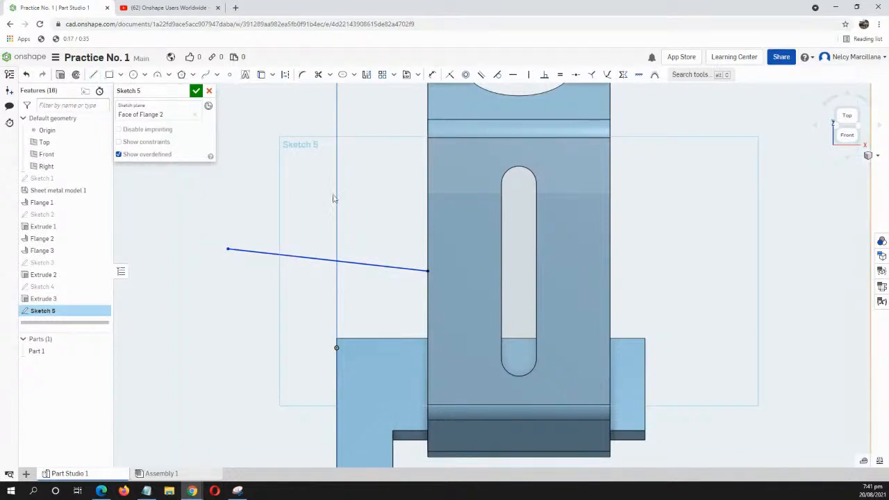
left_click(353, 265)
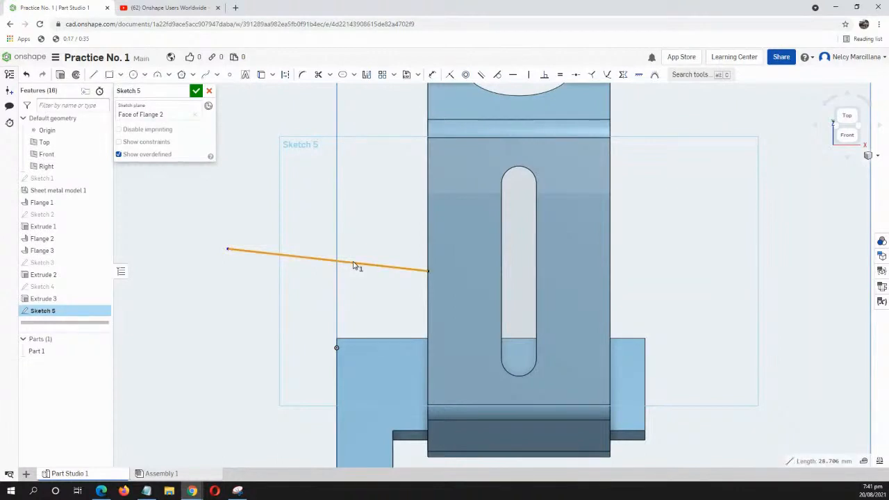
key("h")
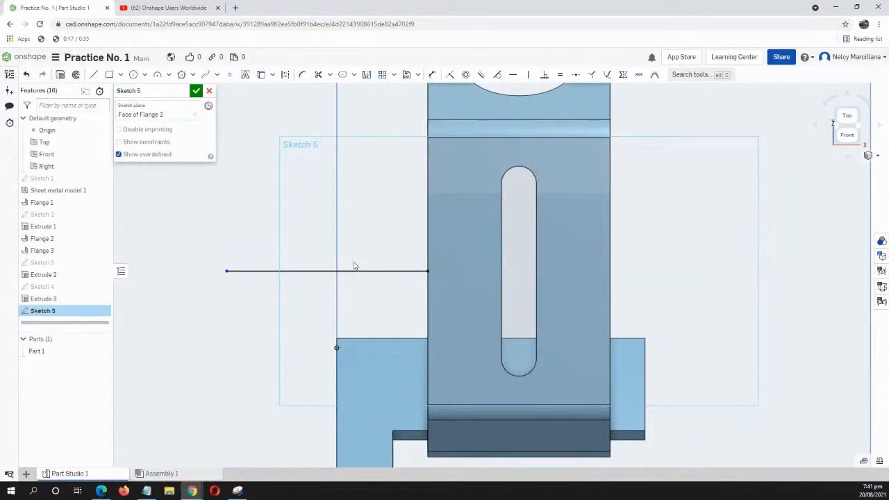
Draw two horizontal lines outward from the flange edge, about 29.5 mm long above the centre line and about 29 mm long below it.
middle_click_drag(380, 269, 378, 265)
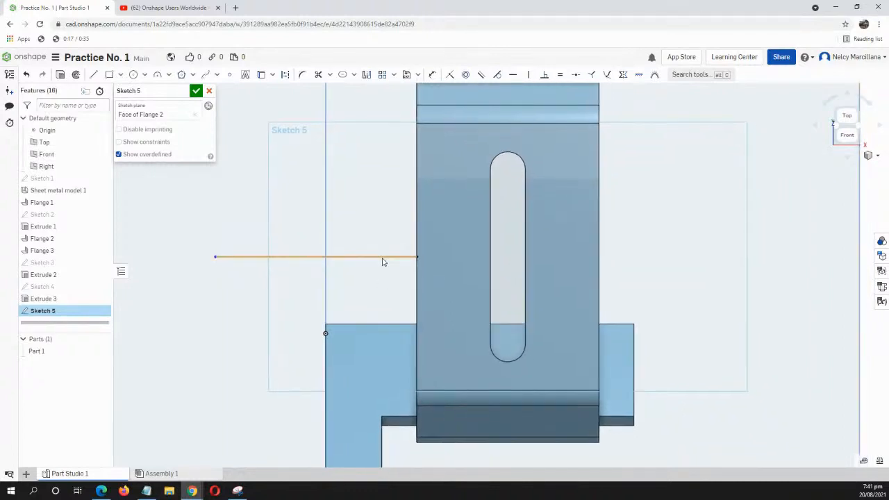
key("l")
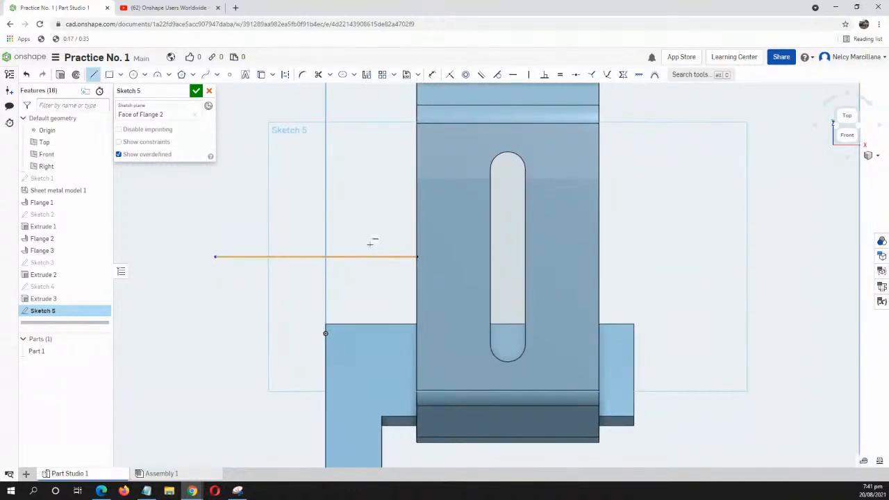
left_click(417, 212)
left_click(211, 213)
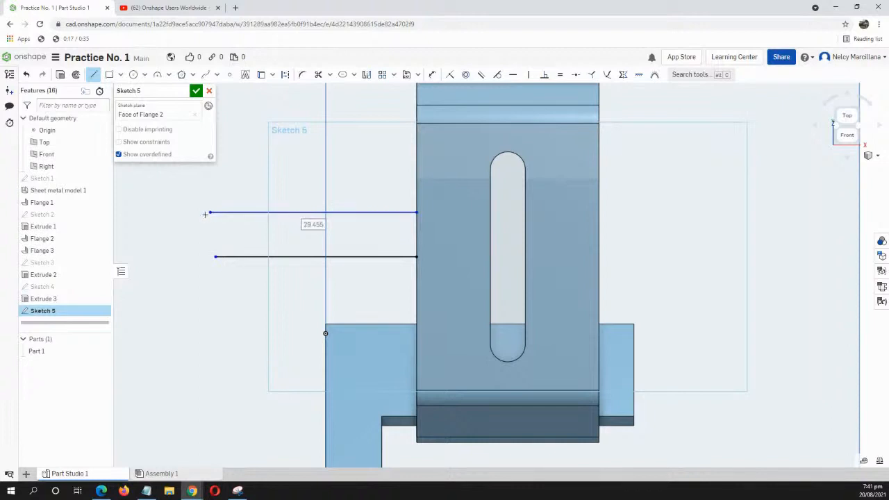
left_click(416, 293)
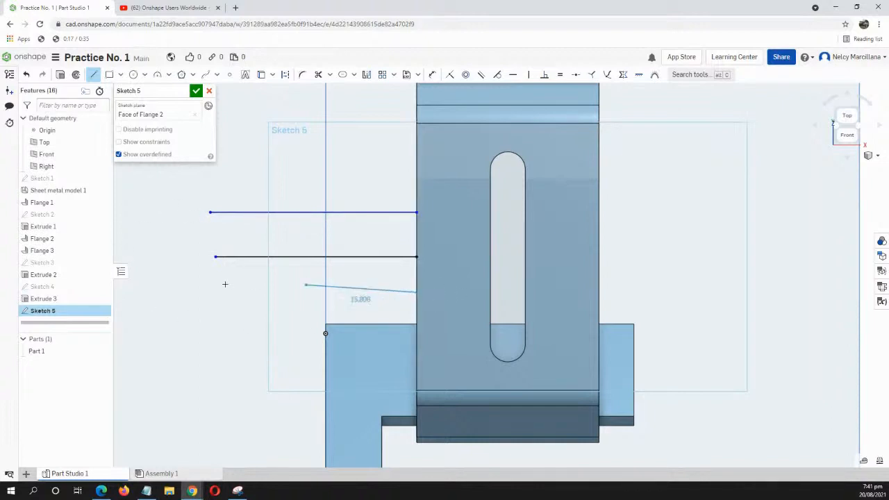
left_click(213, 294)
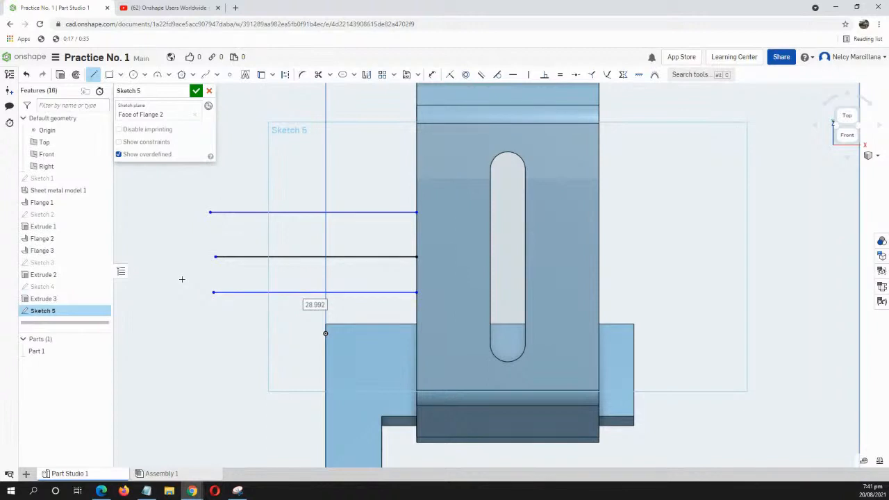
Join the free ends of the two outer lines with an outward-bulging arc of about 5.7 mm radius.
key("a")
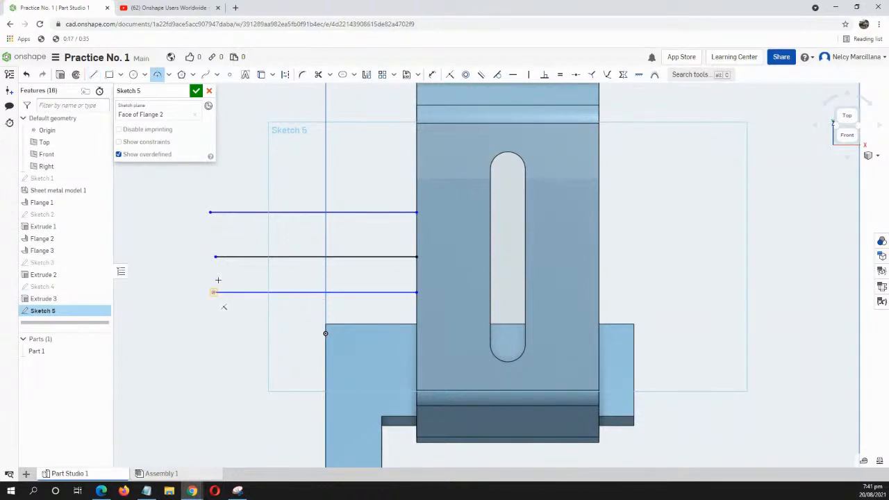
left_click(210, 213)
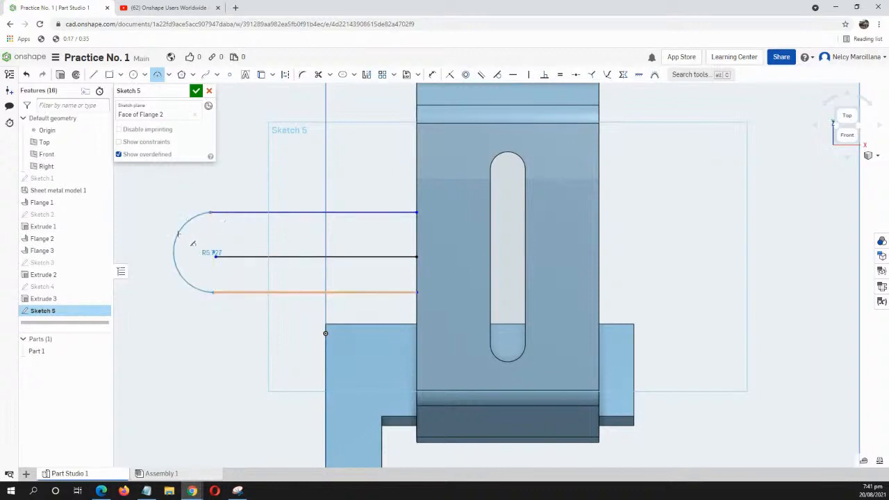
left_click(178, 234)
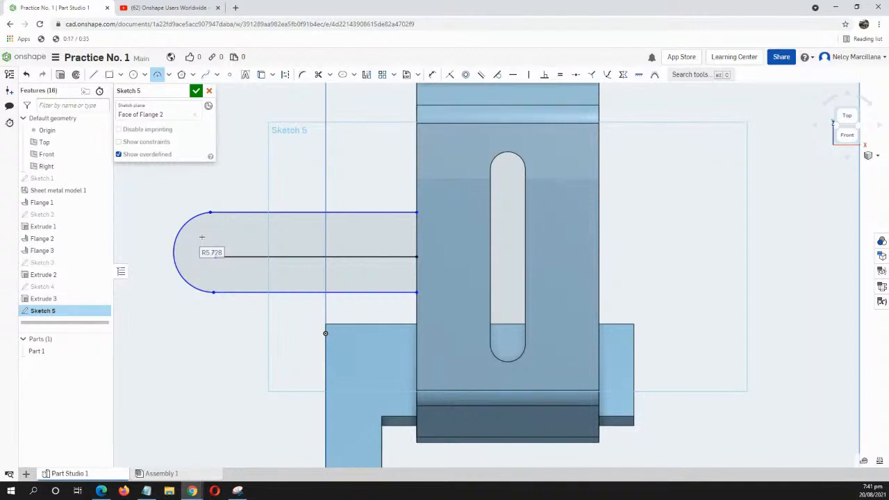
Dimension the distance from the centre line's free end to the flange edge as 10 mm.
key("d")
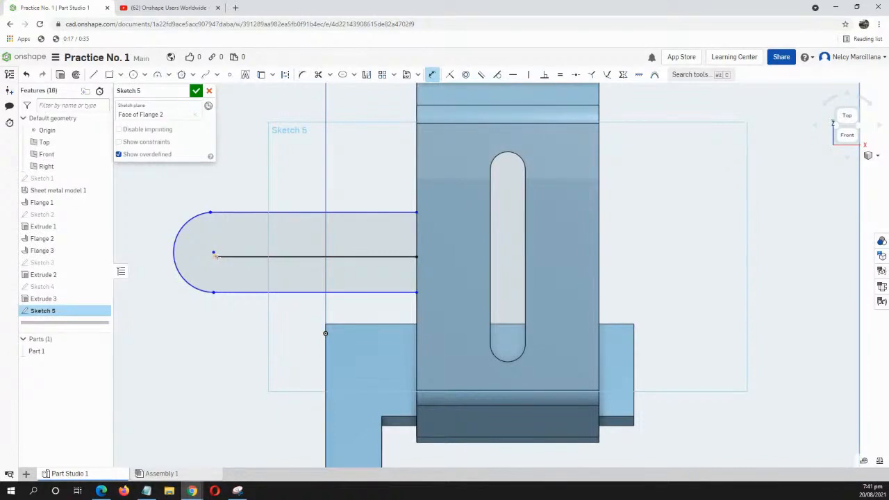
left_click(416, 230)
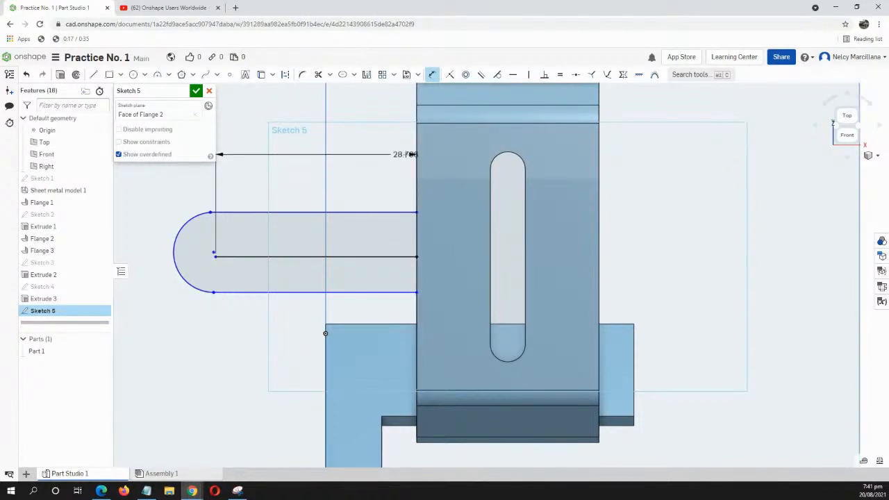
left_click(405, 154)
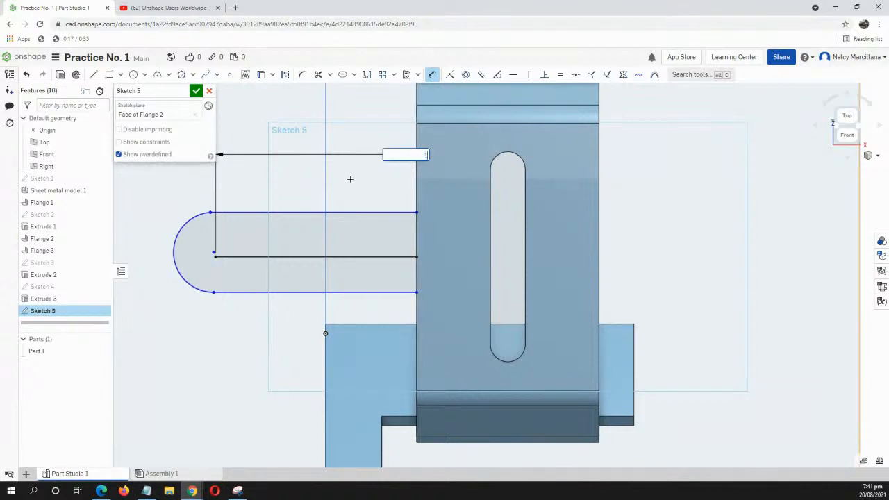
type("10")
key("Return")
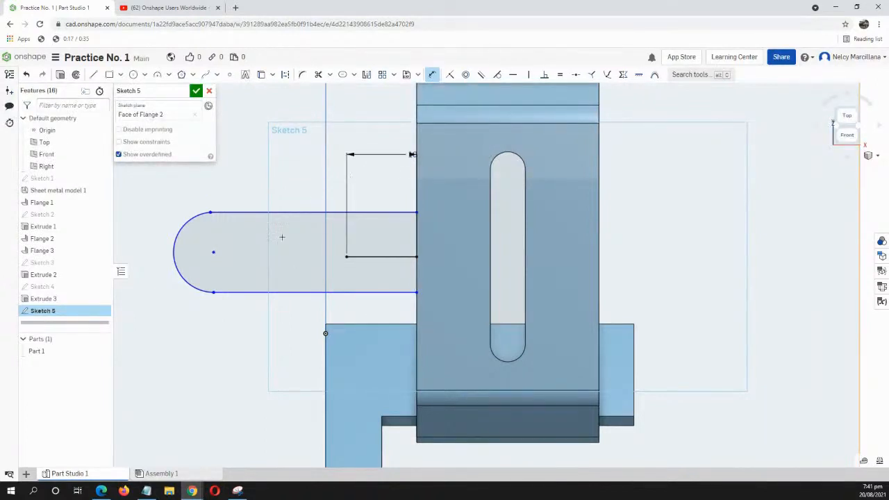
Make the arc's centre point coincident with the free end of the centre line.
scroll(213, 302, "up", 1)
scroll(216, 294, "down", 1)
middle_click_drag(258, 307, 282, 301)
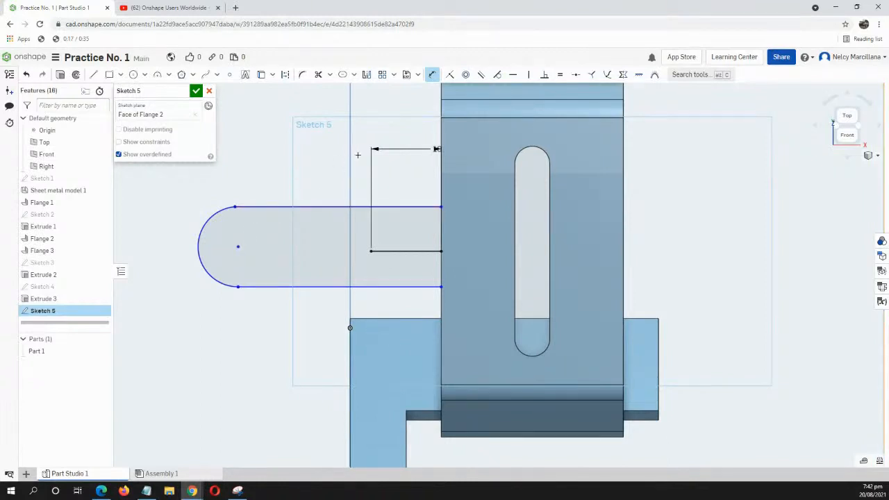
left_click(449, 77)
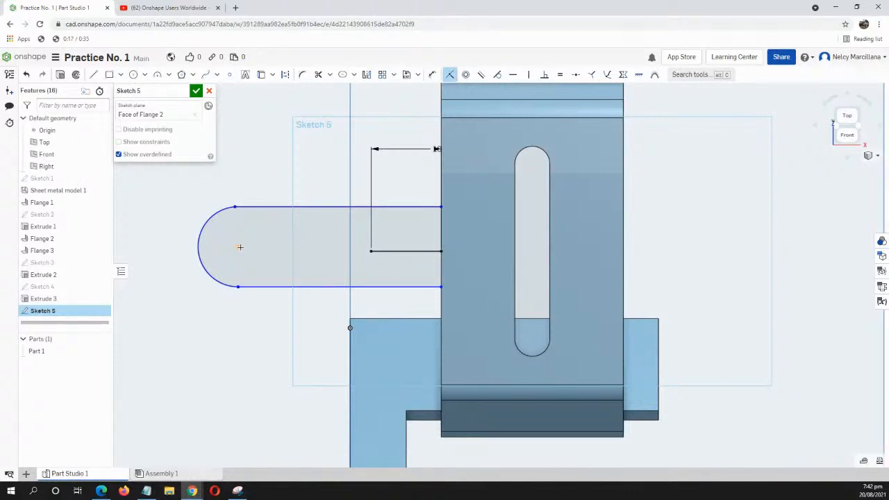
left_click(239, 247)
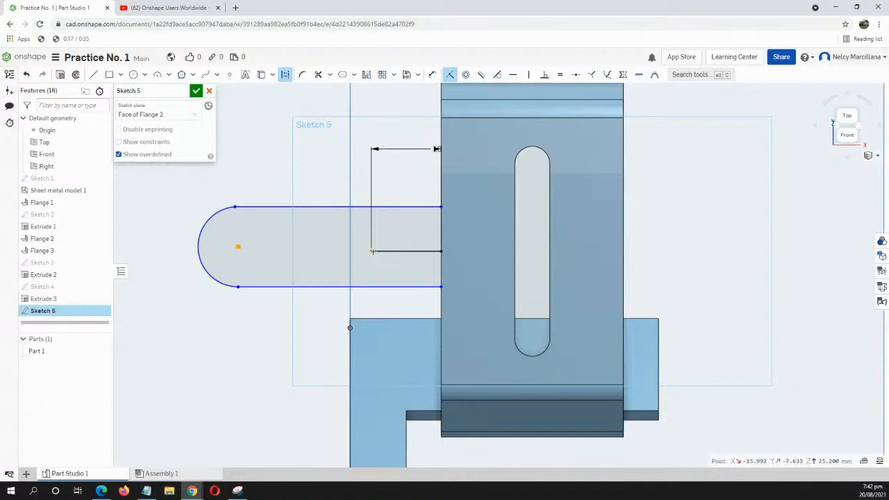
left_click(371, 251)
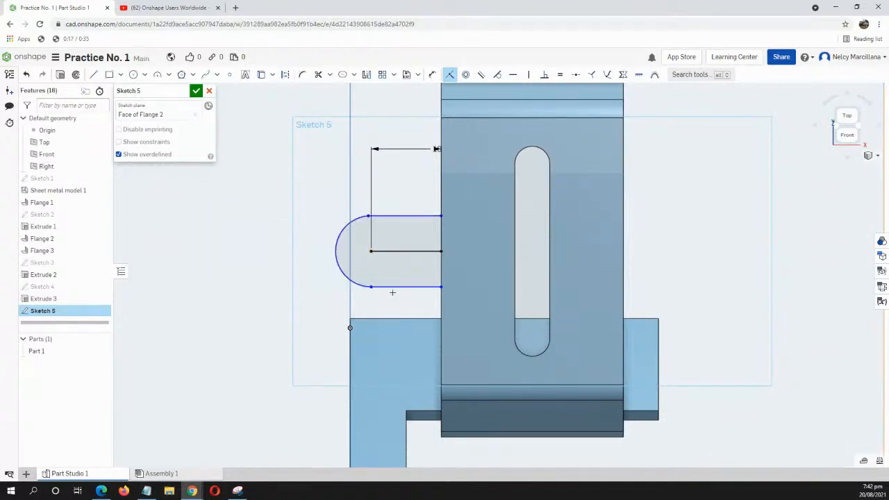
Dimension the radius of the side tab's rounded end as 5 mm.
scroll(393, 291, "up", 2)
middle_click_drag(395, 290, 347, 313)
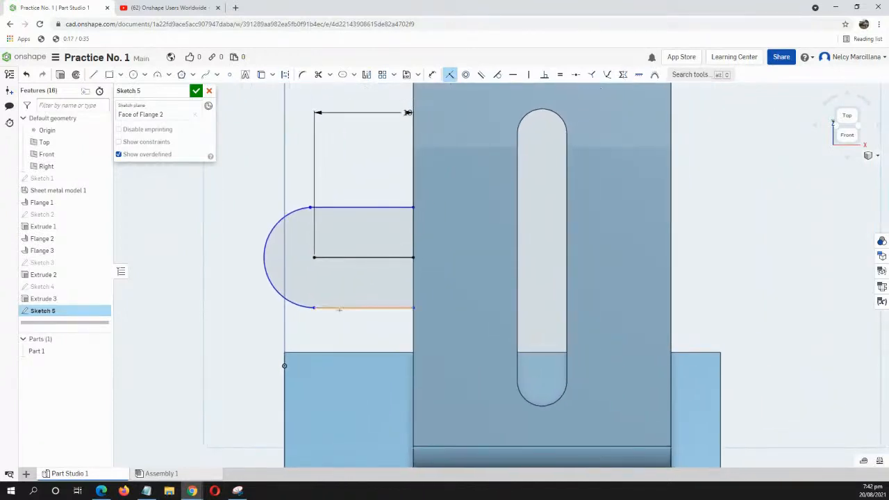
key("d")
left_click(294, 214)
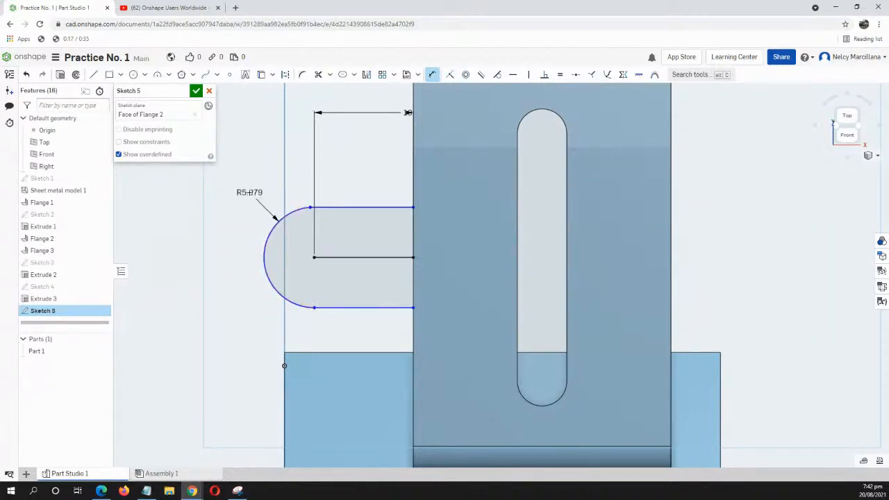
left_click(249, 193)
type("5")
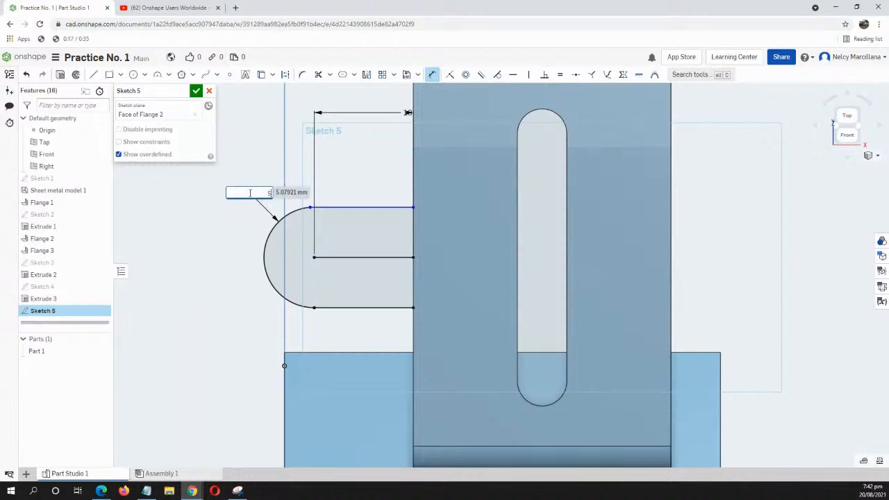
key("Return")
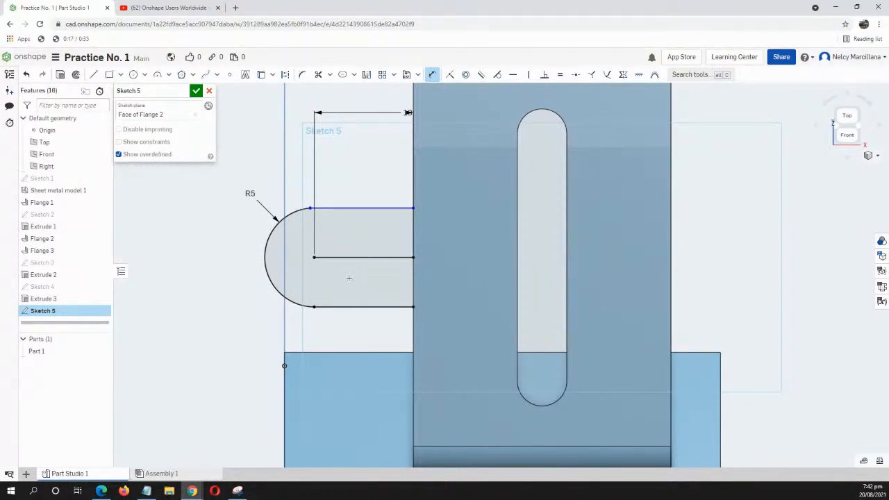
Draw a 5 mm diameter circle centred on the centre line's free end inside the rounded tab.
key("c")
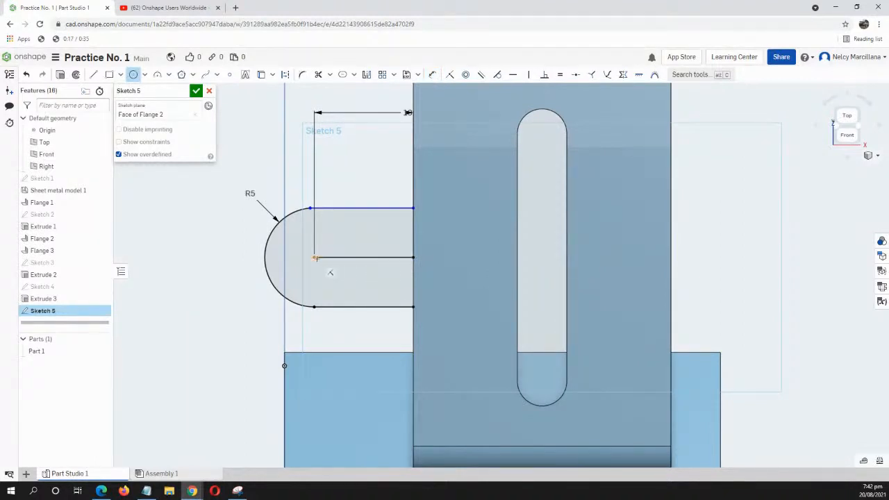
left_click(315, 257)
left_click(353, 243)
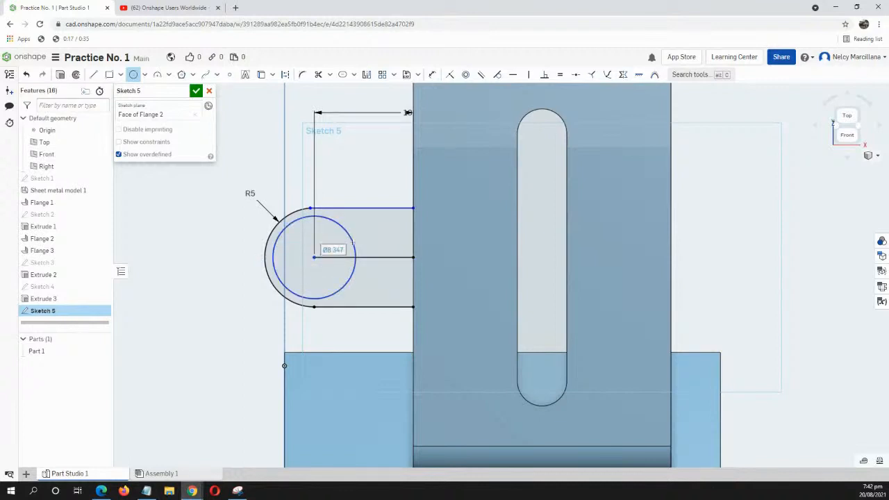
type("5")
key("Return")
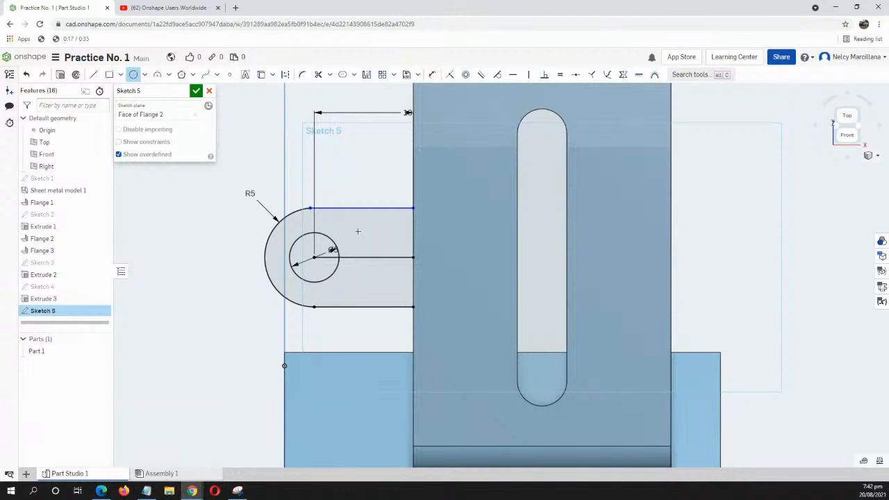
key("Escape")
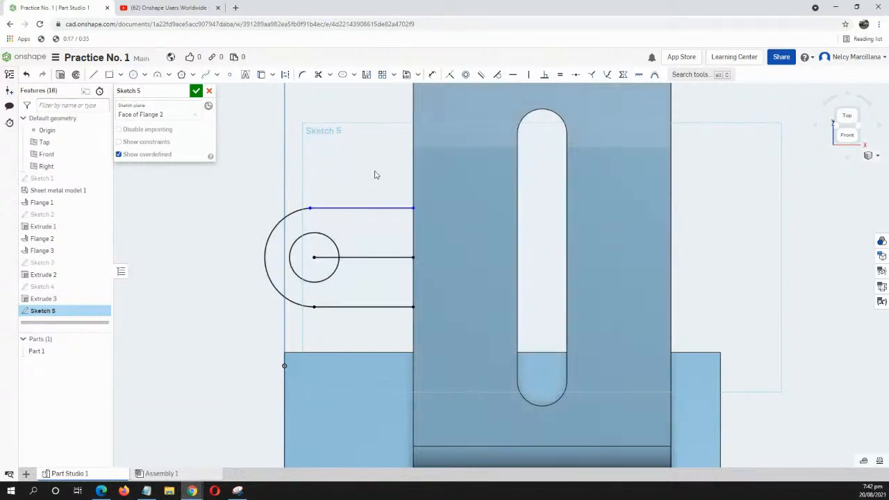
Make the tab's upper horizontal line tangent to the end arc and finish the sketch.
mouse_move(364, 209)
left_mouse_down()
mouse_move(367, 216)
mouse_move(343, 203)
mouse_move(362, 206)
left_mouse_up()
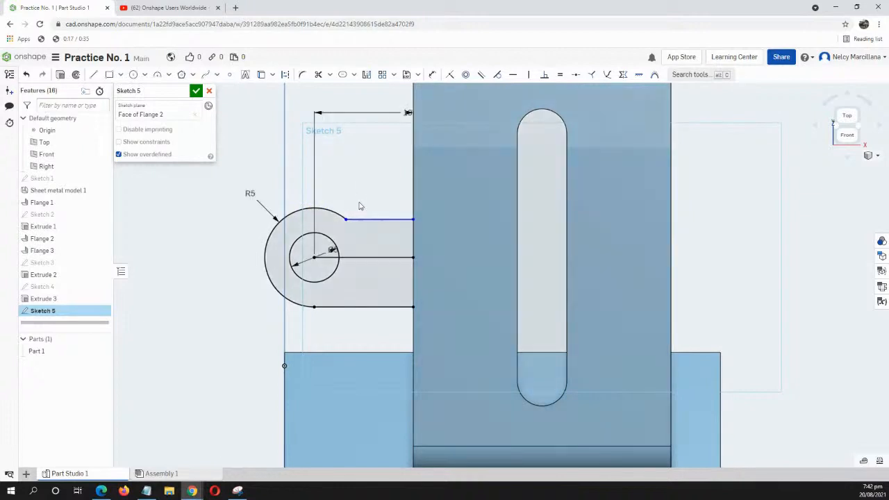
left_click(498, 76)
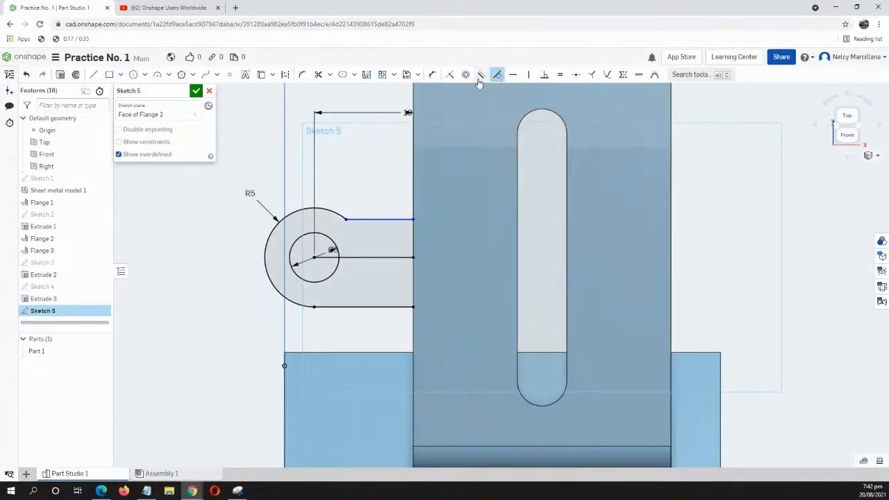
left_click(378, 220)
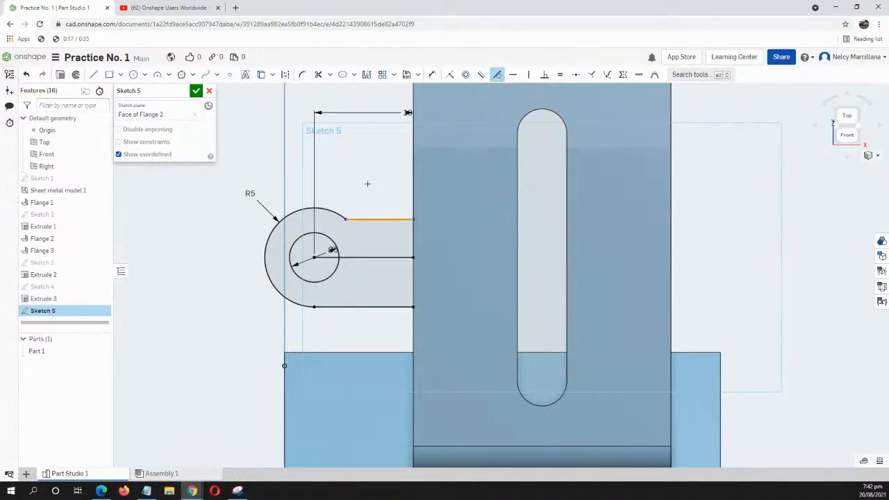
left_click(331, 211)
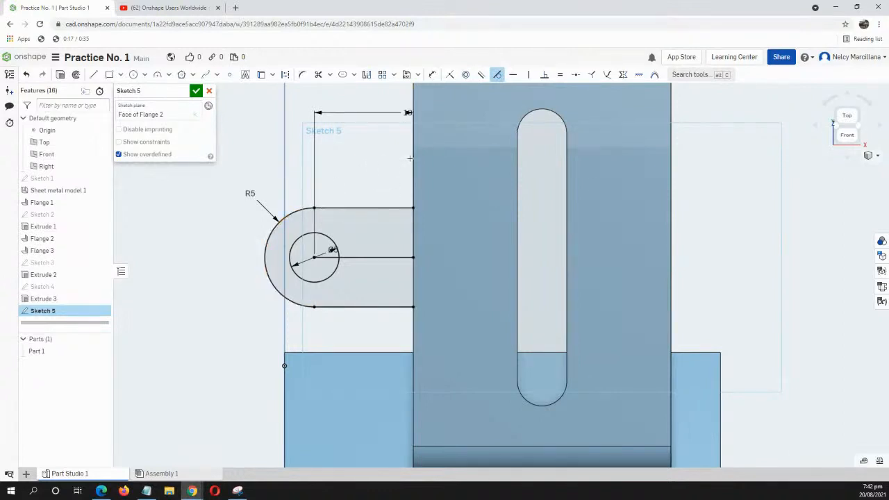
scroll(372, 313, "up", 1)
scroll(372, 314, "down", 2)
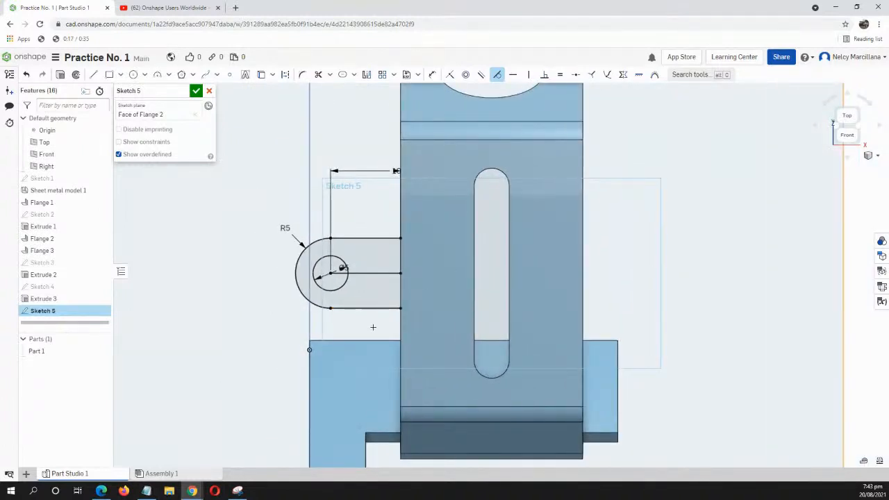
left_click(195, 91)
Create a sheet metal Tab from the rounded profile with its hole, merged with the slanted Flange 2.
mouse_move(389, 326)
right_mouse_down()
mouse_move(453, 320)
mouse_move(443, 321)
right_mouse_up()
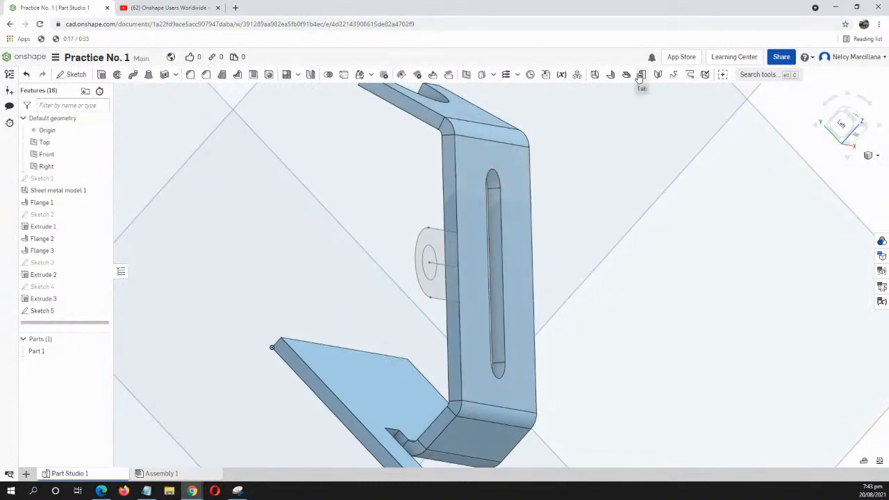
left_click(640, 77)
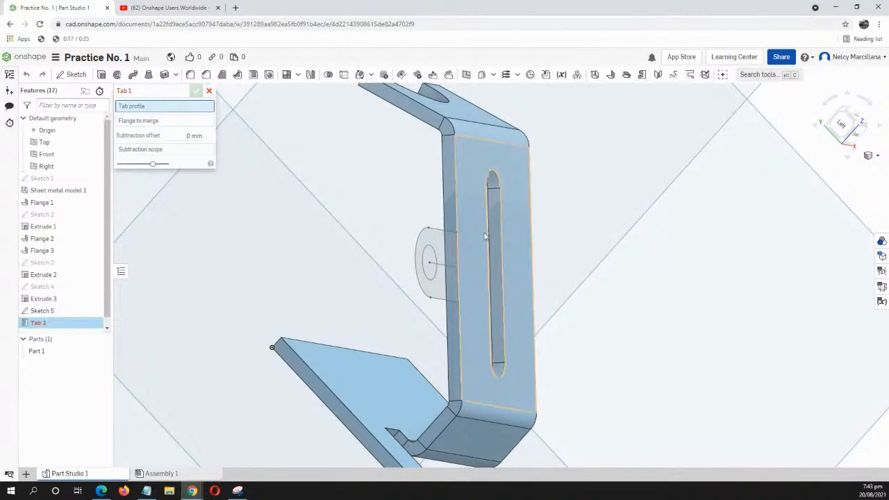
left_click(435, 243)
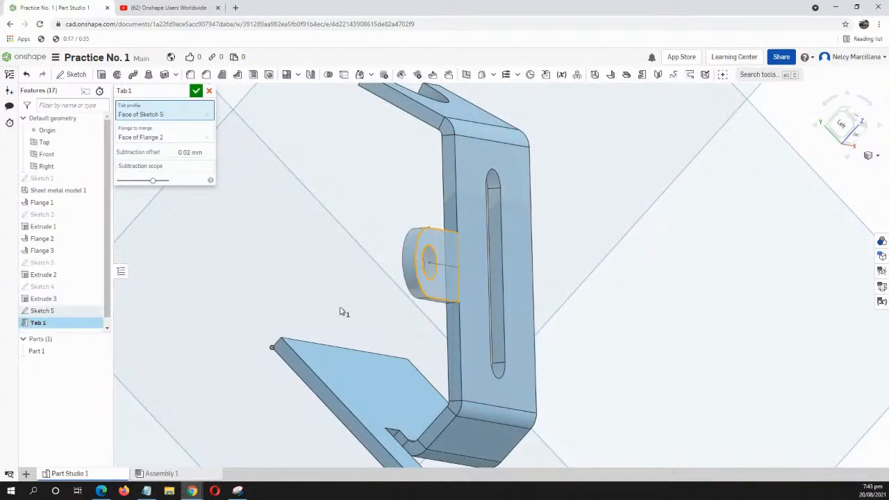
mouse_move(340, 311)
right_mouse_down()
mouse_move(373, 332)
mouse_move(428, 339)
mouse_move(367, 357)
mouse_move(286, 343)
mouse_move(284, 363)
mouse_move(313, 366)
mouse_move(329, 317)
right_mouse_up()
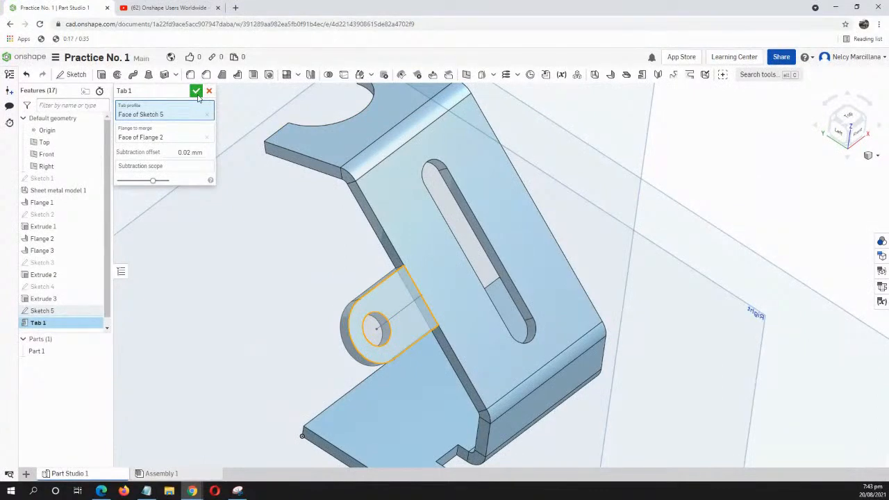
left_click(197, 91)
Start a 2 mm circular edge fillet with the two outer corner edges of the base plate's long free side.
left_click(869, 156)
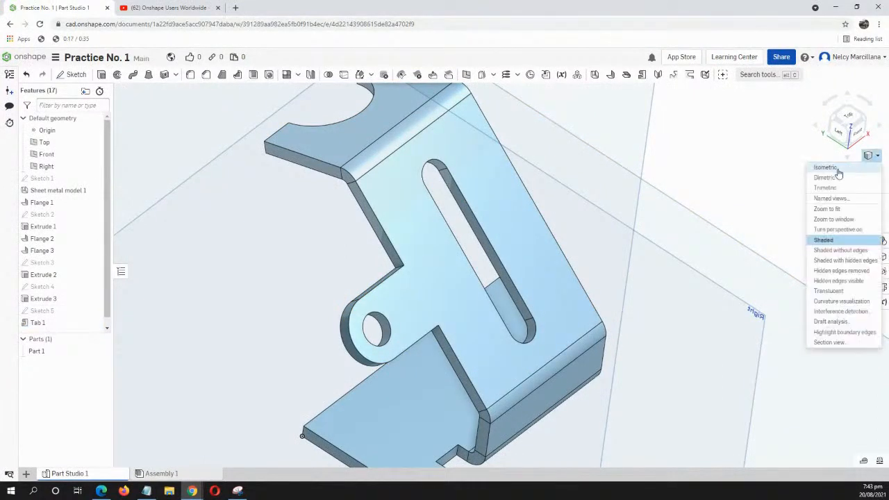
left_click(827, 168)
scroll(590, 286, "up", 5)
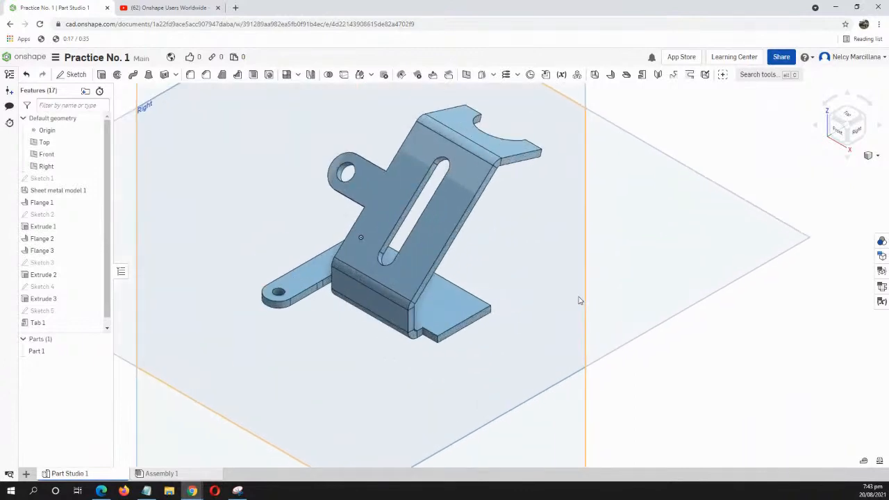
middle_click_drag(507, 310, 565, 349)
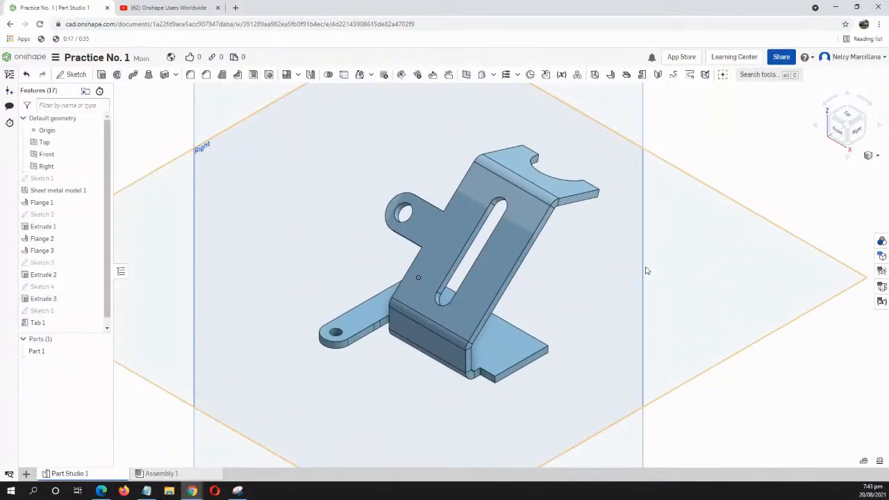
key("shift+f")
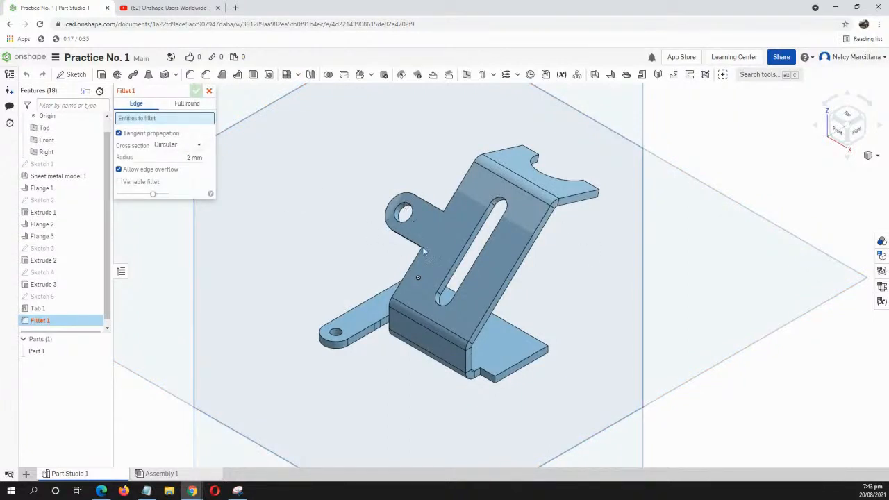
right_click_drag(546, 276, 525, 342)
scroll(525, 342, "up", 5)
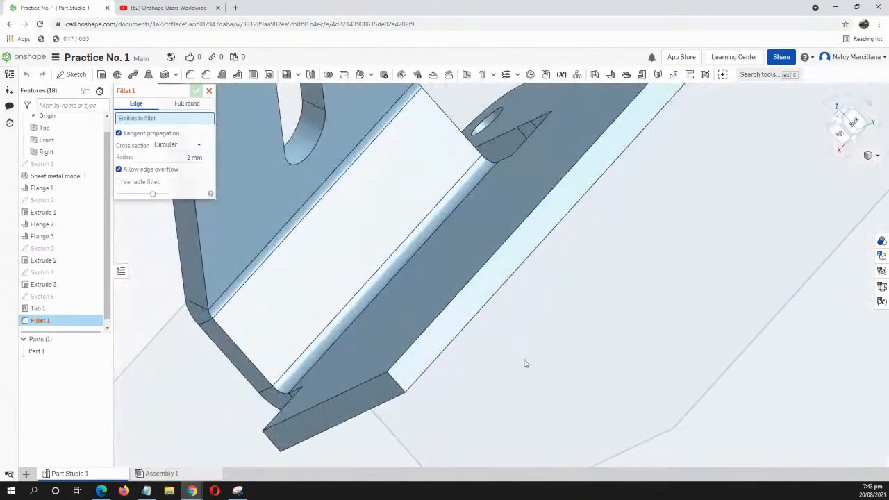
left_click(399, 388)
right_click_drag(699, 234, 601, 327)
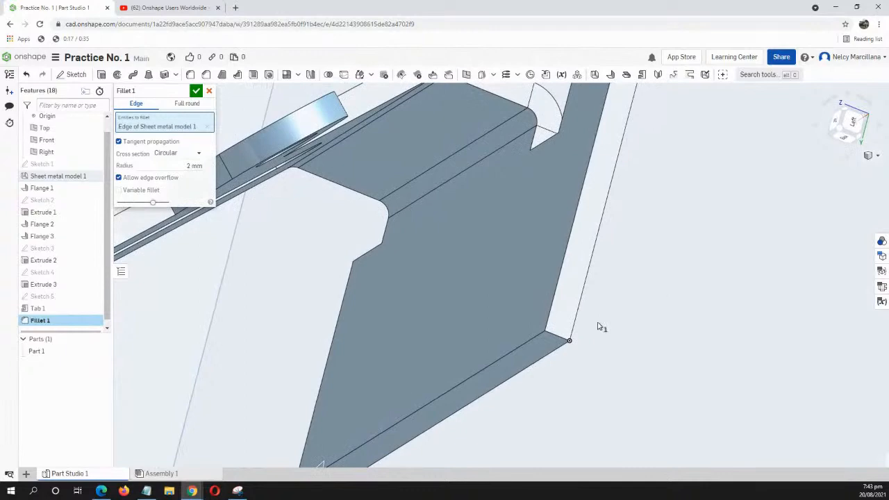
left_click(556, 335)
right_click_drag(728, 214, 760, 206)
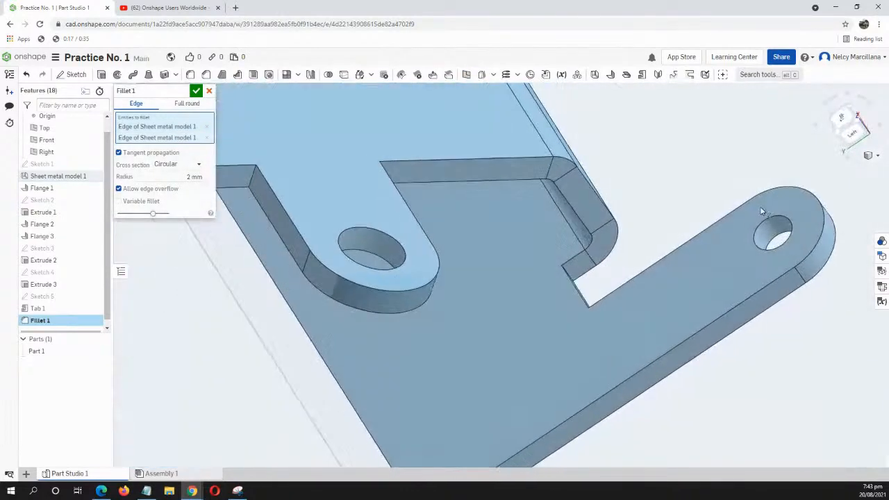
Add to the fillet both end corner edges of the upper flange's arm on the tab side of the arc cutout.
scroll(545, 223, "up", 4)
scroll(531, 228, "down", 8)
middle_click_drag(525, 248, 580, 228)
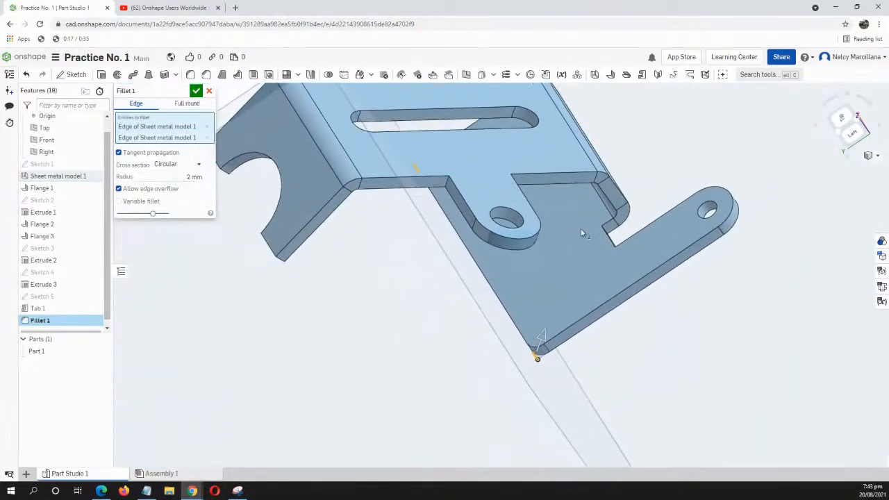
right_click_drag(581, 229, 603, 235)
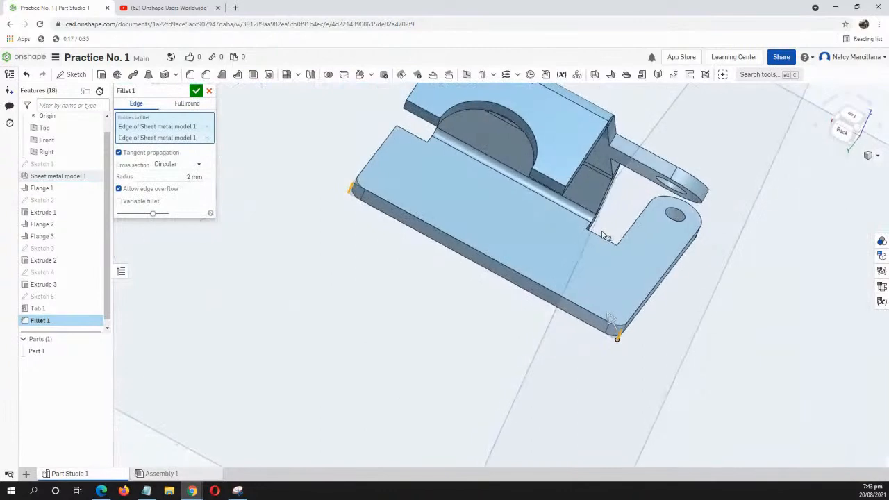
left_click(564, 190)
scroll(490, 245, "up", 4)
middle_click_drag(492, 176, 460, 382)
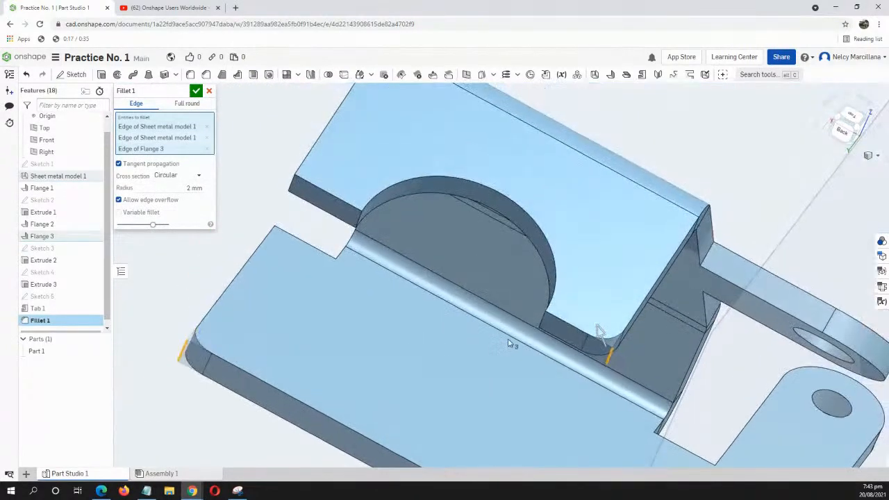
right_click_drag(509, 343, 433, 336)
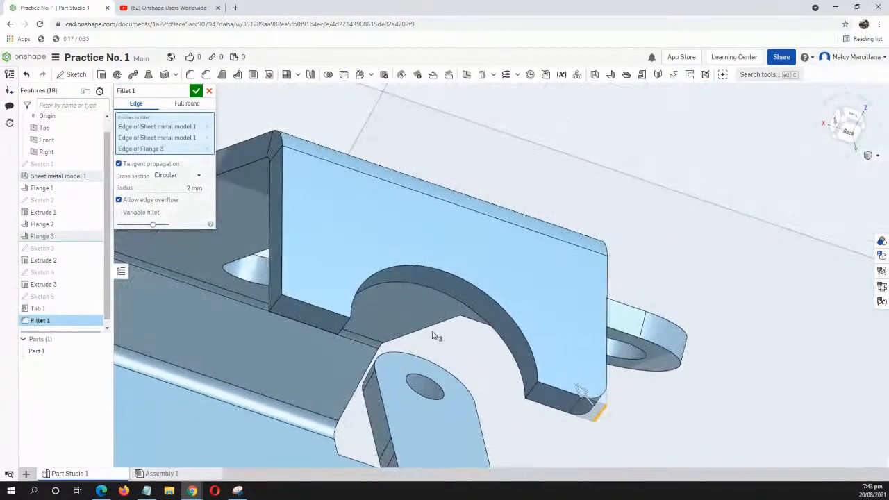
left_click(537, 382)
scroll(463, 356, "up", 1)
scroll(463, 355, "down", 2)
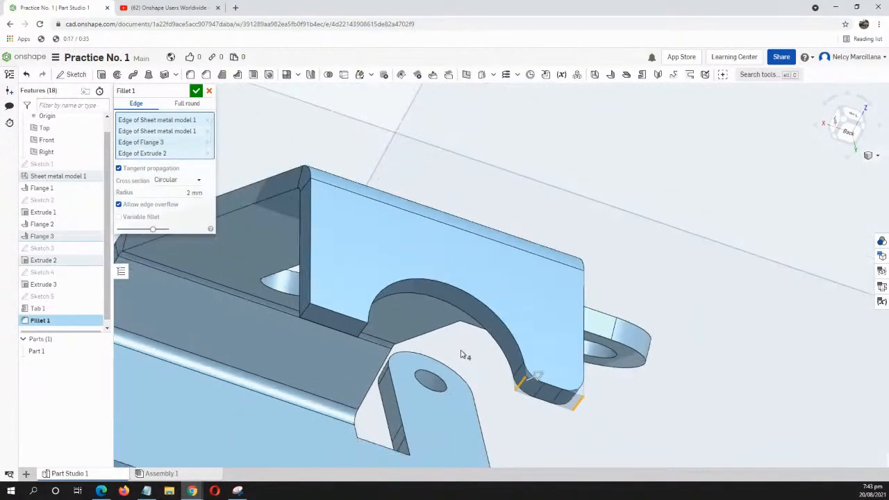
Add to the fillet both end corner edges of the upper flange's arm opposite the tab side.
right_click_drag(464, 355, 432, 344)
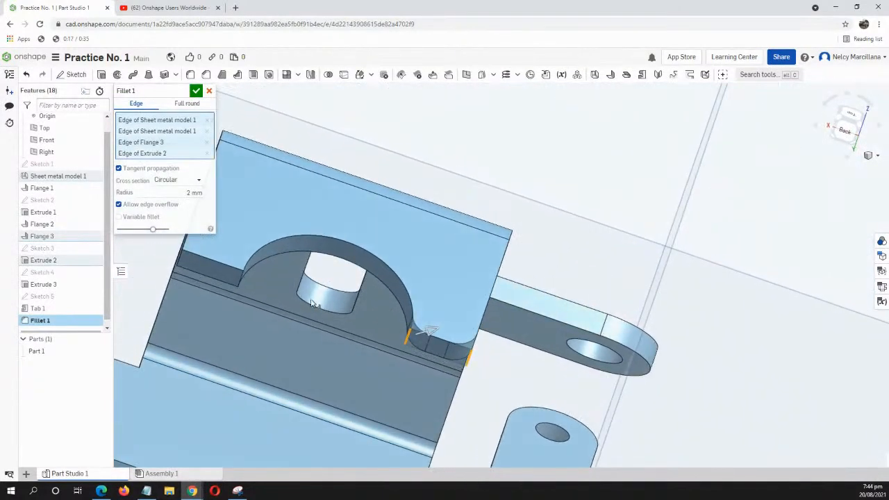
left_click(243, 281)
right_click_drag(361, 343, 452, 351)
left_click(617, 349)
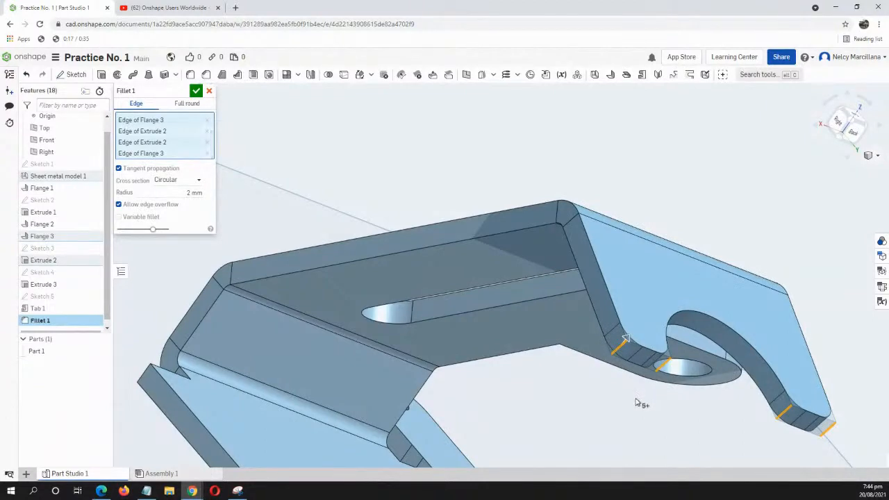
Add the base plate's corner edge beside the notch, opposite the tab side, and apply the 2 mm fillet.
right_click_drag(566, 411, 507, 416)
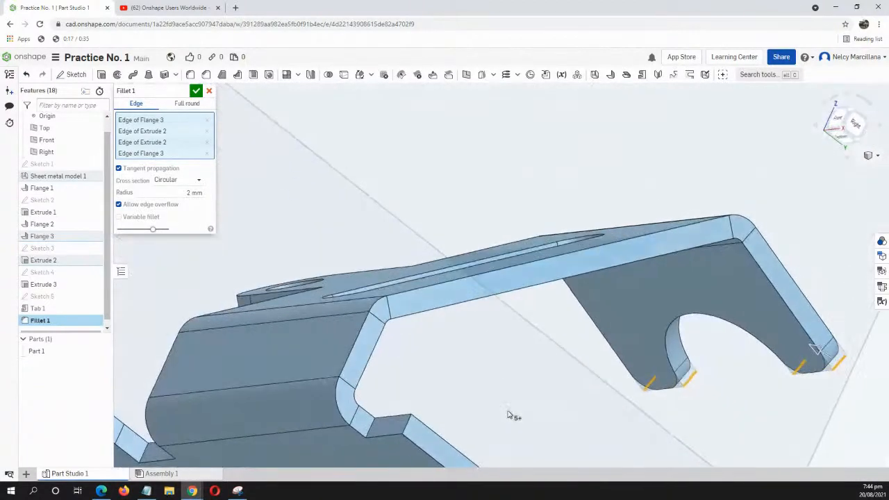
left_click(410, 426)
right_click_drag(448, 391, 565, 416)
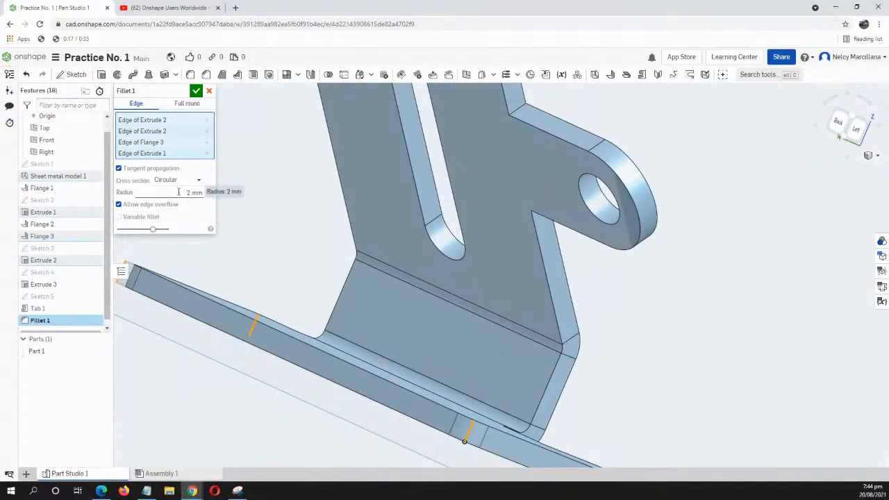
left_click(197, 91)
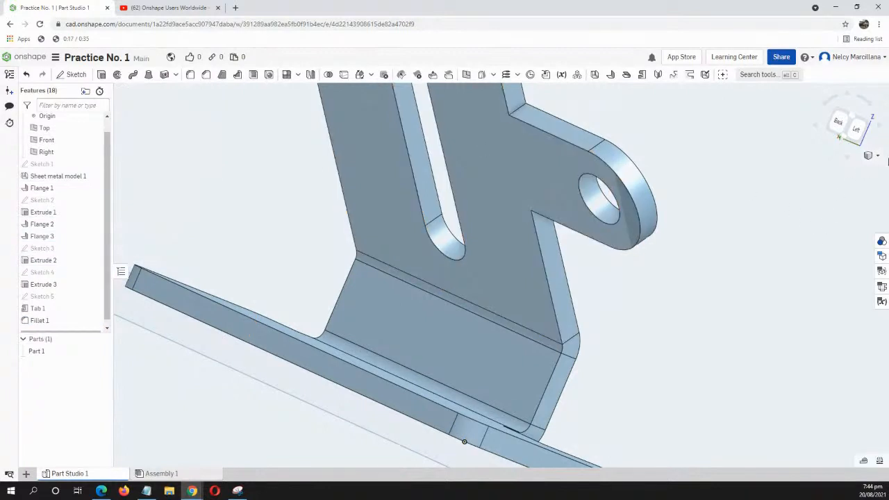
left_click(877, 156)
left_click(840, 169)
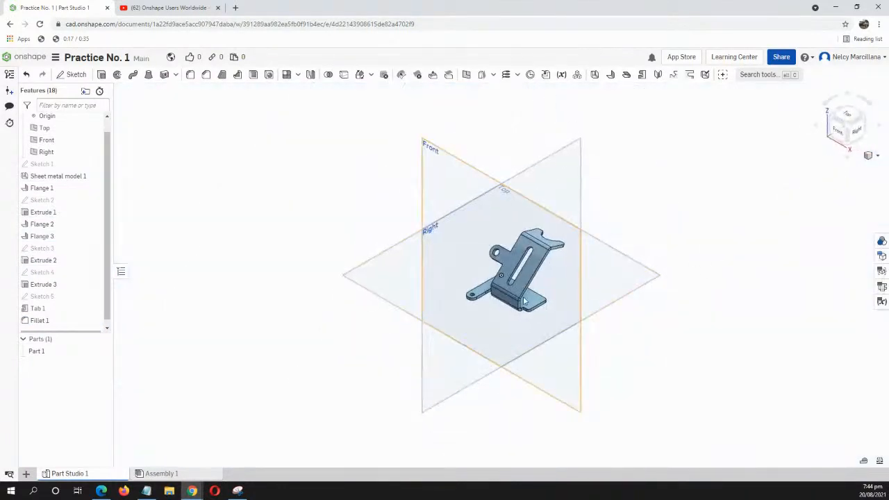
Hide the Top, Front and Right planes and the origin so only the finished bracket is displayed.
scroll(524, 300, "up", 3)
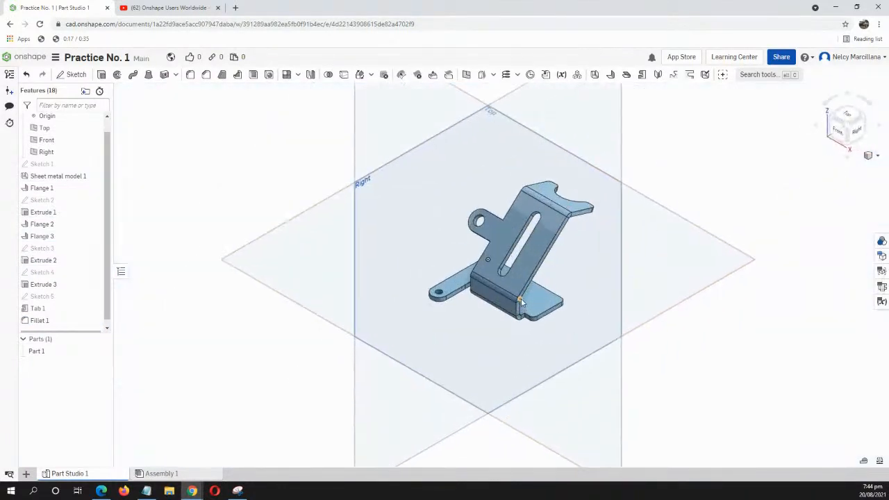
left_click(94, 128)
left_click(93, 140)
left_click(93, 152)
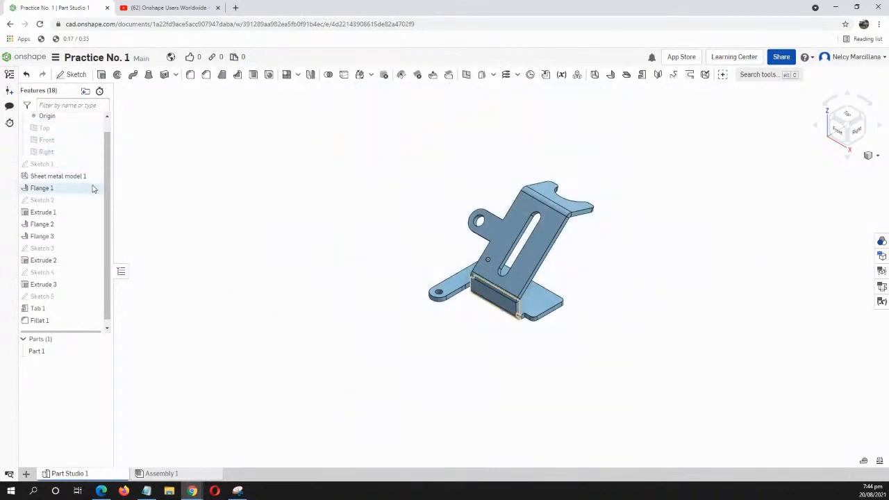
scroll(88, 139, "up", 1)
left_click(94, 131)
scroll(573, 285, "up", 5)
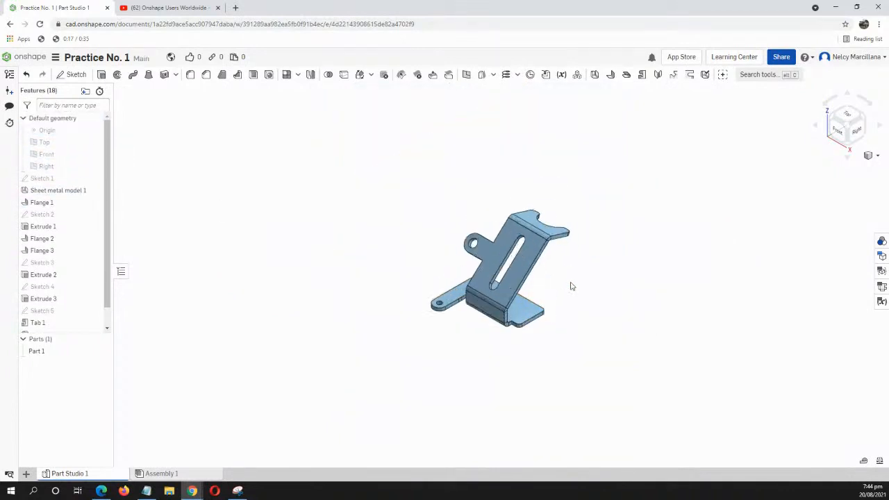
scroll(584, 298, "up", 2)
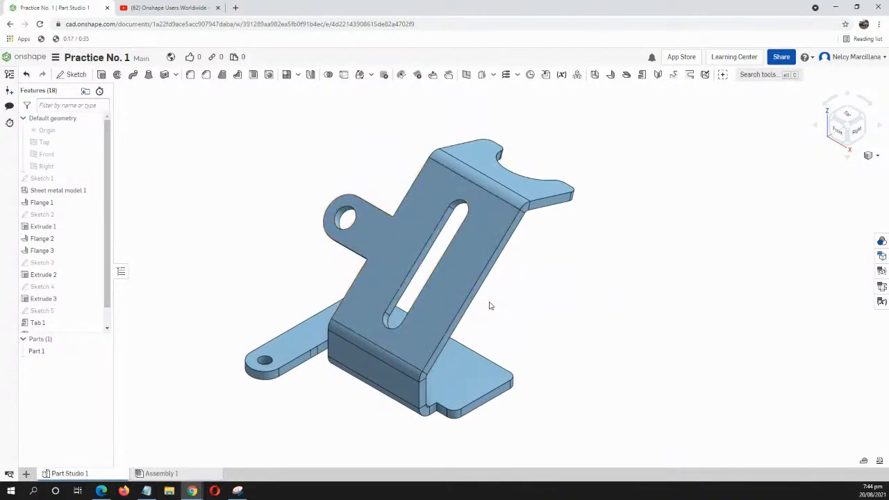
middle_click_drag(468, 300, 515, 288)
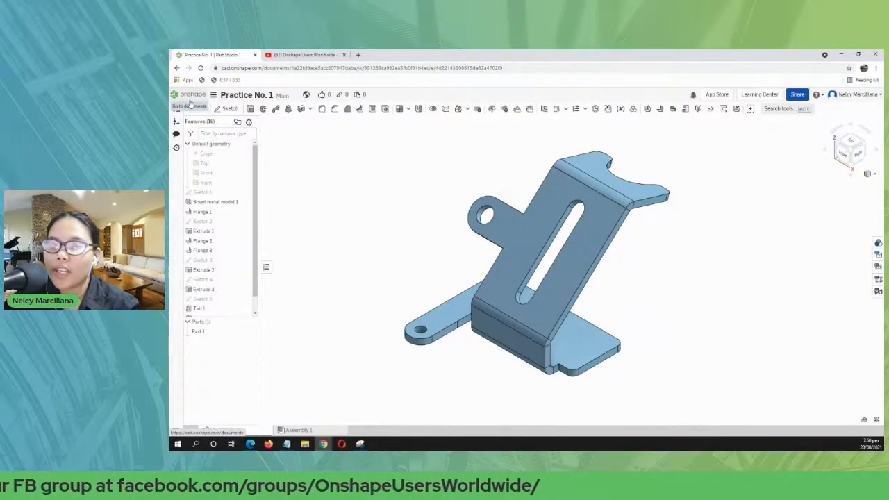
Leave the bracket document and create a new public document named "Practice 2".
left_click(191, 102)
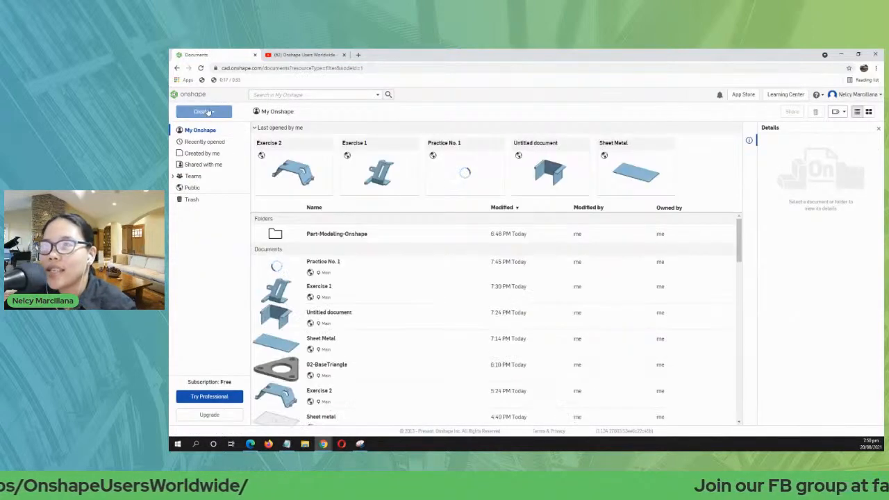
left_click(203, 113)
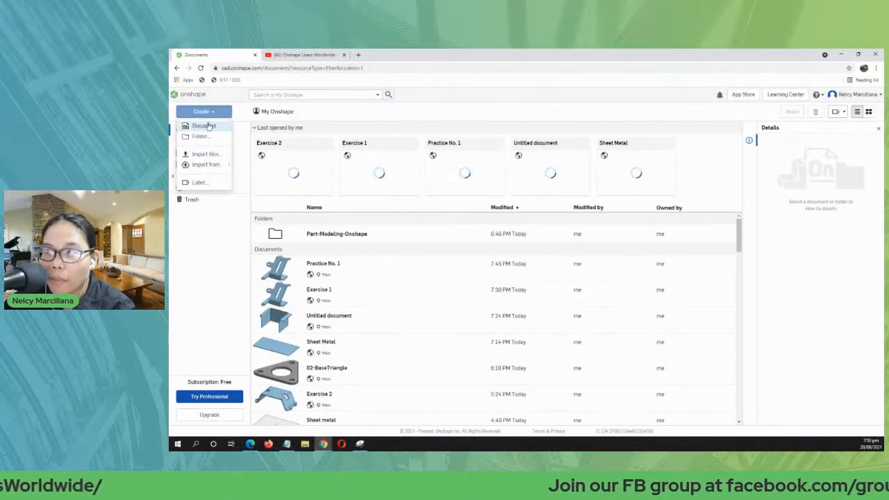
left_click(204, 125)
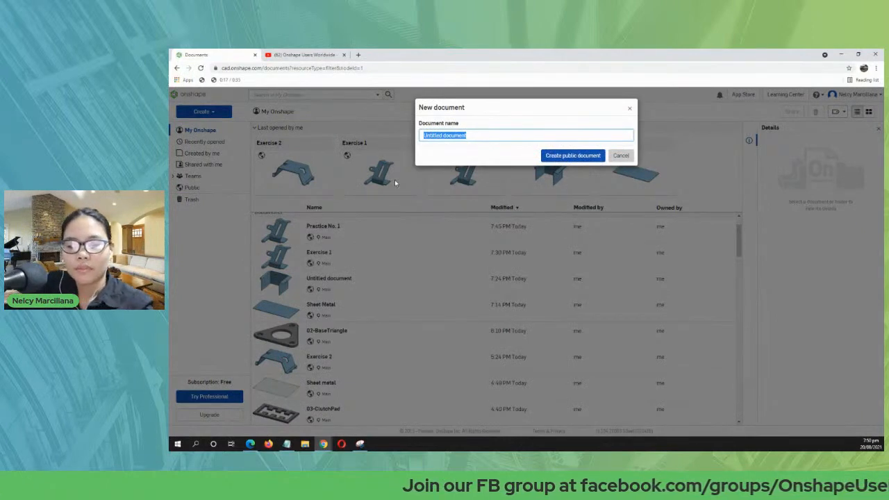
type("Practi")
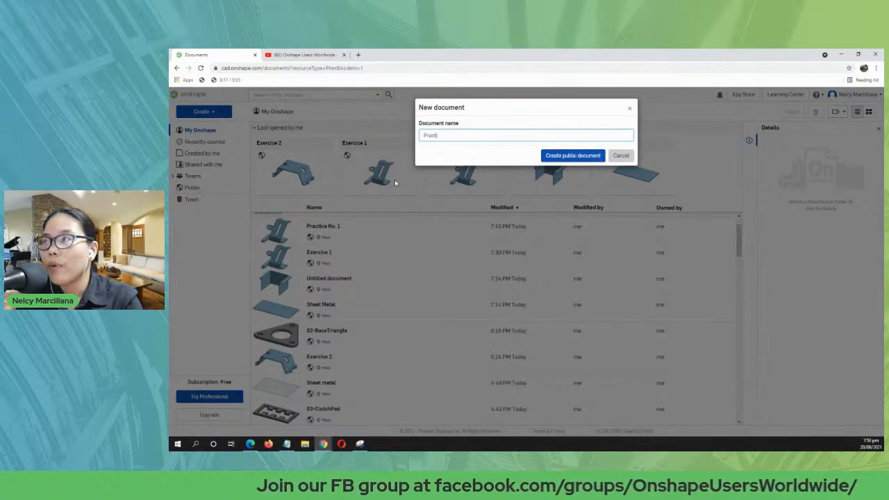
type("ce 2")
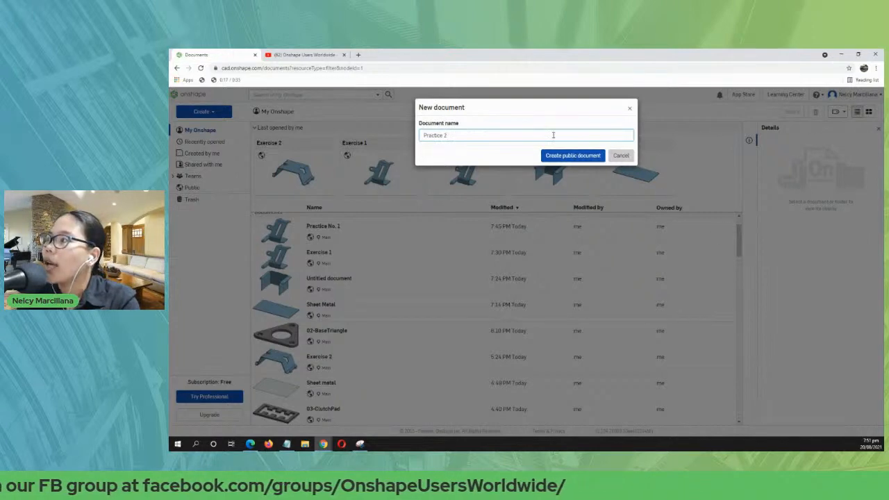
left_click(556, 159)
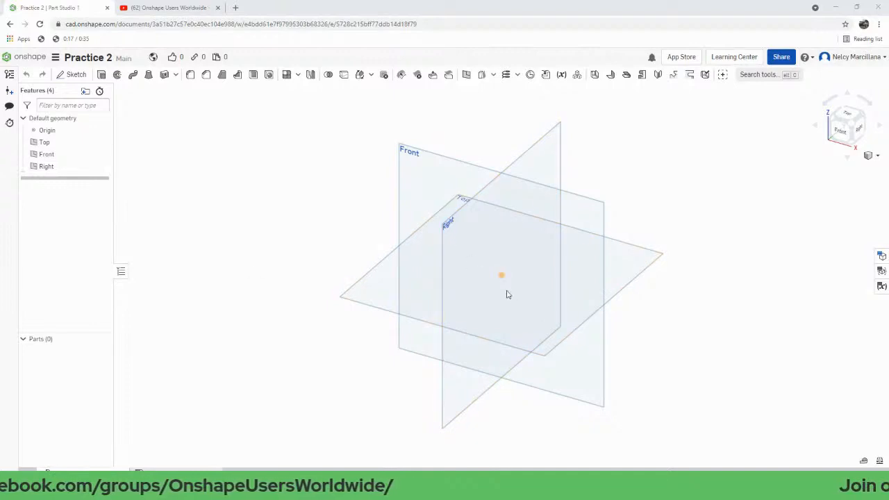
Start a new sketch on the Top plane and view it normal to the plane.
scroll(507, 294, "up", 1)
mouse_move(519, 315)
middle_mouse_down()
mouse_move(452, 306)
mouse_move(473, 316)
middle_mouse_up()
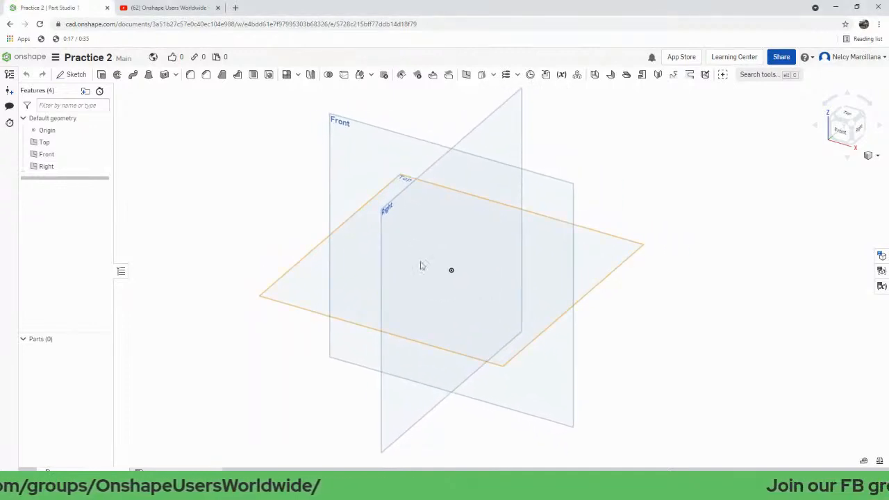
left_click(77, 76)
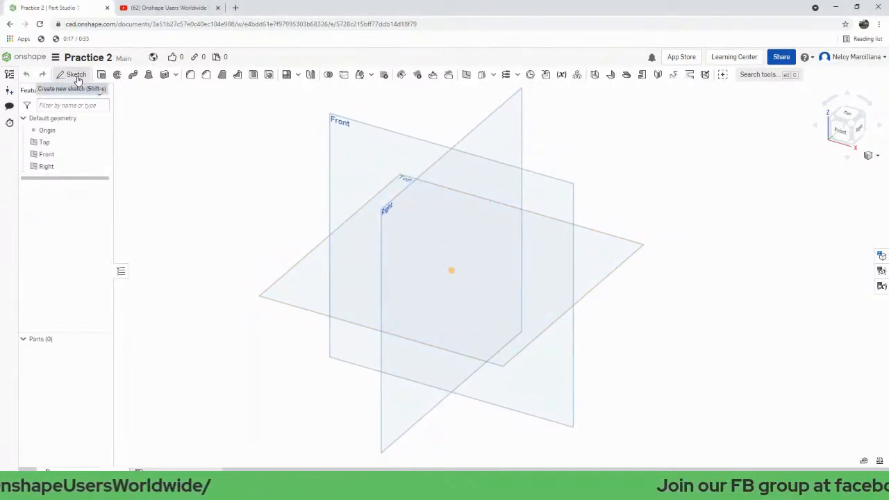
left_click(313, 299)
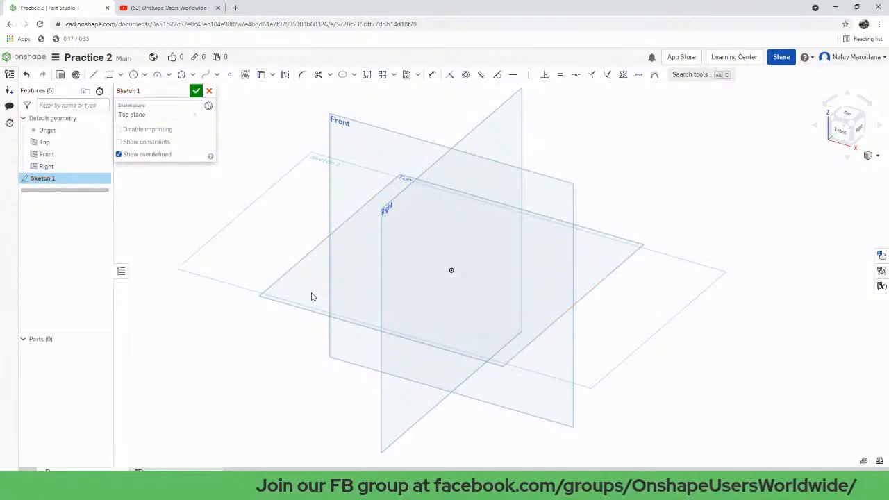
key("n")
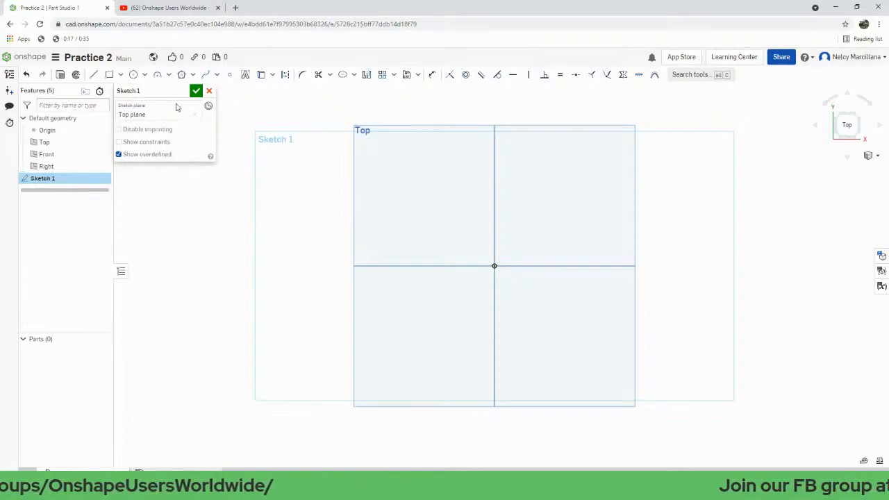
Sketch a center point rectangle about 5.1 by 2.2 in, centred on the origin with its long sides horizontal.
left_click(120, 75)
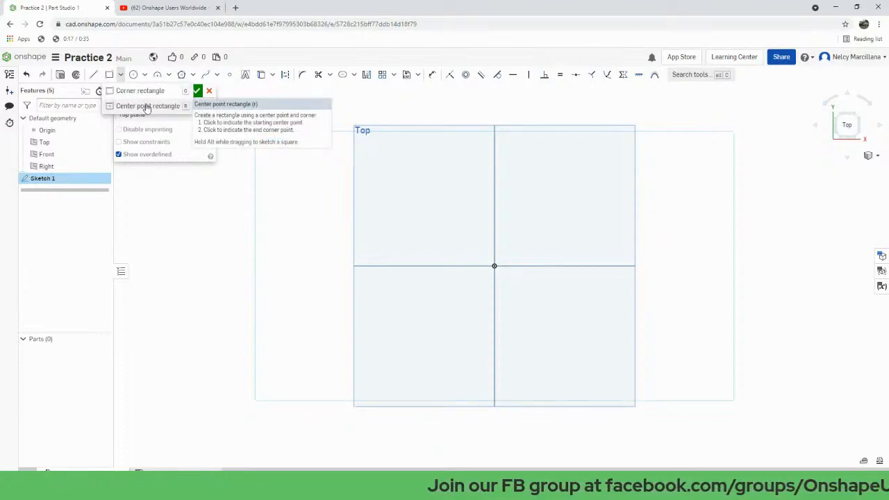
left_click(147, 106)
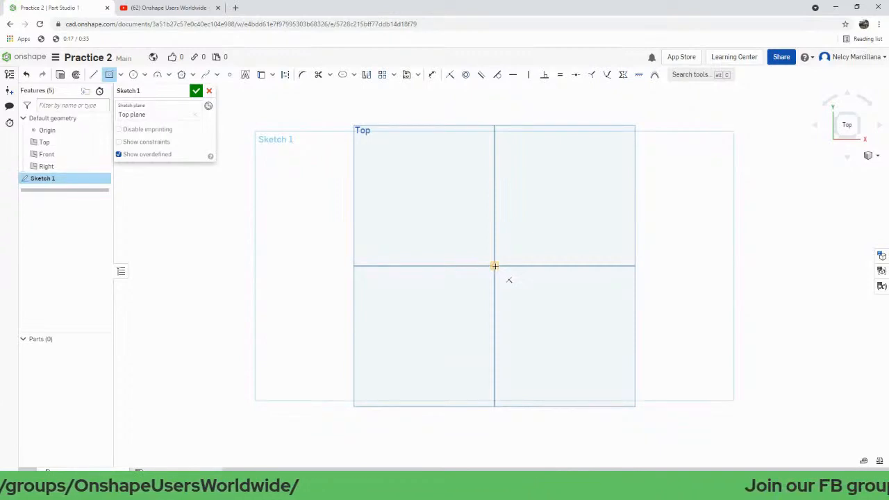
left_click_drag(494, 266, 615, 214)
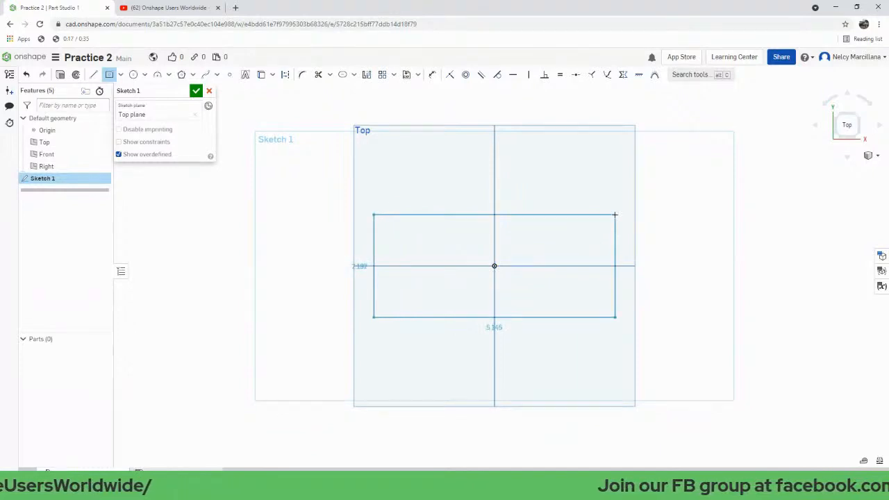
left_click(615, 215)
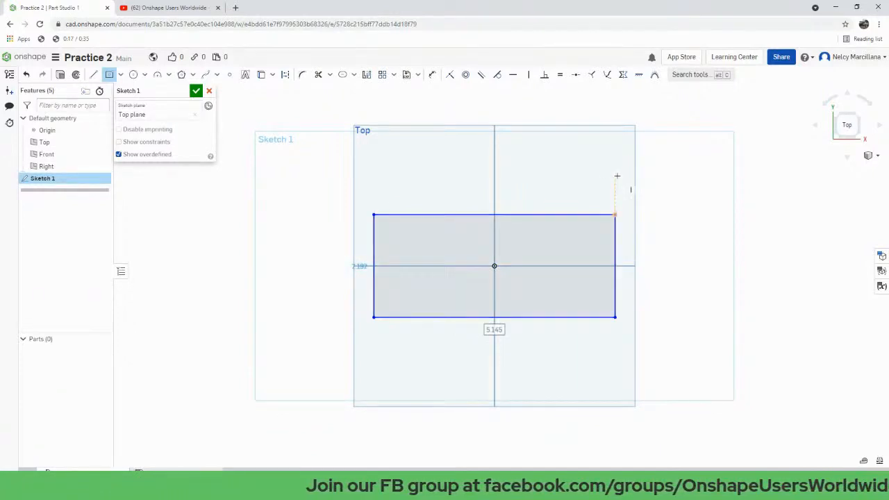
key("Escape")
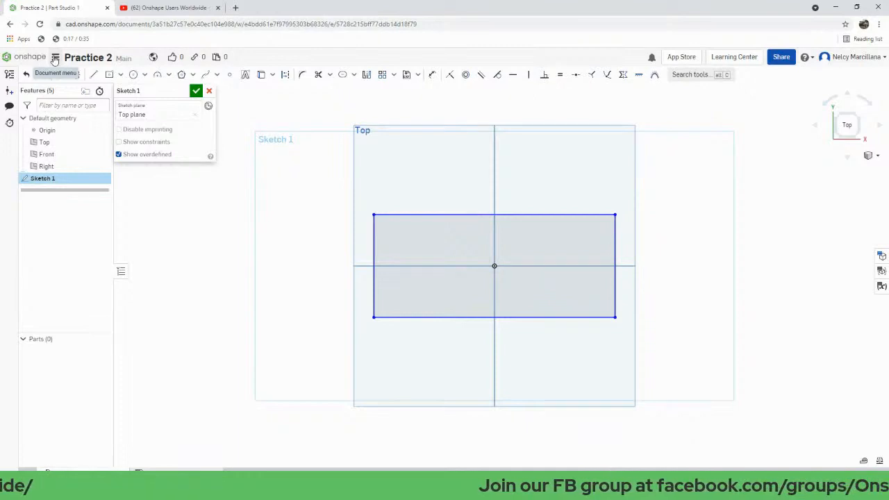
Set the workspace's default length unit to Millimeter.
left_click(55, 61)
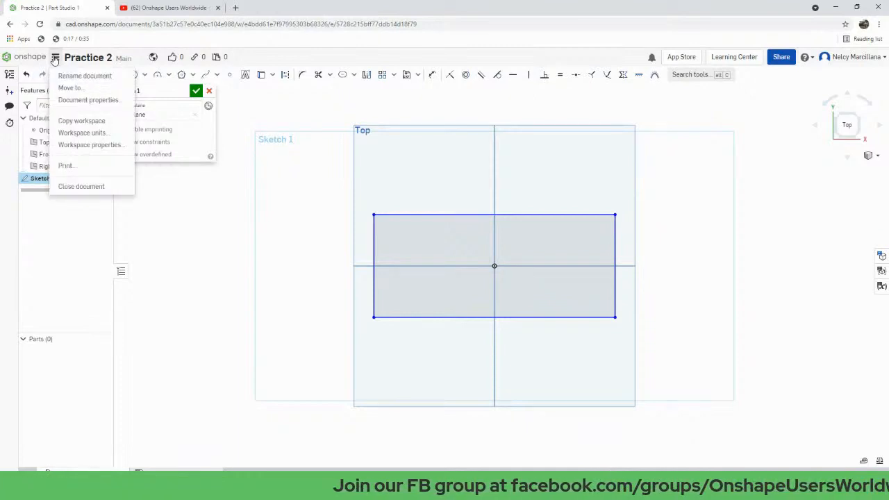
left_click(103, 138)
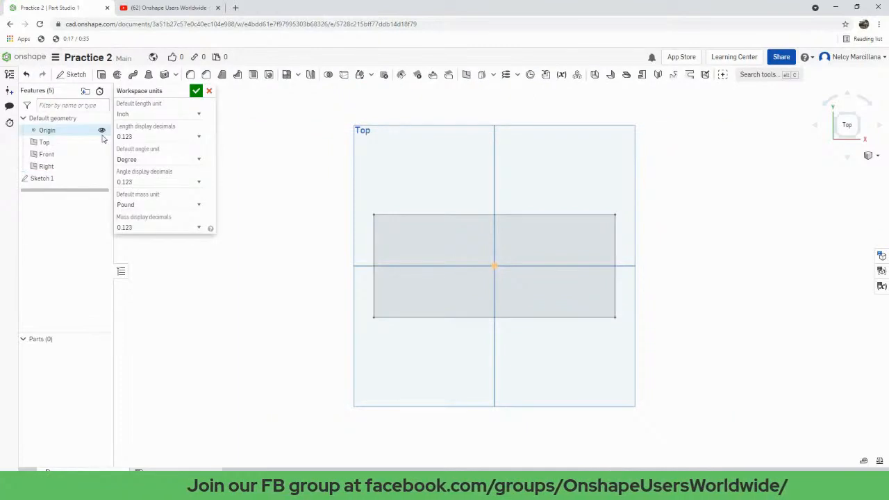
left_click(157, 114)
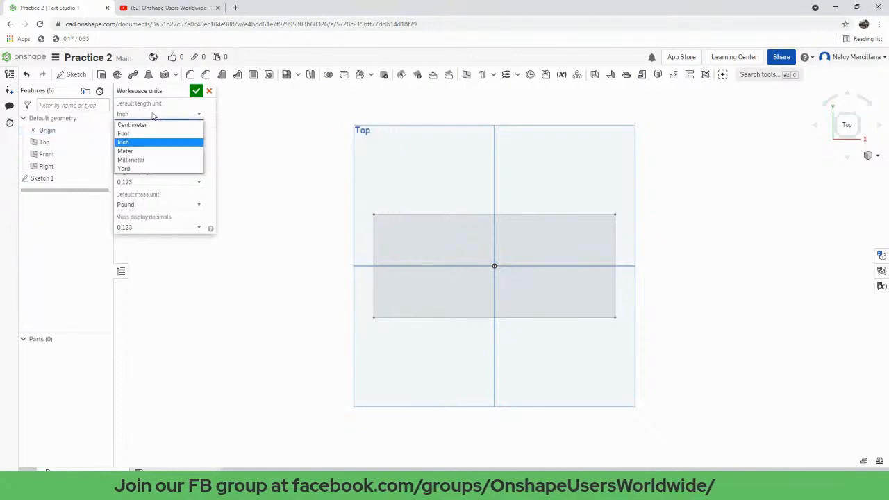
left_click(149, 160)
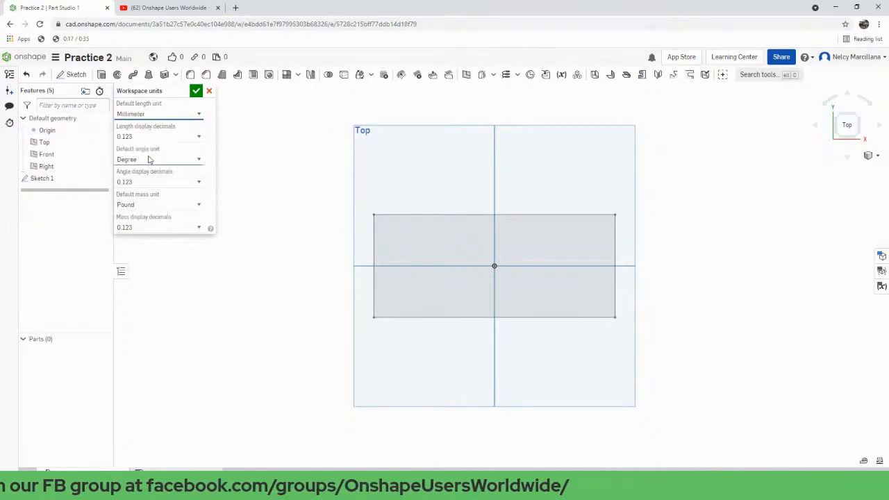
left_click(197, 92)
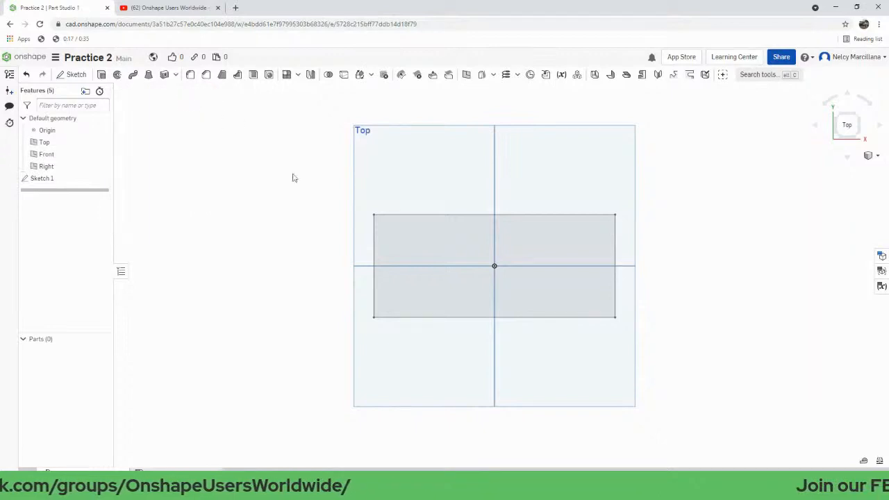
scroll(655, 294, "up", 2)
scroll(582, 280, "down", 2)
mouse_move(583, 282)
middle_mouse_down()
mouse_move(602, 298)
mouse_move(598, 293)
middle_mouse_up()
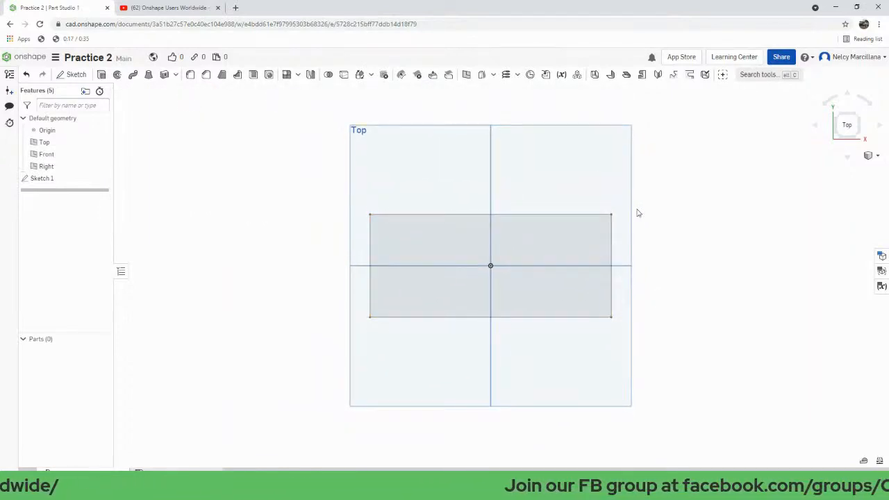
left_click(571, 215)
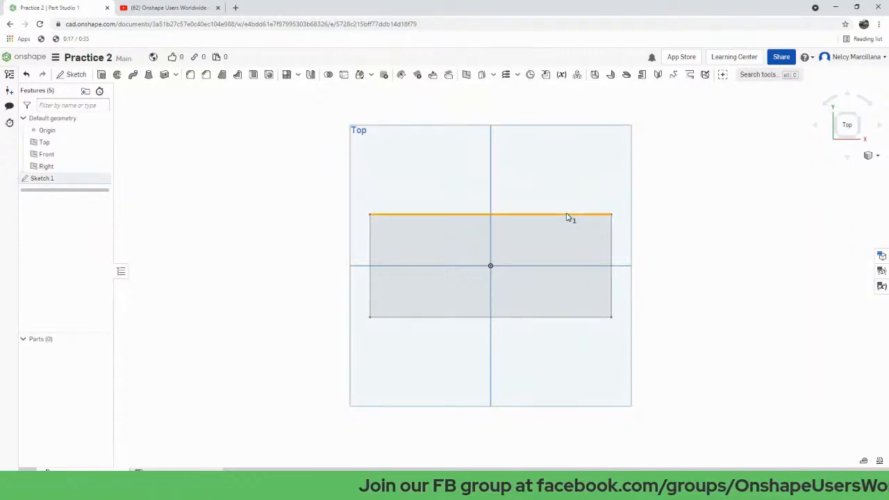
left_click(682, 230)
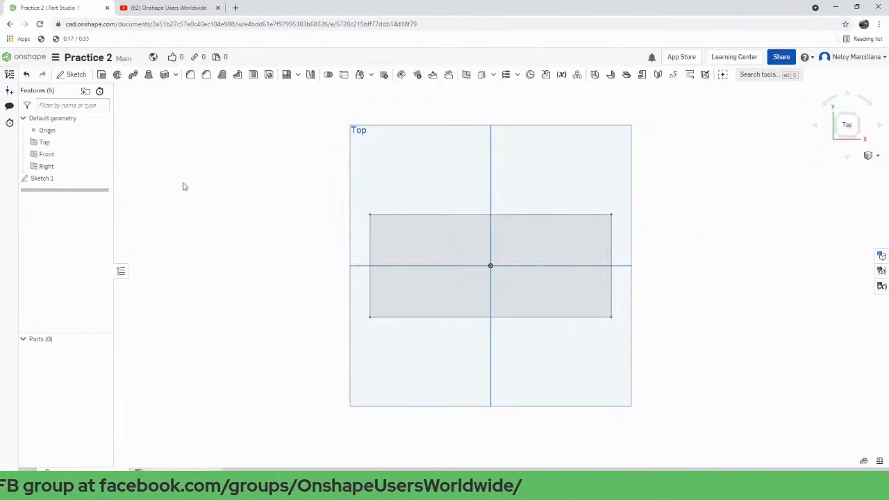
Reopen the rectangle's sketch for editing and dimension the distance between its two long sides as 50 mm.
left_click(68, 178)
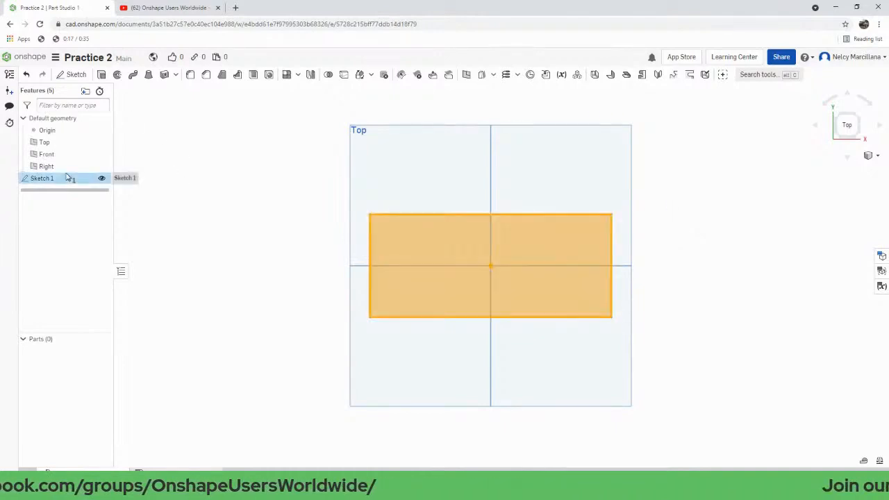
right_click(72, 179)
left_click(90, 197)
key("d")
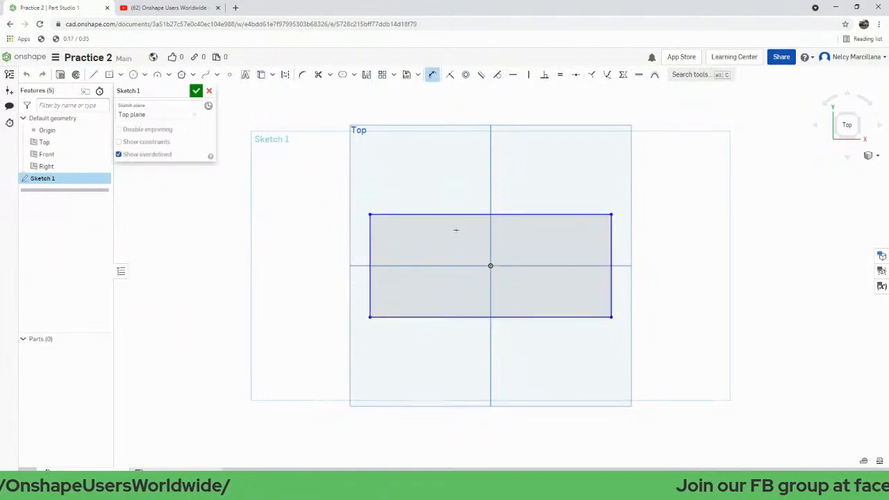
left_click(453, 215)
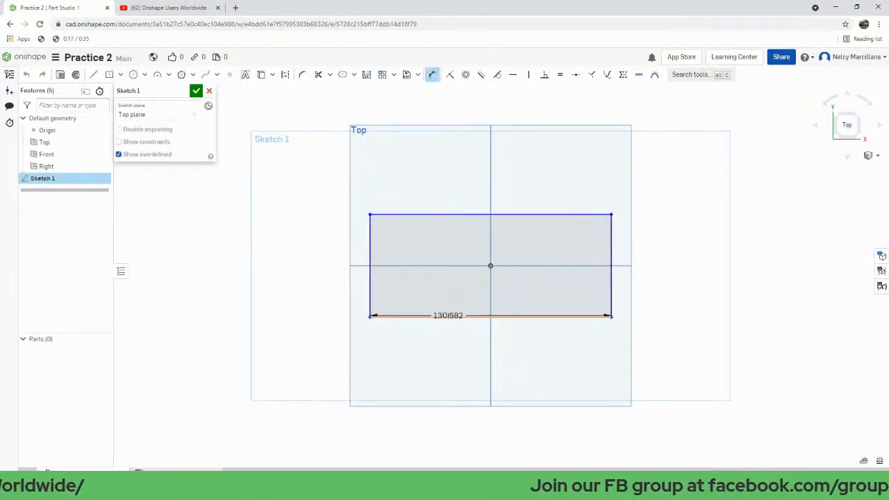
left_click(449, 317)
left_click(272, 276)
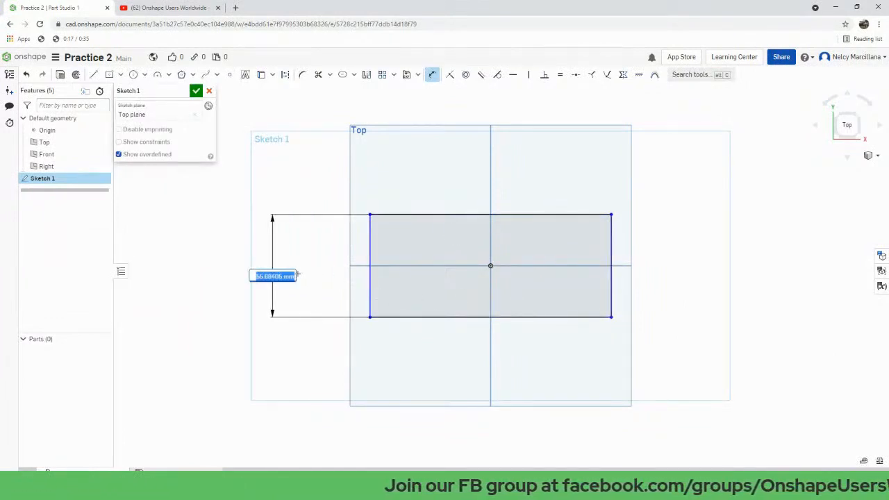
type("50")
key("Return")
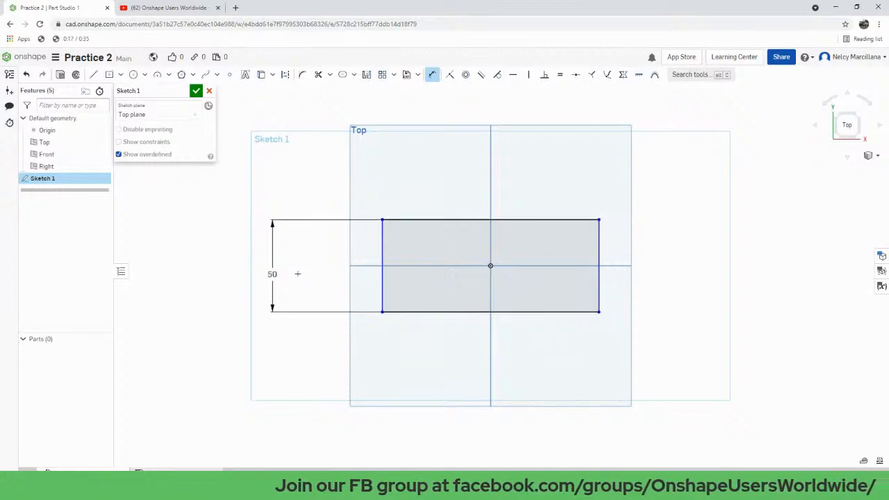
Dimension the distance between the rectangle's two short sides as 100 mm.
left_click(383, 295)
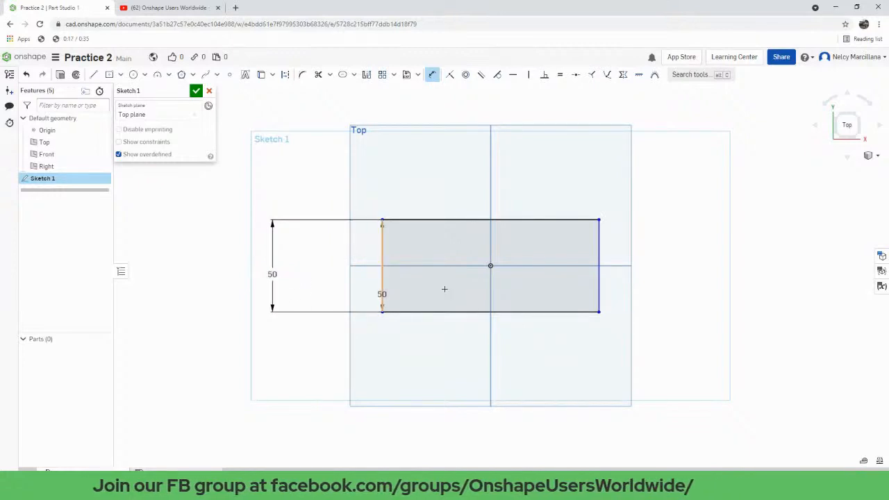
left_click(599, 299)
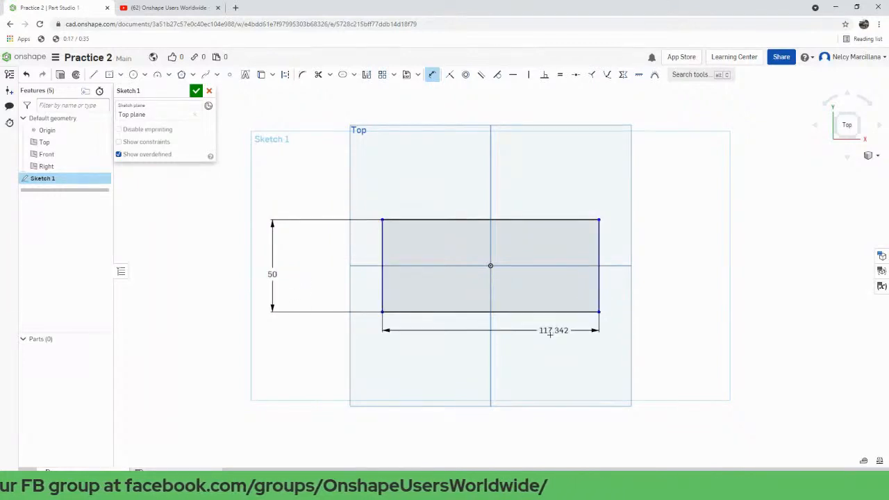
left_click(546, 340)
type("100")
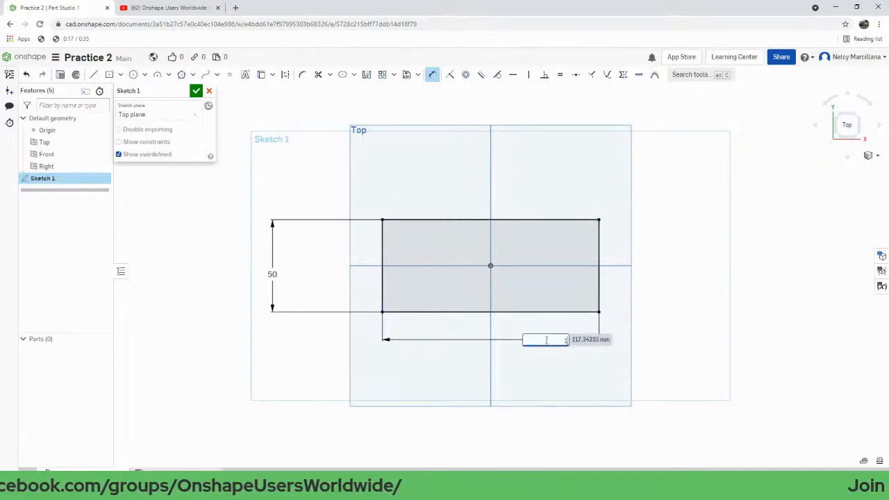
key("Return")
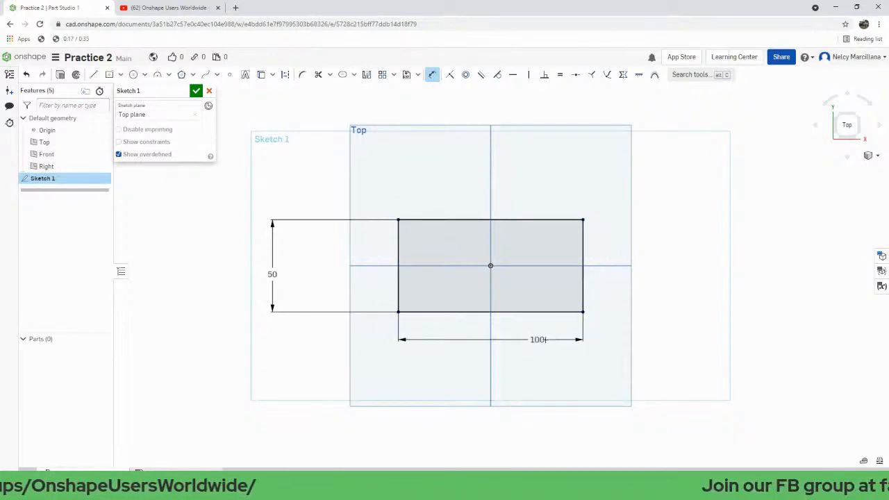
Sketch a 9 mm diameter circle centred on the rectangle's left short side, above the origin's height.
scroll(500, 298, "down", 2)
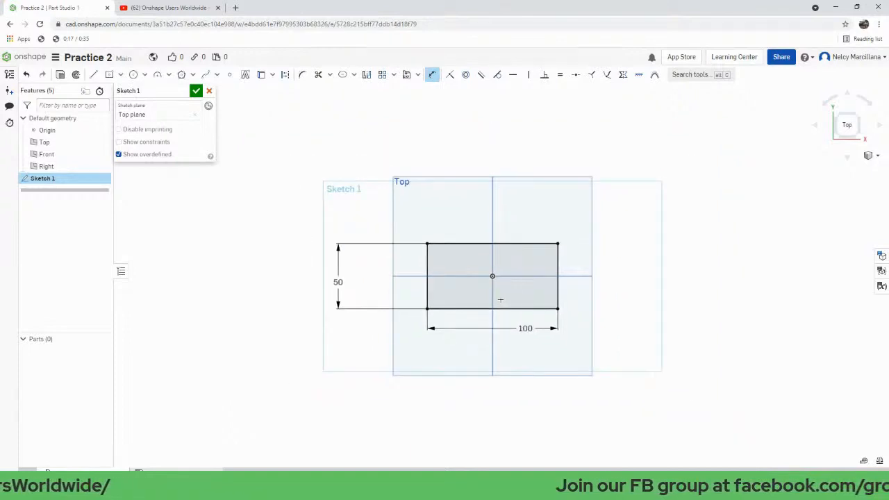
scroll(488, 294, "up", 3)
middle_click_drag(452, 315, 442, 349)
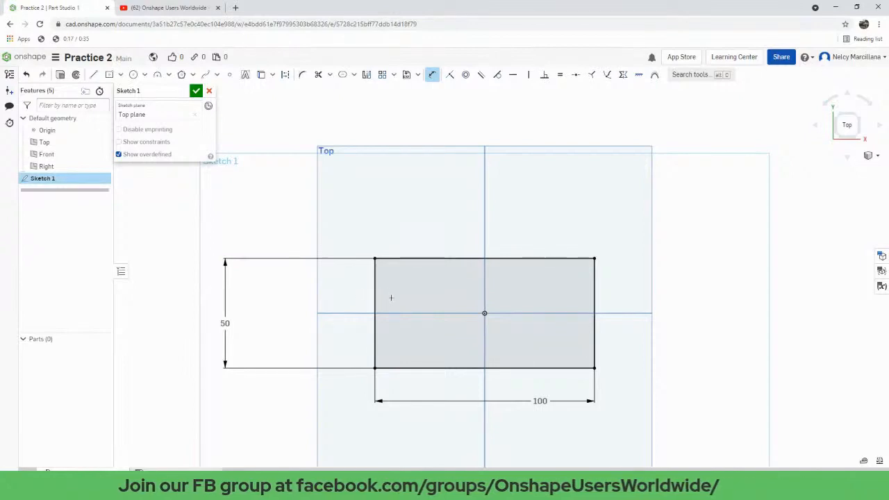
key("c")
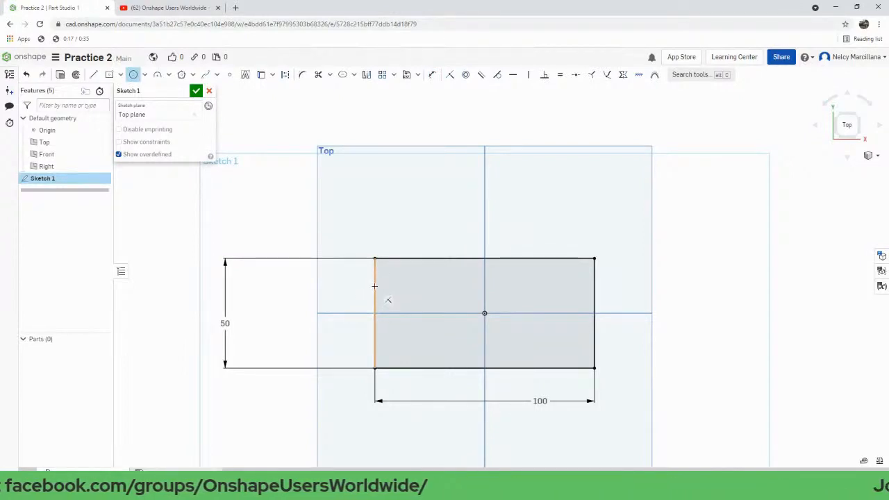
left_click(374, 287)
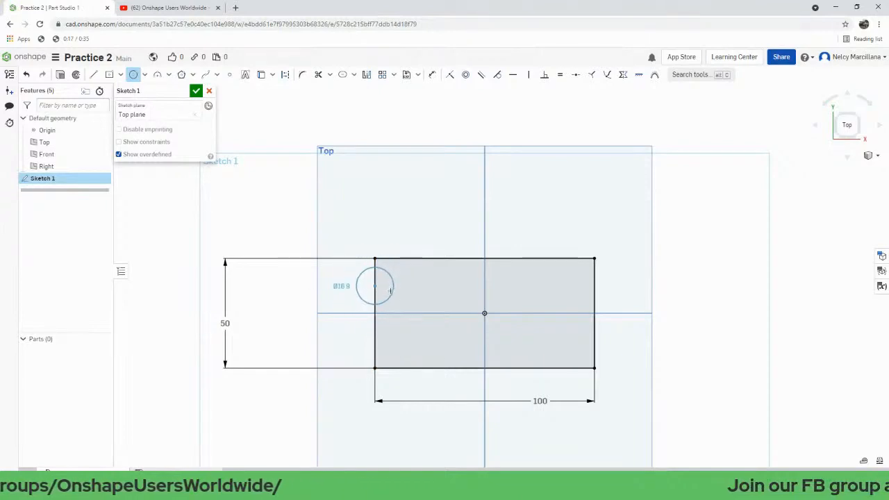
left_click(391, 290)
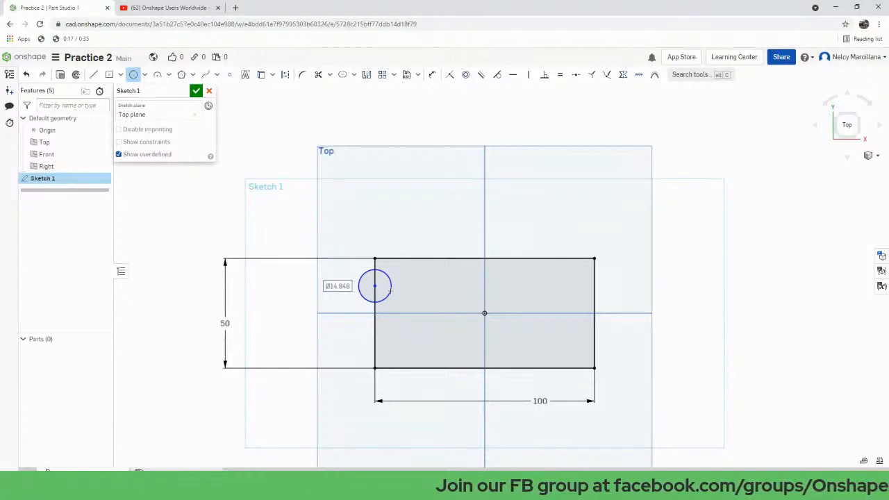
type("8")
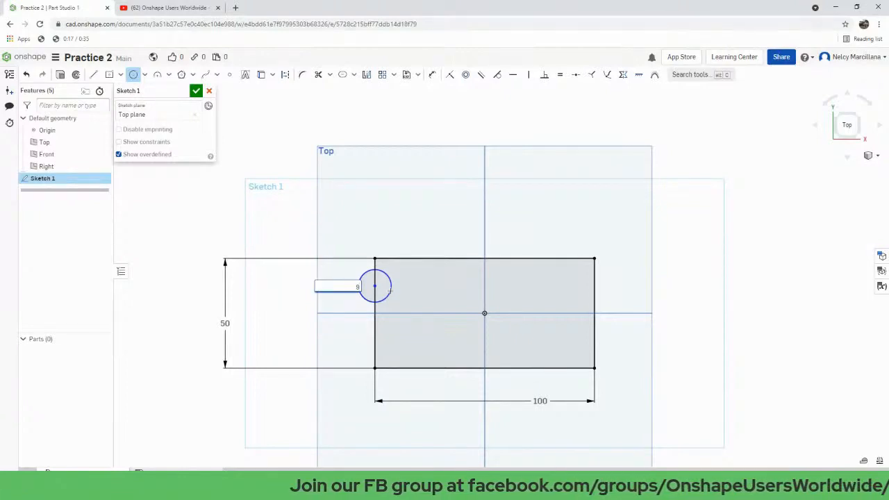
key("Return")
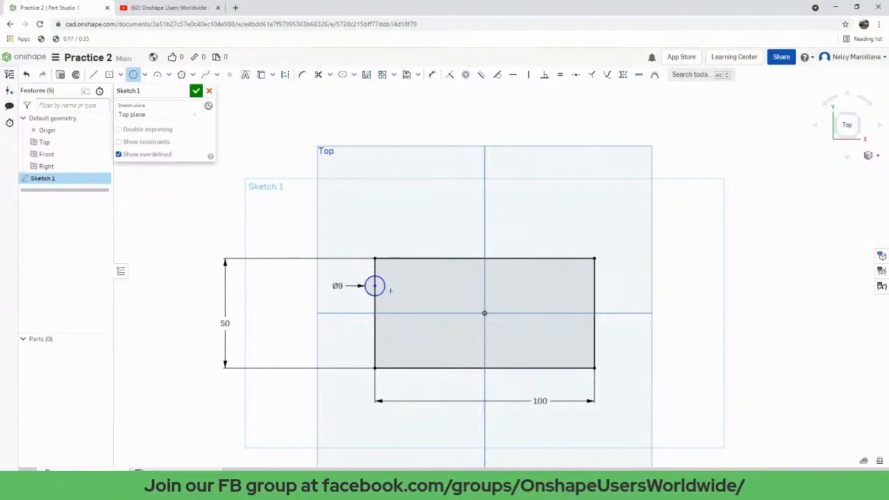
Sketch a concentric 5 mm diameter circle from the centre of the 9 mm circle.
scroll(391, 291, "up", 5)
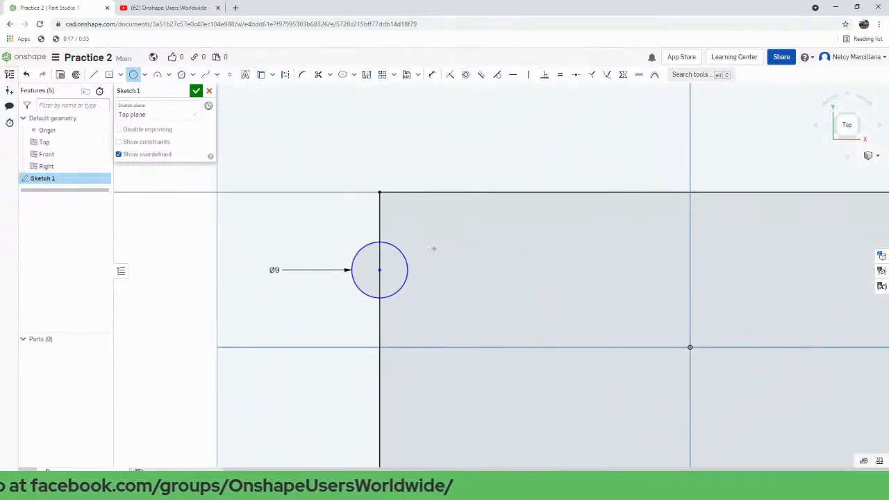
left_click(379, 269)
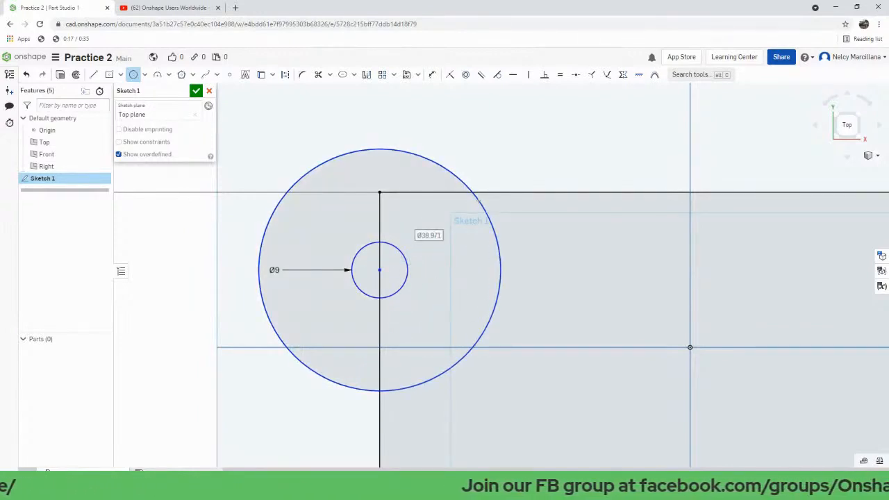
type("5")
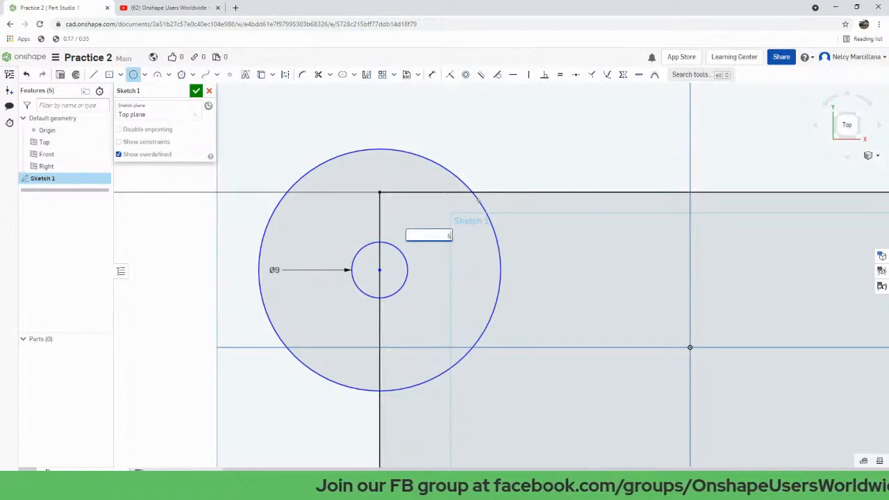
key("Return")
Dimension the vertical distance from the origin to the circles' centre as 12.5 mm and finish the sketch.
scroll(501, 298, "up", 3)
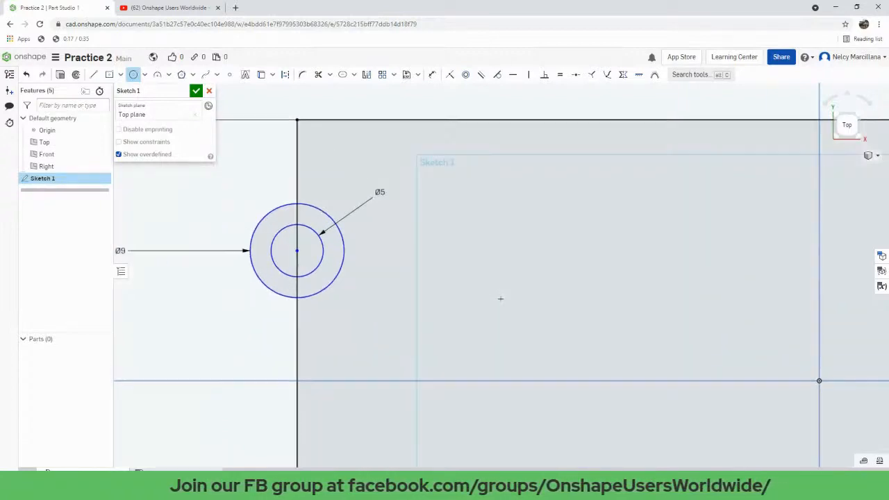
scroll(500, 299, "down", 7)
middle_click_drag(544, 320, 480, 293)
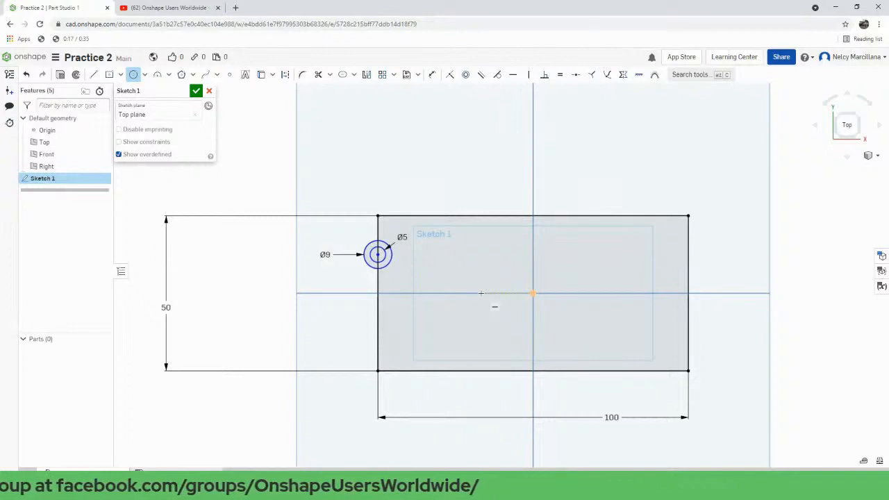
key("d")
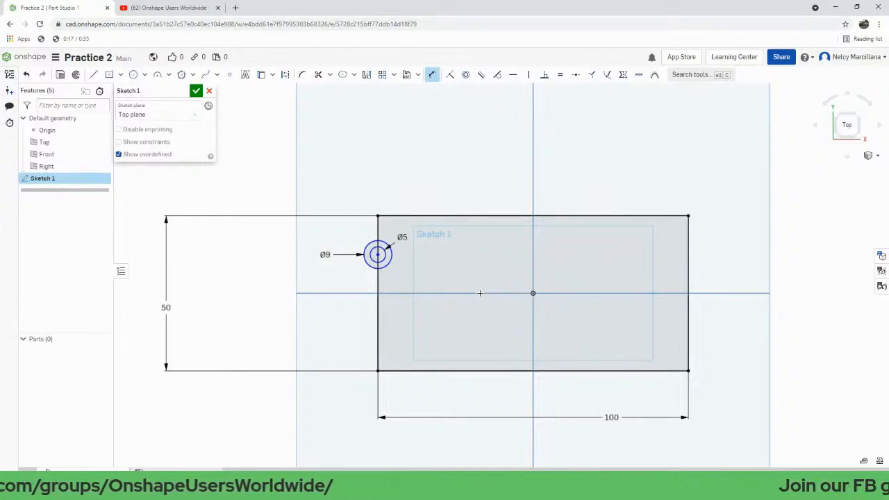
left_click(532, 294)
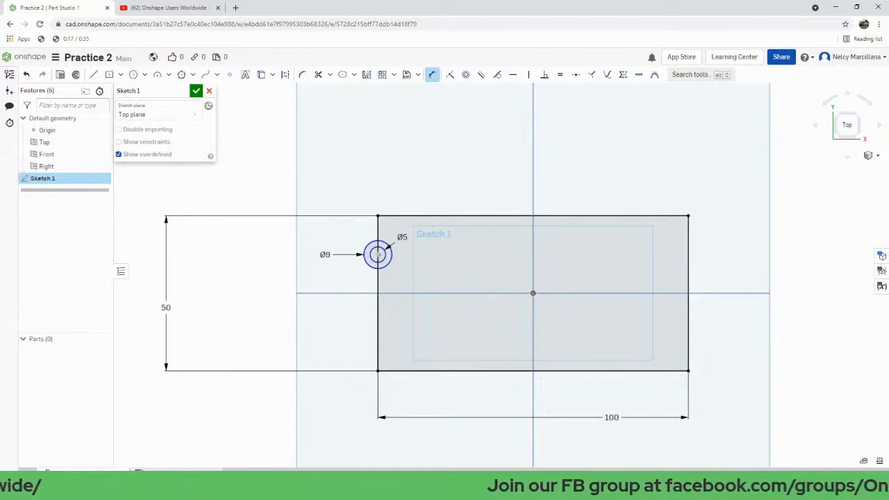
left_click(378, 254)
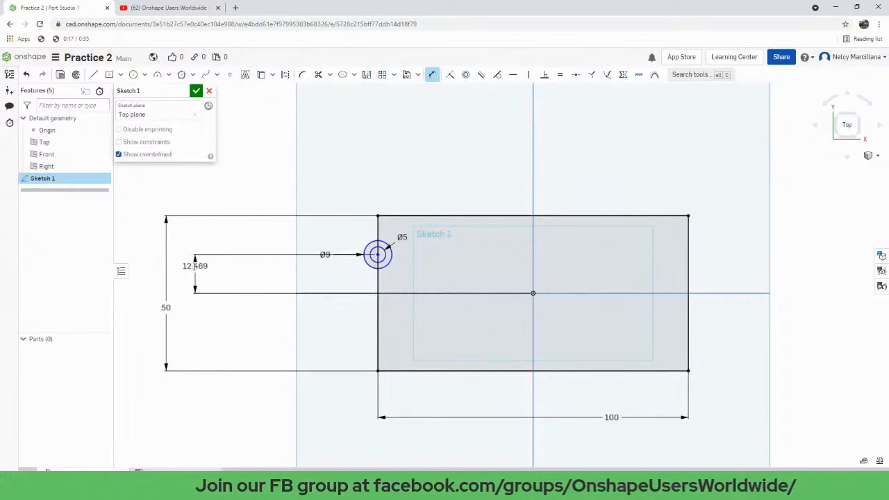
left_click(195, 266)
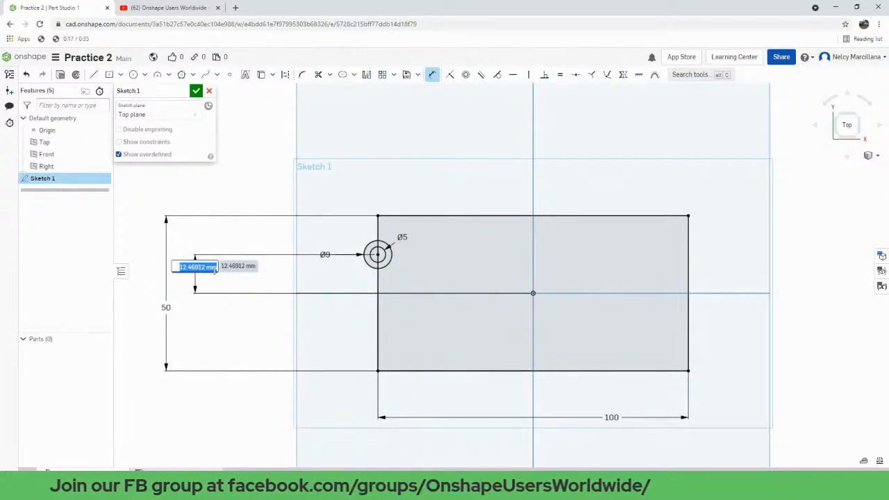
key("BackSpace")
type("12.5")
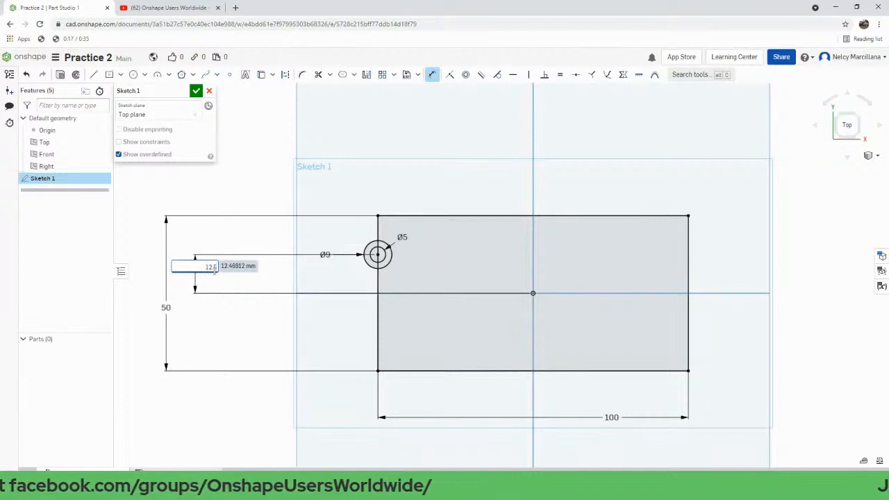
key("Return")
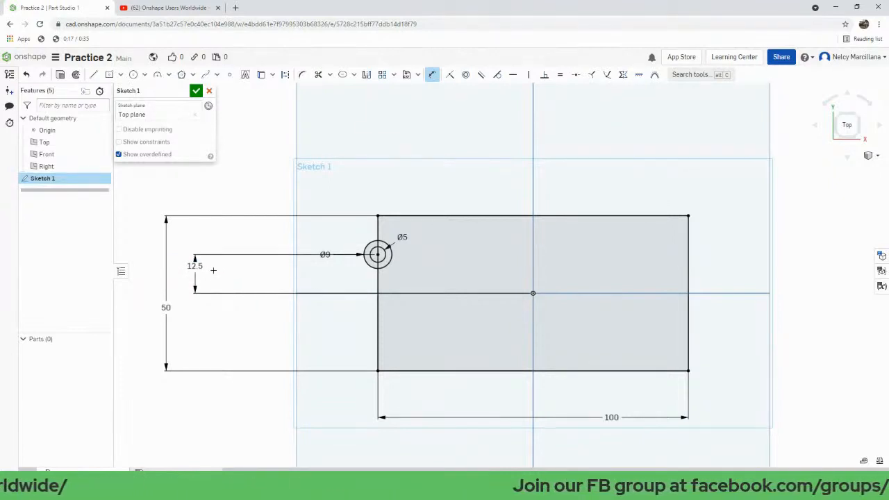
left_click(197, 91)
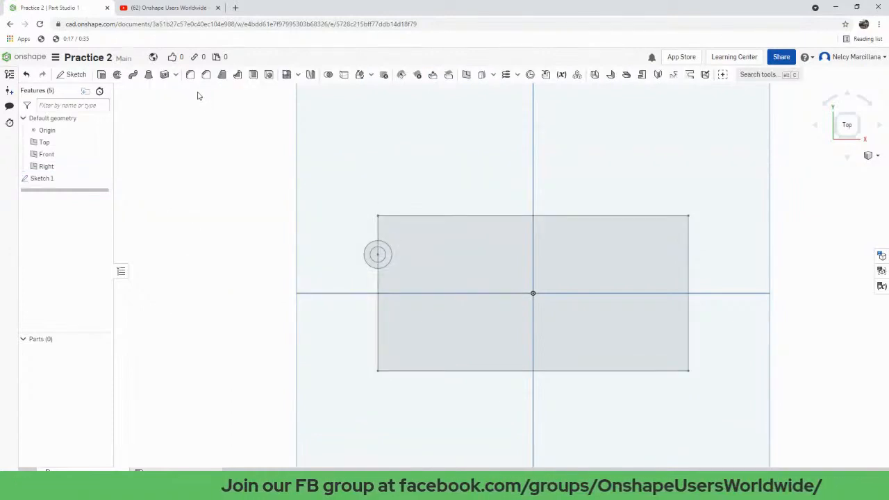
Switch to the isometric view, start a new sketch on the Front plane and view it normal to the plane.
left_click(870, 156)
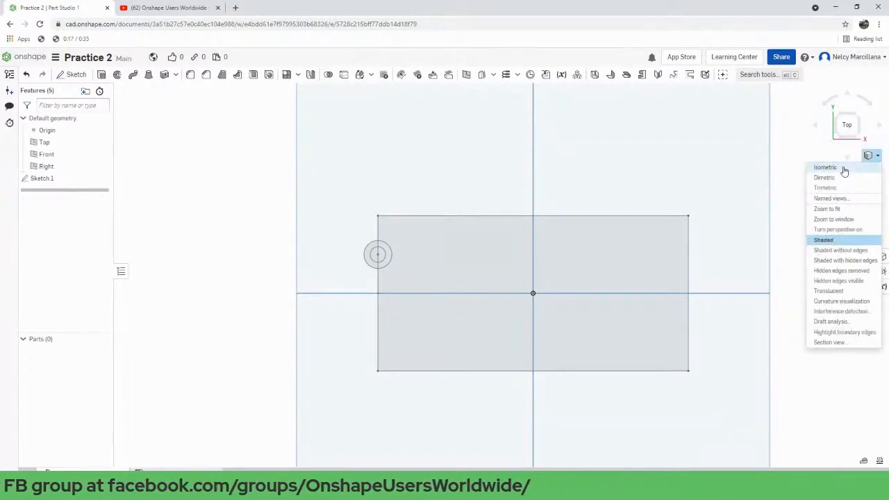
left_click(842, 169)
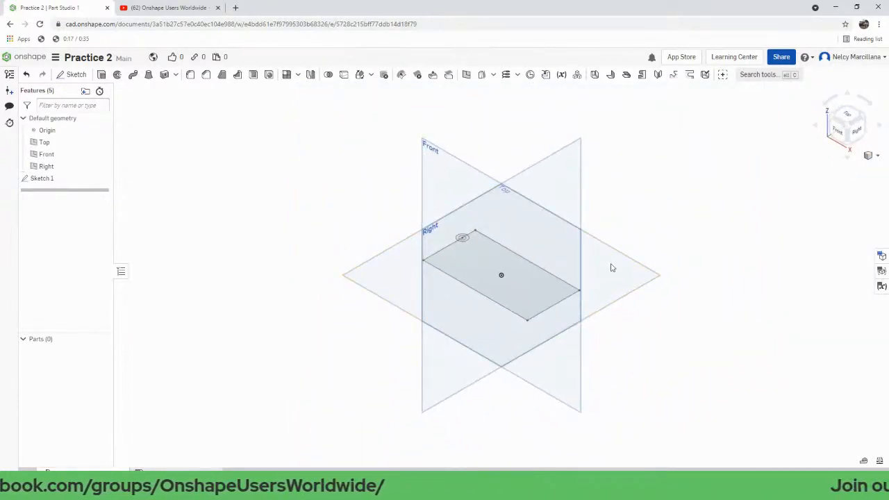
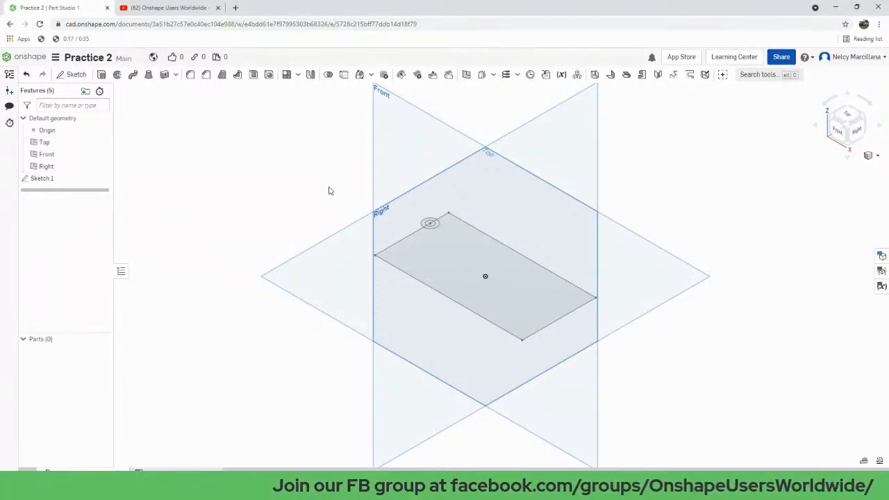
left_click(70, 76)
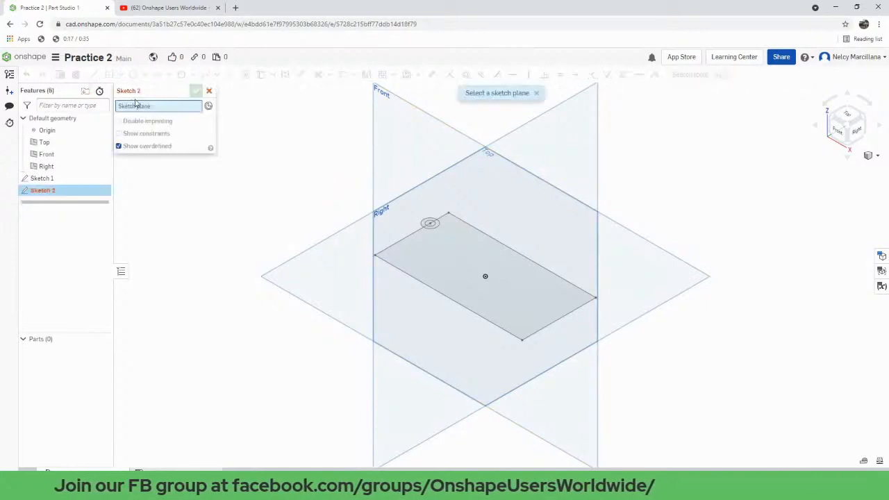
left_click(386, 139)
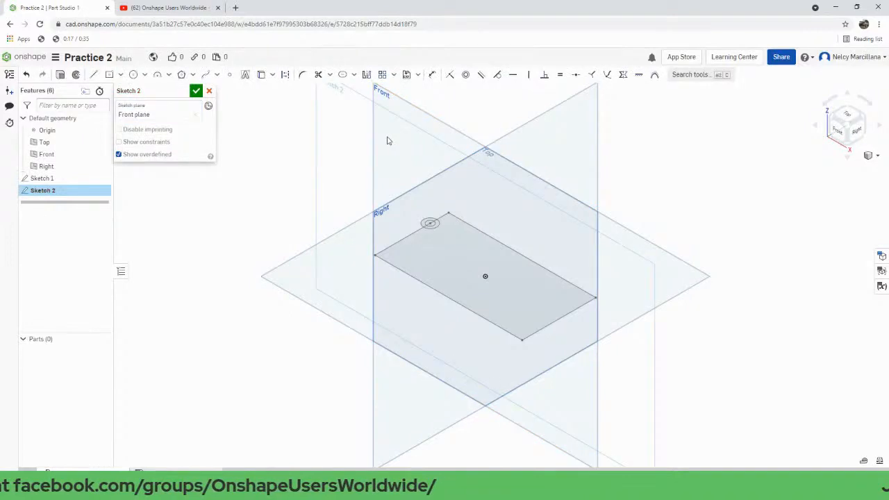
key("n")
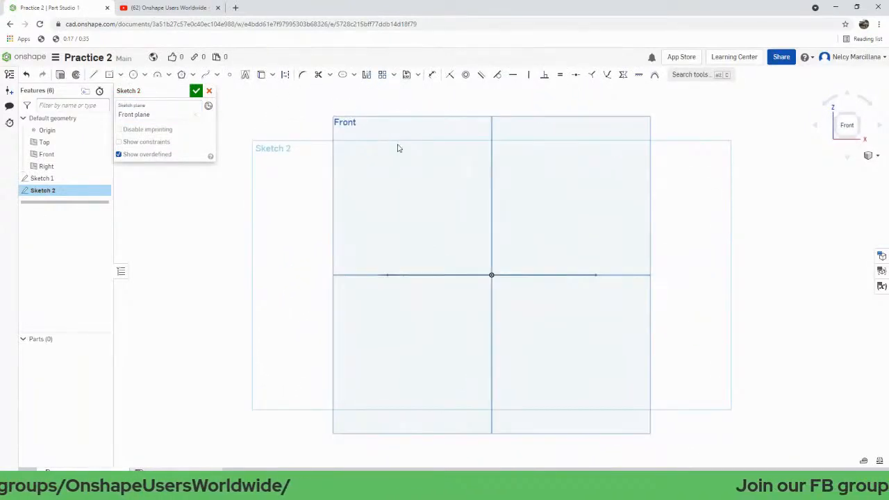
mouse_move(518, 196)
middle_mouse_down()
mouse_move(517, 214)
mouse_move(491, 230)
middle_mouse_up()
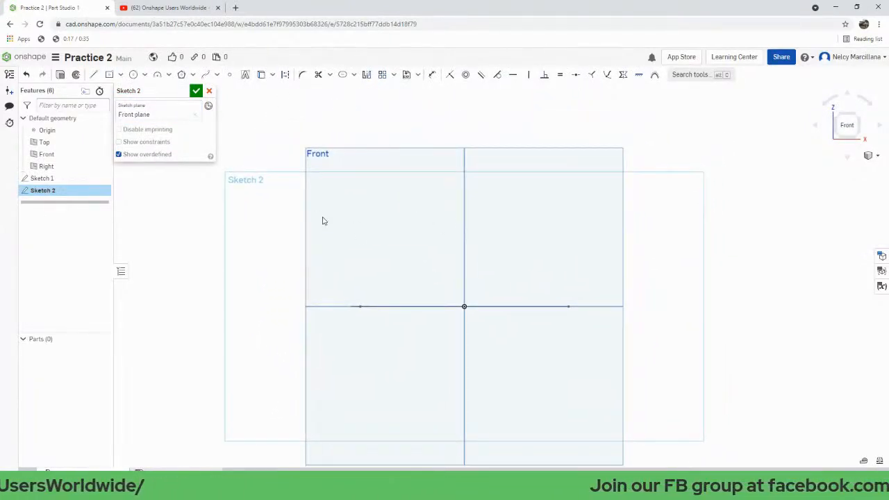
Sketch a horizontal line about 122 mm long above the origin, running across the vertical axis and past the Front plane's right edge.
key("l")
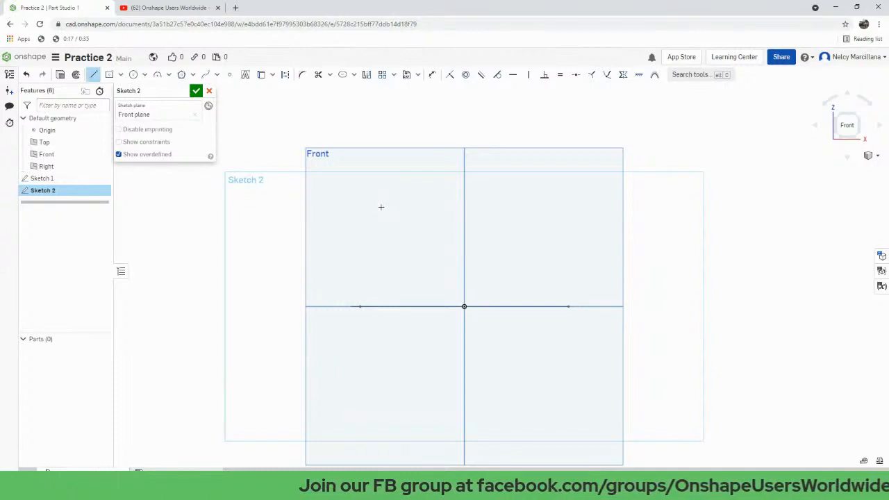
left_click(381, 206)
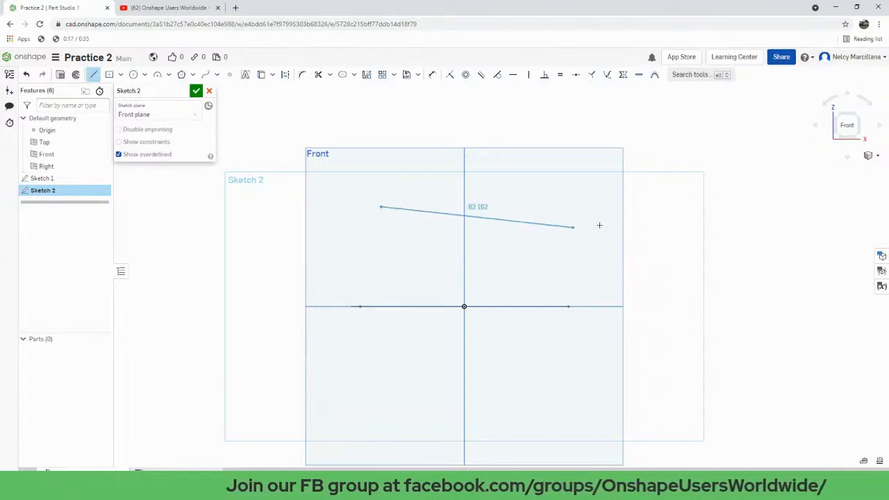
left_click(634, 207)
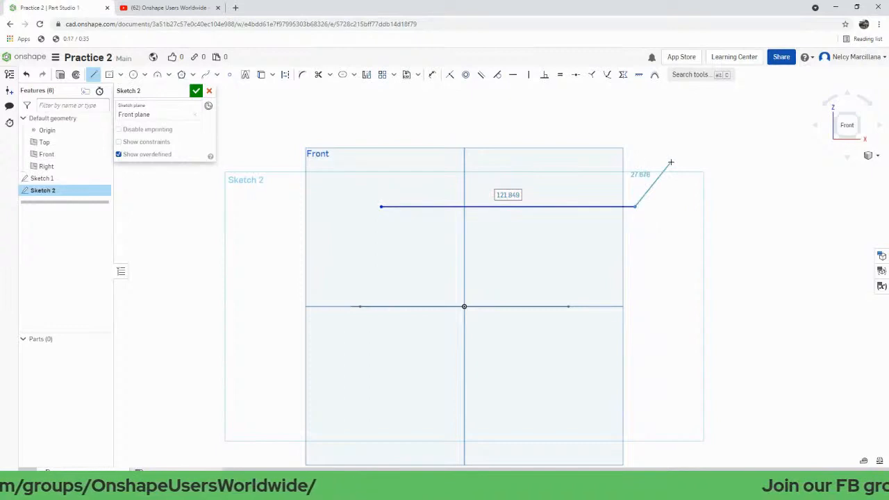
key("Escape")
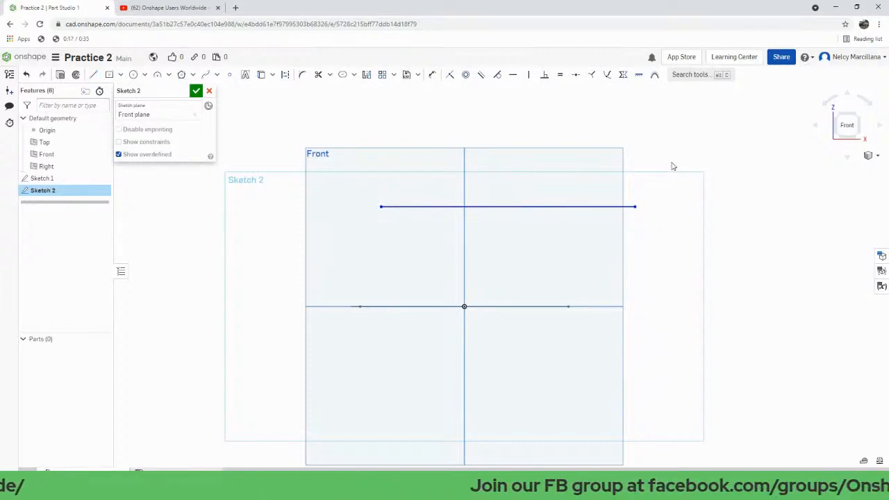
Dimension the length of the horizontal line above the origin as 60 mm.
key("u")
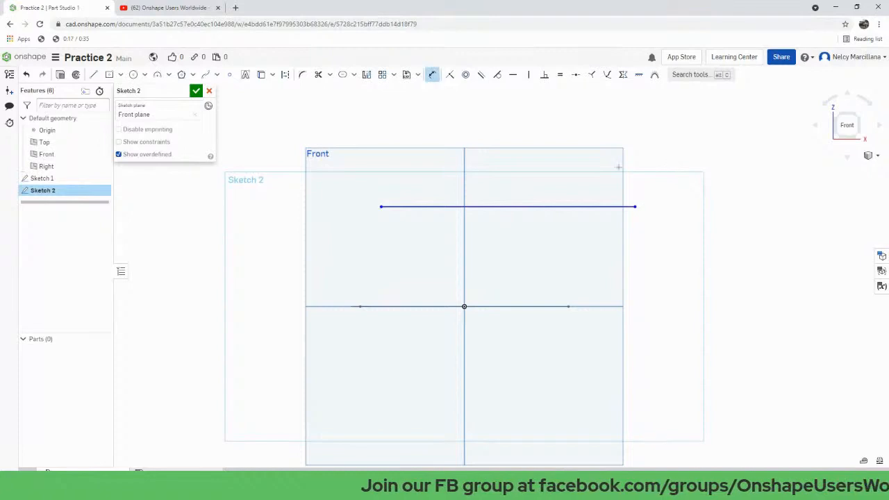
left_click(574, 206)
left_click(546, 162)
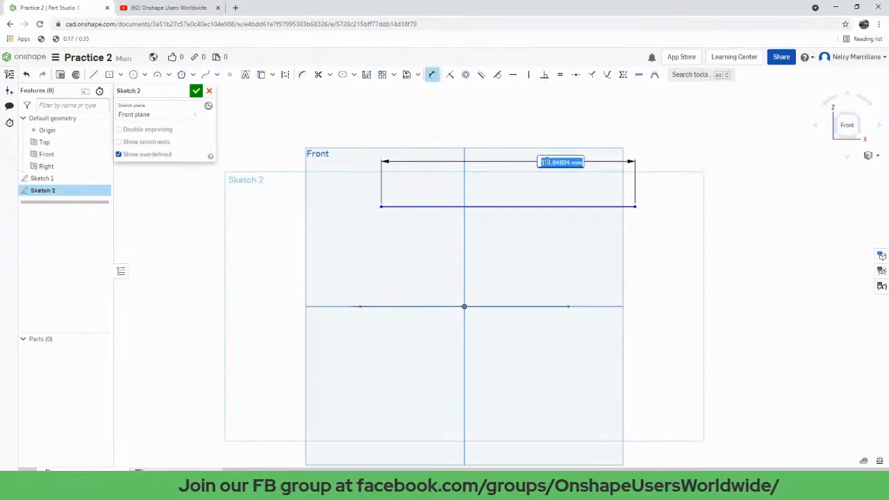
type("60")
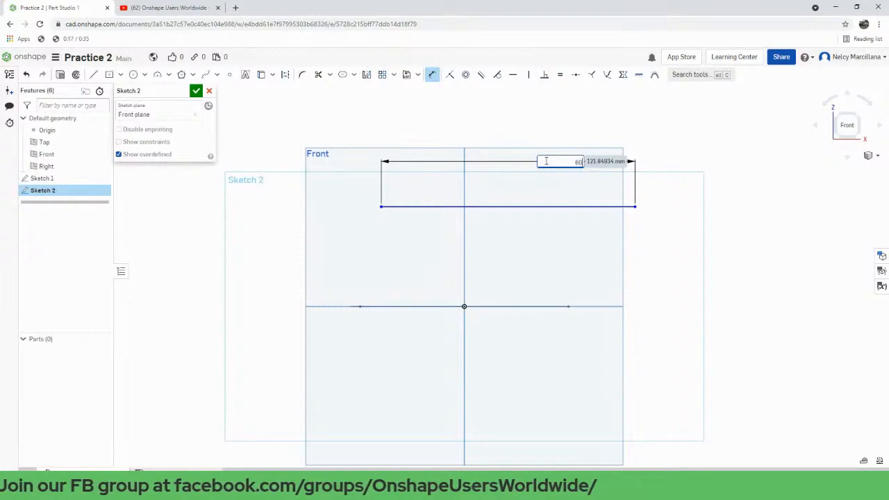
key("Return")
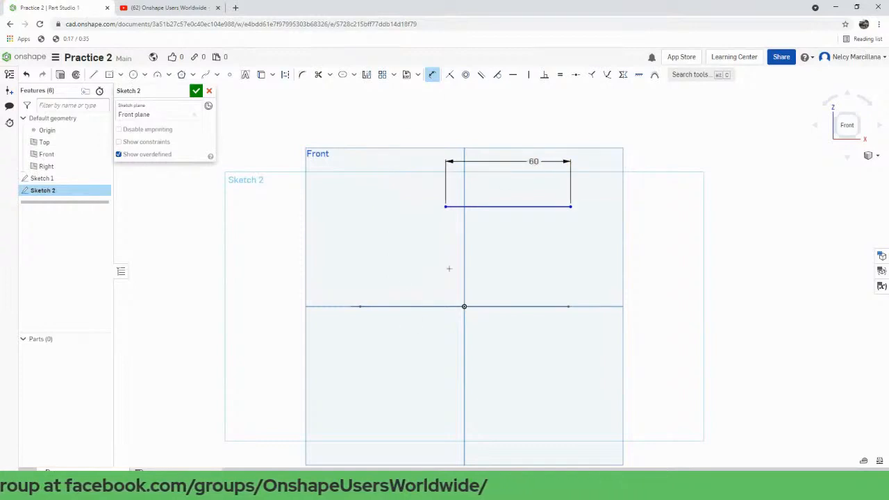
Sketch a slanted line about 49 mm long down from the 60 mm line's left end, followed by a horizontal line about 27 mm long outward.
scroll(454, 260, "up", 1)
scroll(456, 264, "down", 1)
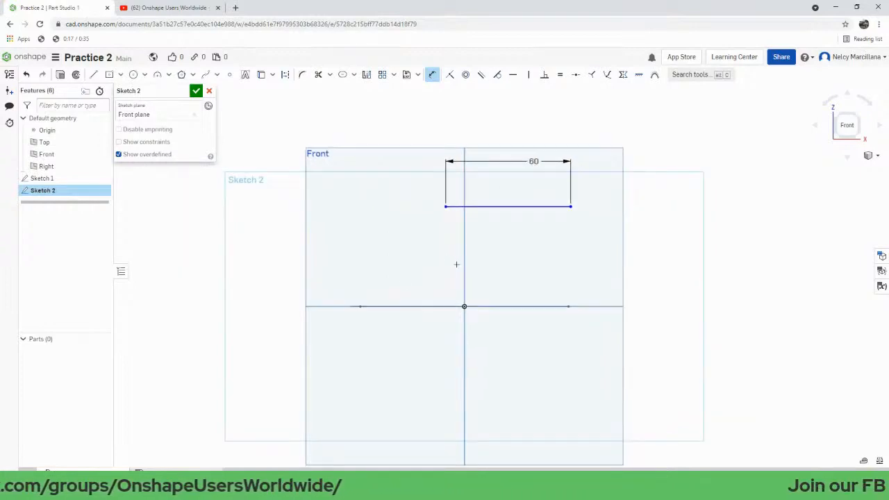
key("l")
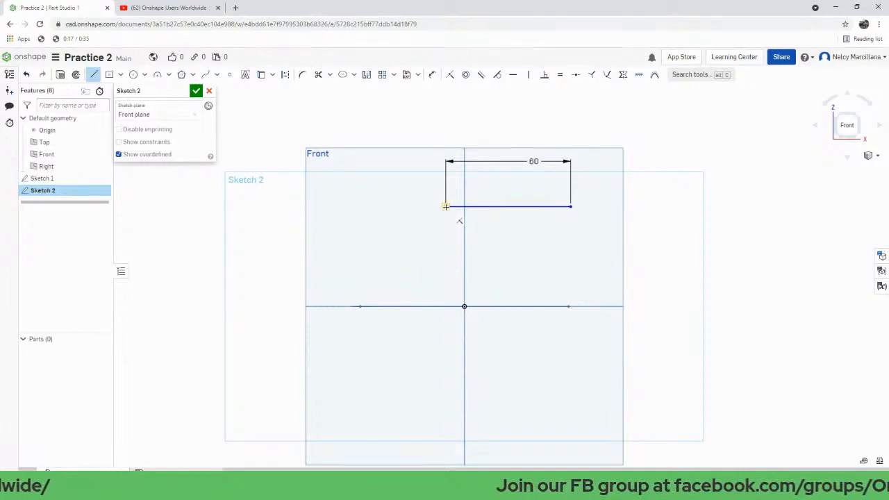
left_click(446, 206)
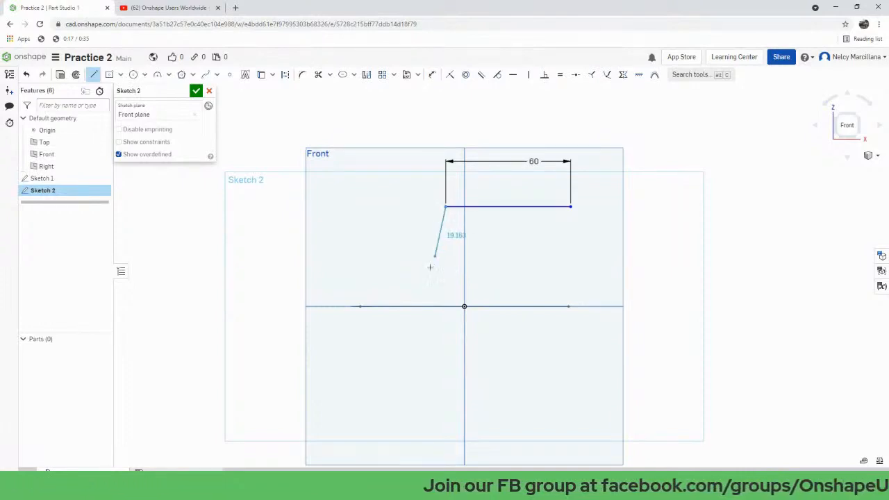
left_click(390, 293)
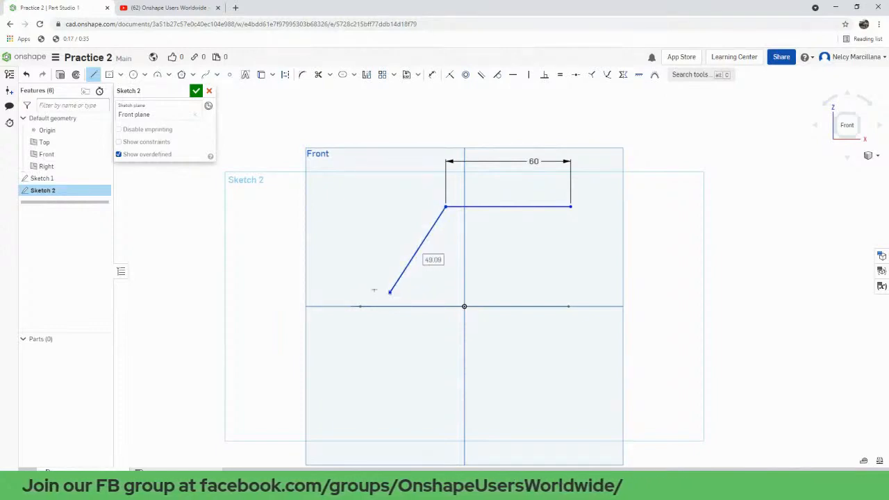
double_click(333, 292)
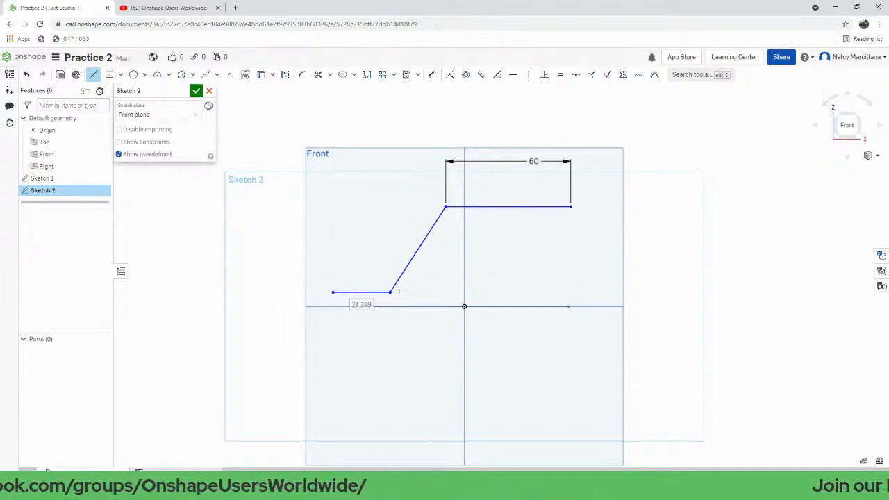
scroll(399, 292, "up", 2)
scroll(402, 292, "down", 3)
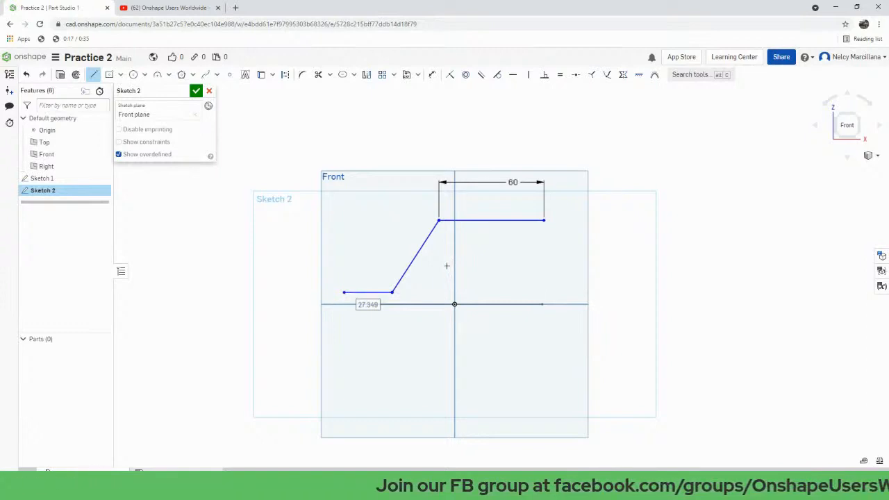
mouse_move(447, 266)
right_mouse_down()
mouse_move(469, 303)
mouse_move(453, 279)
right_mouse_up()
key("n")
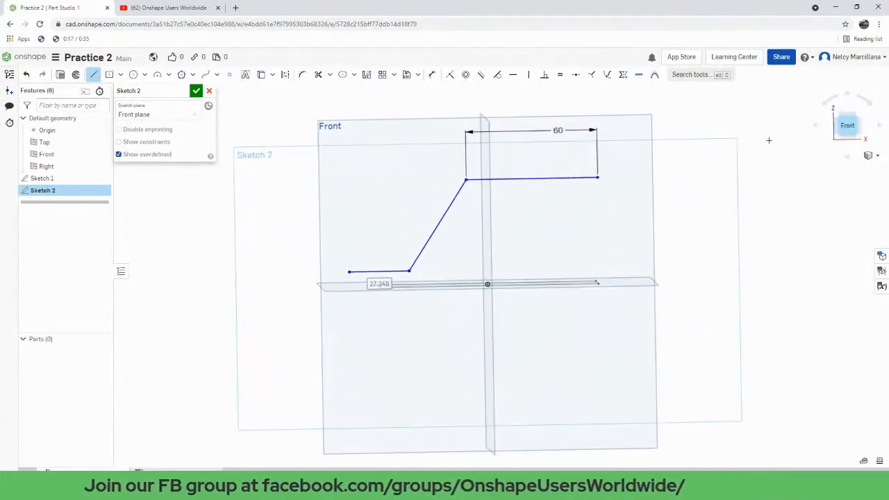
mouse_move(533, 224)
middle_mouse_down()
mouse_move(500, 269)
mouse_move(488, 269)
middle_mouse_up()
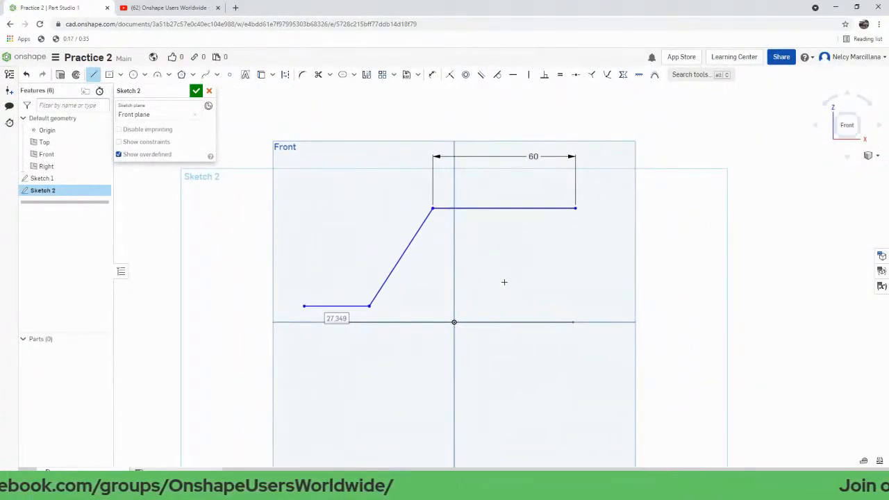
key("Escape")
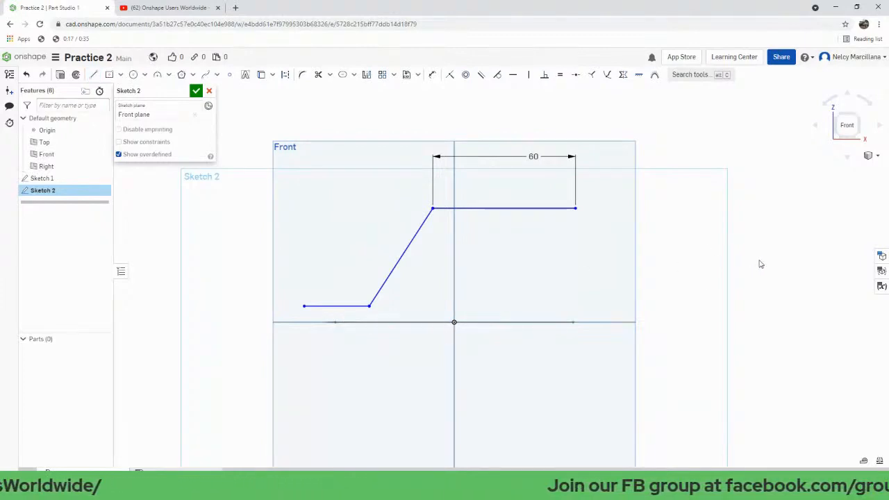
key("l")
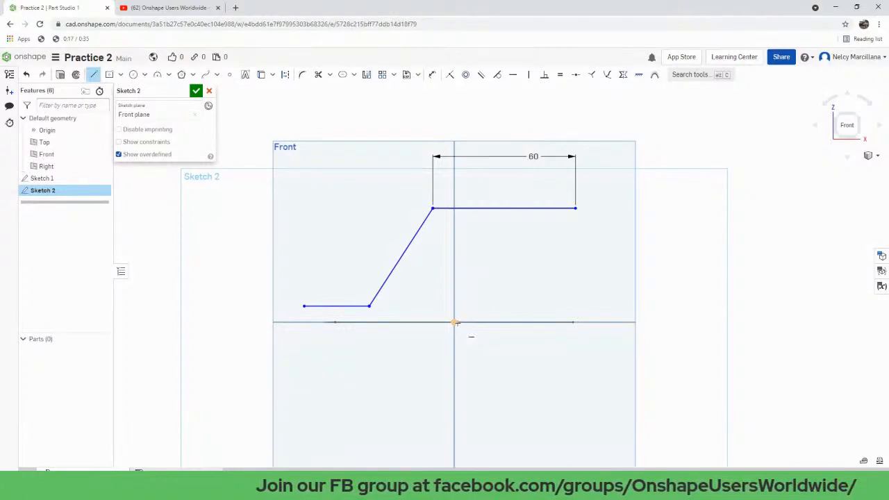
left_click(454, 322)
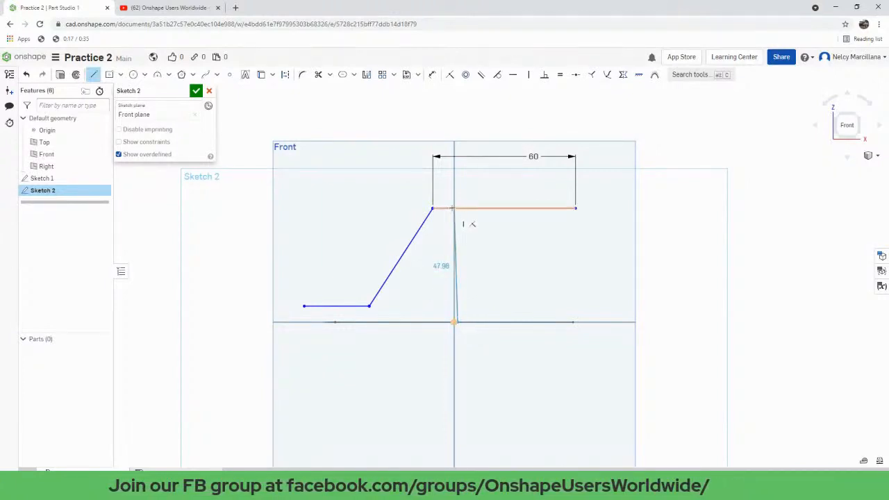
key("Escape")
Sketch a vertical line about 48 mm long from the origin up to the 60 mm horizontal line.
key("l")
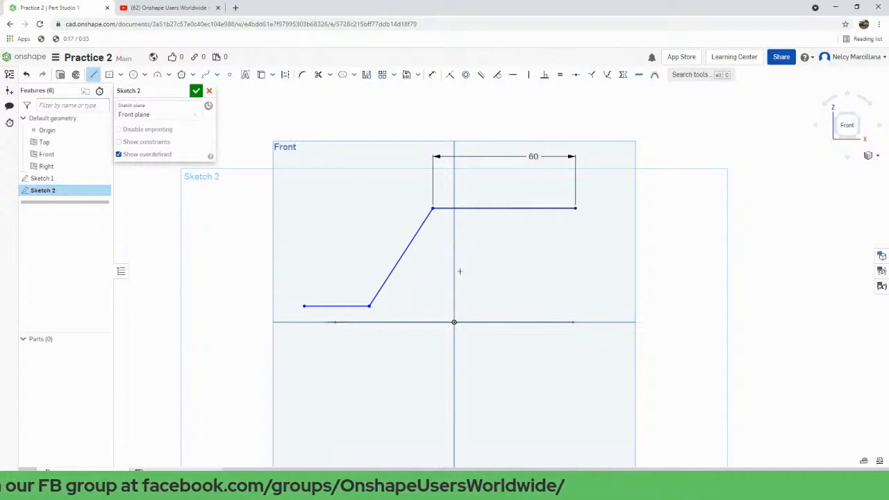
left_click(453, 322)
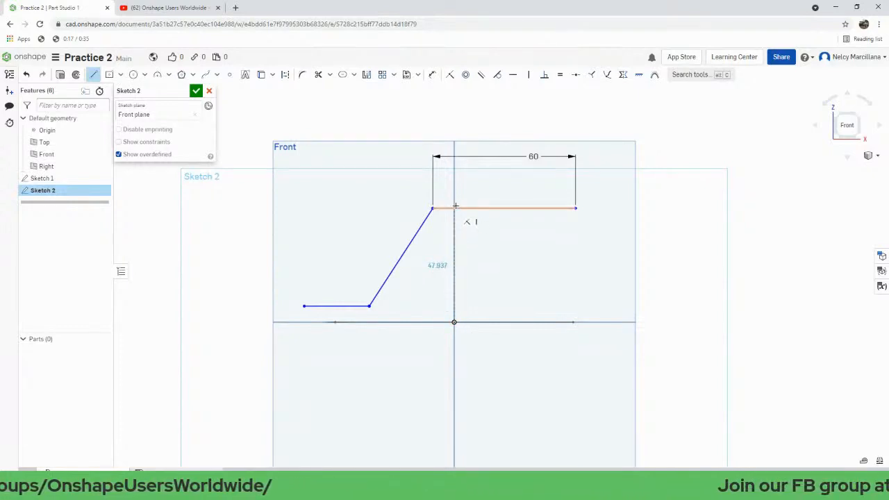
left_click(455, 207)
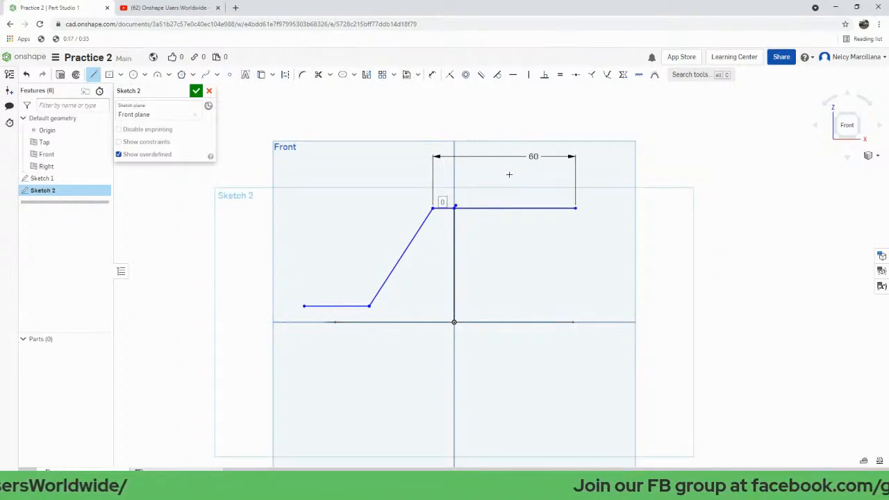
key("Escape")
Delete the tiny stray slanted segment at the upper end of the vertical line.
scroll(490, 199, "up", 10)
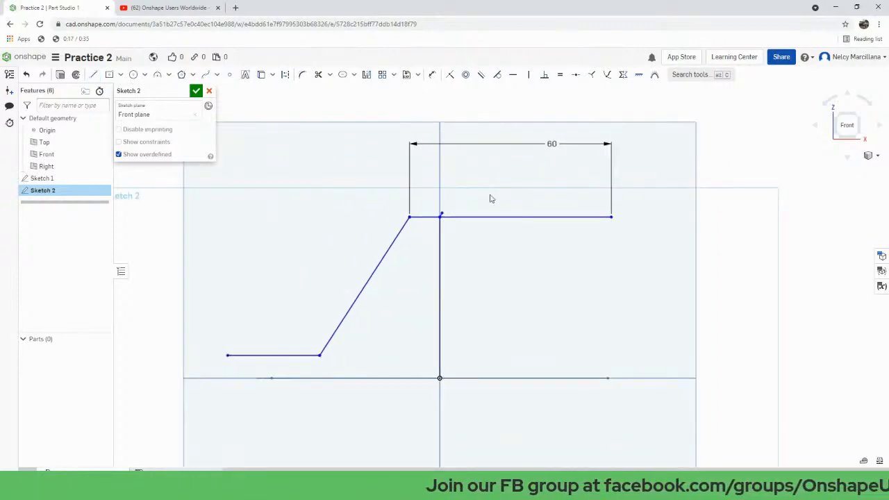
scroll(584, 229, "up", 3)
middle_click_drag(465, 258, 570, 198)
scroll(563, 198, "up", 1)
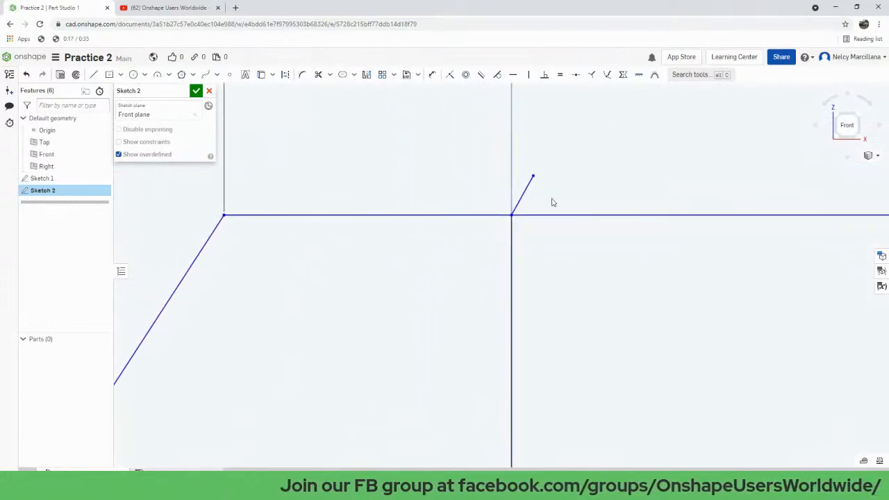
left_click(527, 193)
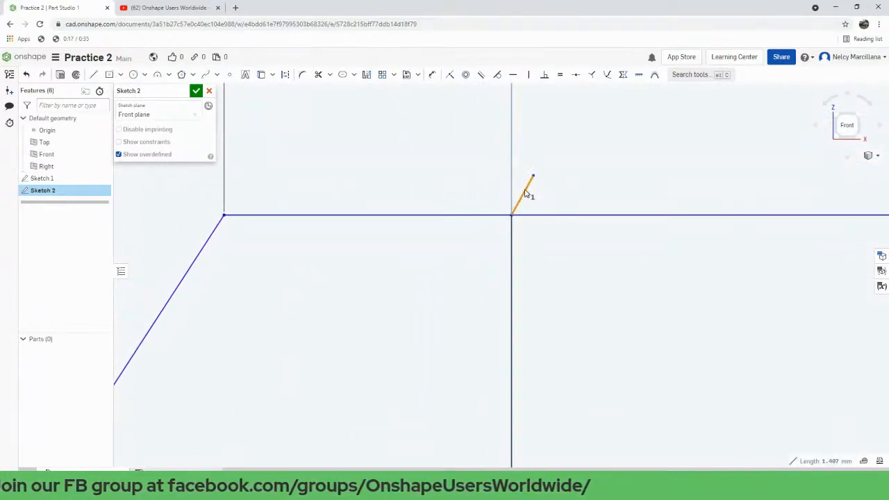
key("Delete")
Apply a Symmetric constraint to the two endpoints of the 60 mm line about the vertical line through the origin.
scroll(534, 283, "down", 5)
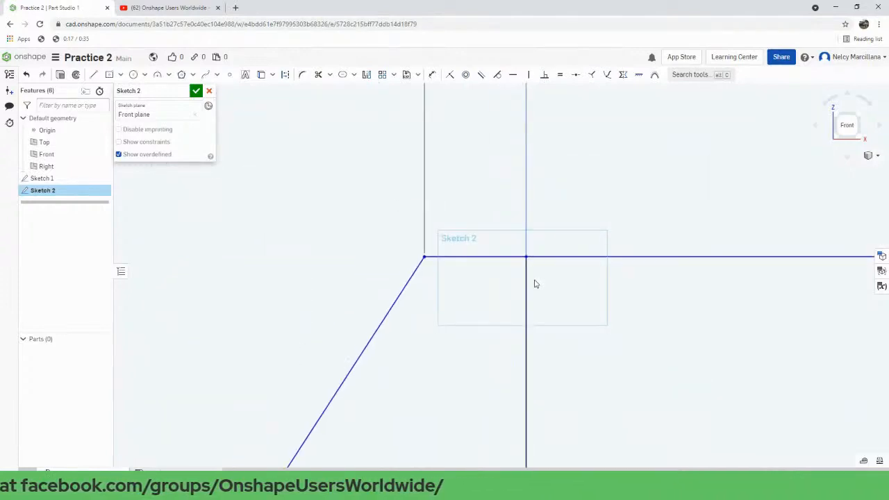
scroll(537, 284, "down", 6)
middle_click_drag(604, 342, 527, 215)
scroll(538, 253, "down", 1)
scroll(535, 255, "up", 1)
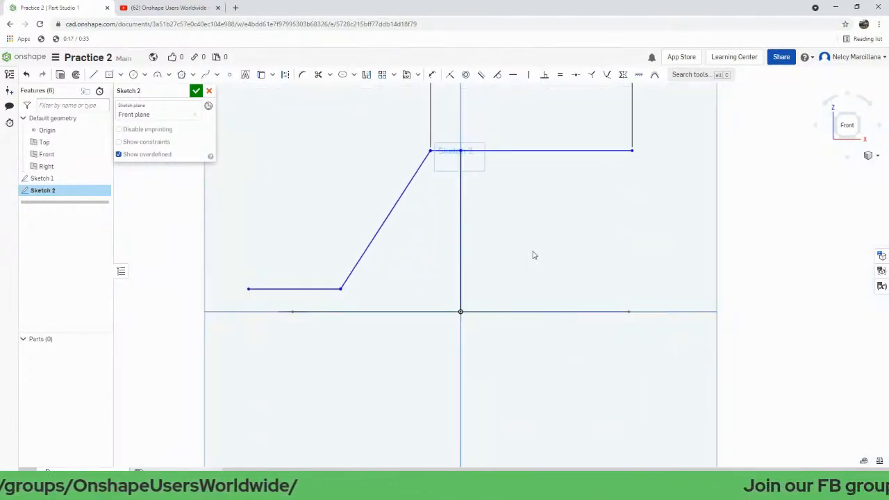
middle_click_drag(512, 246, 534, 260)
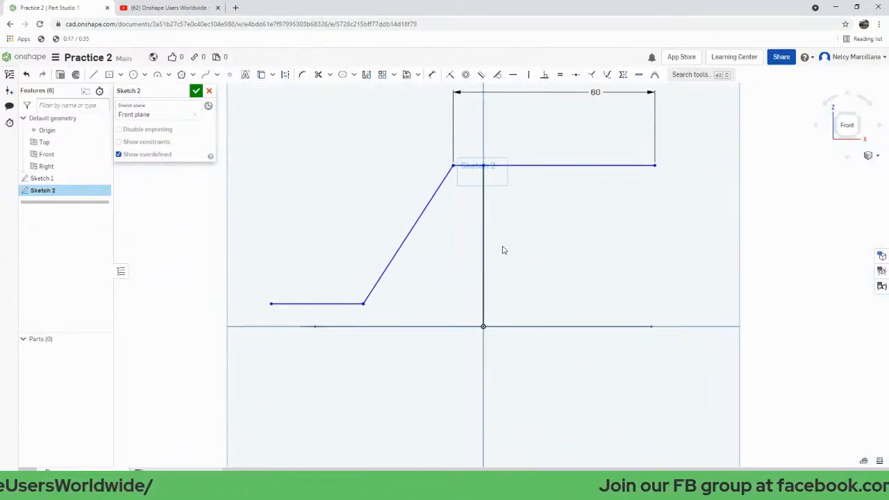
left_click(623, 79)
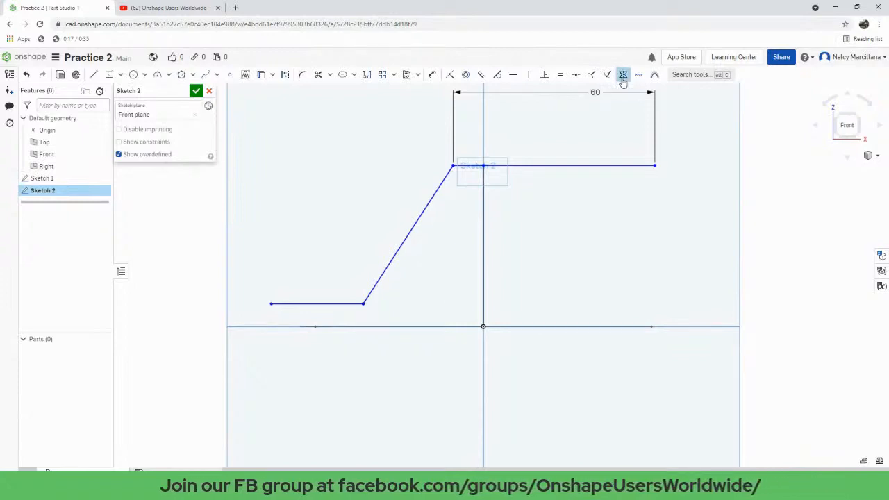
left_click(452, 165)
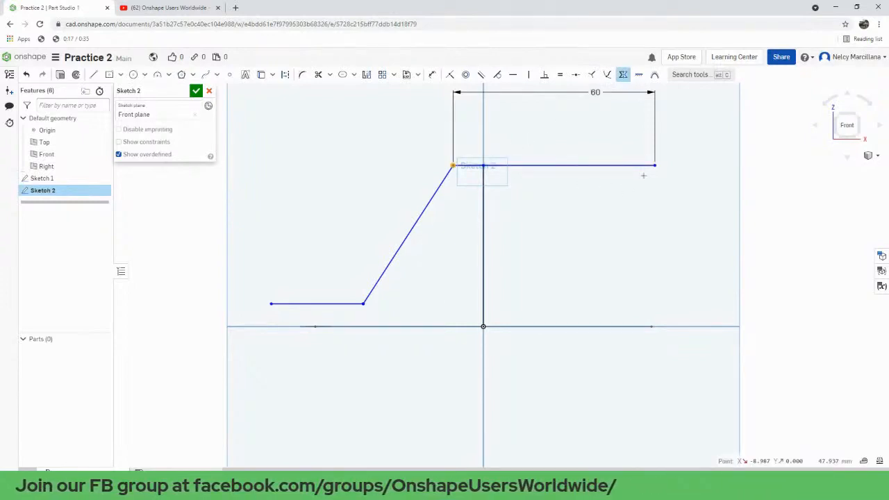
left_click(654, 166)
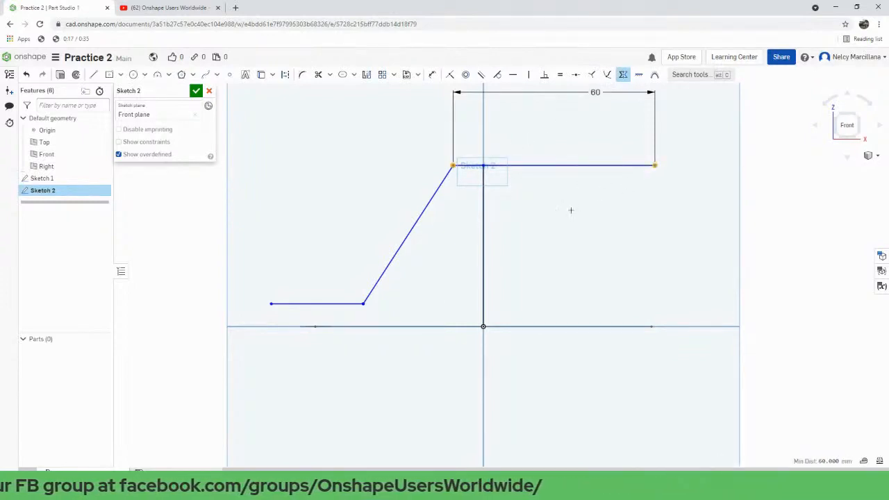
left_click(483, 248)
Make the free end of the lower horizontal line coincident with the base rectangle's short edge beside the concentric circles.
scroll(550, 237, "up", 2)
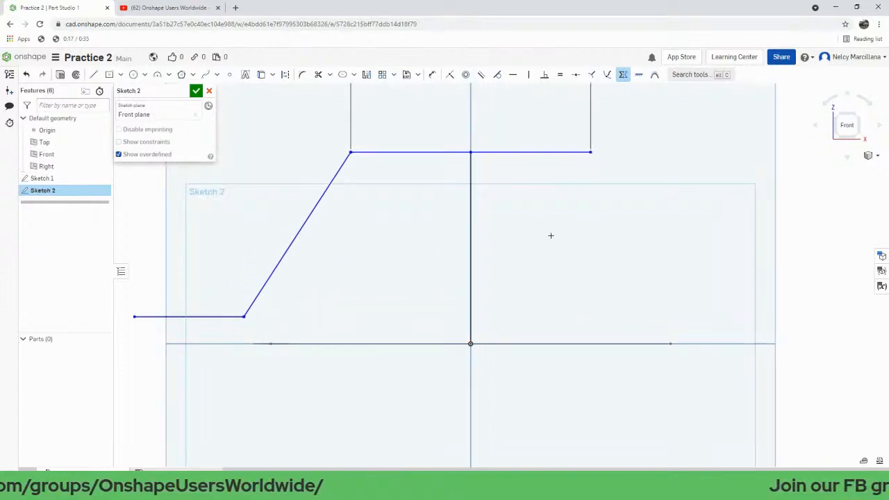
scroll(550, 236, "down", 3)
mouse_move(574, 254)
right_mouse_down()
mouse_move(588, 273)
mouse_move(582, 253)
right_mouse_up()
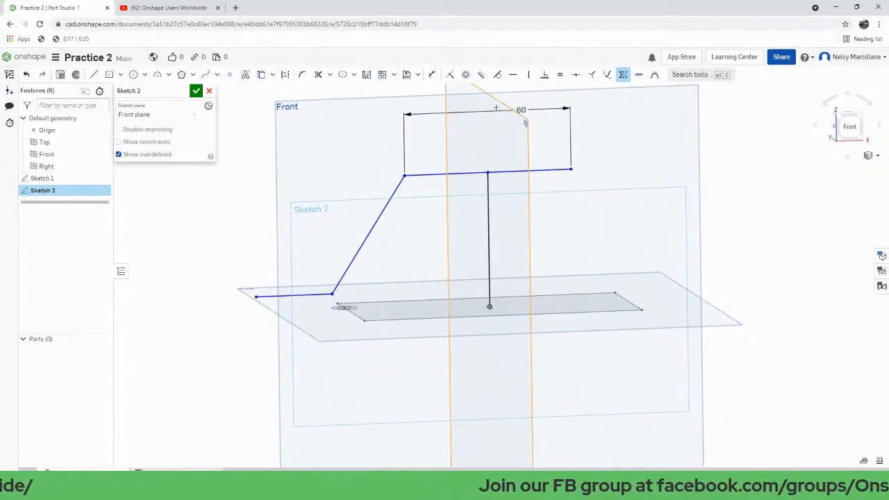
left_click(451, 75)
left_click(256, 297)
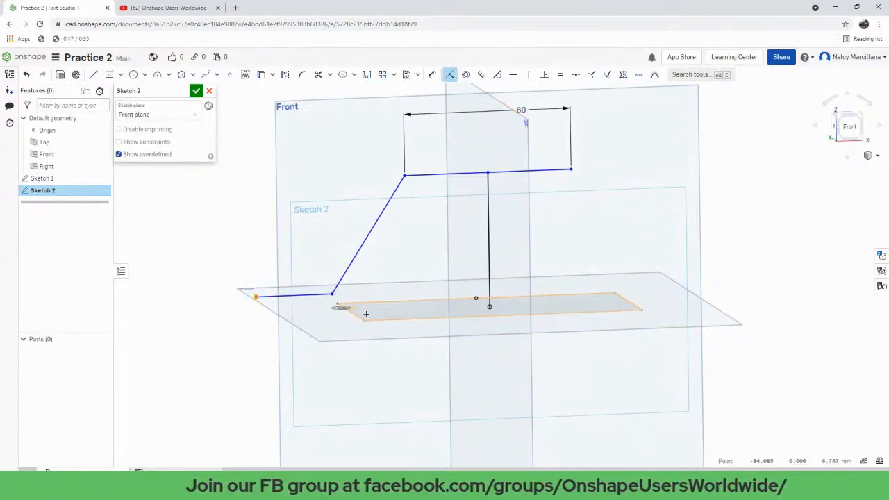
scroll(367, 313, "up", 3)
scroll(368, 305, "down", 1)
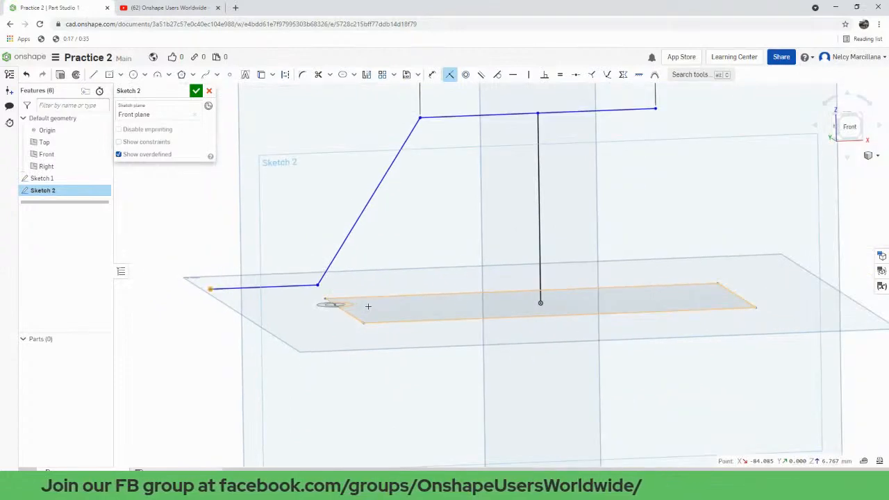
right_click_drag(368, 306, 356, 329)
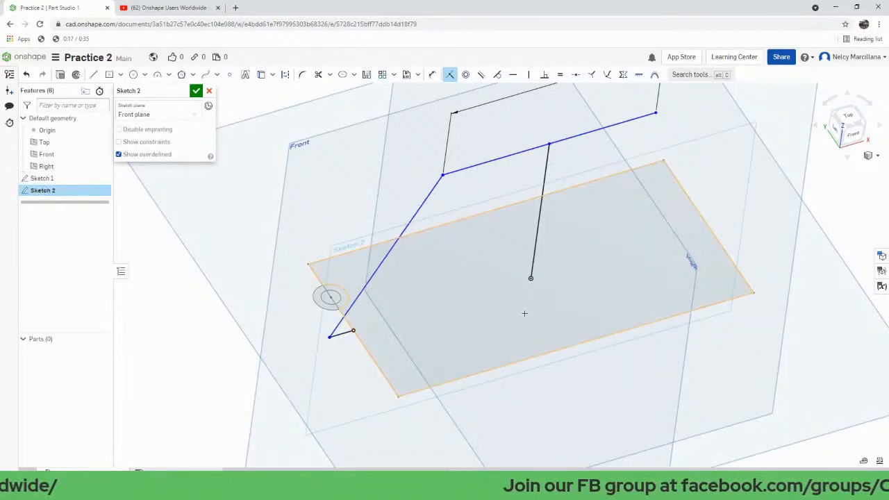
Return to the Front view and move the slanted line's lower endpoint inward past the rectangle's edge, toward the origin.
scroll(521, 310, "up", 3)
scroll(516, 306, "down", 5)
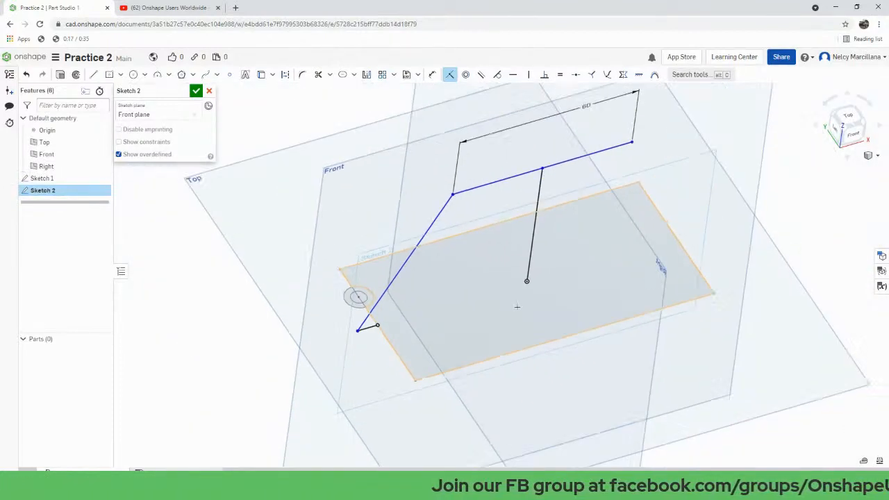
left_click(853, 134)
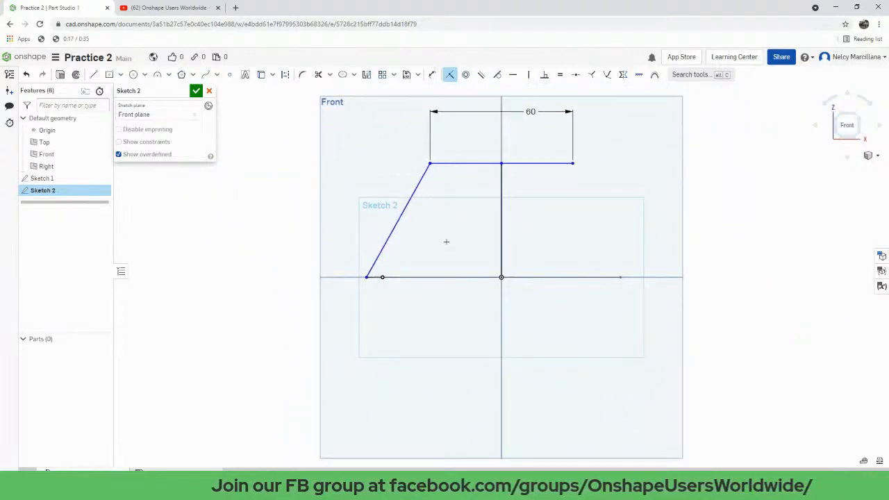
key("Escape")
left_click_drag(367, 277, 412, 280)
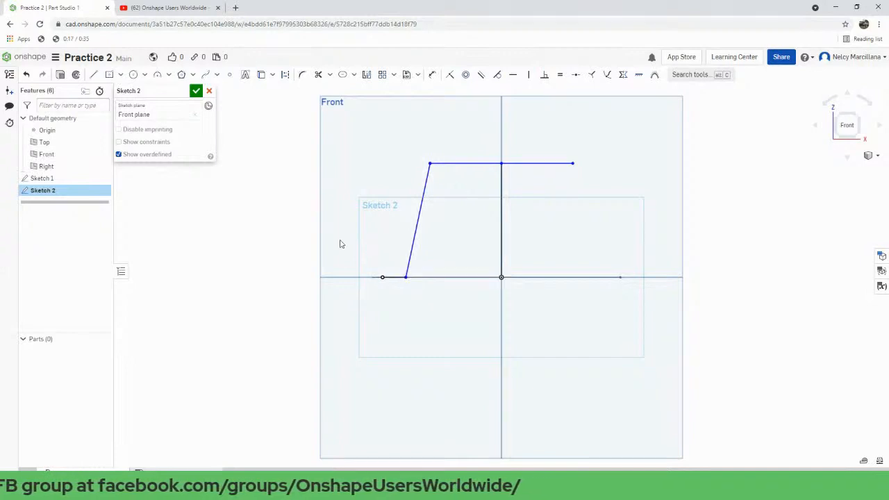
Dimension the horizontal distance from the slanted line's lower endpoint to the origin as 42 mm.
middle_click_drag(450, 219, 391, 238)
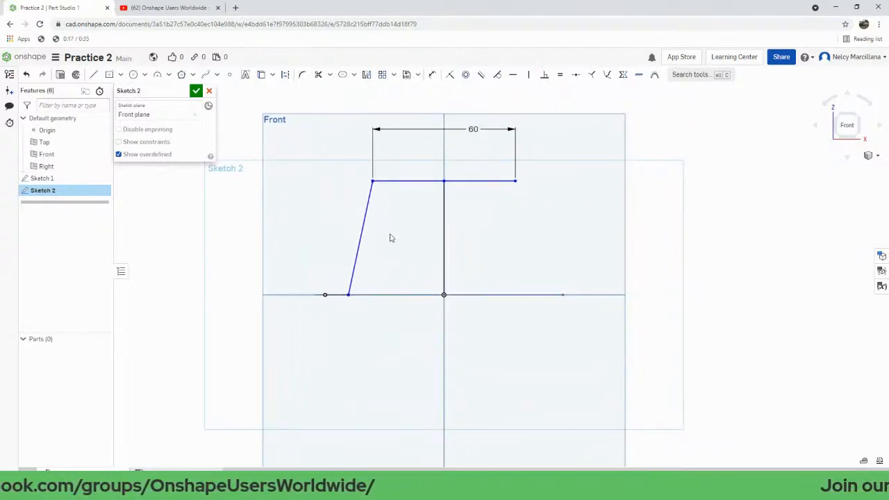
key("u")
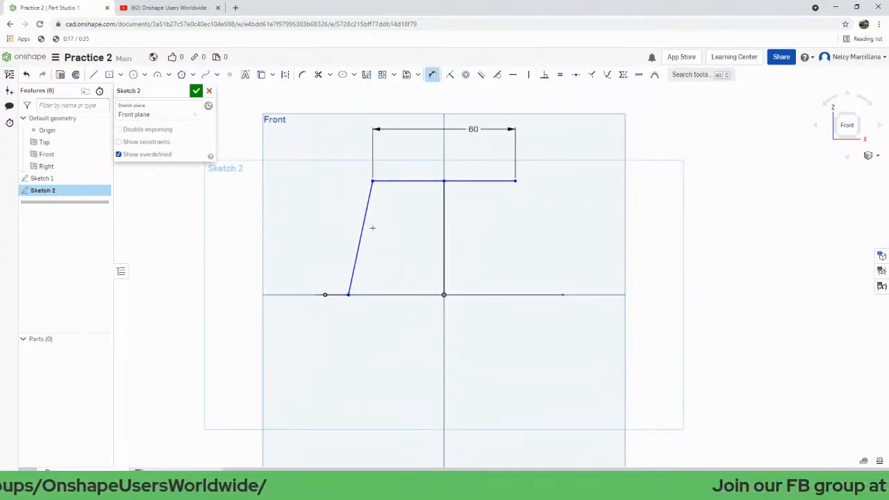
left_click(443, 295)
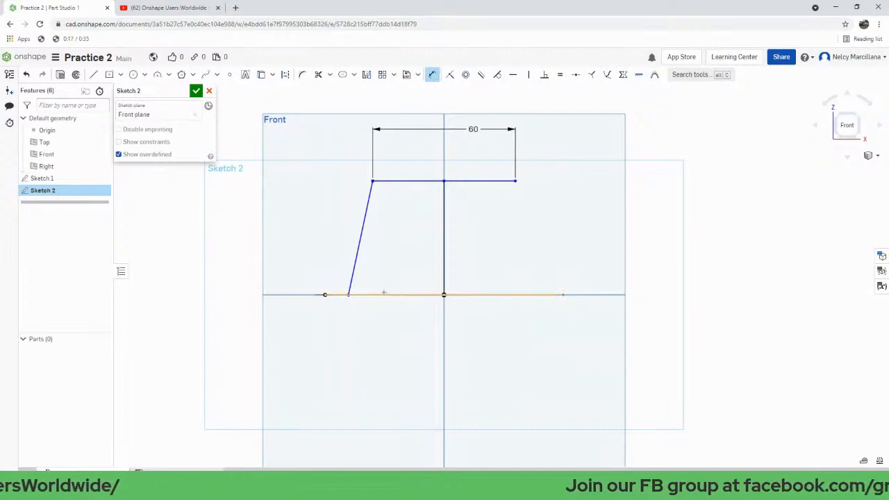
left_click(348, 295)
left_click(354, 326)
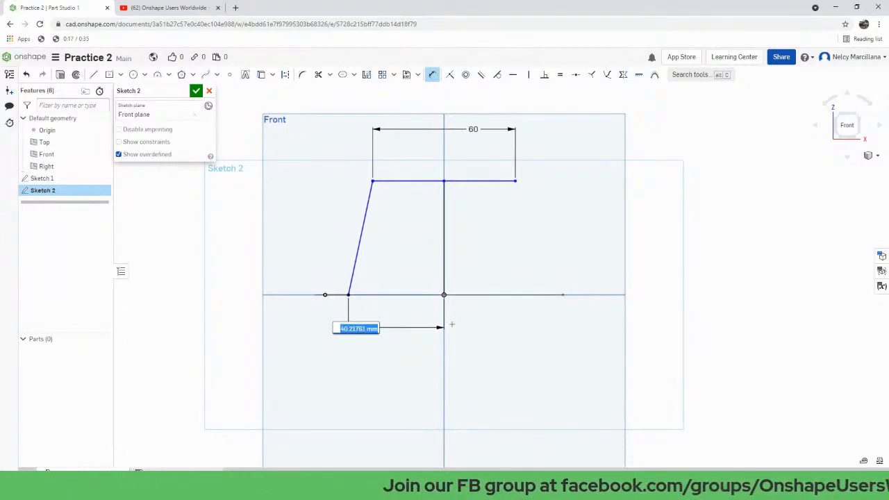
type("42")
key("Return")
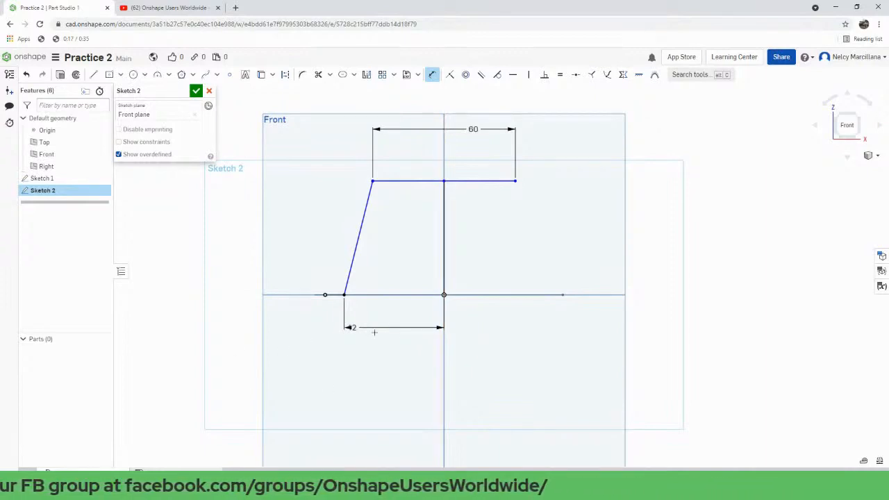
key("Escape")
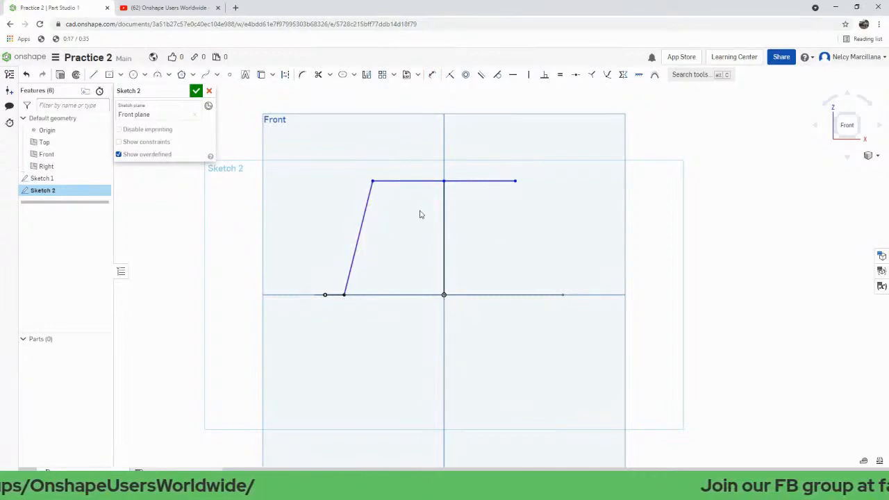
Dimension the upper horizontal line's height above the origin as 30 mm.
scroll(480, 294, "up", 1)
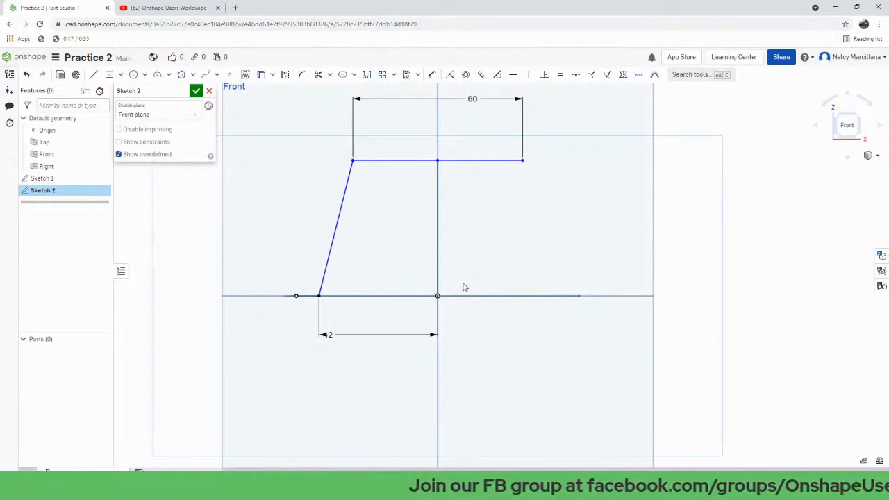
key("d")
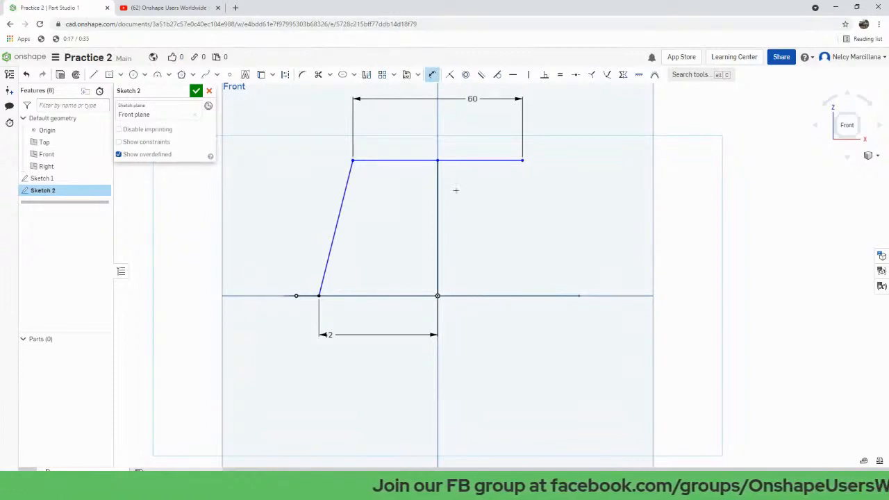
left_click(402, 161)
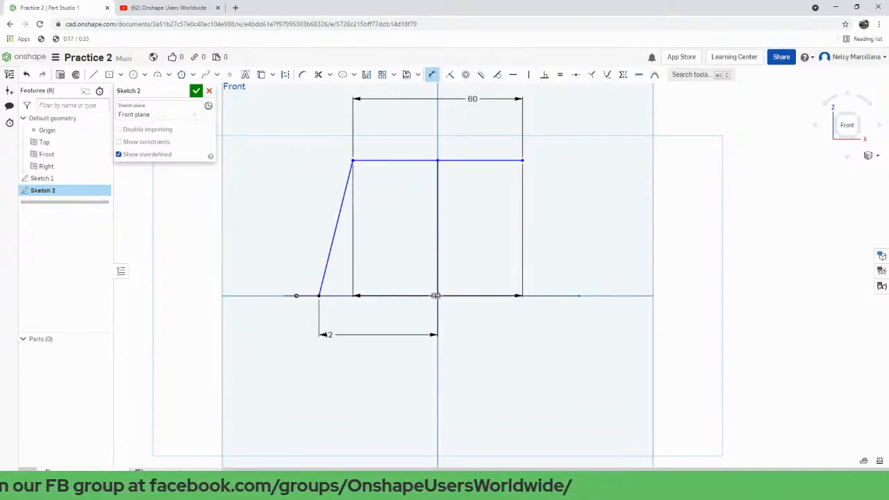
left_click(436, 296)
left_click(195, 267)
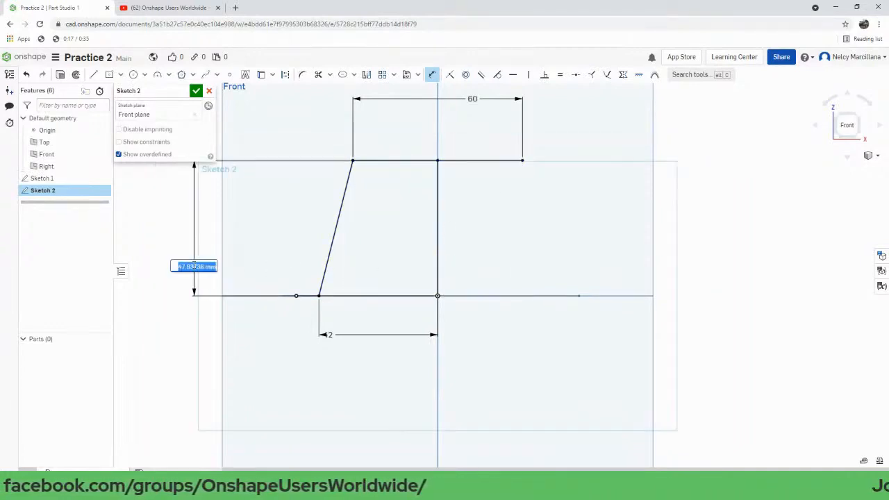
type("30")
key("Return")
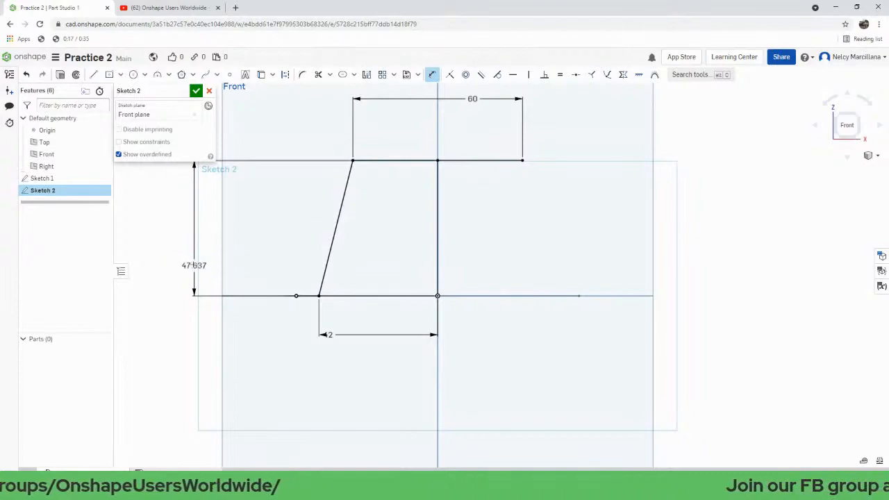
mouse_move(490, 285)
right_mouse_down()
mouse_move(542, 309)
mouse_move(508, 288)
right_mouse_up()
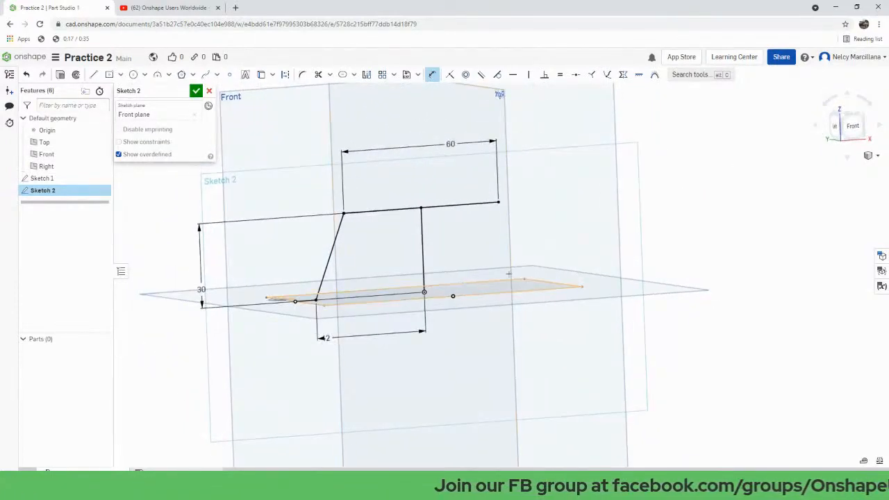
left_click(853, 126)
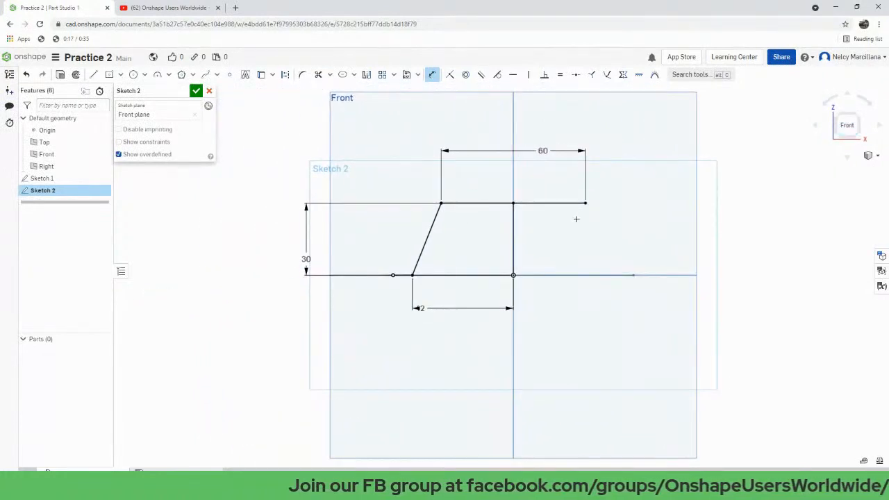
Split the upper horizontal line where it meets the vertical line through the origin.
scroll(577, 220, "up", 4)
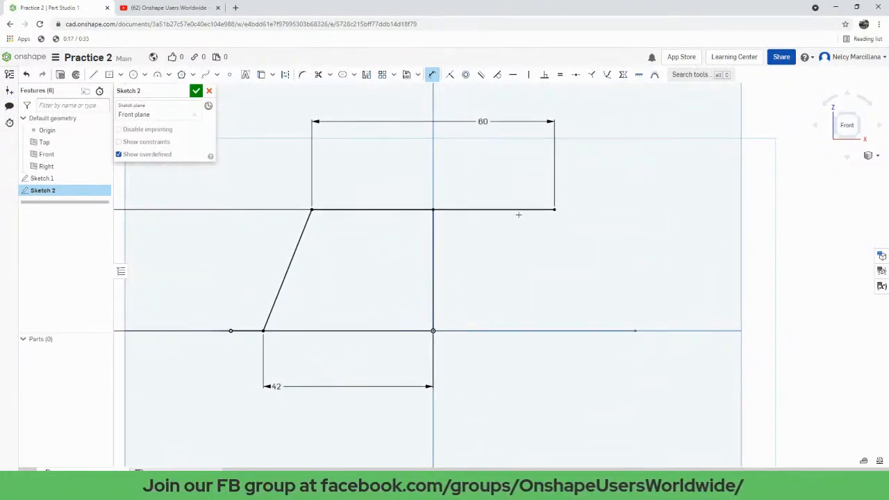
key("Escape")
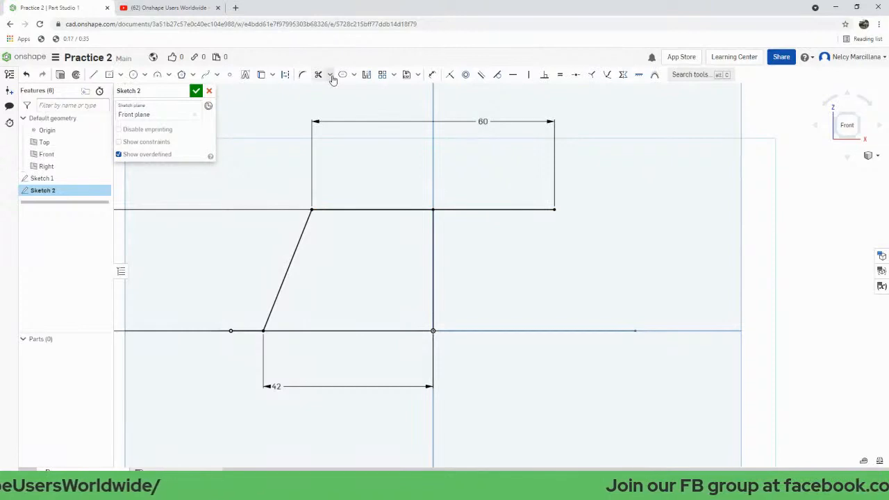
left_click(332, 76)
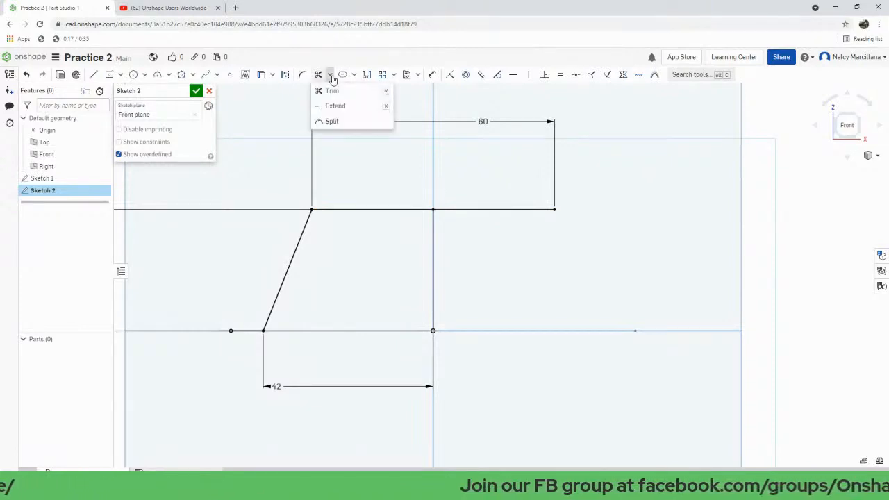
left_click(348, 121)
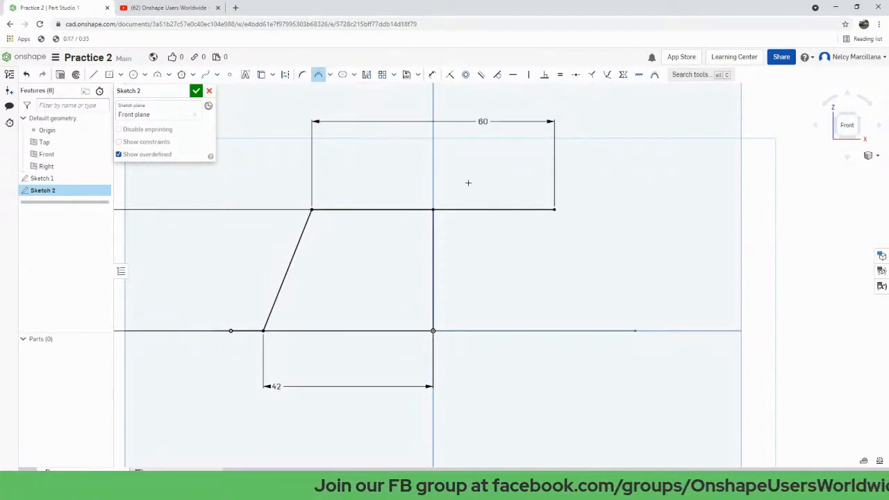
left_click(446, 225)
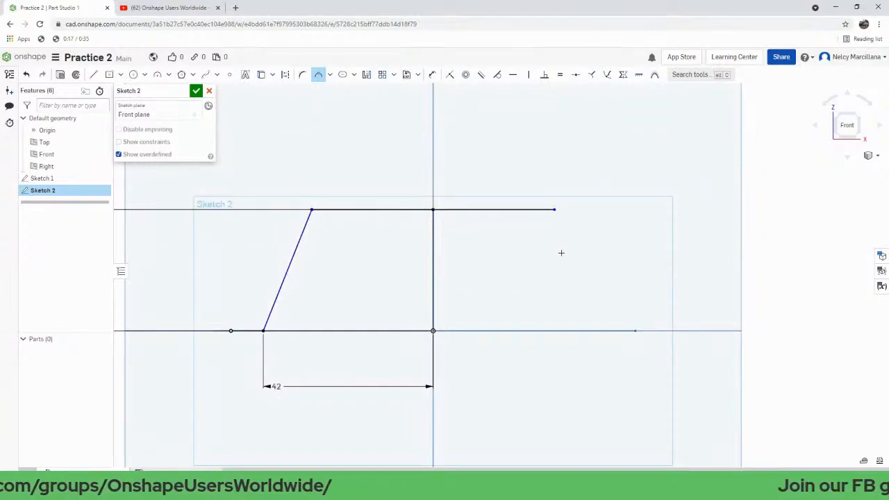
Split the upper line again at a point close to its free end.
scroll(500, 250, "up", 1)
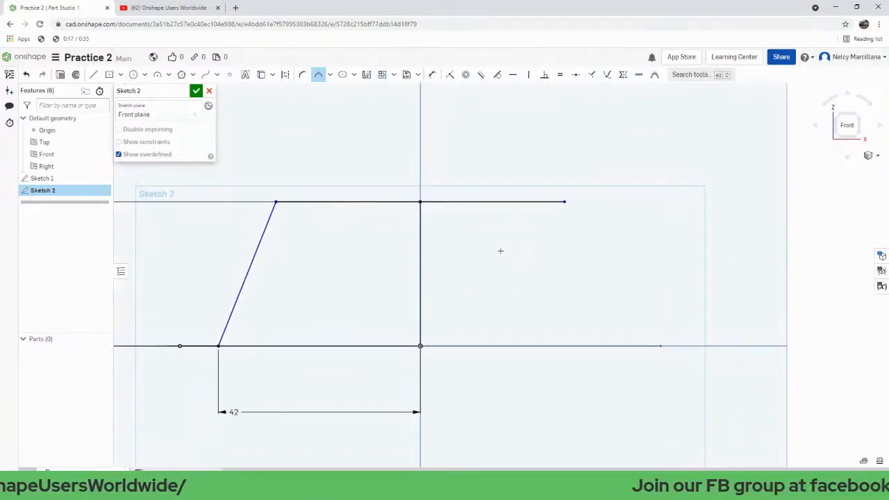
scroll(500, 251, "down", 1)
middle_click_drag(500, 250, 522, 276)
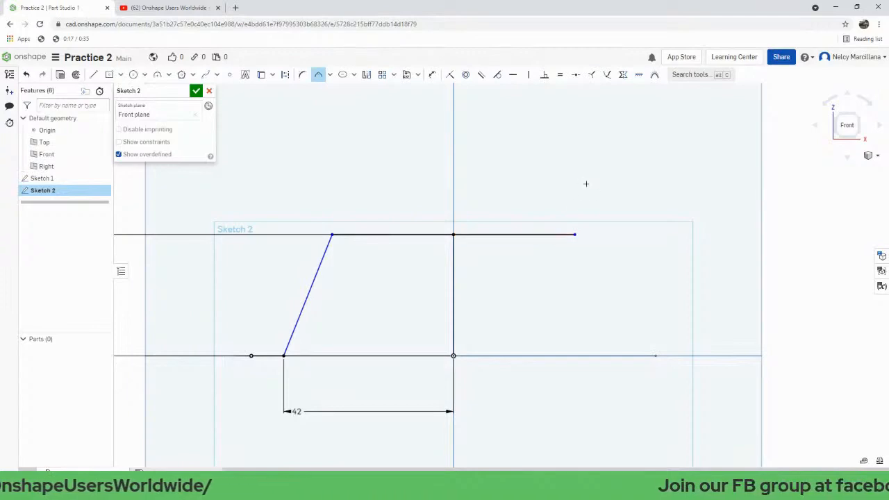
left_click(547, 234)
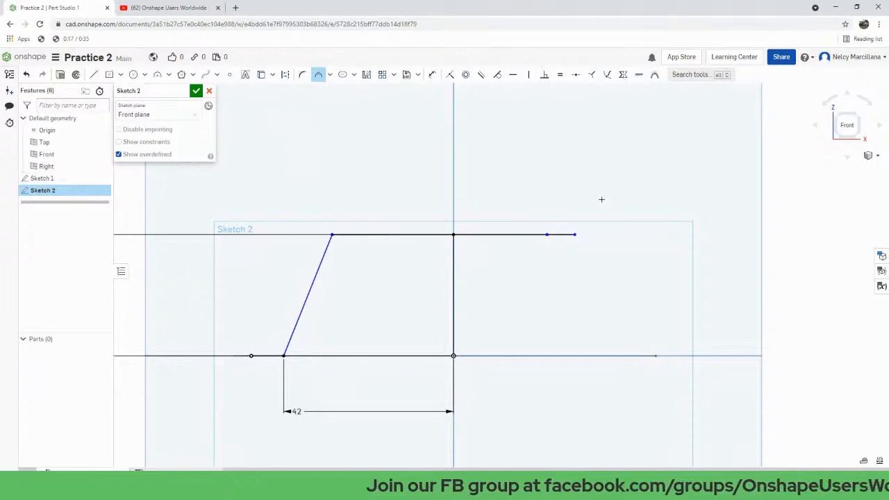
key("Escape")
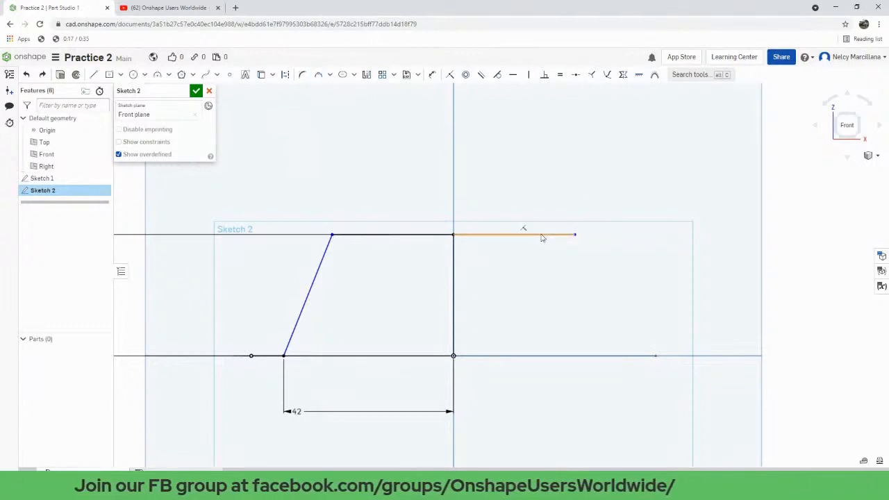
Convert the upper line's free half and the vertical line through the origin to construction geometry.
left_click(541, 237)
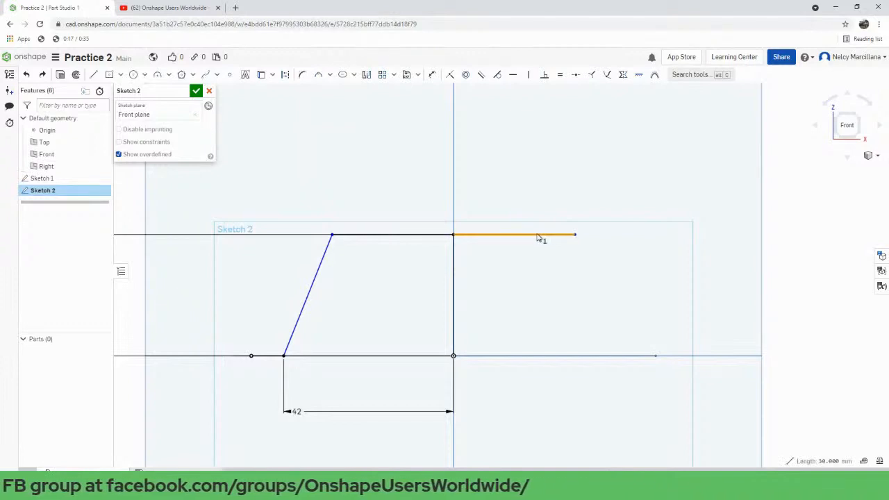
key("q")
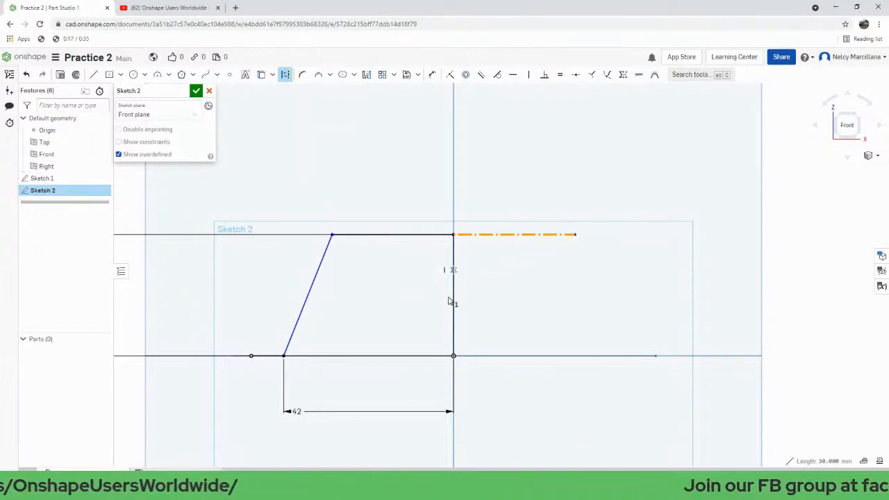
left_click(453, 302)
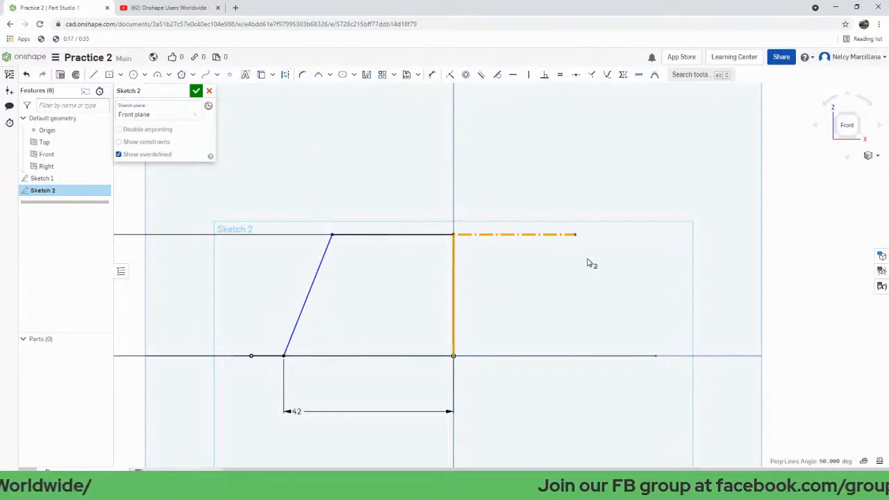
key("q")
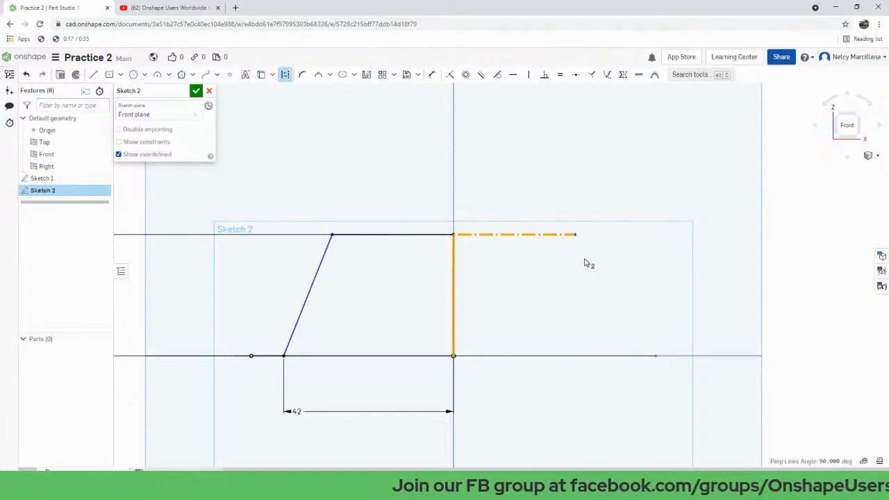
scroll(606, 262, "up", 2)
scroll(634, 260, "down", 3)
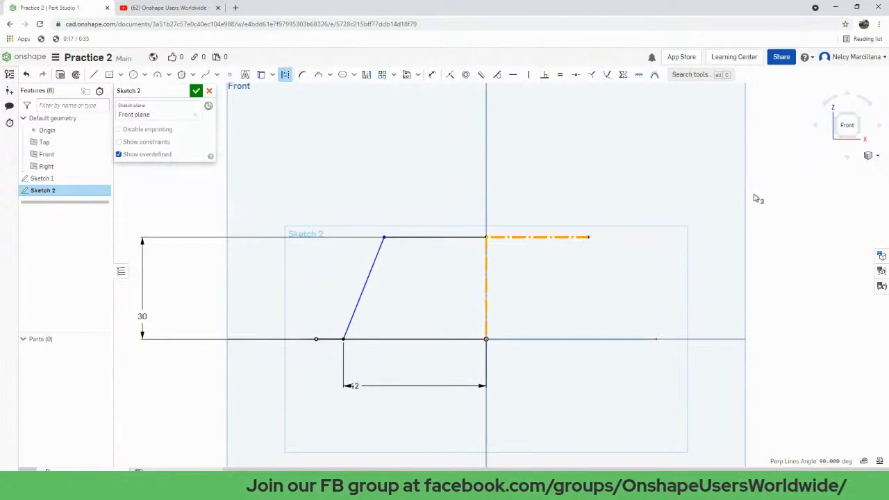
Dimension the overall distance between the upper line's two outer endpoints as 60 mm.
key("m")
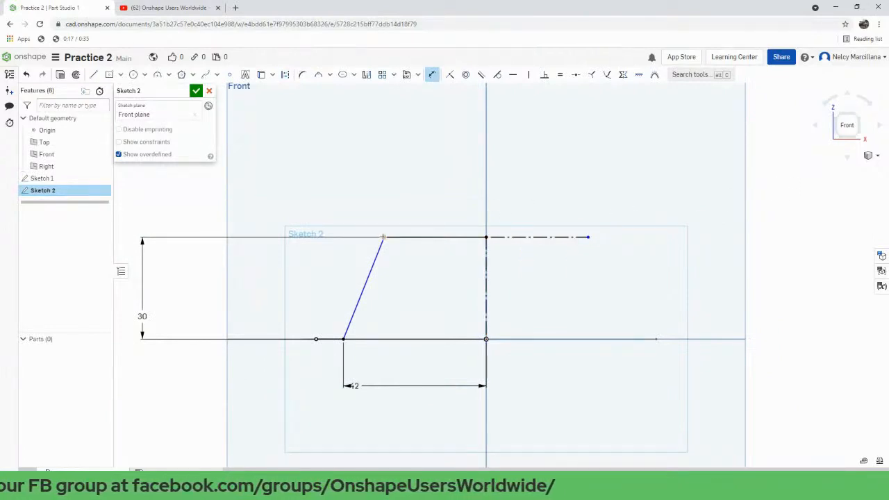
left_click(383, 237)
left_click(588, 237)
left_click(446, 171)
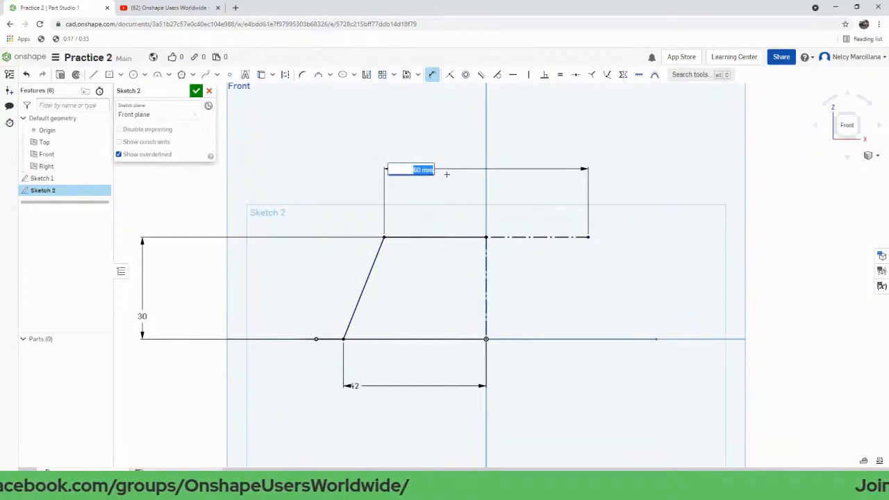
key("Return")
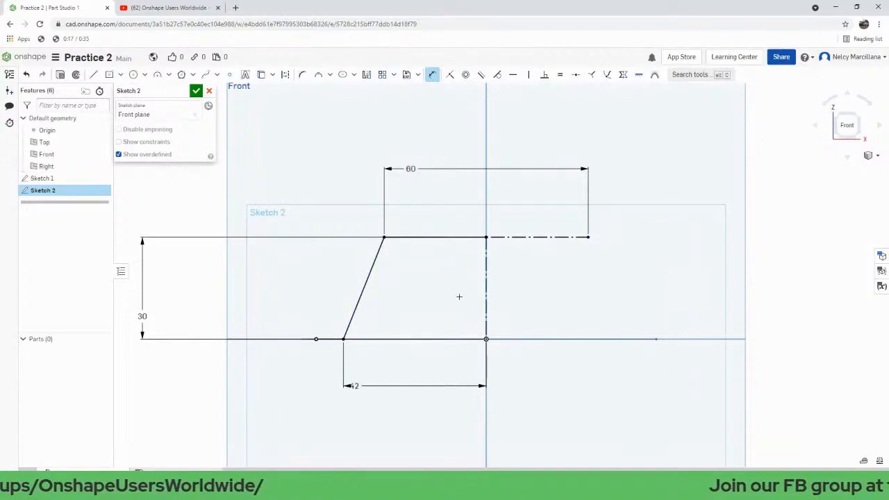
Finish the Front plane sketch and switch to the isometric view.
right_click_drag(463, 300, 484, 317)
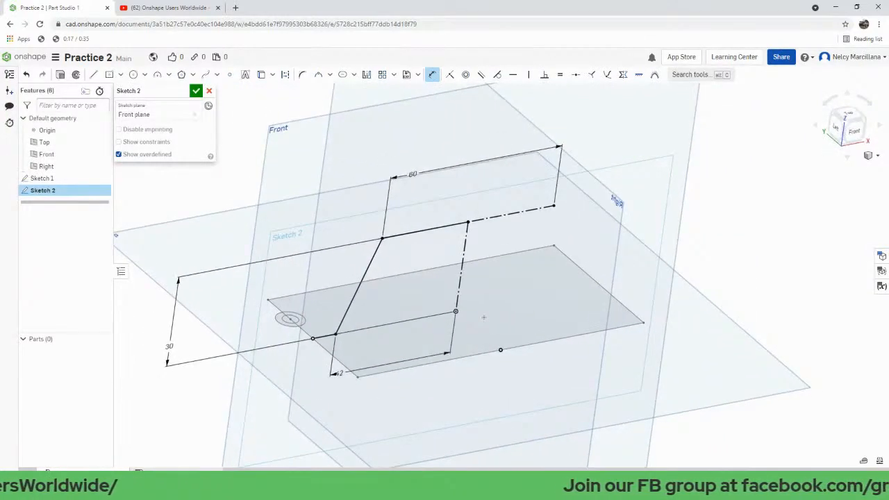
left_click(196, 91)
left_click(867, 155)
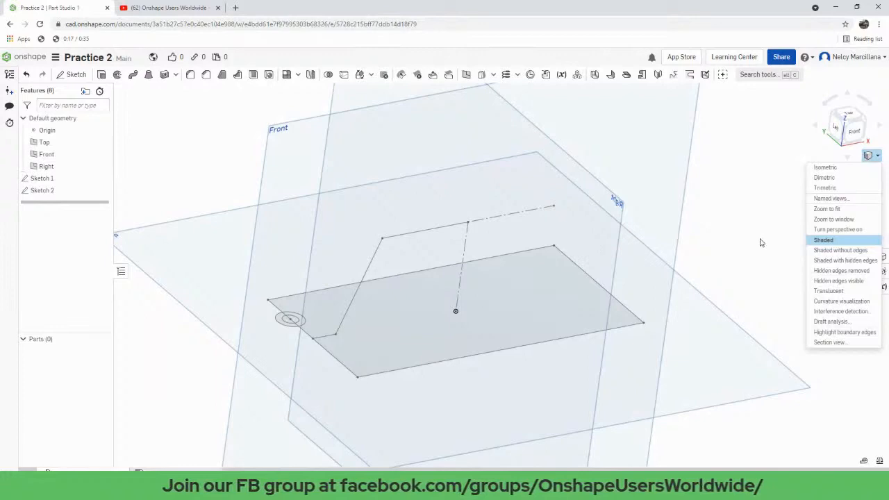
left_click(837, 167)
scroll(507, 289, "up", 5)
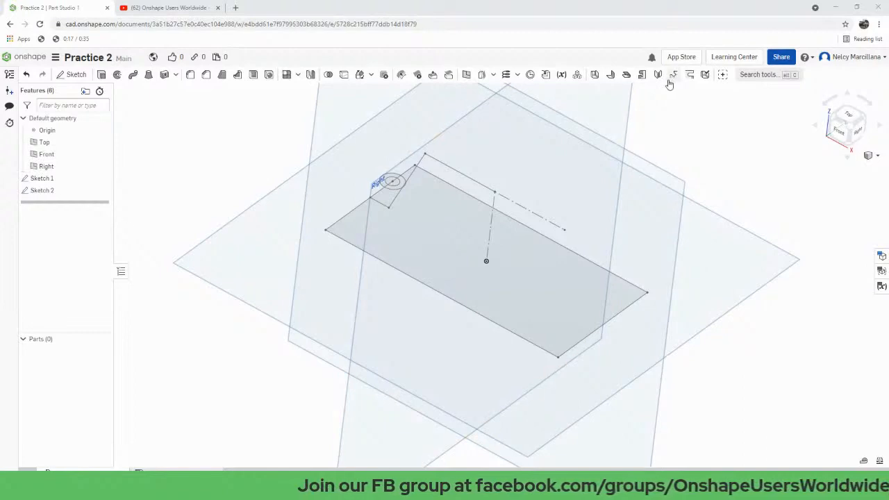
Create a sheet metal model by extruding the Front plane sketch's three solid lines 25 mm in the reversed direction, 2 mm thick with 1 mm bend radius.
left_click(595, 76)
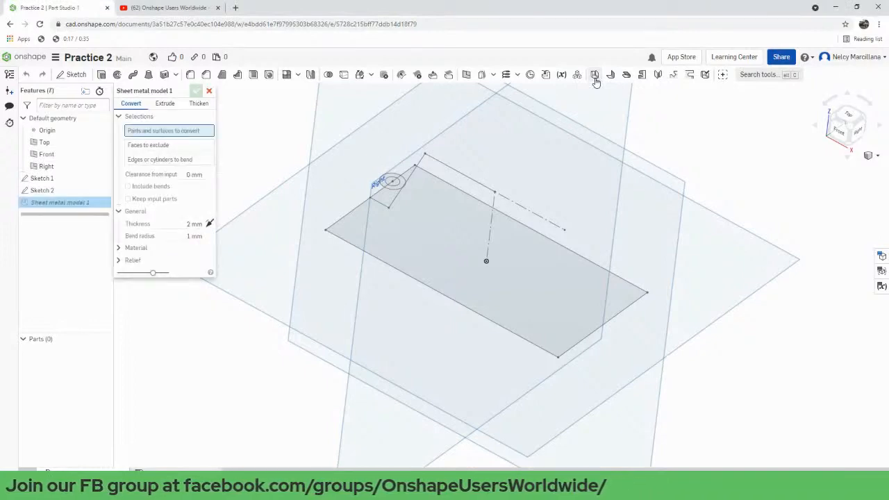
left_click(165, 105)
scroll(381, 208, "up", 3)
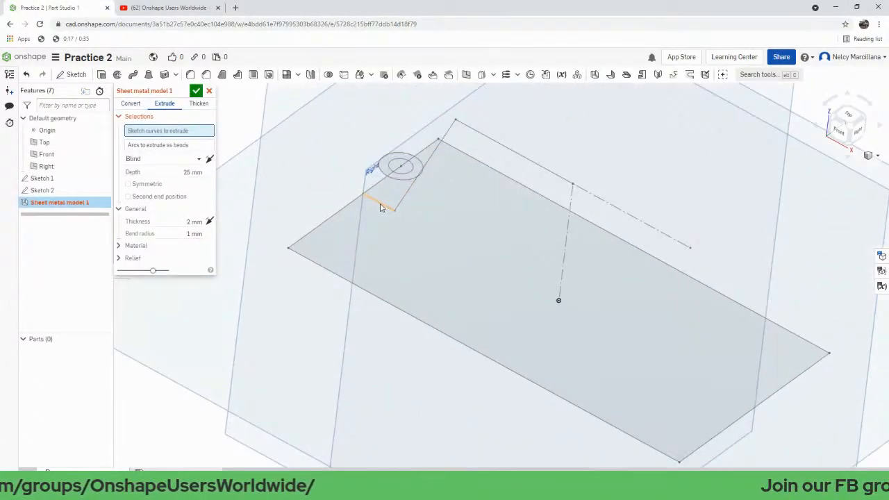
left_click(384, 207)
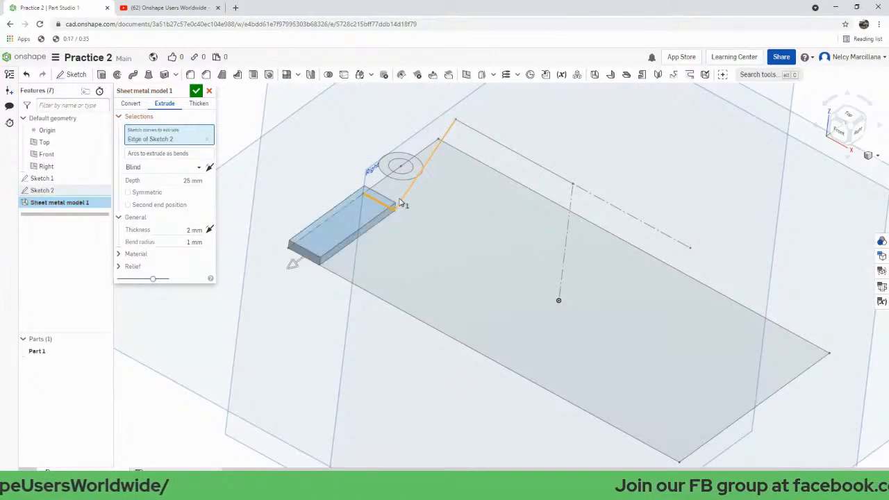
left_click(400, 202)
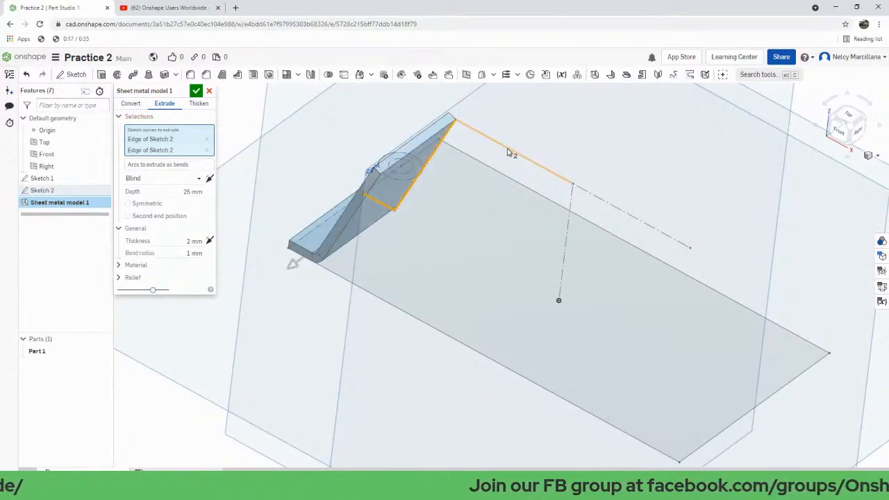
left_click(508, 152)
mouse_move(496, 288)
right_mouse_down()
mouse_move(533, 294)
mouse_move(527, 287)
mouse_move(504, 304)
mouse_move(492, 282)
right_mouse_up()
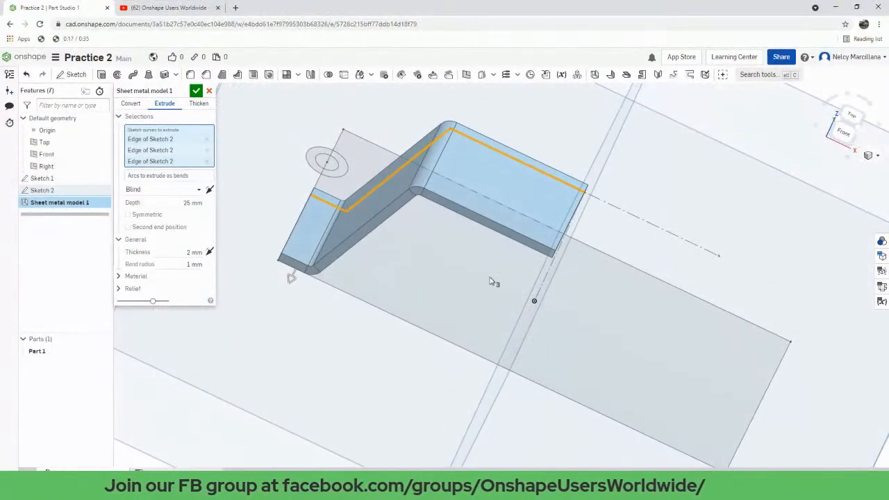
left_click(210, 190)
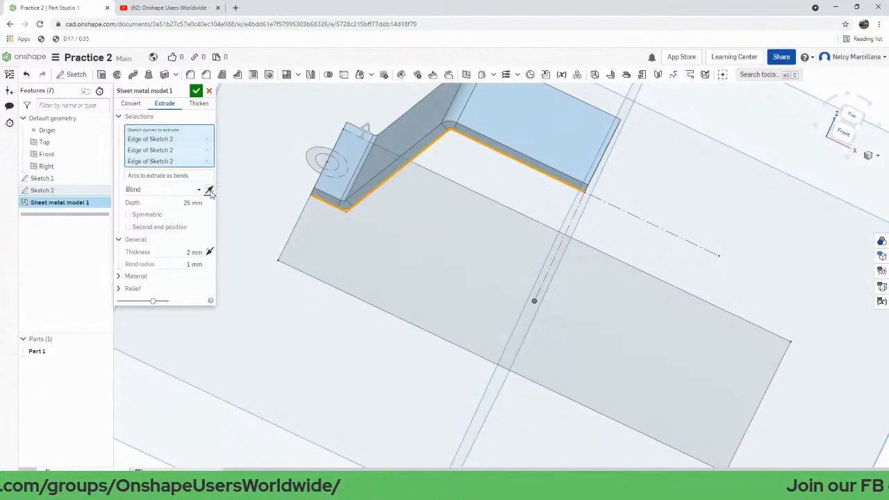
mouse_move(441, 306)
right_mouse_down()
mouse_move(454, 296)
mouse_move(427, 284)
right_mouse_up()
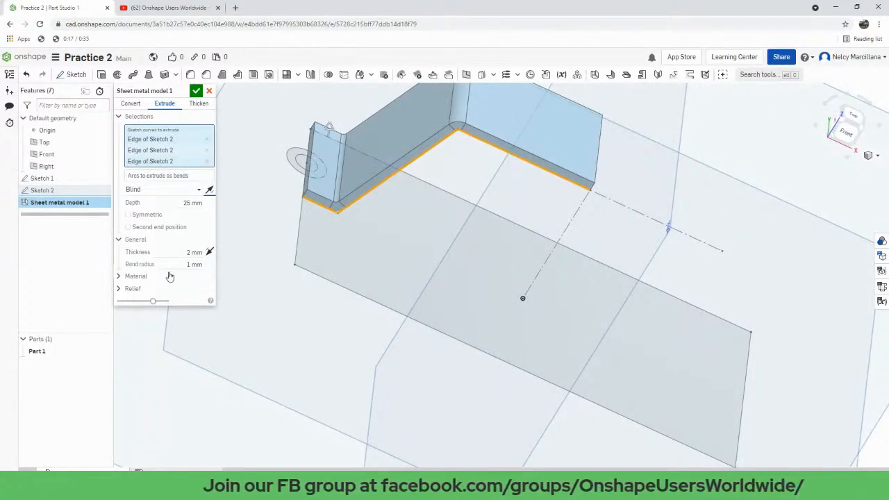
left_click(194, 94)
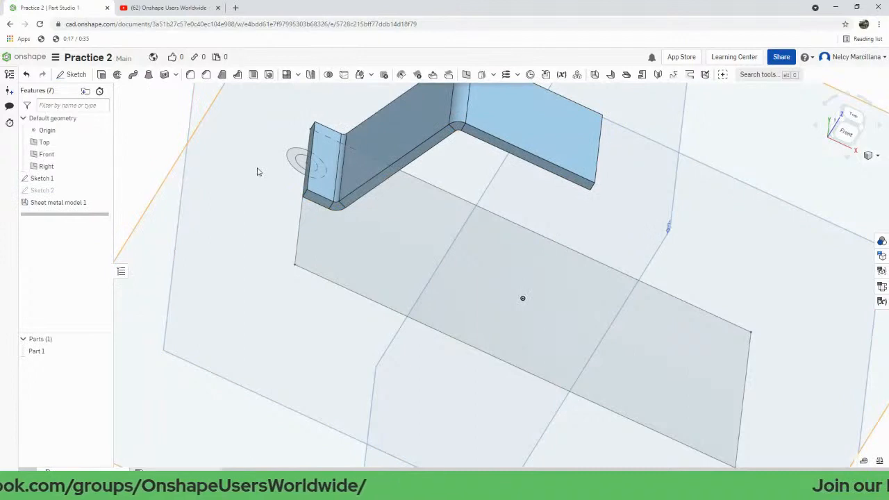
Add a sheet metal tab from the half-ring region of Sketch 1 outside the lower flange, merging it with that flange.
middle_click_drag(257, 171, 306, 262)
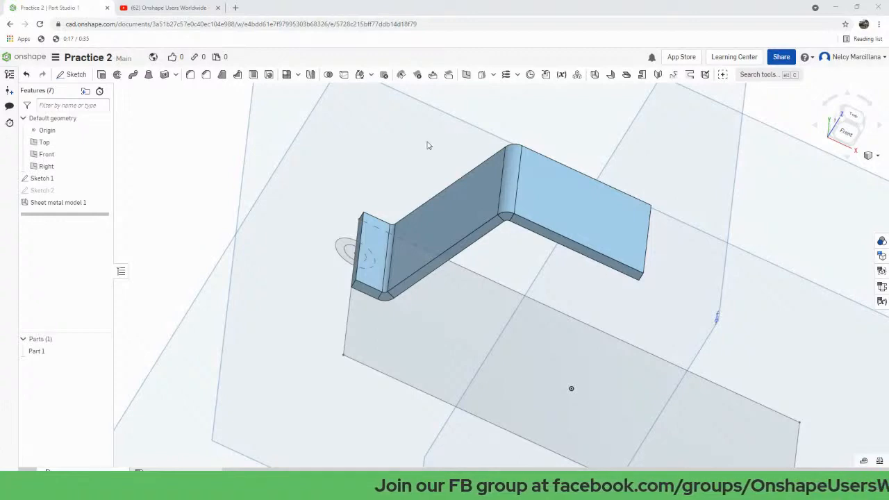
scroll(501, 278, "up", 1)
scroll(499, 279, "down", 2)
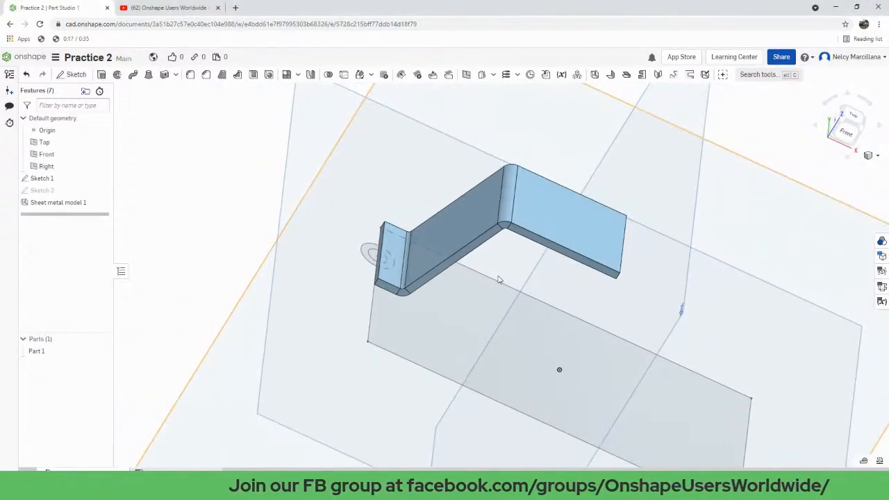
middle_click_drag(500, 279, 528, 284)
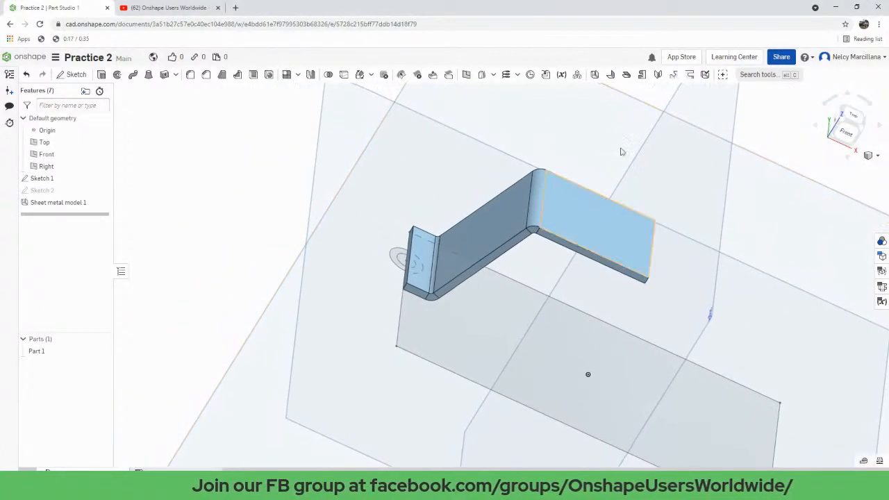
left_click(642, 74)
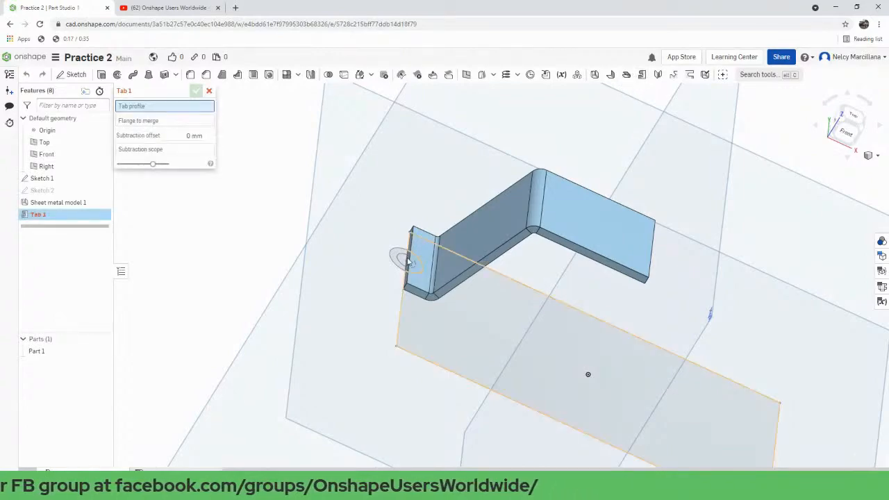
scroll(412, 264, "up", 3)
scroll(412, 264, "up", 3)
left_click(354, 241)
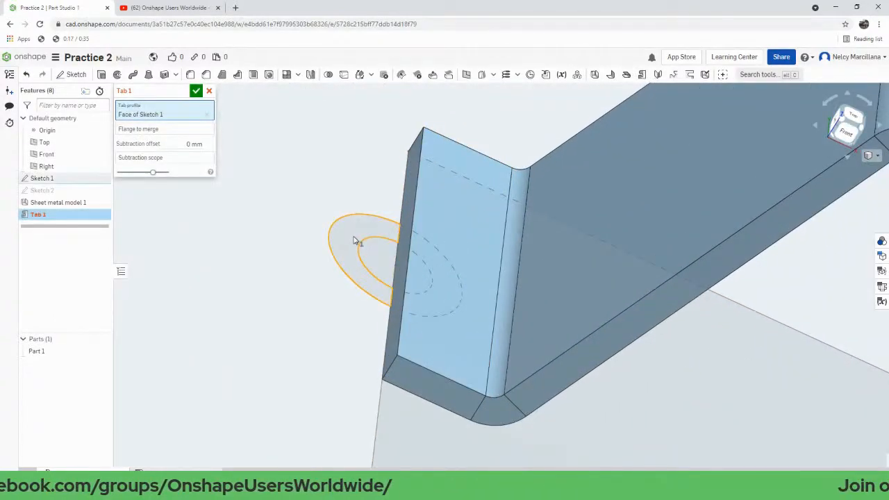
left_click(396, 285)
mouse_move(397, 284)
right_mouse_down()
mouse_move(466, 288)
mouse_move(508, 218)
mouse_move(439, 298)
mouse_move(391, 290)
right_mouse_up()
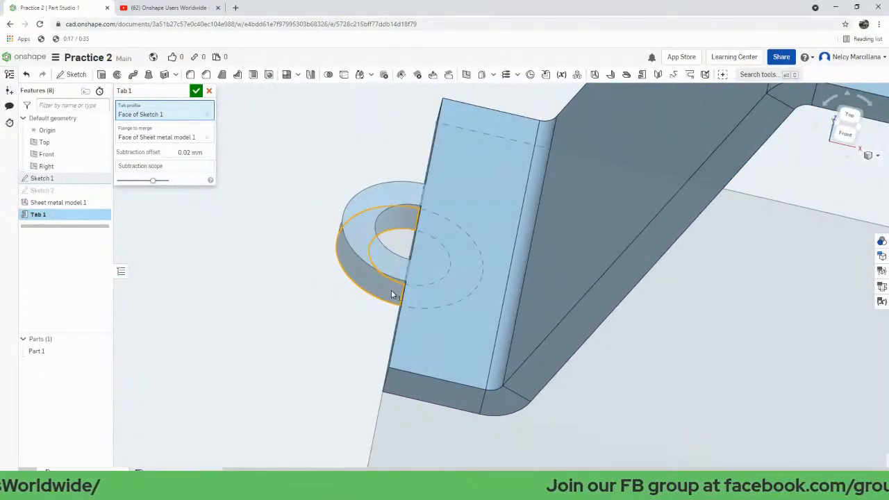
left_click(197, 91)
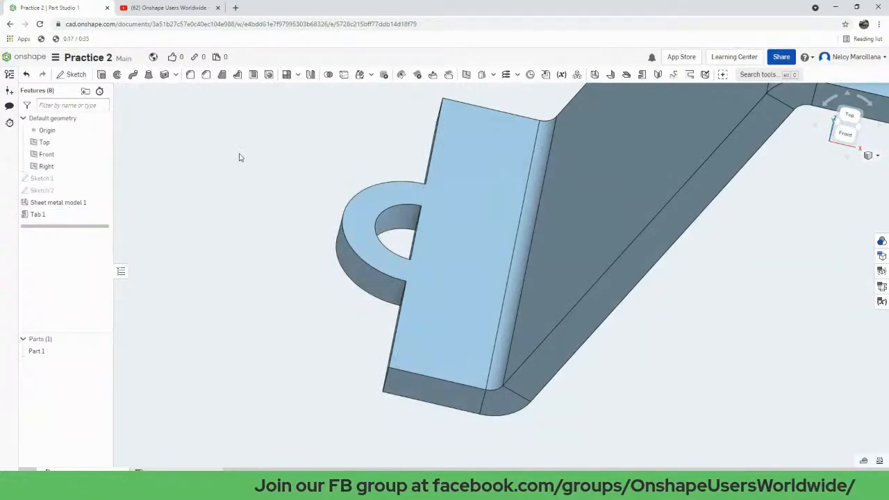
Show Sketch 1 and set up a Remove extrude of the inner circle's half that overlaps the lower flange.
right_click_drag(283, 192, 463, 211)
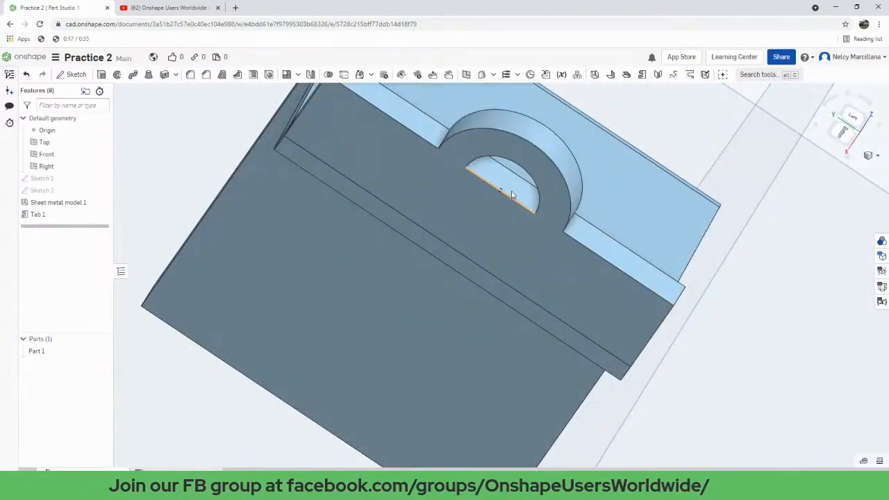
right_click_drag(557, 199, 411, 260)
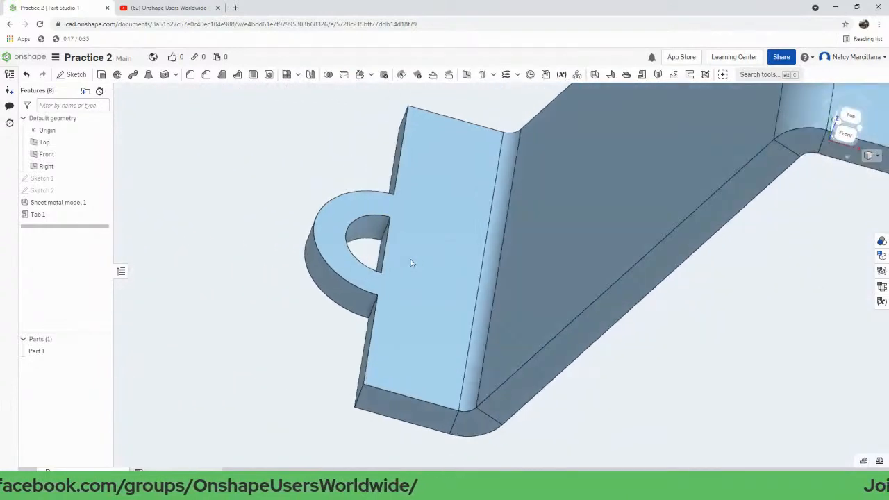
left_click(102, 75)
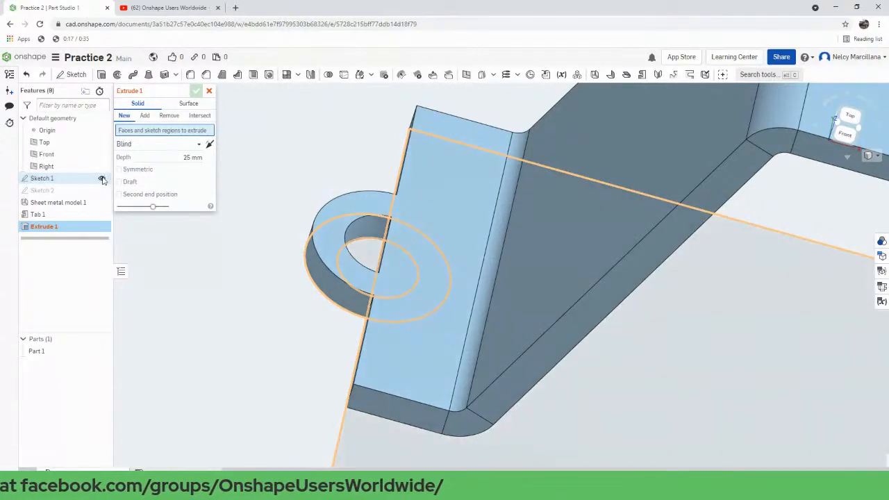
left_click(102, 179)
mouse_move(353, 361)
right_mouse_down()
mouse_move(375, 327)
mouse_move(471, 252)
right_mouse_up()
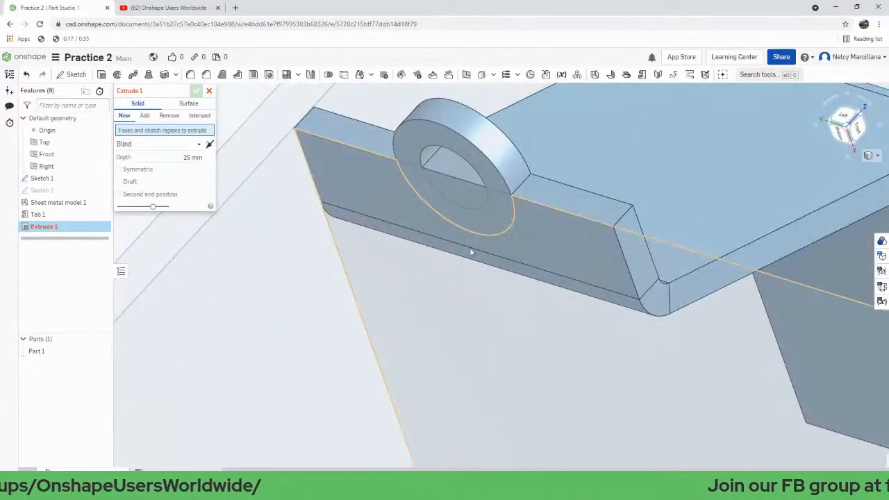
left_click(477, 207)
mouse_move(477, 207)
right_mouse_down()
mouse_move(553, 220)
mouse_move(523, 281)
mouse_move(484, 282)
mouse_move(502, 285)
right_mouse_up()
scroll(505, 296, "up", 3)
scroll(504, 293, "down", 5)
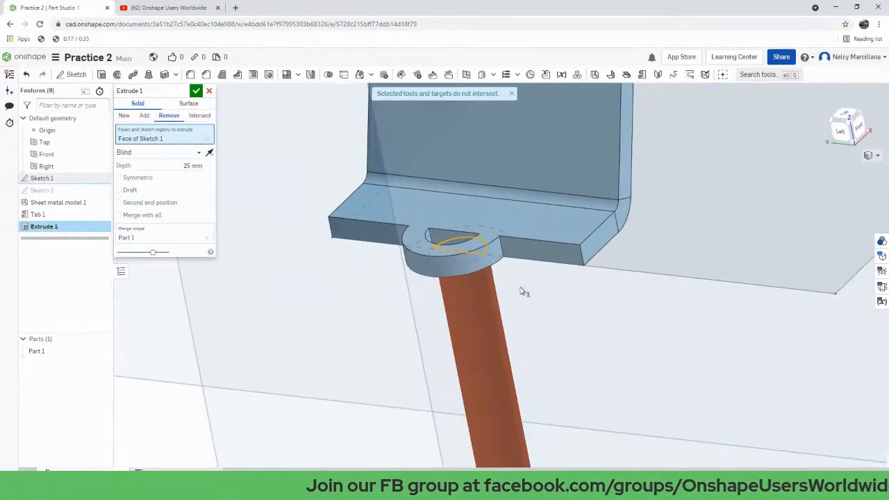
middle_click_drag(545, 287, 473, 274)
End the hole cut with Up to face at the lower flange's upper face and accept the extrude.
left_click(187, 152)
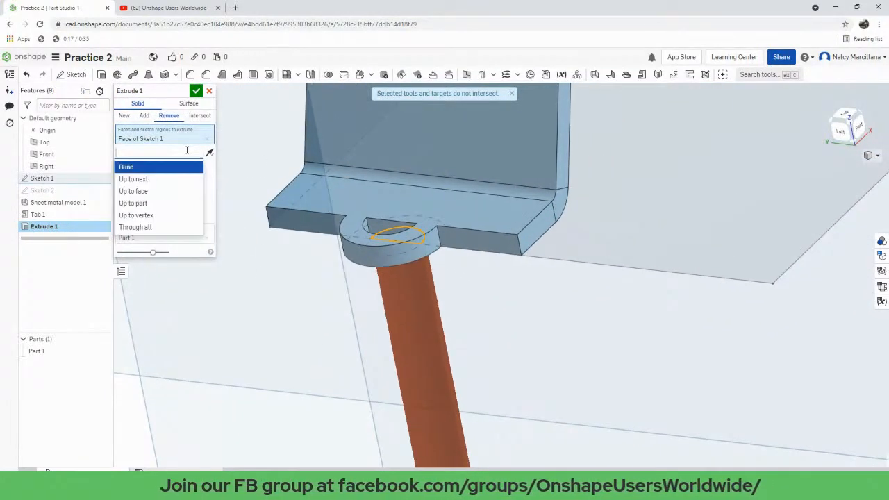
left_click(142, 192)
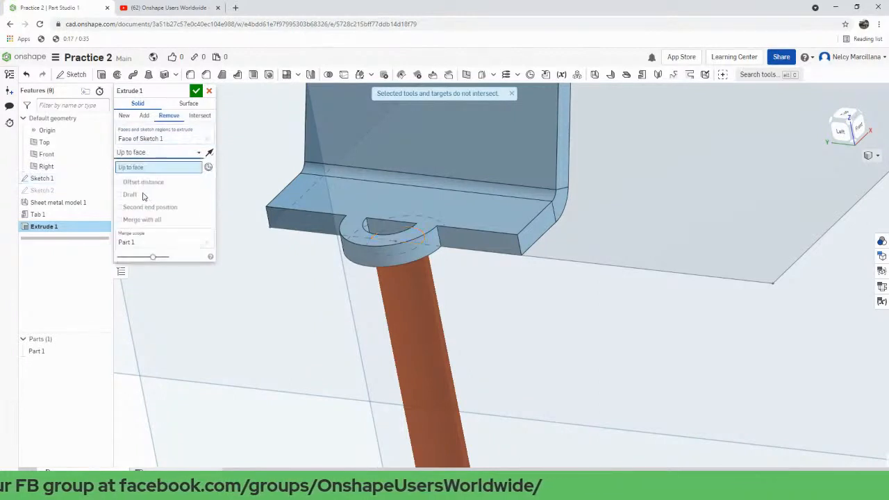
left_click(357, 196)
mouse_move(569, 327)
right_mouse_down()
mouse_move(576, 377)
mouse_move(590, 360)
mouse_move(556, 332)
right_mouse_up()
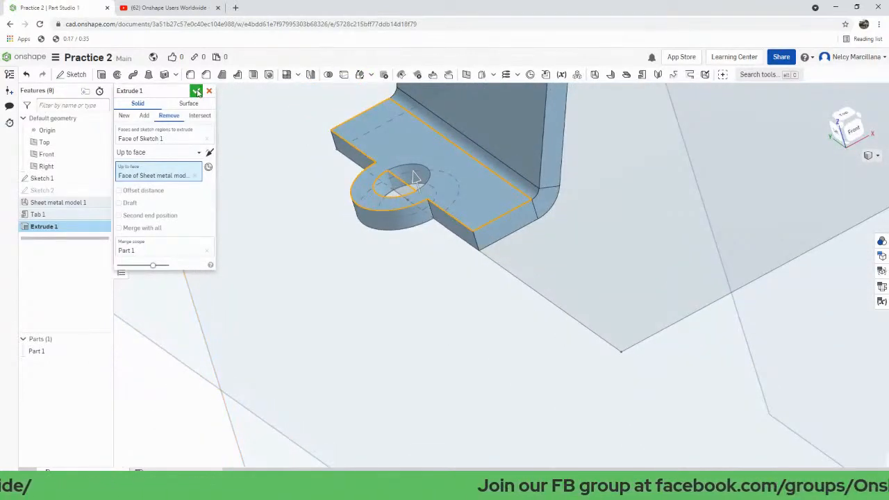
left_click(197, 91)
Hide Sketch 1 and switch to the isometric view.
scroll(570, 257, "up", 2)
scroll(590, 236, "down", 4)
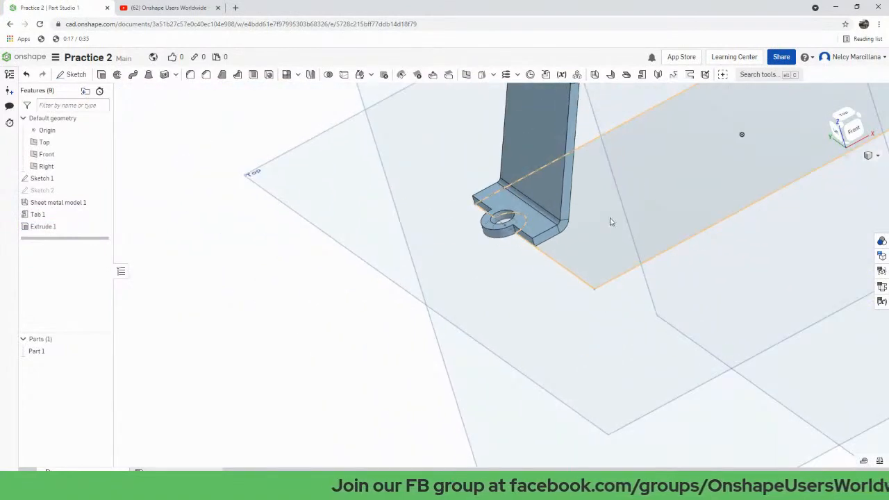
mouse_move(611, 222)
right_mouse_down()
mouse_move(540, 342)
mouse_move(555, 284)
mouse_move(621, 299)
mouse_move(578, 288)
right_mouse_up()
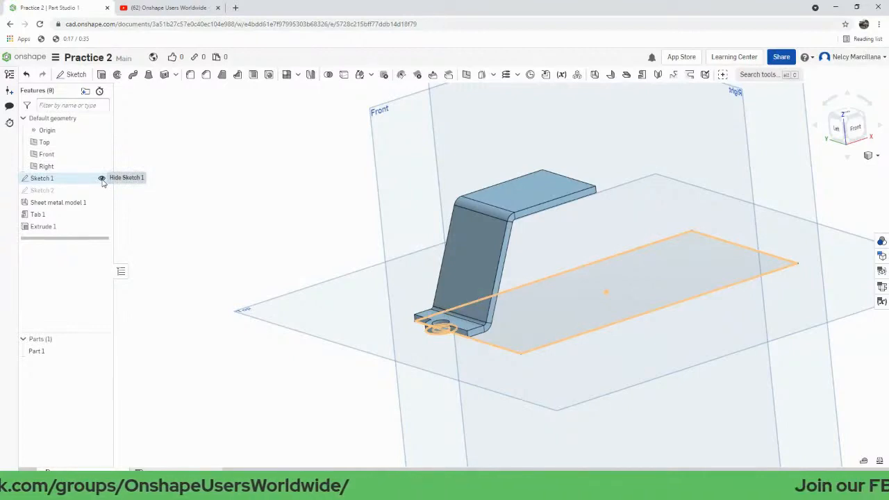
left_click(102, 179)
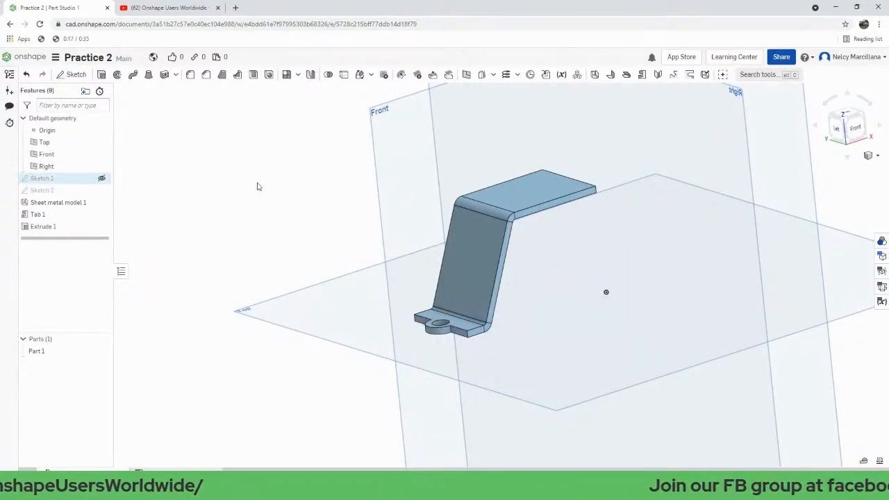
left_click(869, 155)
left_click(860, 168)
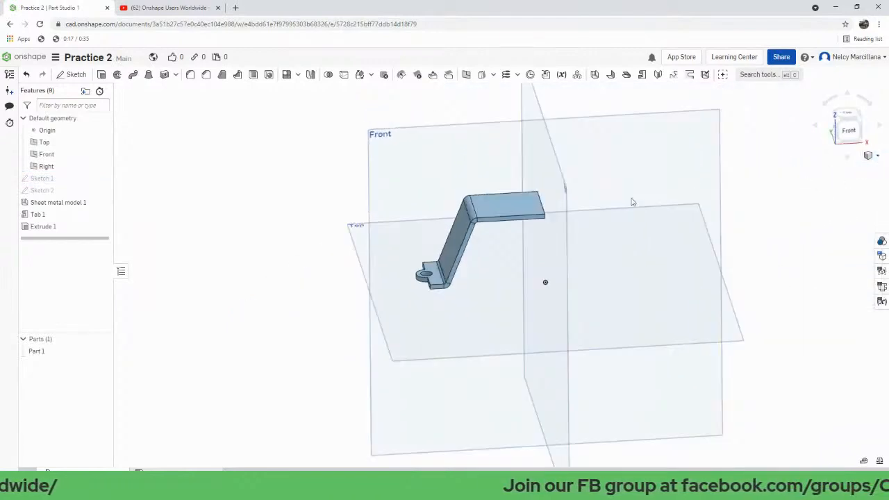
Set up a part mirror of the bracket about the Front plane.
right_click_drag(491, 273, 506, 276)
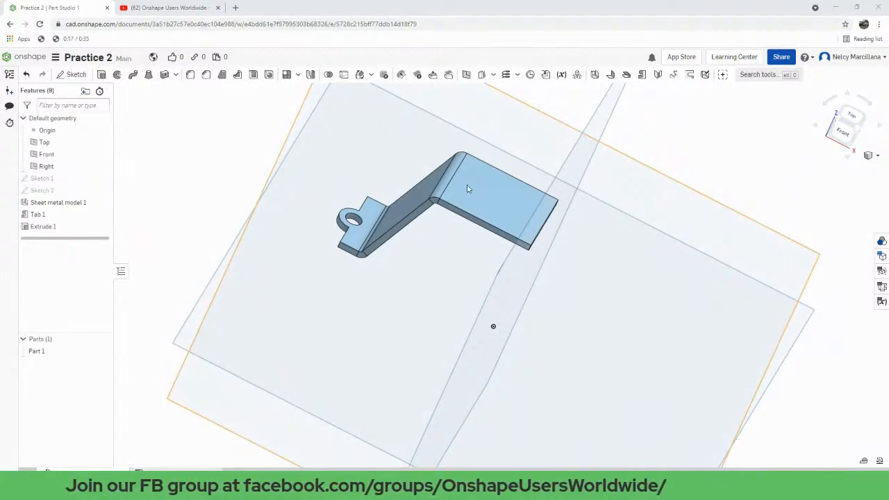
right_click_drag(480, 292, 411, 250)
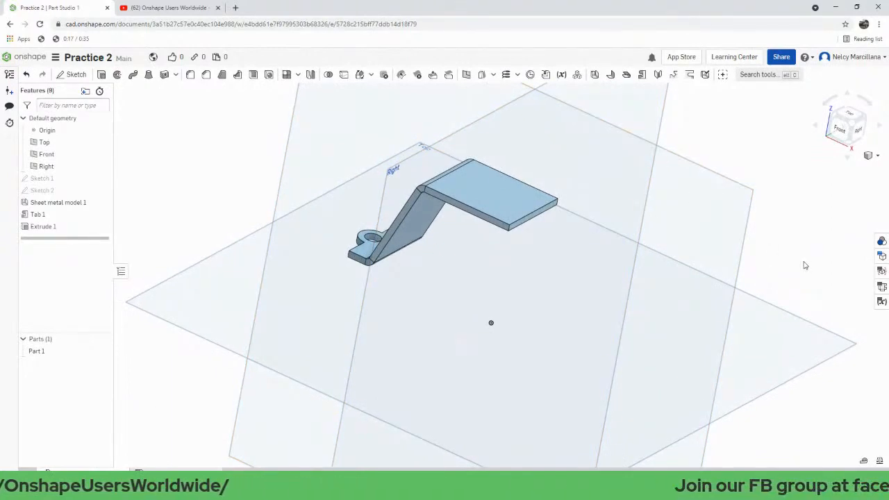
key("alt+c")
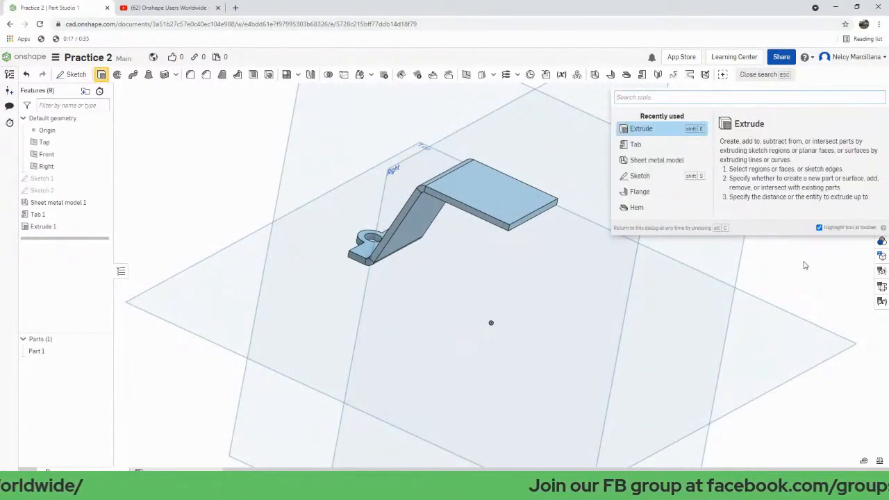
type("mir")
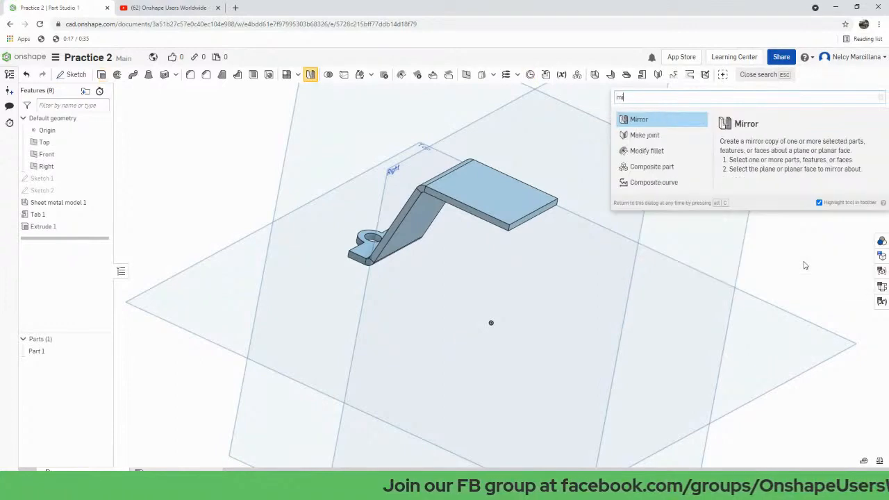
left_click(644, 125)
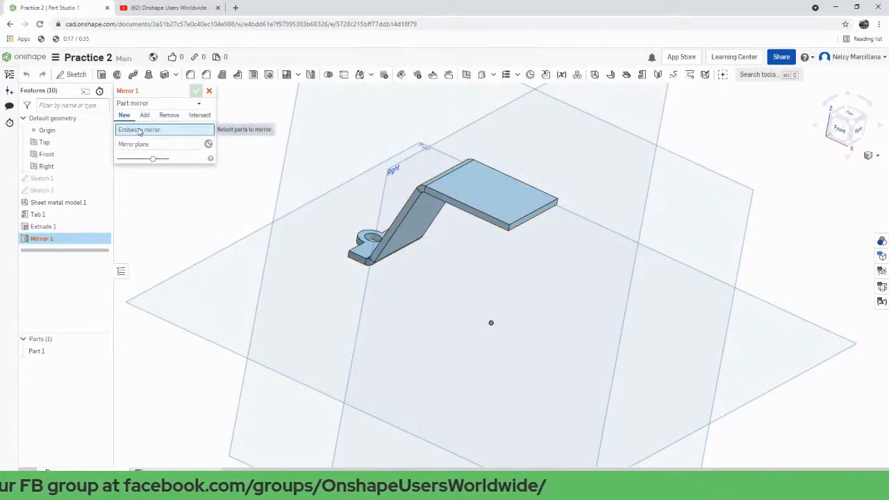
left_click(509, 198)
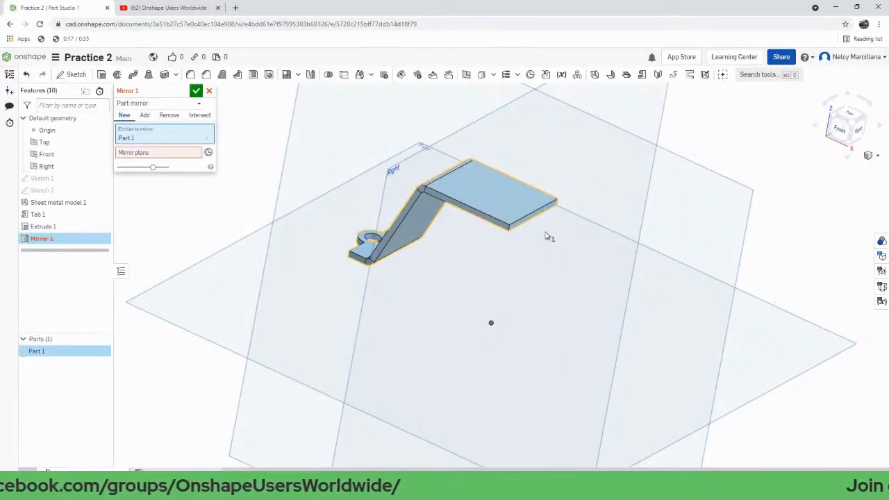
middle_click_drag(506, 285, 544, 259)
left_click(185, 155)
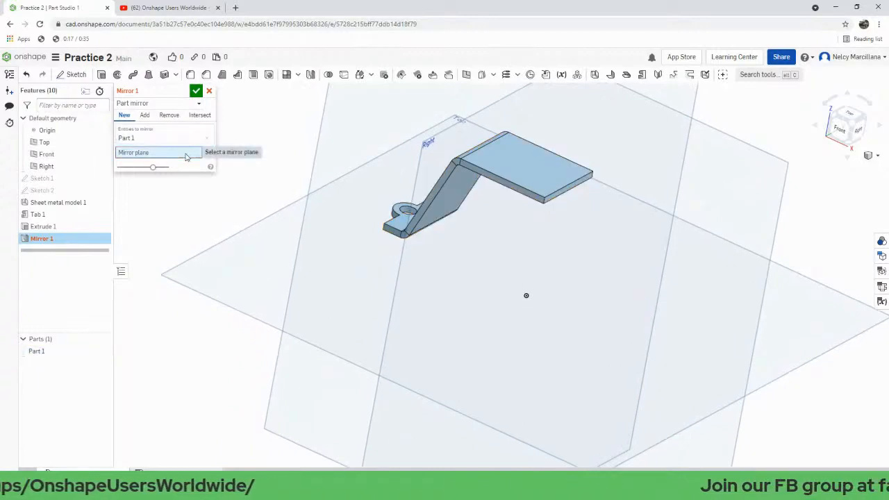
scroll(421, 242, "up", 2)
scroll(425, 242, "down", 5)
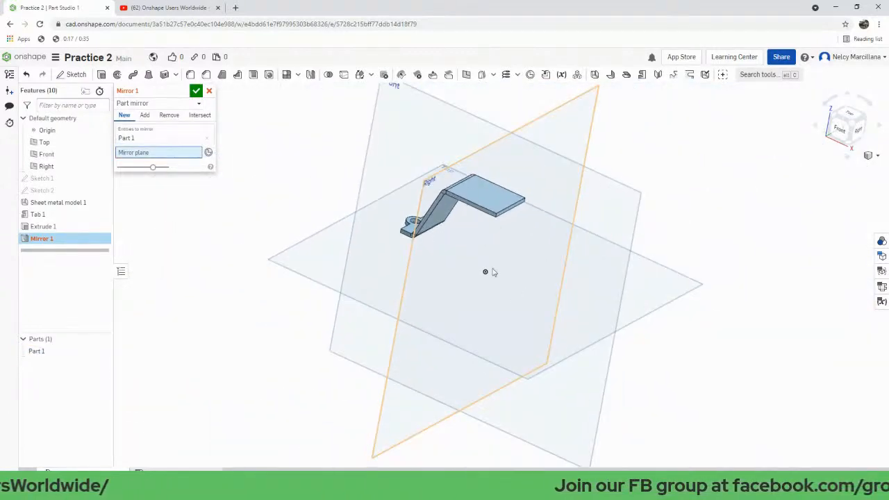
middle_click_drag(493, 271, 494, 333)
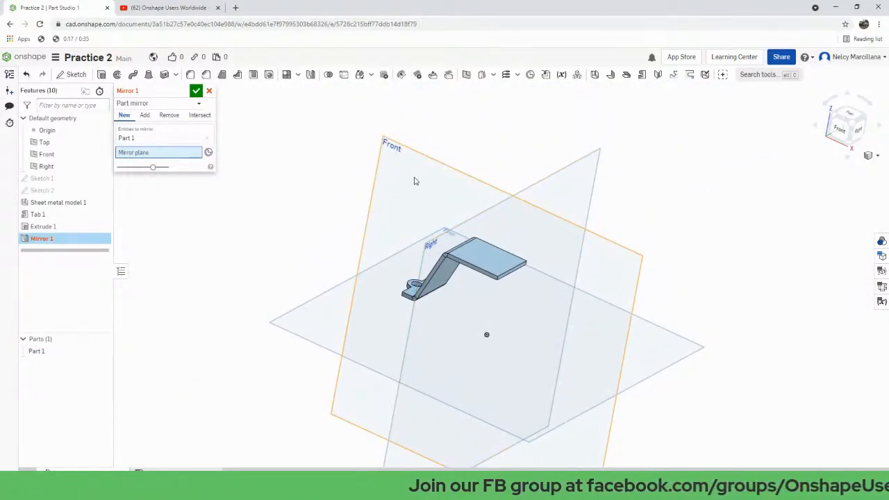
left_click(414, 180)
Set the Front plane mirror to Add so both halves form one part, and accept it.
right_click_drag(443, 338, 441, 358)
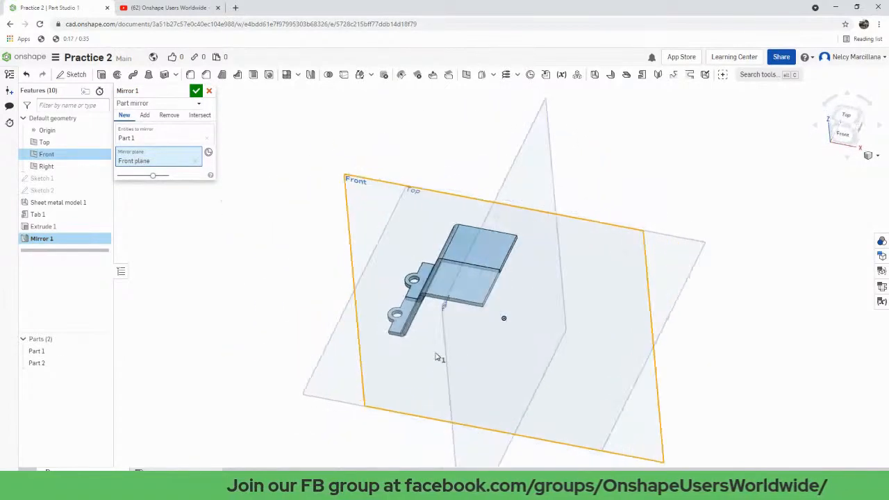
left_click(144, 115)
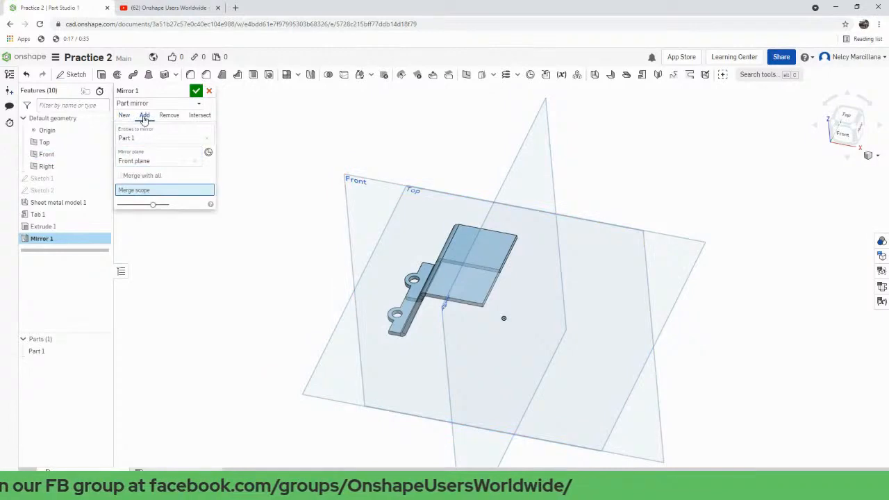
mouse_move(311, 204)
right_mouse_down()
mouse_move(338, 234)
mouse_move(313, 187)
mouse_move(298, 189)
mouse_move(296, 199)
right_mouse_up()
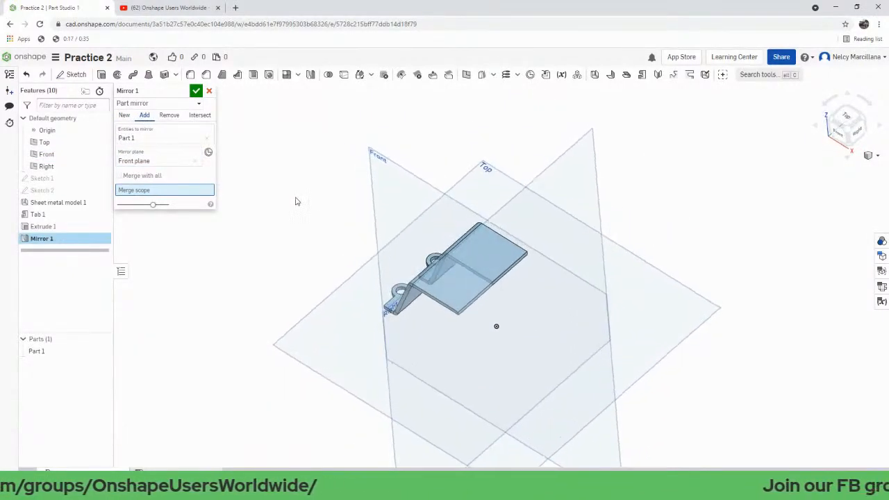
left_click(196, 92)
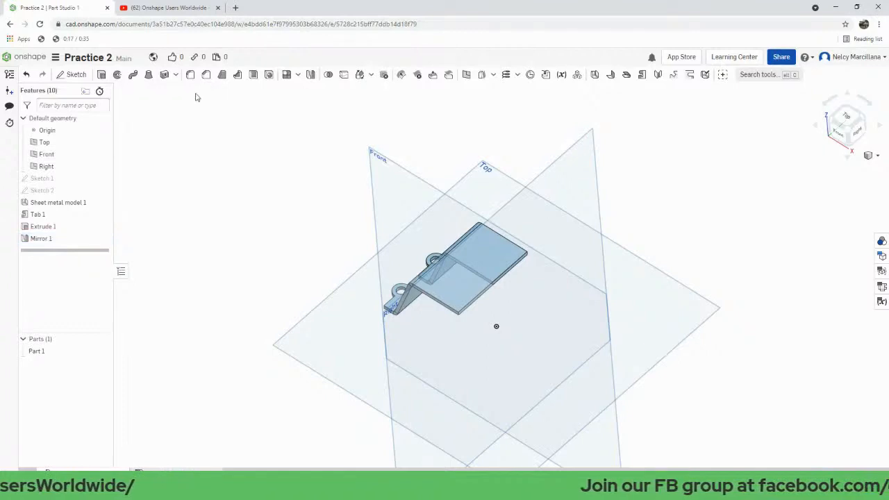
Set up a second part mirror of the widened bracket about the Right plane.
mouse_move(303, 239)
right_mouse_down()
mouse_move(341, 268)
mouse_move(308, 214)
mouse_move(306, 234)
mouse_move(305, 222)
right_mouse_up()
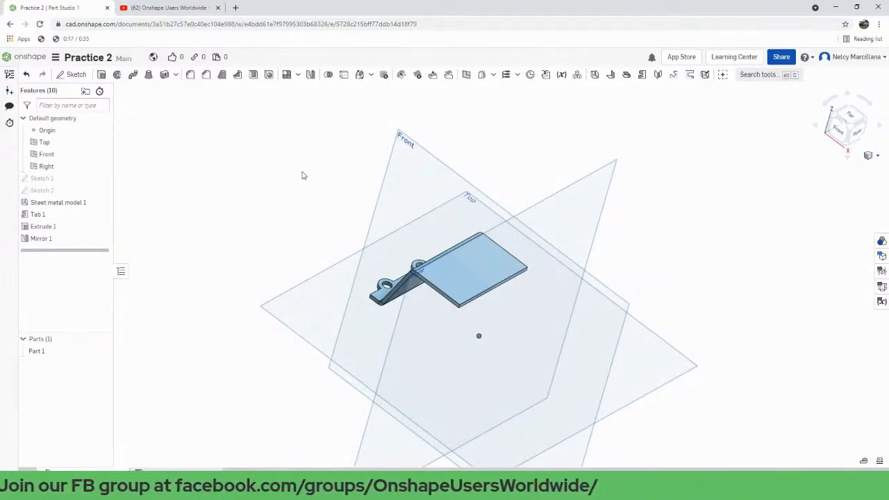
key("alt+c")
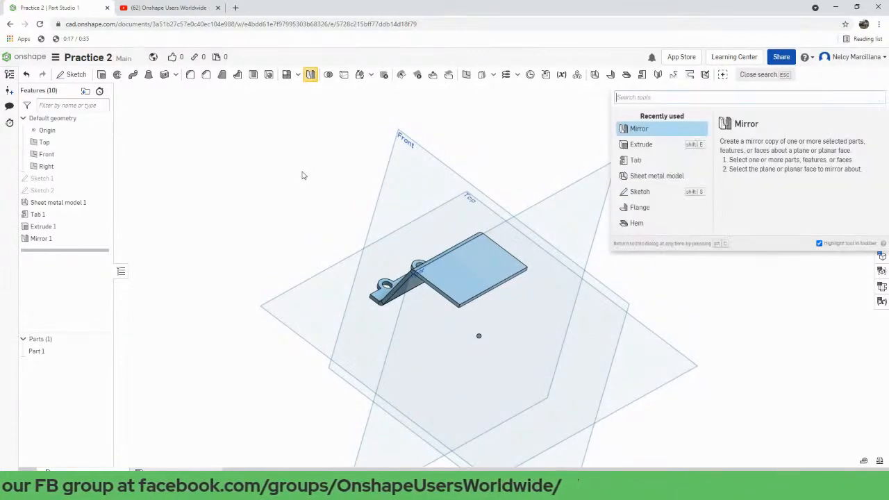
left_click(674, 136)
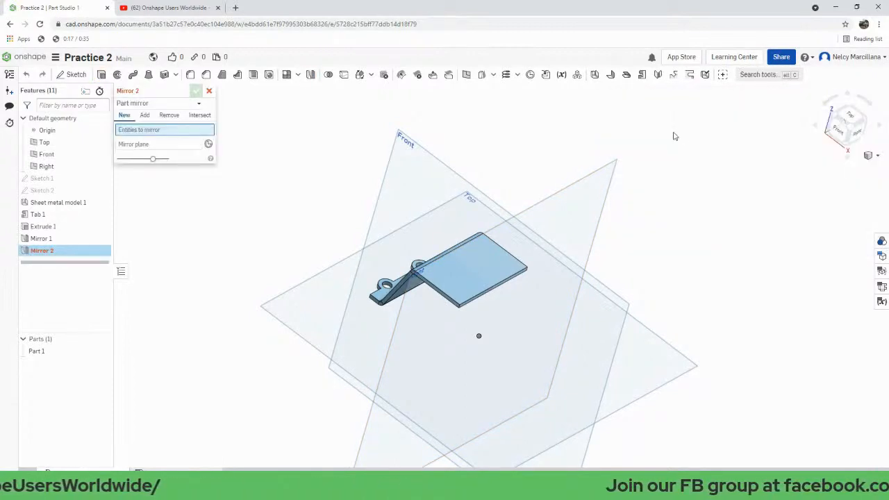
left_click(496, 271)
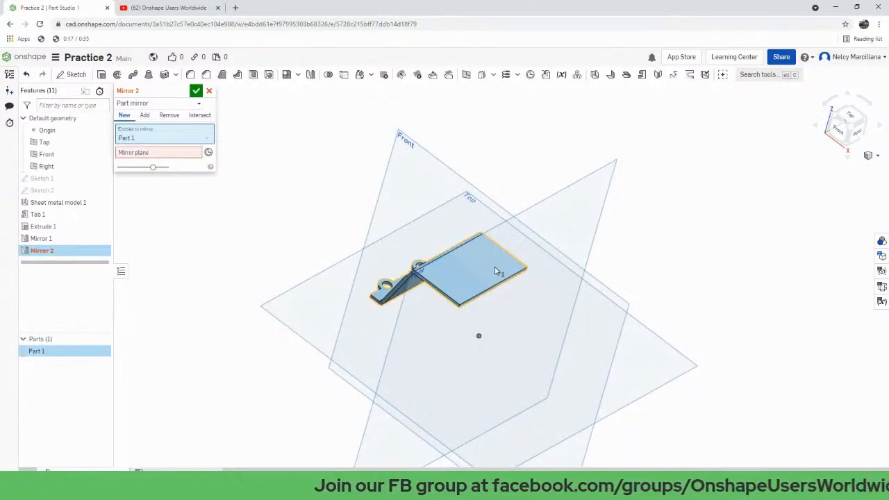
left_click(172, 156)
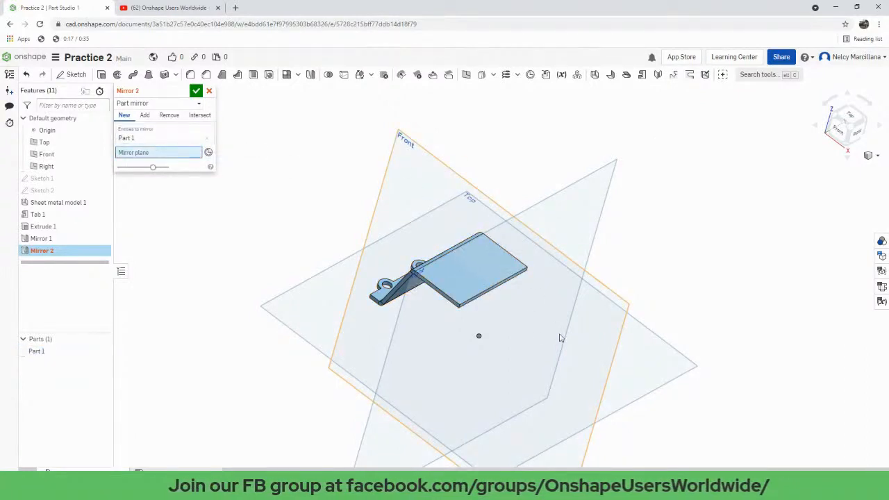
right_click_drag(561, 337, 572, 353)
left_click(381, 210)
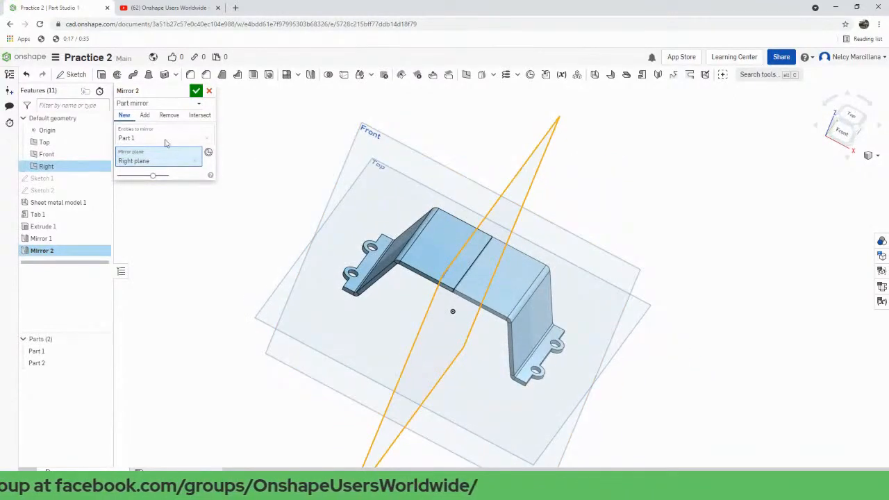
Set the Right plane mirror to Add so it joins the existing part, and accept it.
scroll(488, 347, "up", 2)
scroll(487, 344, "down", 2)
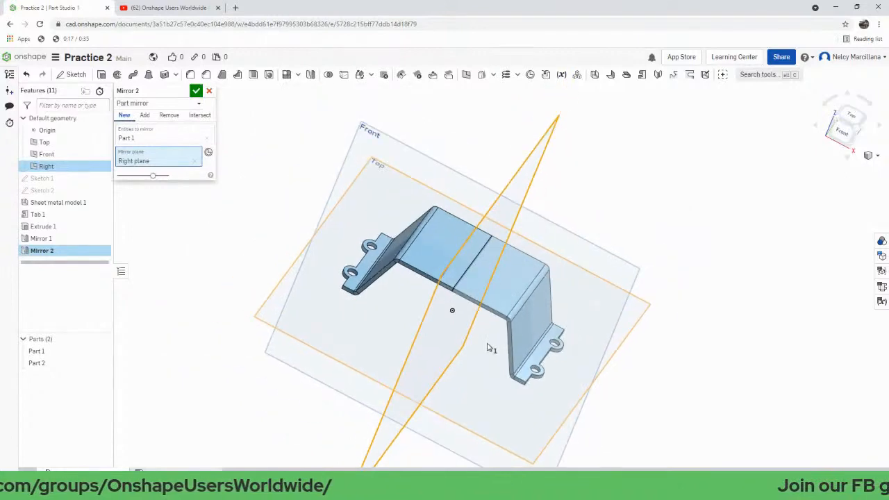
middle_click_drag(487, 345, 478, 343)
right_click_drag(479, 343, 475, 343)
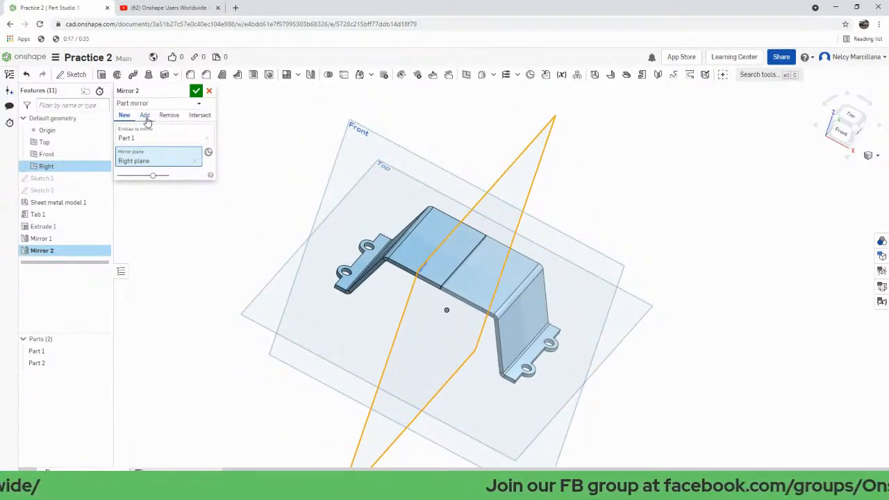
left_click(145, 116)
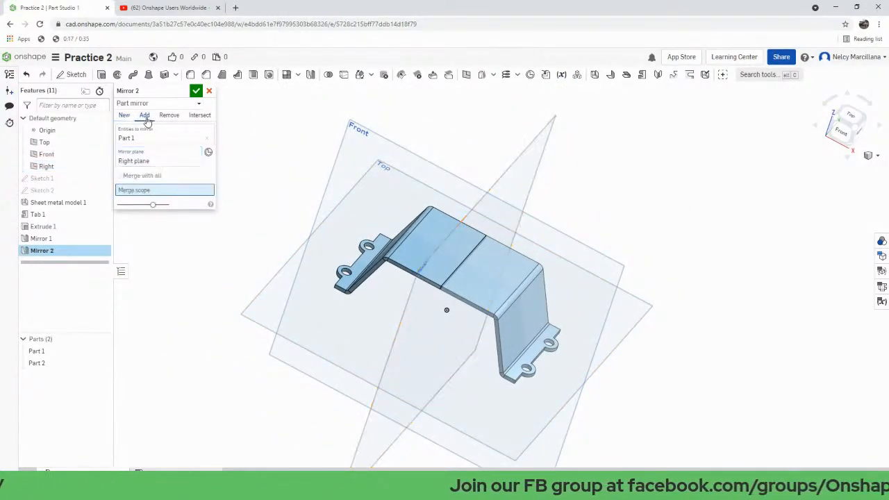
left_click(197, 92)
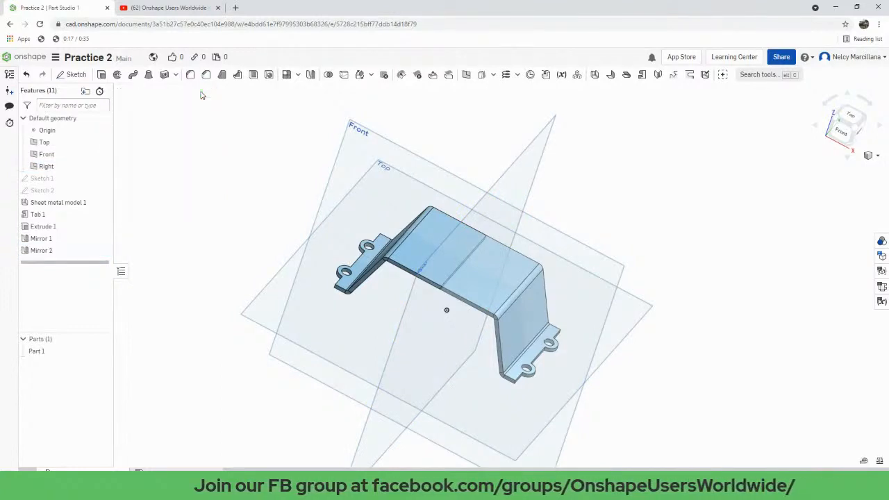
Switch to the isometric view and centre the completed bracket.
mouse_move(660, 391)
right_mouse_down()
mouse_move(646, 358)
mouse_move(660, 382)
right_mouse_up()
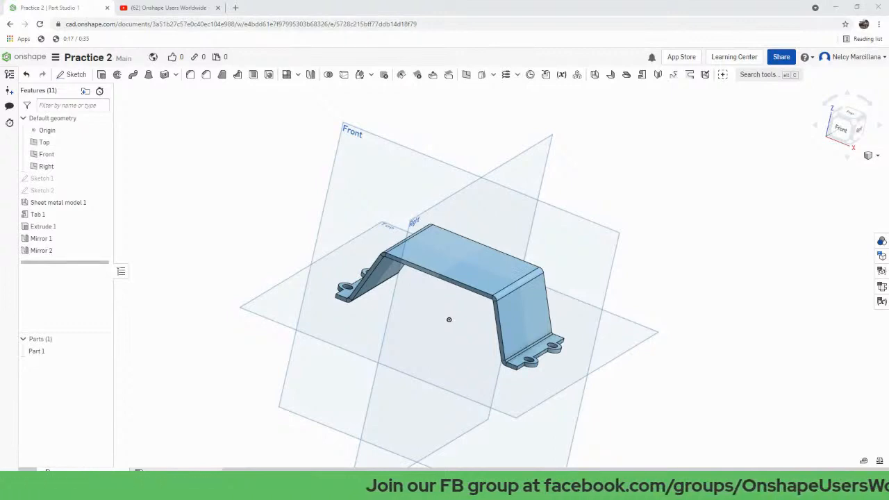
left_click(877, 157)
left_click(830, 167)
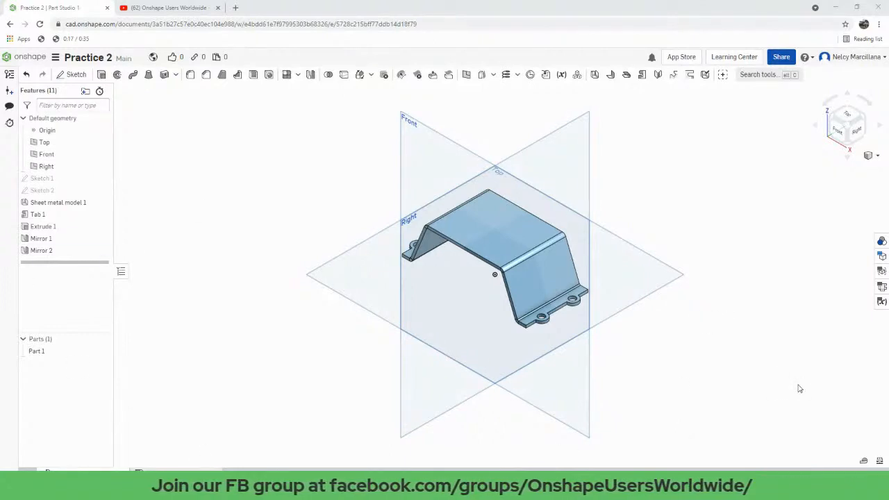
middle_click_drag(558, 276, 527, 289)
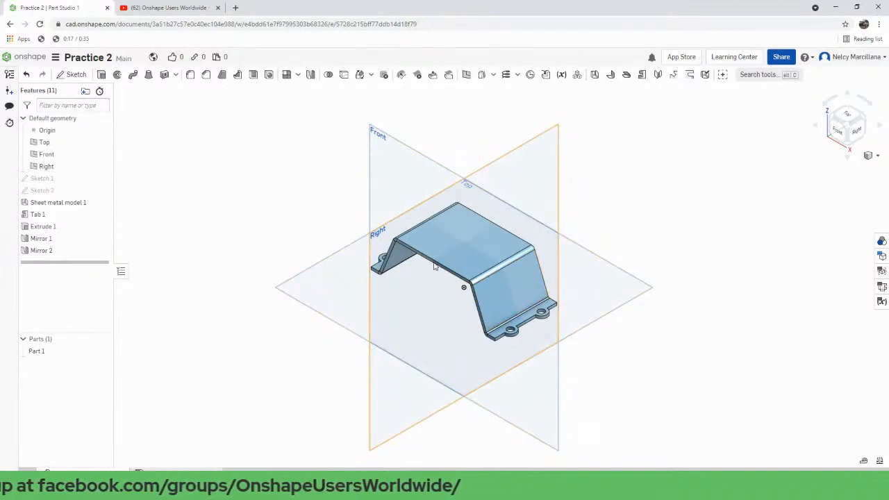
Show the sheet metal table with the flat pattern and widen that area.
left_click(881, 288)
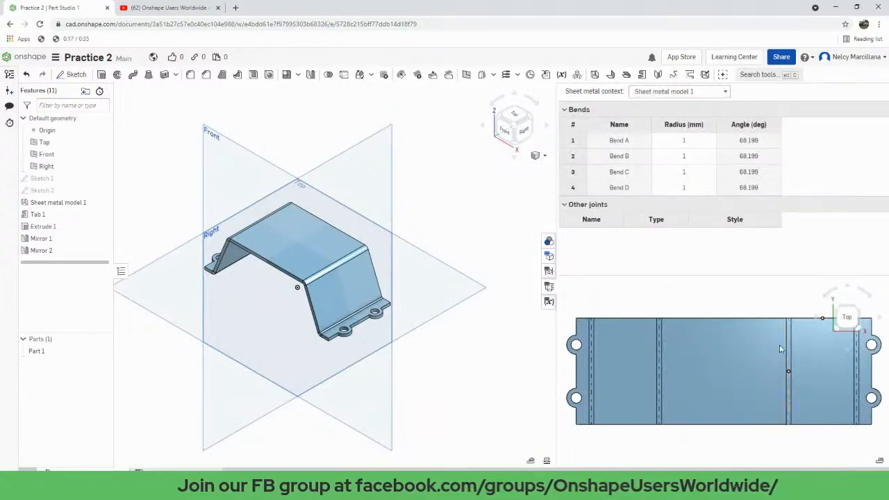
mouse_move(756, 381)
middle_mouse_down()
mouse_move(764, 389)
mouse_move(761, 379)
mouse_move(750, 387)
mouse_move(748, 370)
mouse_move(757, 385)
middle_mouse_up()
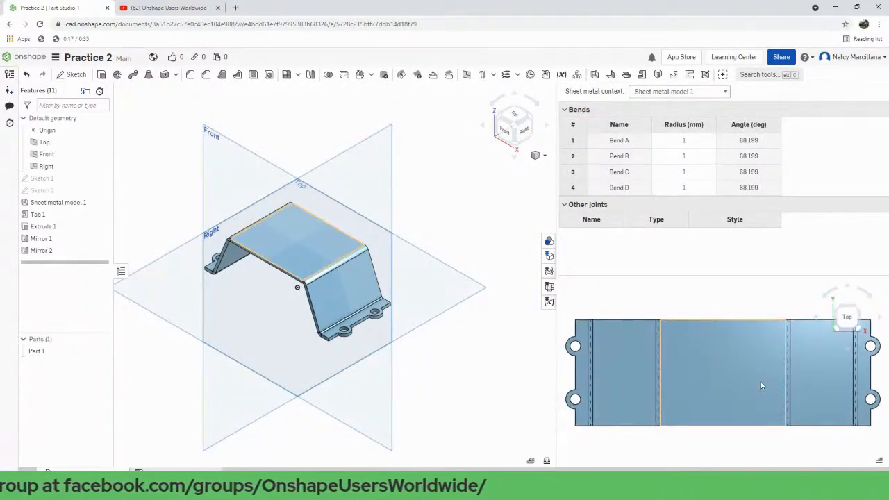
left_click_drag(557, 220, 438, 245)
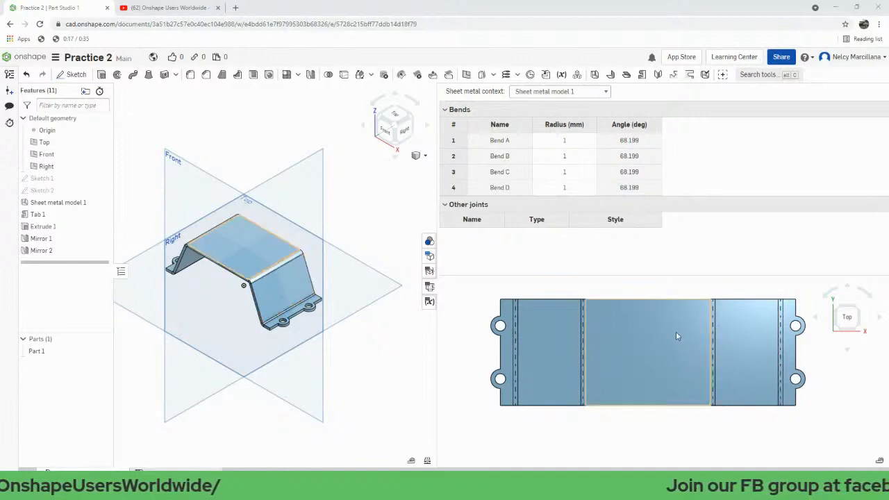
Start a sketch on the flat pattern's central face and draw a corner rectangle across the bend at its +X edge.
left_click(644, 347)
right_click(645, 350)
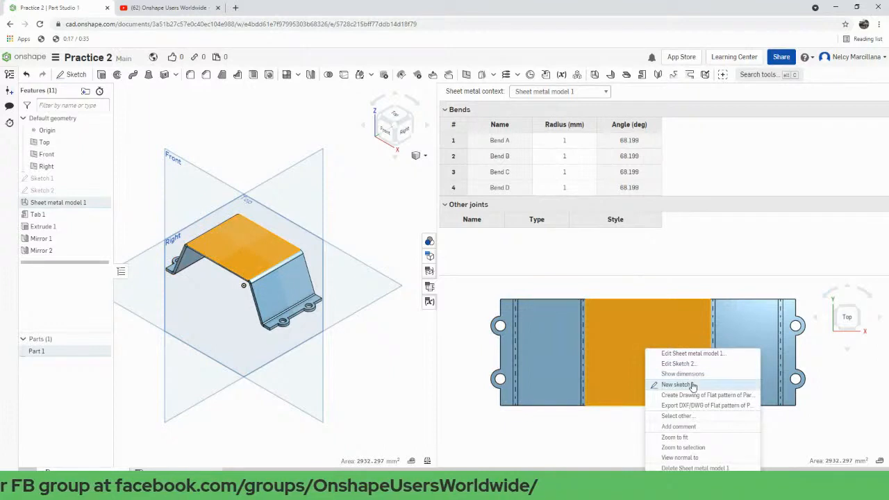
left_click(676, 385)
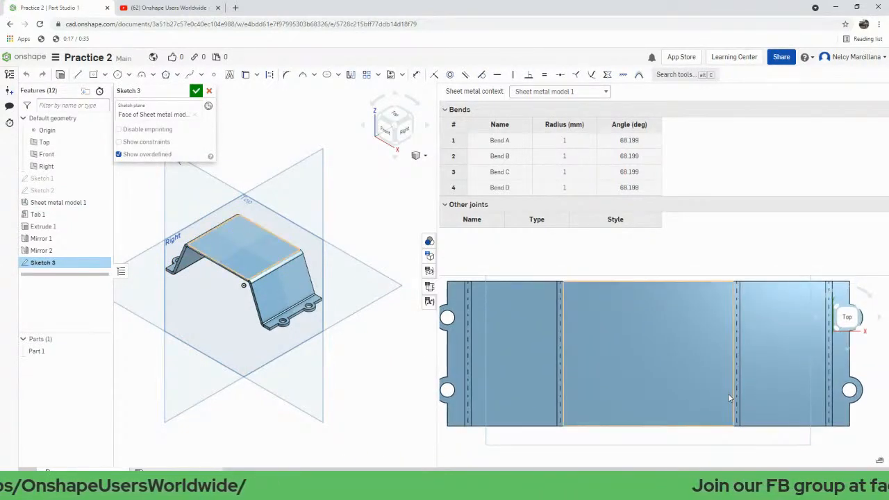
left_click(105, 74)
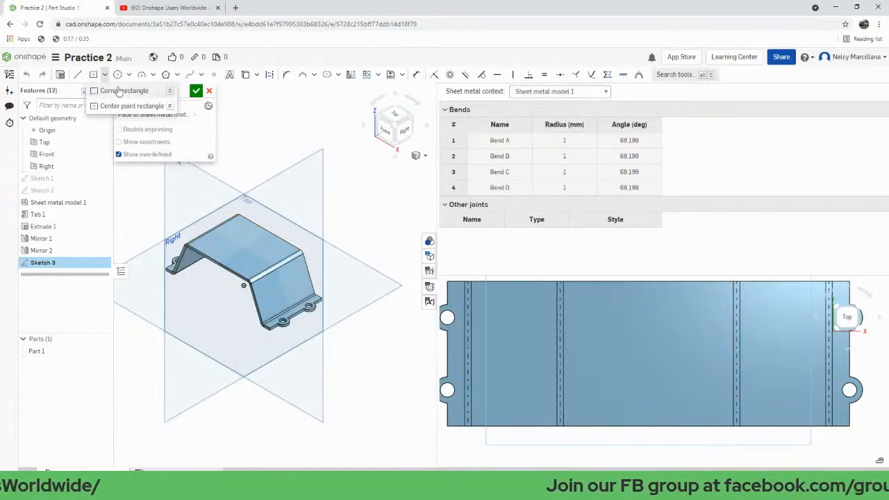
left_click(120, 91)
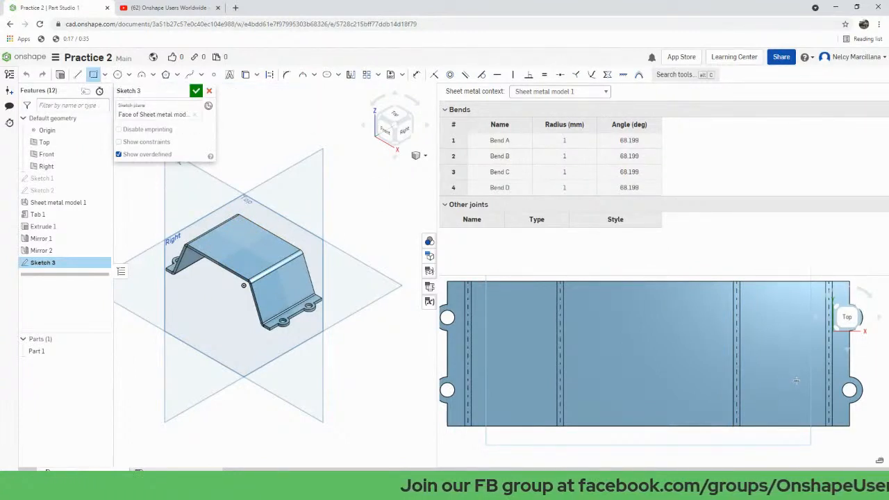
left_click(723, 342)
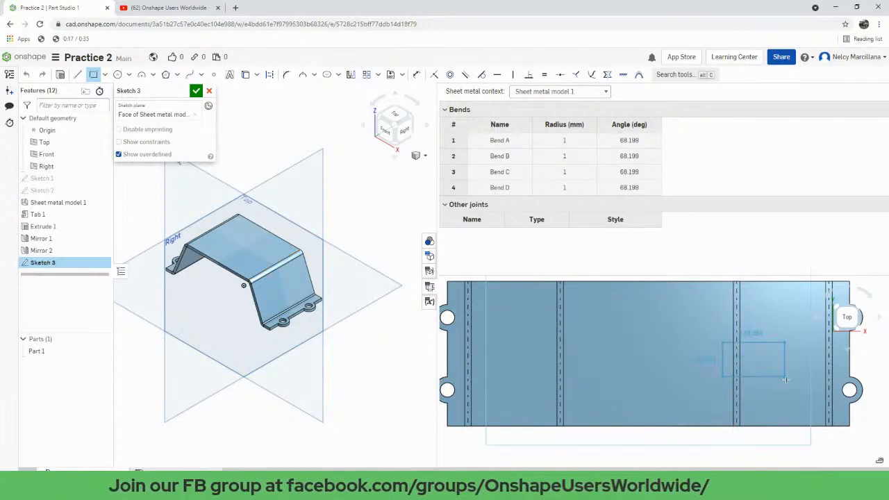
left_click(783, 372)
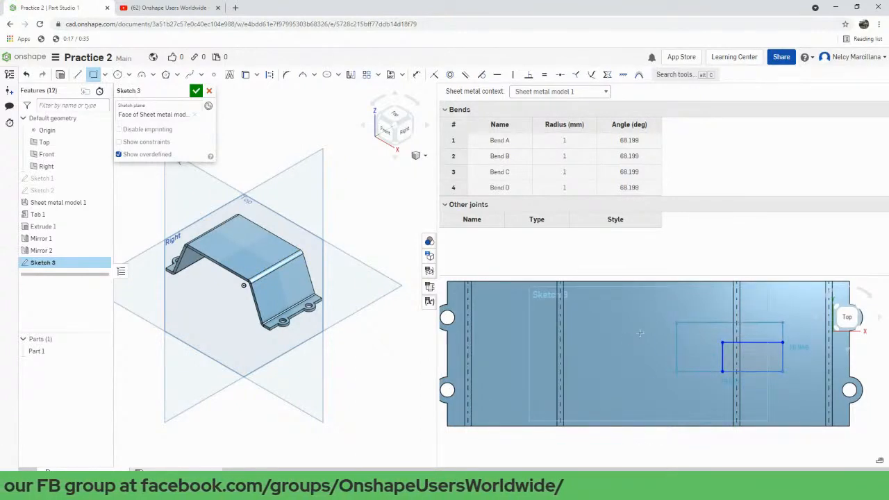
Dimension the sketched rectangle's height along the bend as 10 mm.
key("Escape")
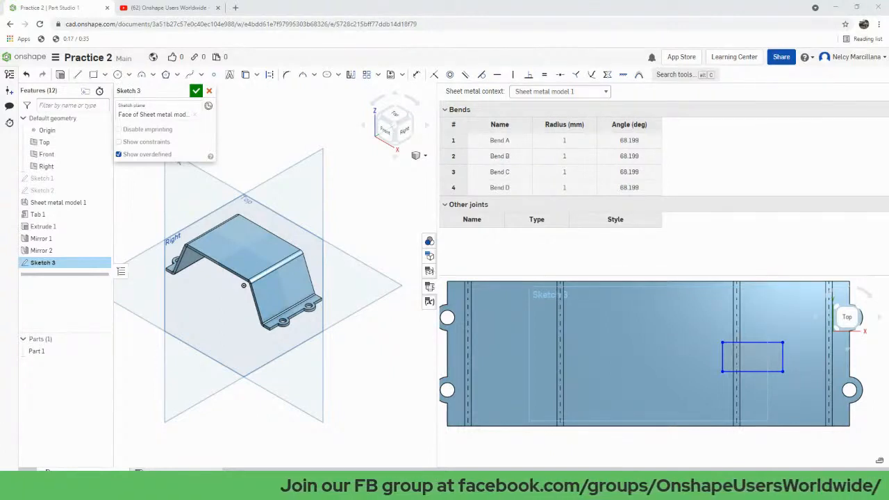
middle_click_drag(714, 351, 689, 317)
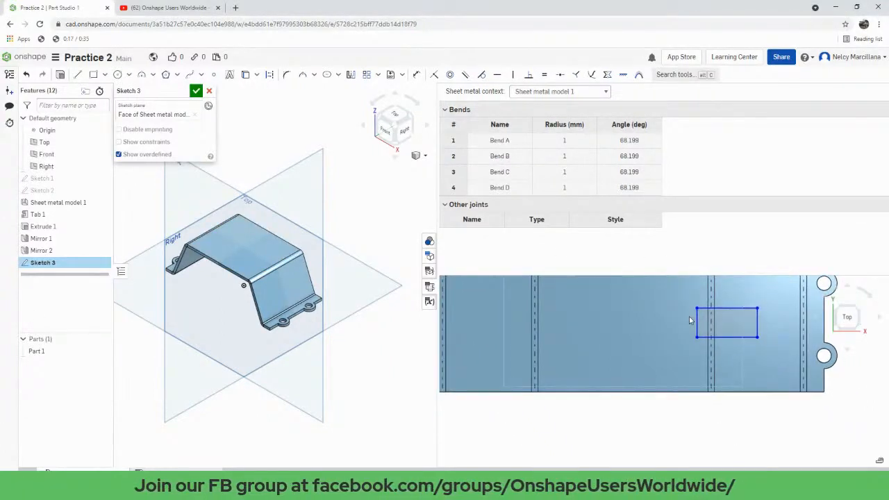
middle_click_drag(706, 345, 689, 370)
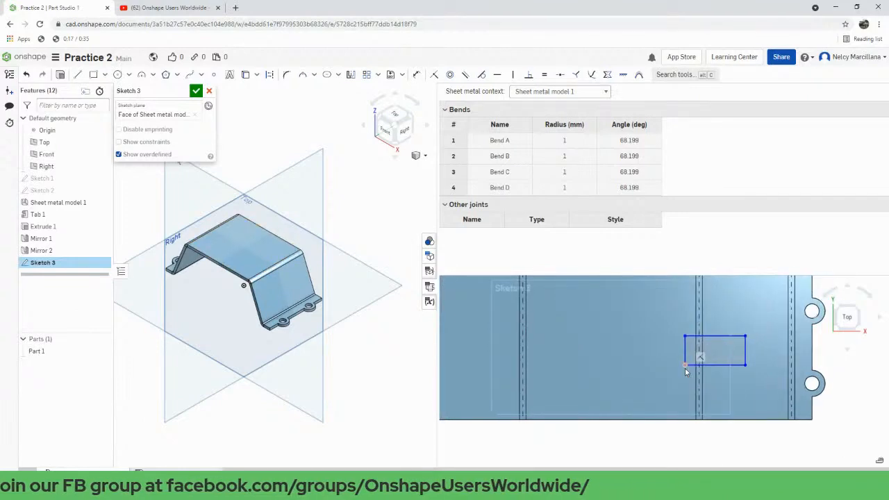
key("u")
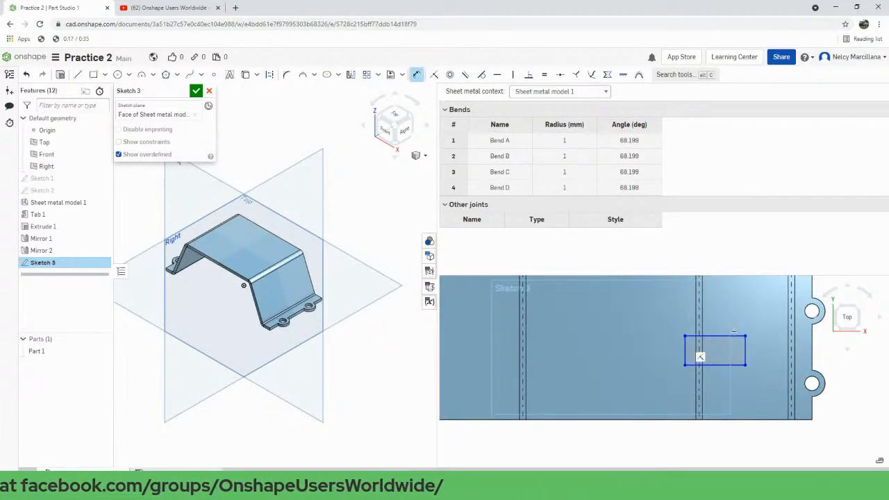
left_click(745, 350)
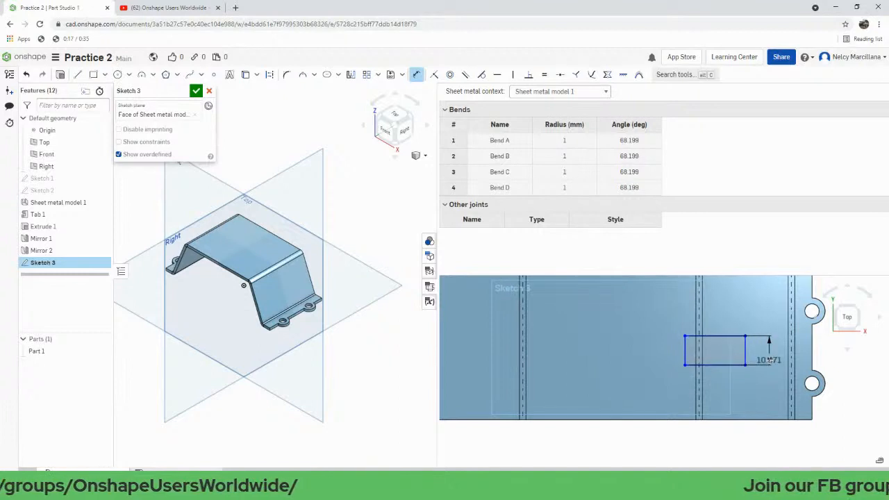
left_click(770, 360)
type("10")
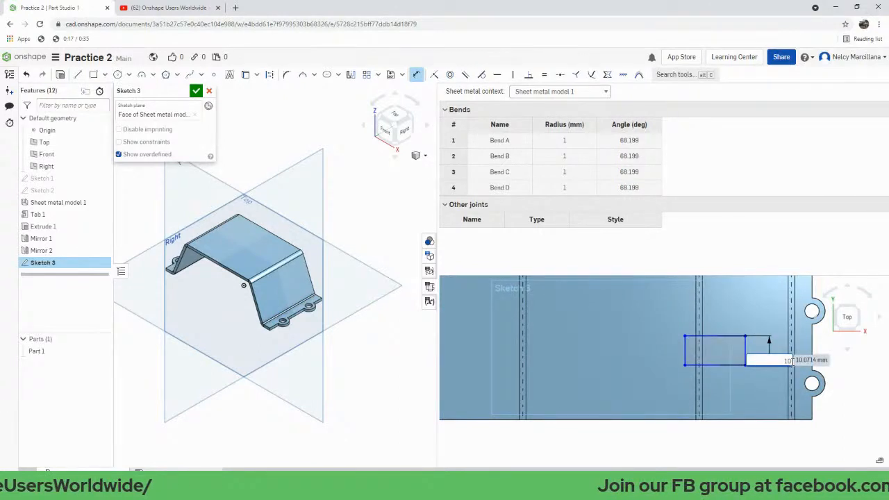
key("Return")
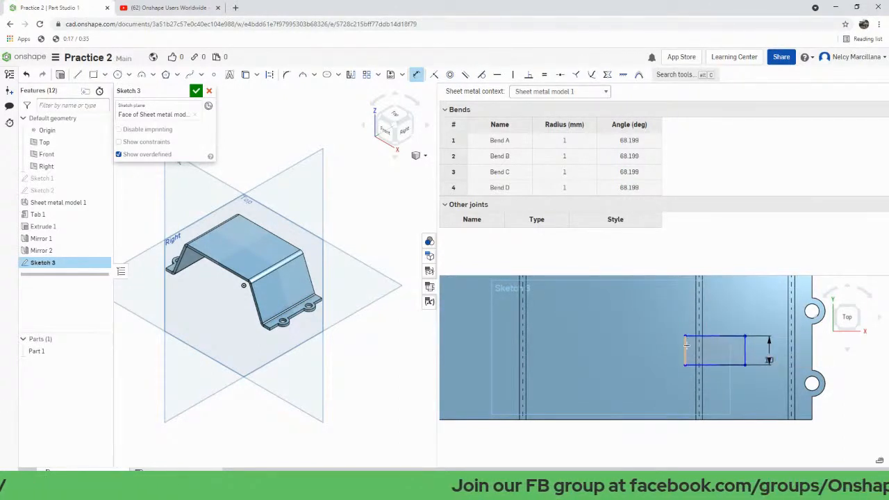
Dimension the rectangle's inner short side 10 mm from the bend's edge nearest the flat pattern's centre.
left_click(686, 345)
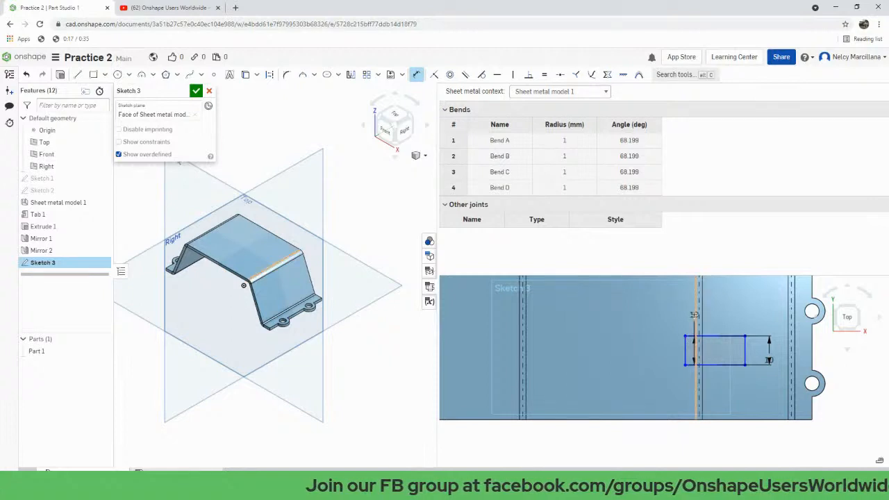
left_click(696, 315)
left_click(693, 310)
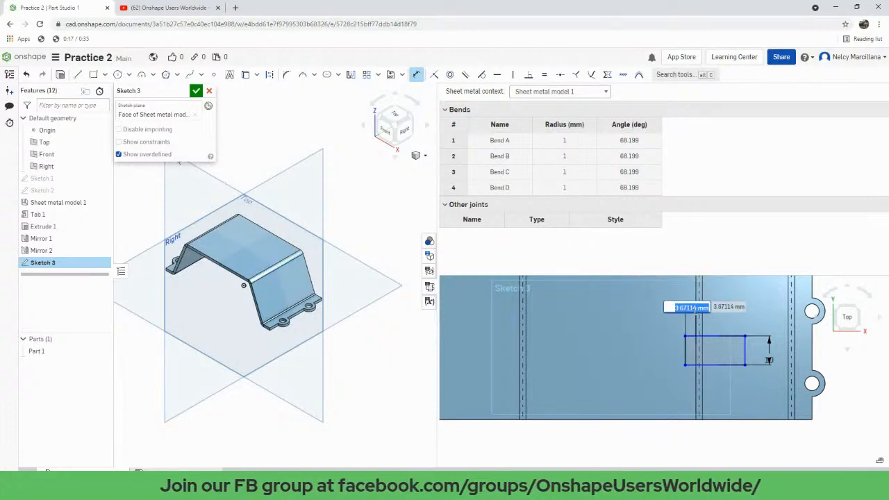
type("10")
key("Return")
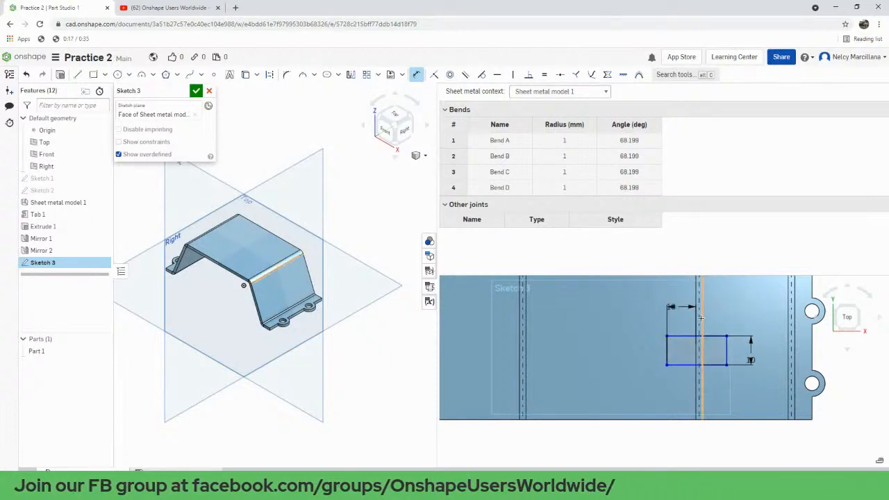
Dimension the rectangle's outer short side 10 mm from the bend's outer edge.
left_click(727, 351)
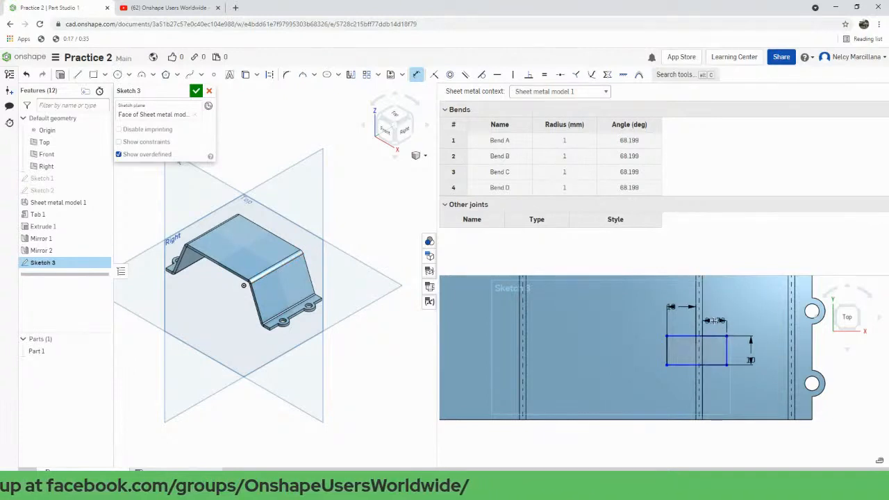
left_click(702, 321)
left_click(723, 309)
type("10")
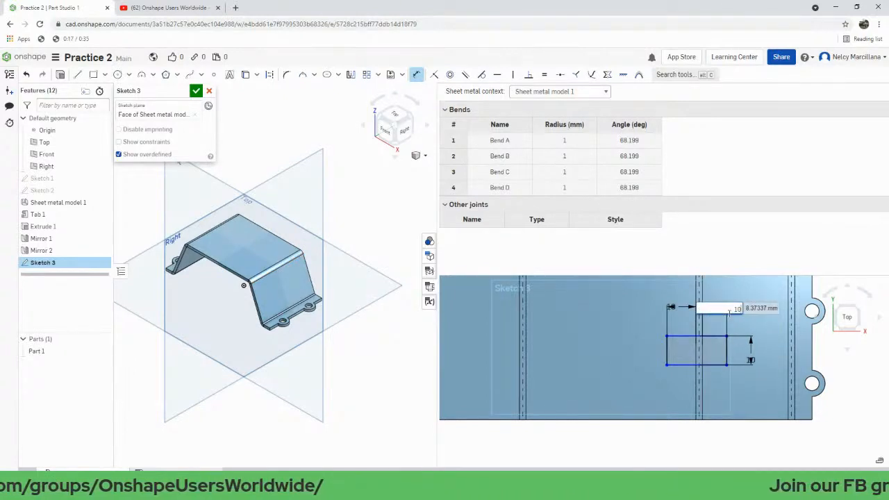
key("Return")
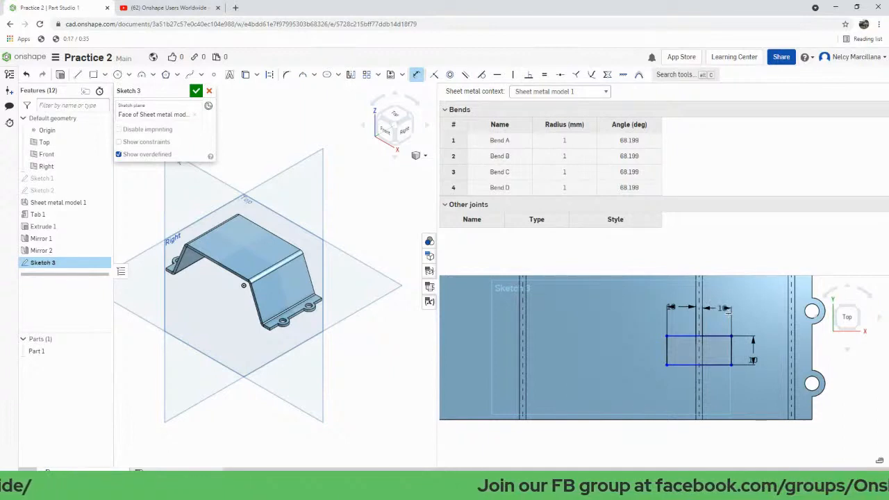
Draw a vertical line about 26 mm long from the midpoint of the central face's +Y edge and make it construction geometry.
mouse_move(610, 360)
middle_mouse_down()
mouse_move(628, 353)
mouse_move(626, 373)
middle_mouse_up()
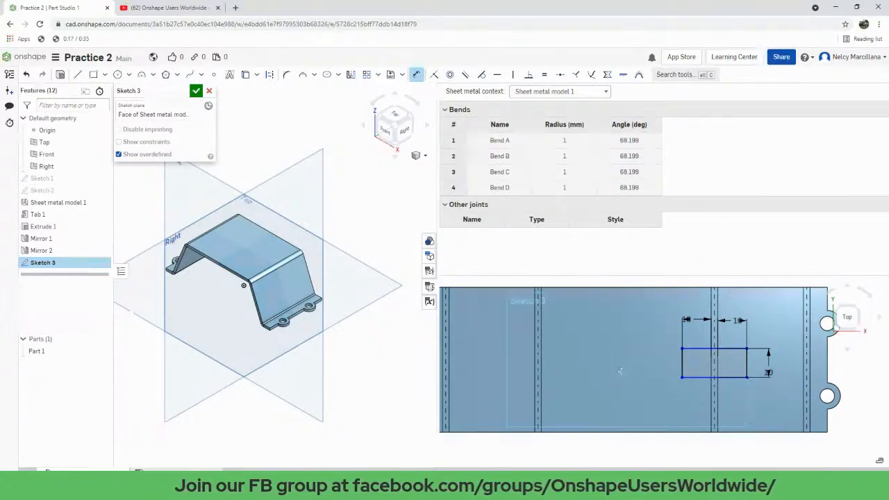
key("l")
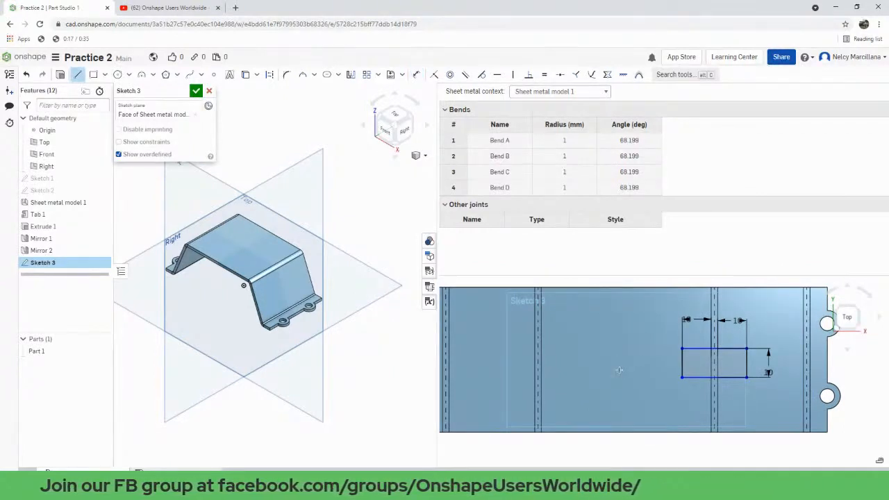
left_click(626, 285)
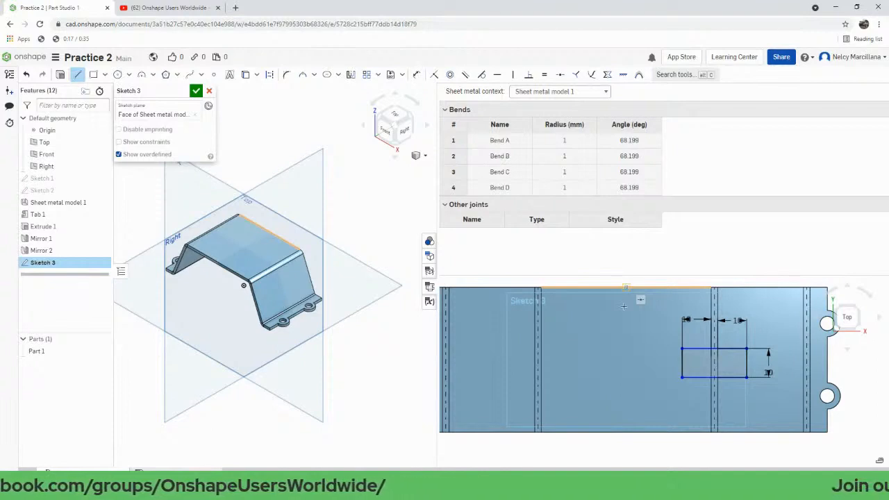
left_click(625, 361)
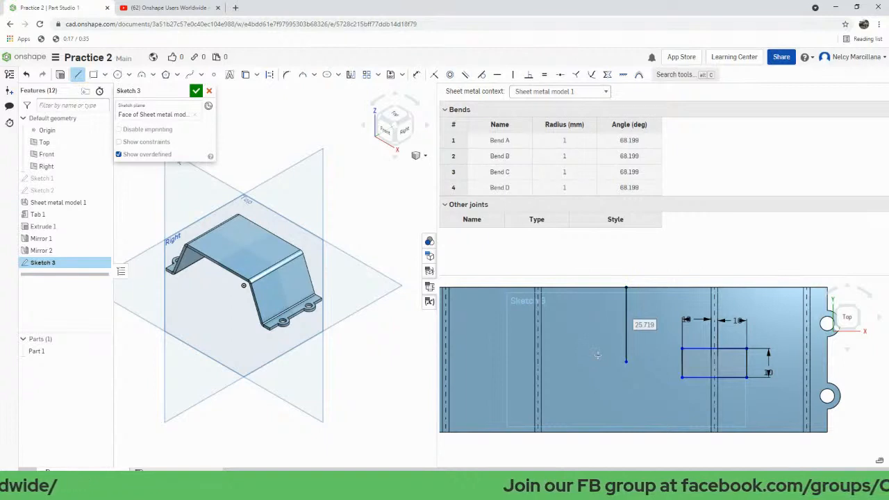
key("Escape")
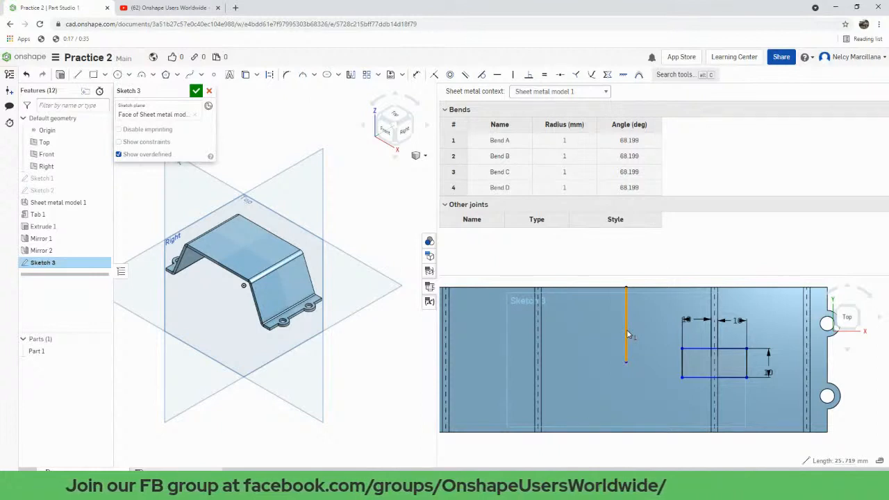
left_click(626, 334)
key("q")
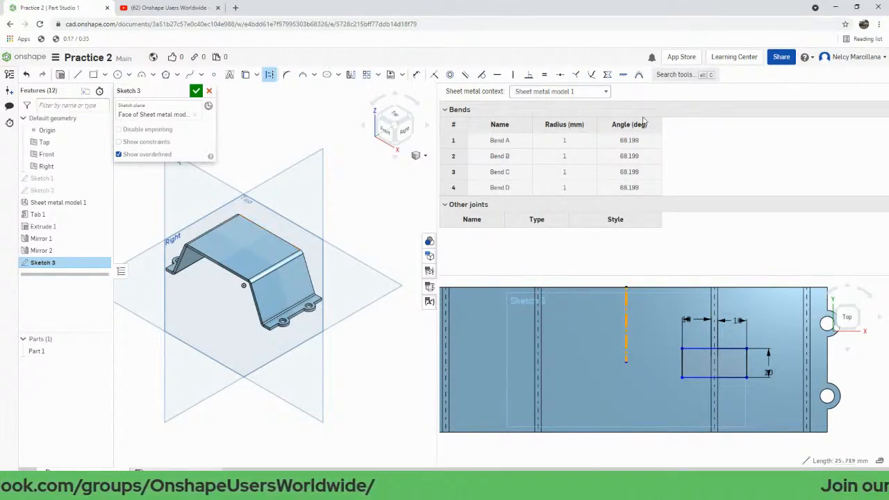
Mirror the rectangle about the vertical construction line onto the opposite bend and nudge the copy slightly toward the -Y edge.
left_click(674, 76)
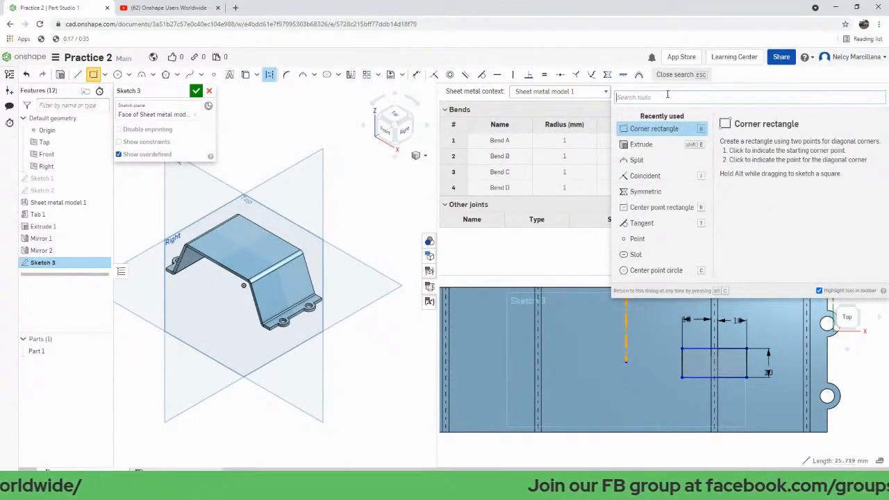
type("mir")
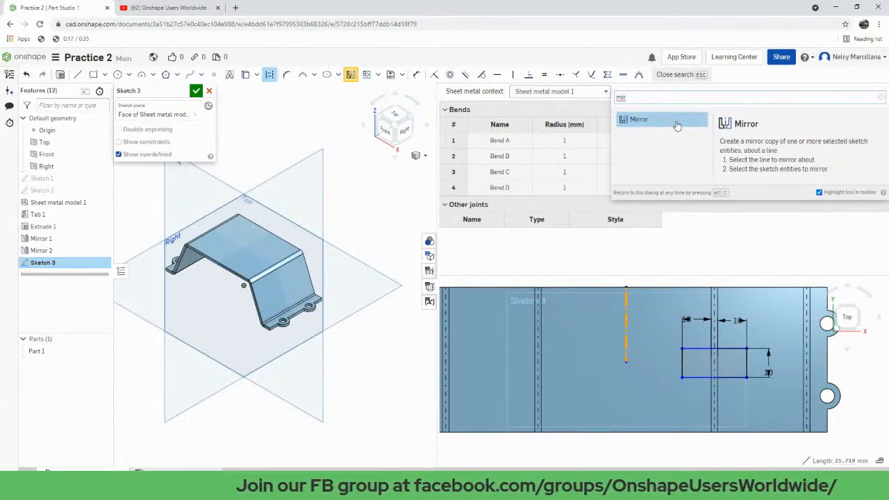
left_click(677, 125)
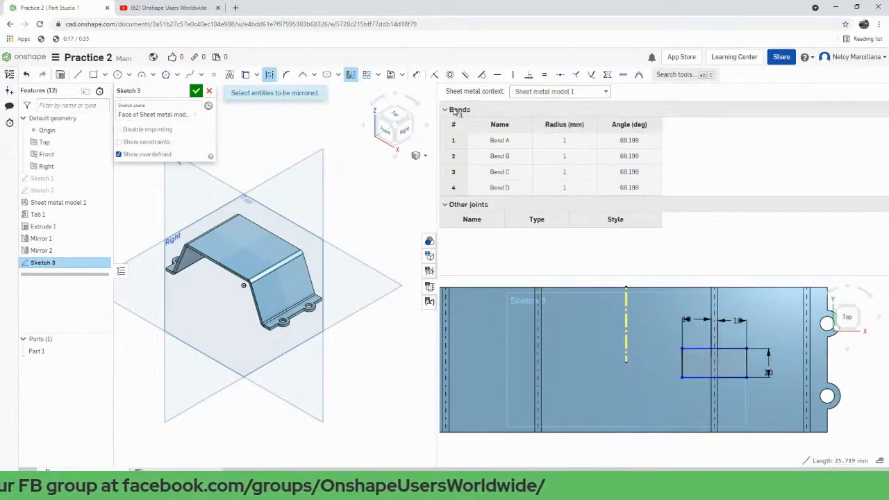
left_click(730, 349)
left_click(738, 377)
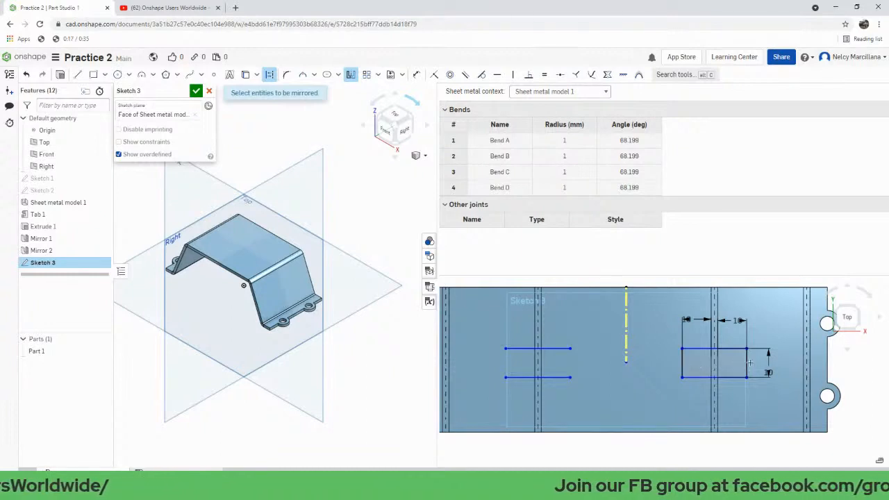
left_click(748, 362)
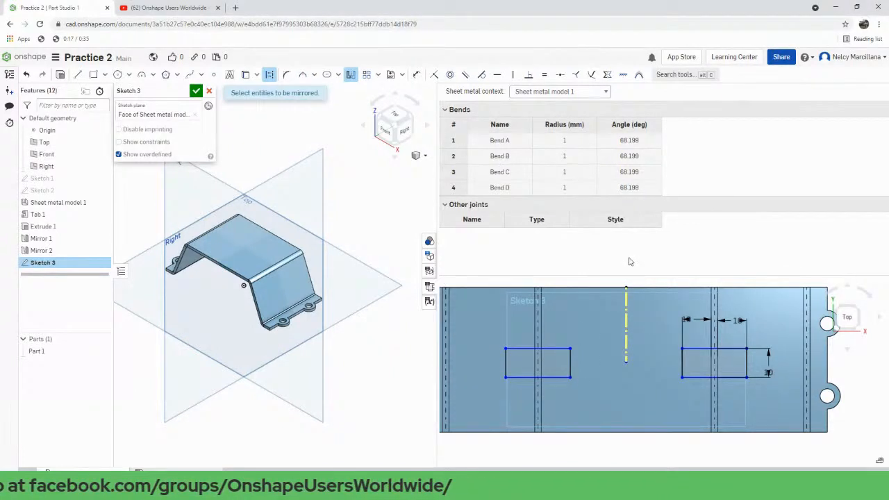
key("Escape")
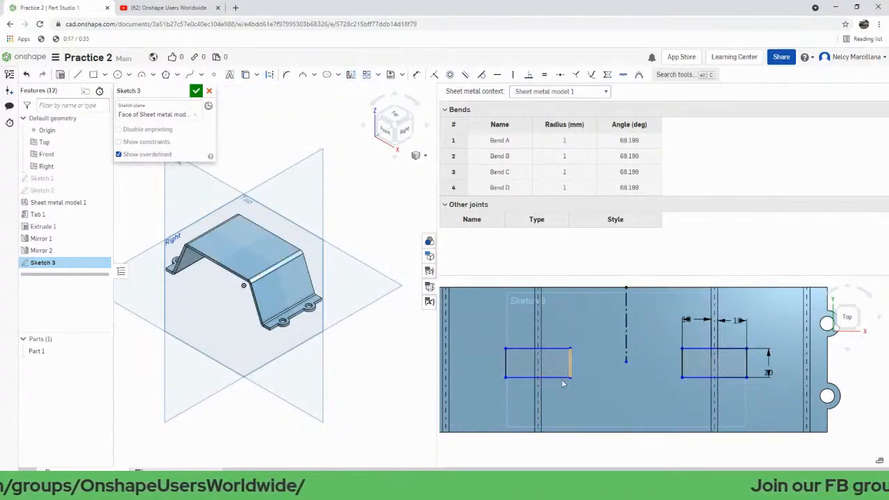
mouse_move(564, 378)
left_mouse_down()
mouse_move(567, 408)
mouse_move(563, 327)
mouse_move(562, 383)
mouse_move(559, 366)
left_mouse_up()
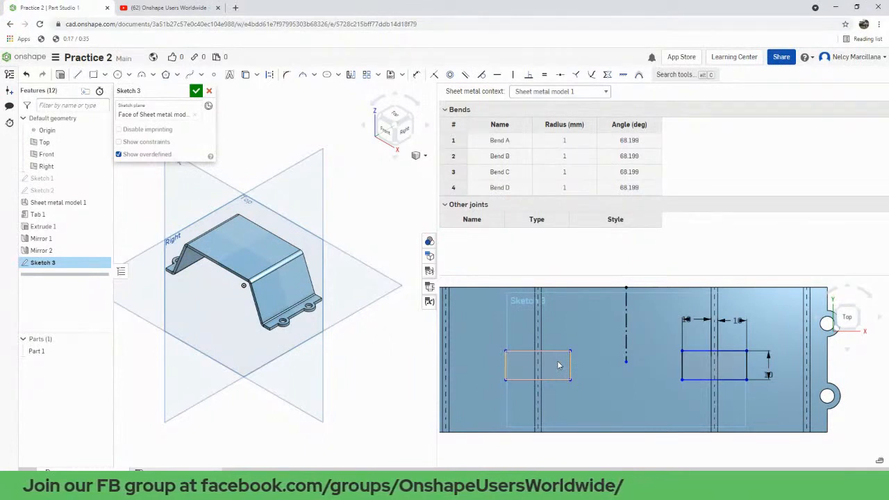
left_click_drag(558, 366, 559, 365)
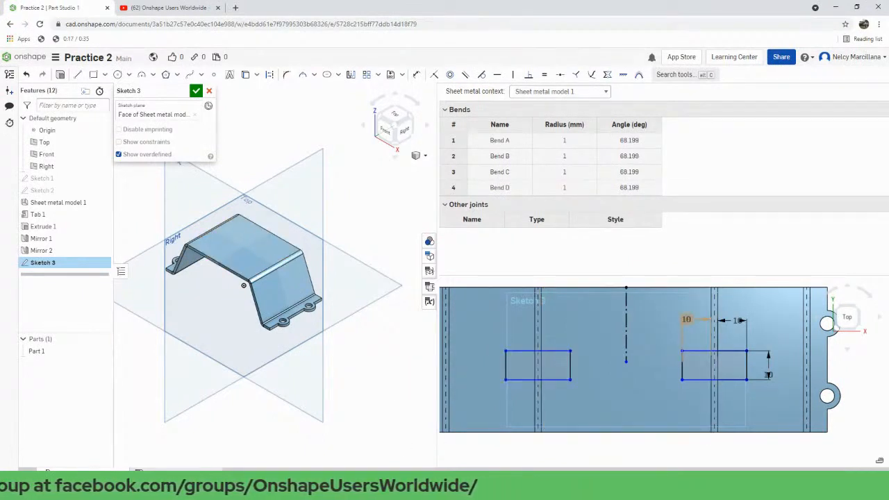
Dimension the construction line's free end 25 mm from the flat pattern's -Y edge.
scroll(640, 427, "down", 2)
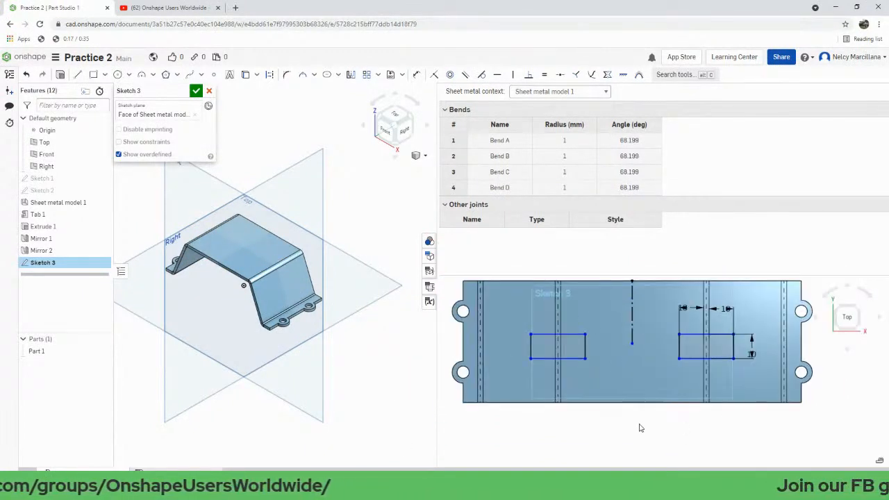
mouse_move(641, 428)
middle_mouse_down()
mouse_move(645, 463)
mouse_move(635, 457)
mouse_move(643, 431)
middle_mouse_up()
scroll(643, 432, "up", 1)
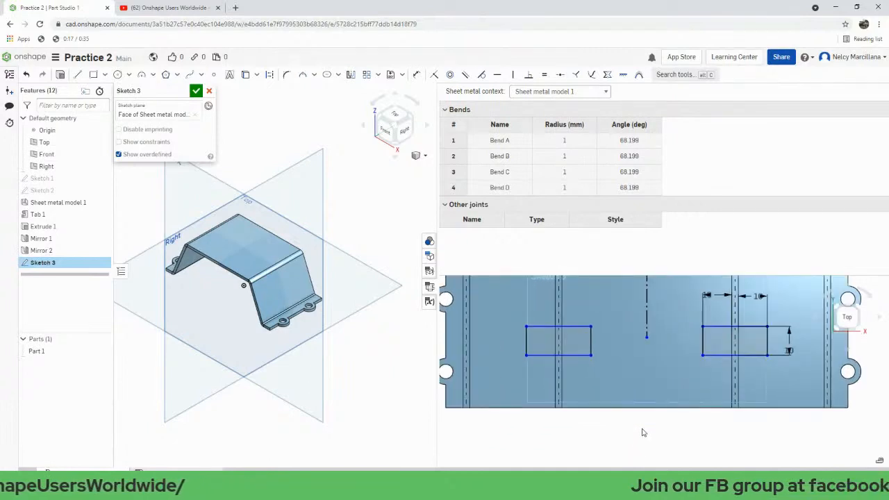
key("u")
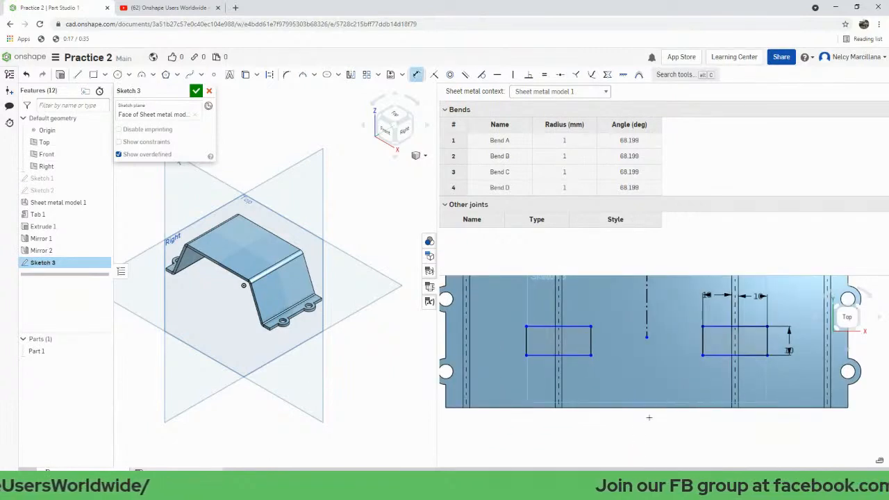
left_click(646, 337)
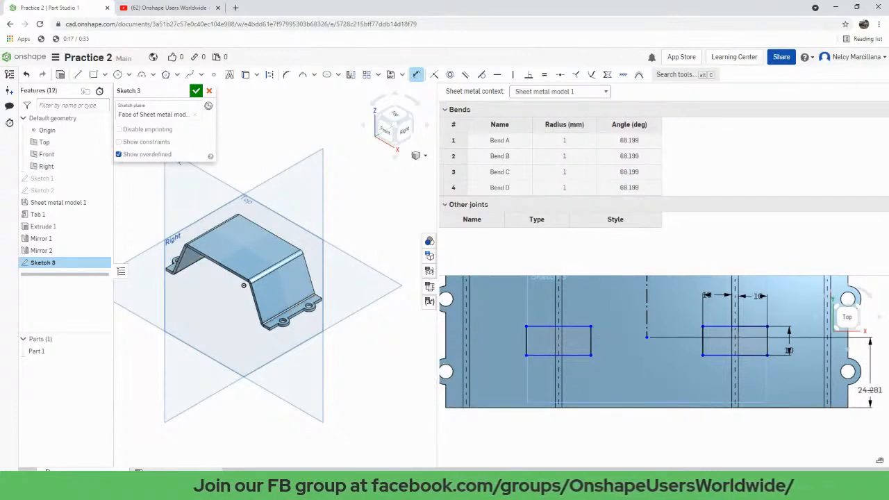
left_click(869, 391)
type("25")
key("Return")
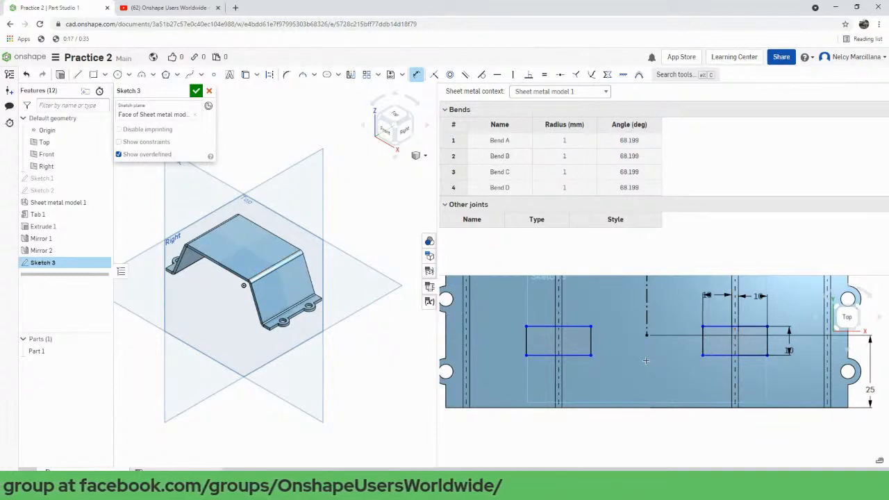
key("Escape")
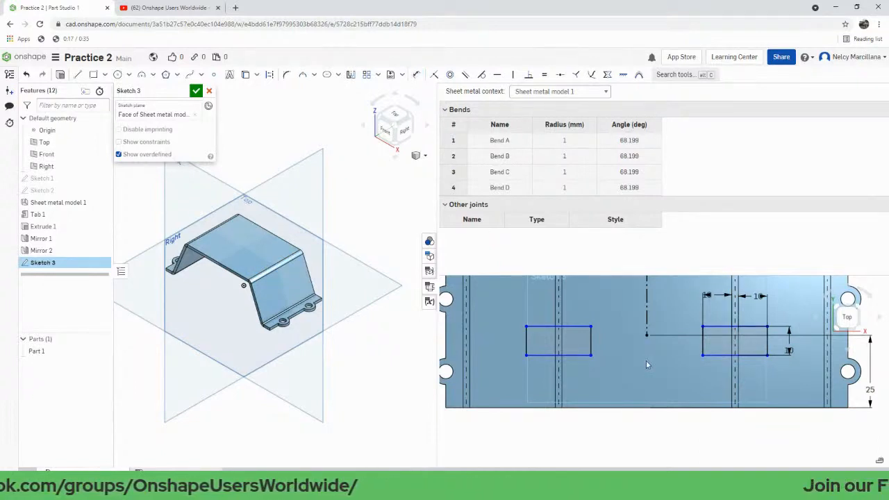
Place a sketch point at the midpoint of each rectangle's inner short side with the Point tool.
left_click(685, 76)
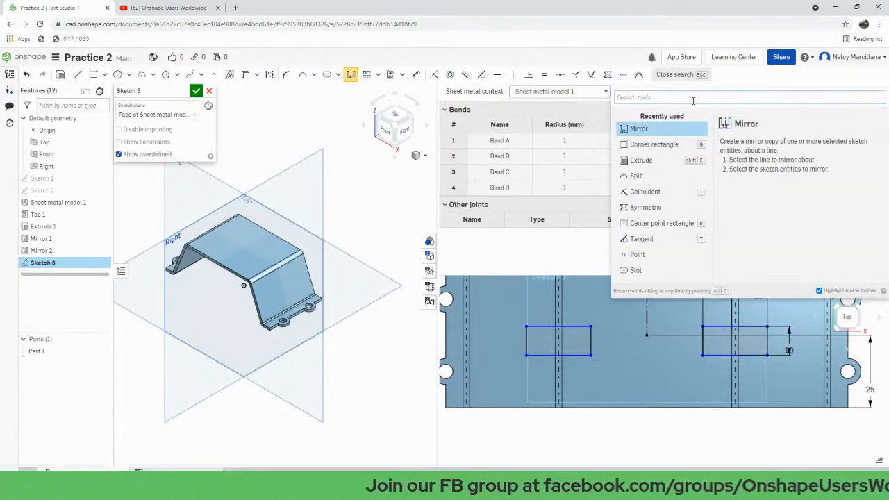
type("poi")
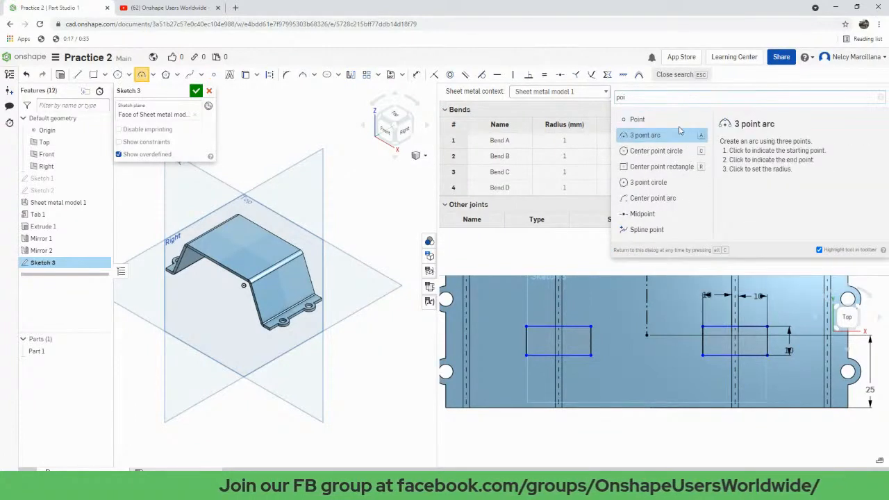
left_click(680, 125)
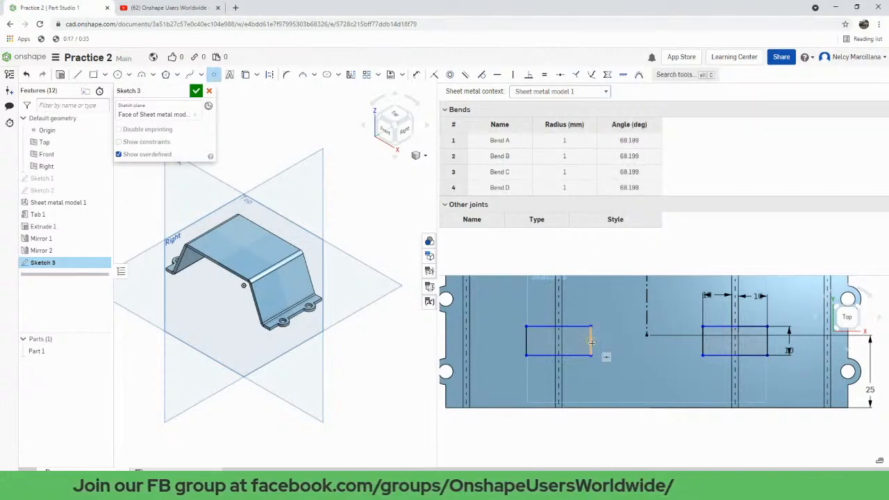
scroll(591, 341, "up", 5)
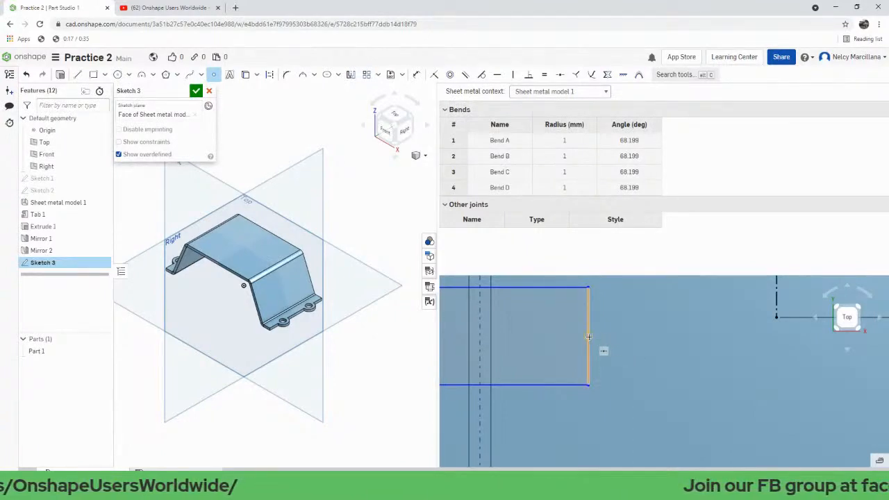
scroll(672, 379, "down", 3)
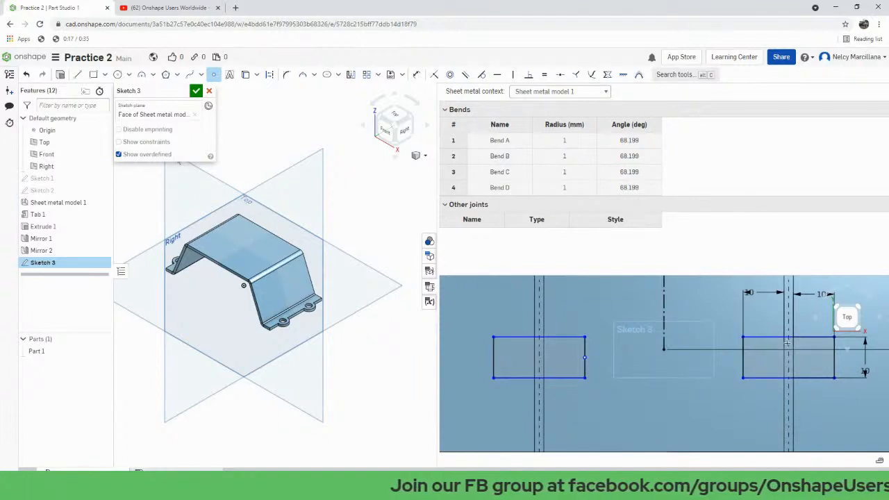
key("Escape")
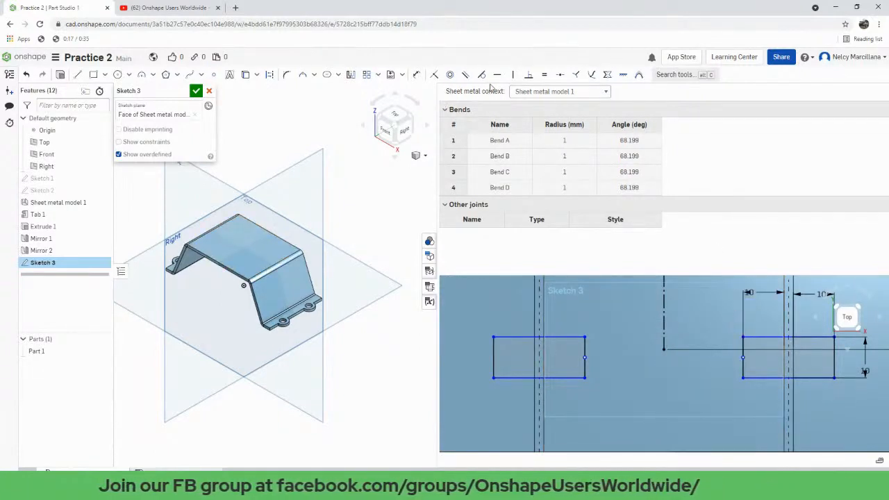
Constrain the rectangles' midpoint points horizontal with the construction line's free end and finish the sketch.
left_click(498, 75)
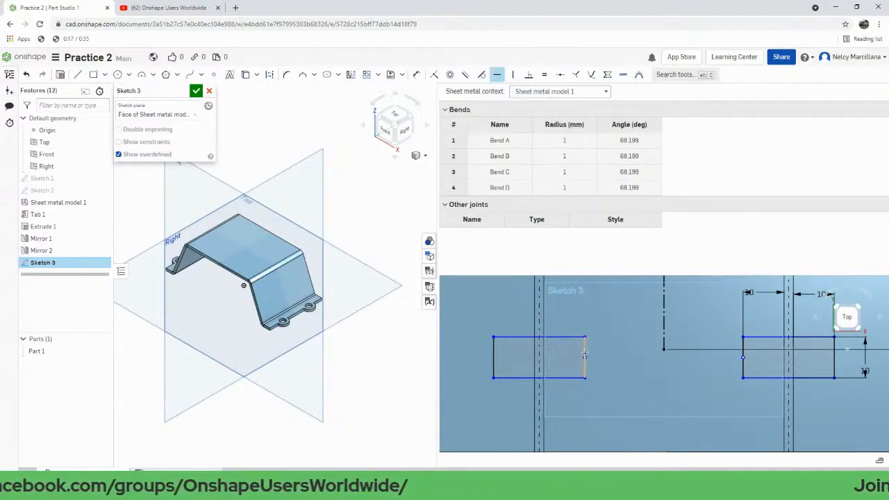
left_click(671, 350)
scroll(654, 398, "up", 3)
scroll(666, 413, "down", 6)
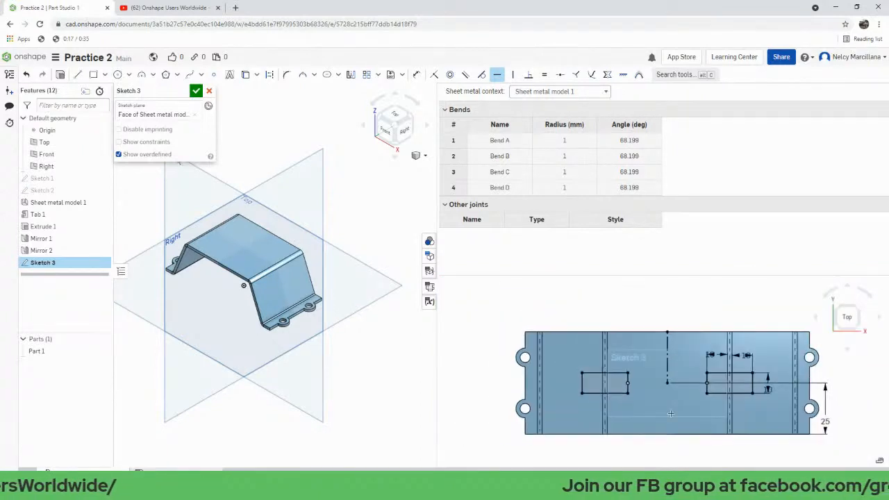
mouse_move(707, 426)
middle_mouse_down()
mouse_move(701, 411)
mouse_move(697, 427)
middle_mouse_up()
scroll(693, 414, "up", 2)
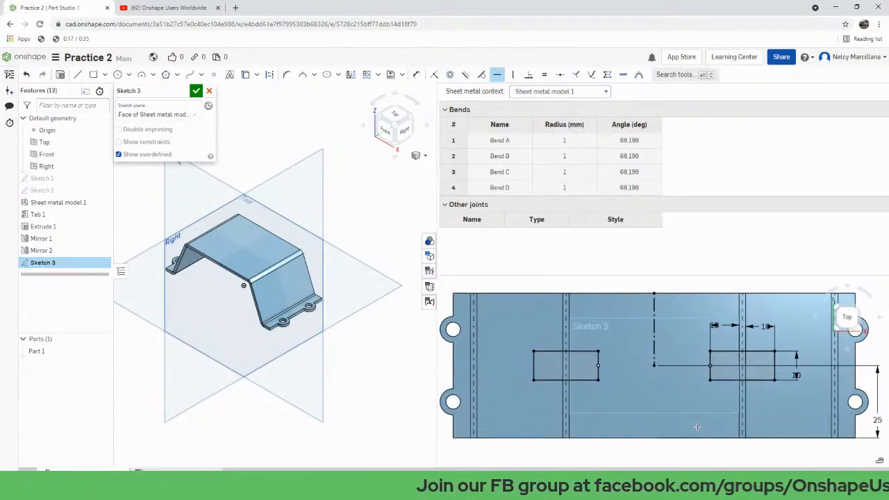
left_click(197, 93)
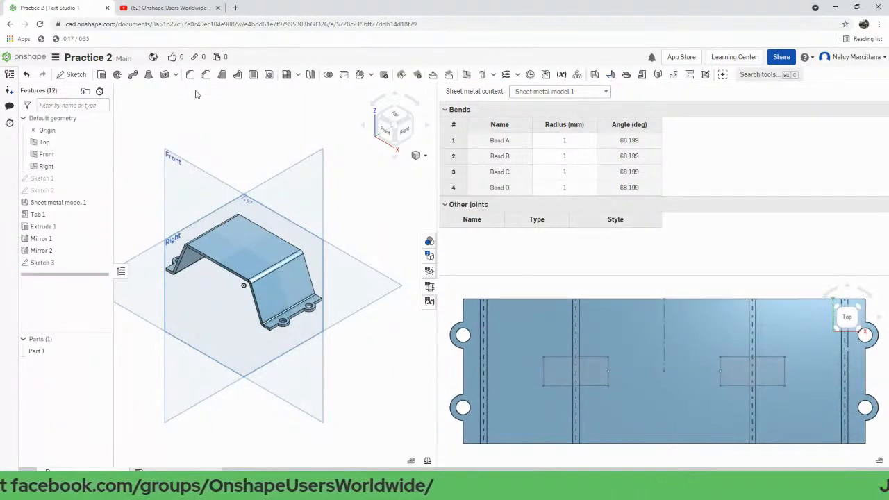
Extrude both sketched rectangles as a Remove cut through the flat pattern across the two bends.
right_click_drag(731, 398, 719, 369)
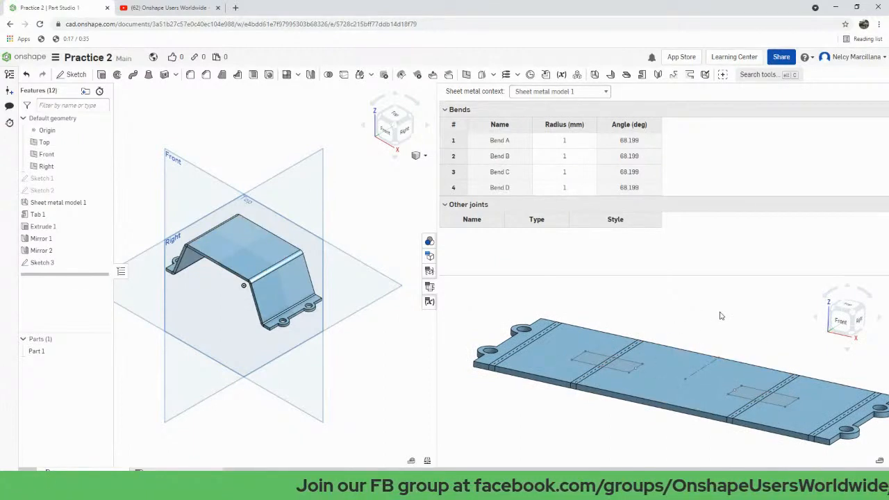
key("shift+e")
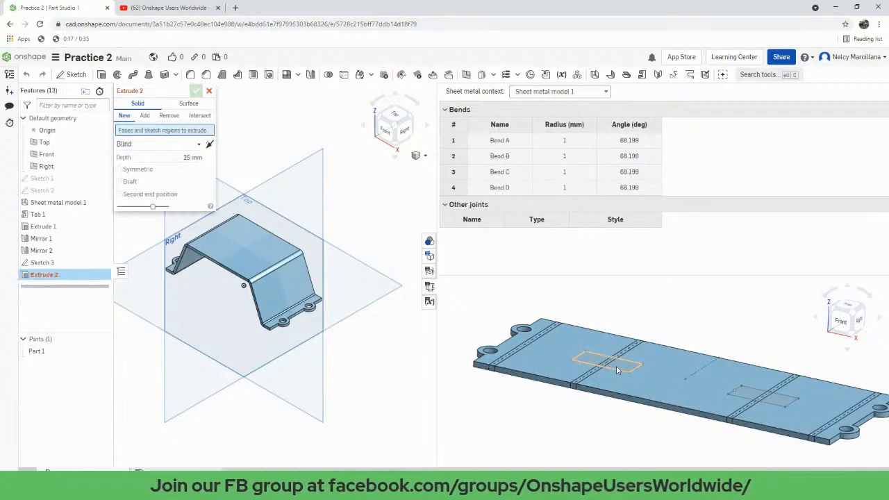
left_click(616, 366)
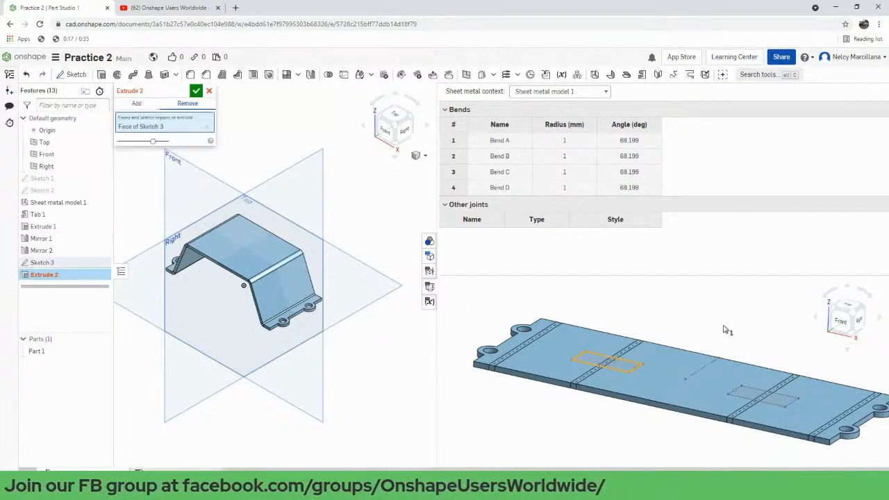
key("n")
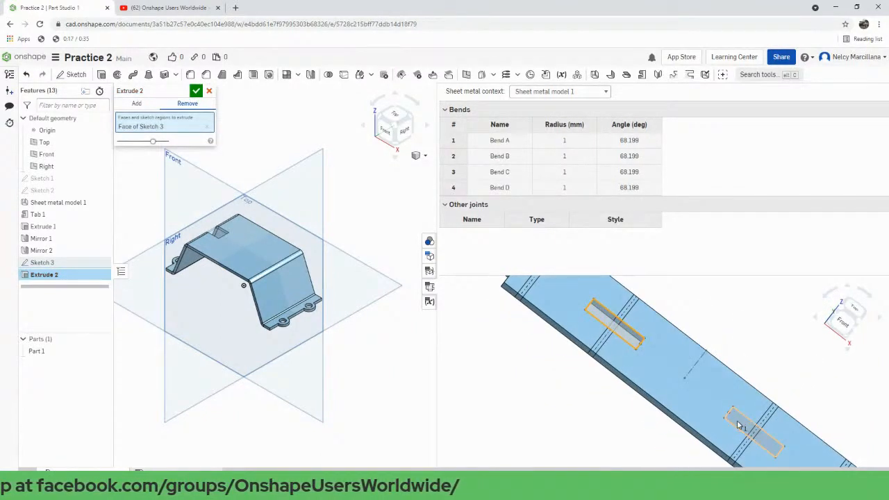
left_click(738, 420)
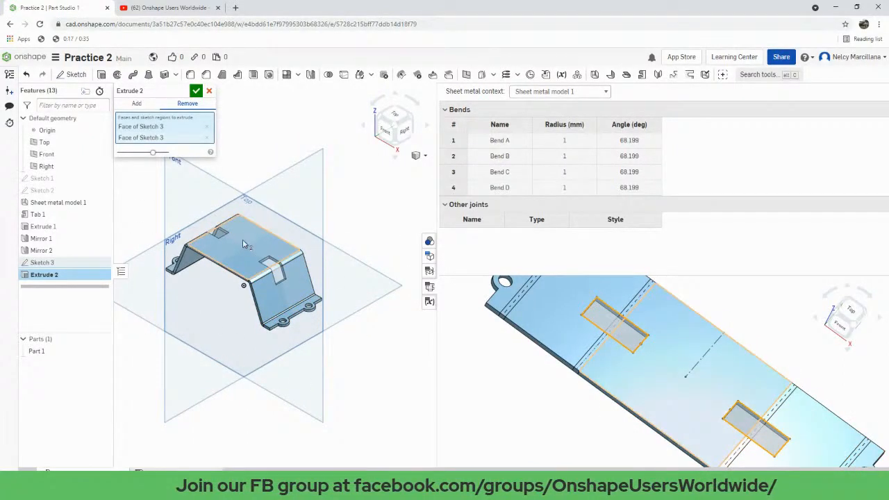
right_click_drag(590, 347, 592, 390)
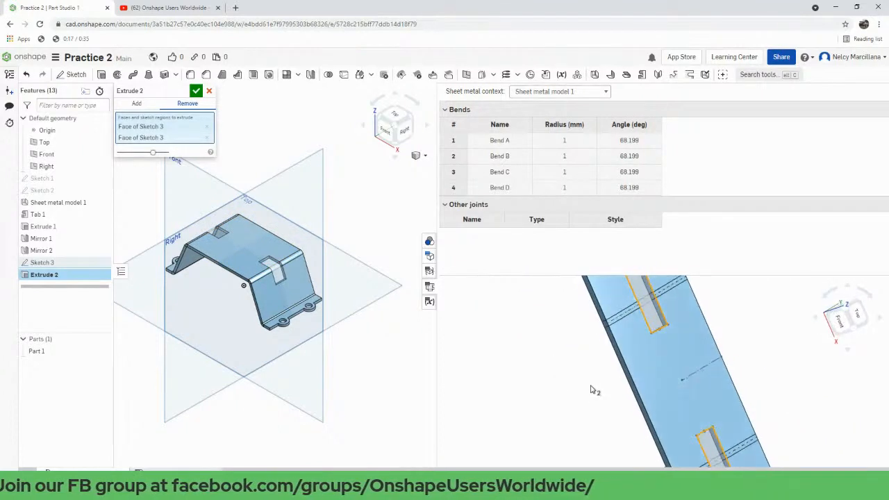
left_click(197, 93)
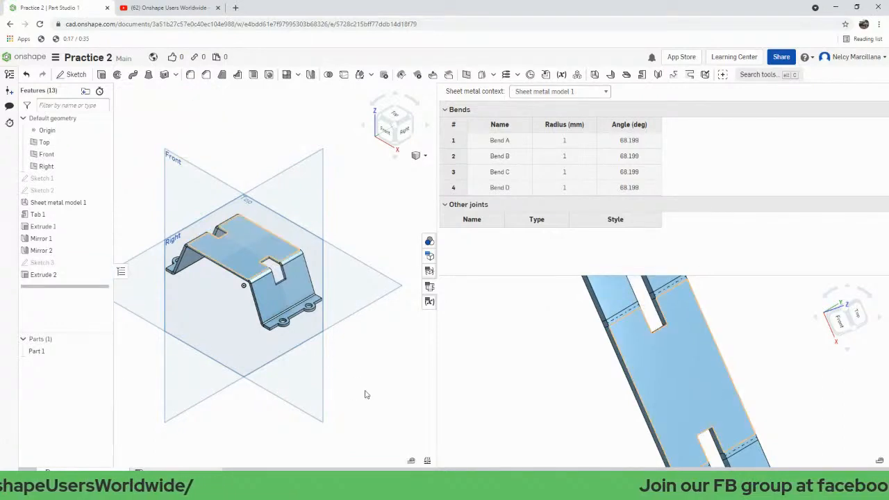
Hide the sheet metal table and flat view, and examine the folded bracket with its two cutouts.
scroll(716, 371, "up", 1)
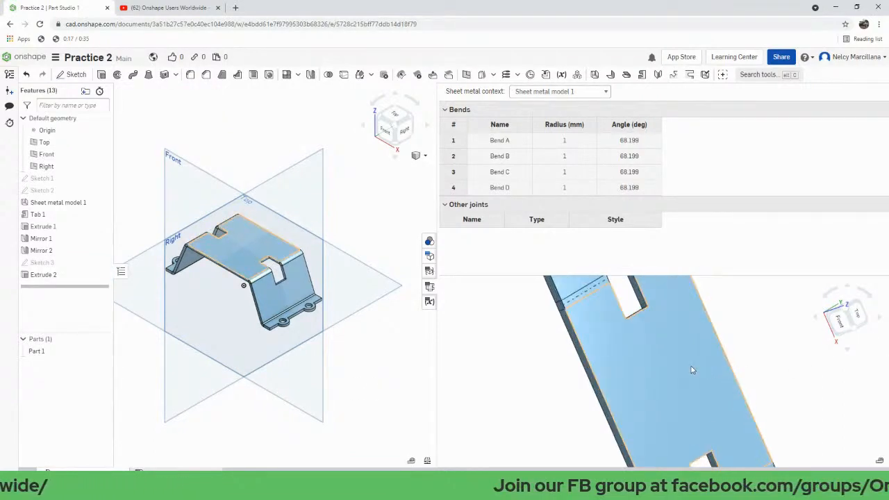
scroll(694, 370, "down", 4)
scroll(692, 371, "up", 1)
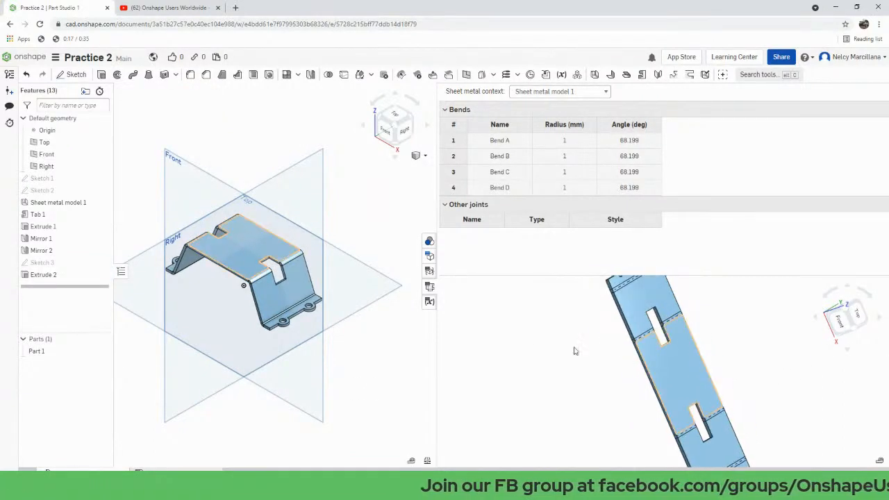
left_click(430, 292)
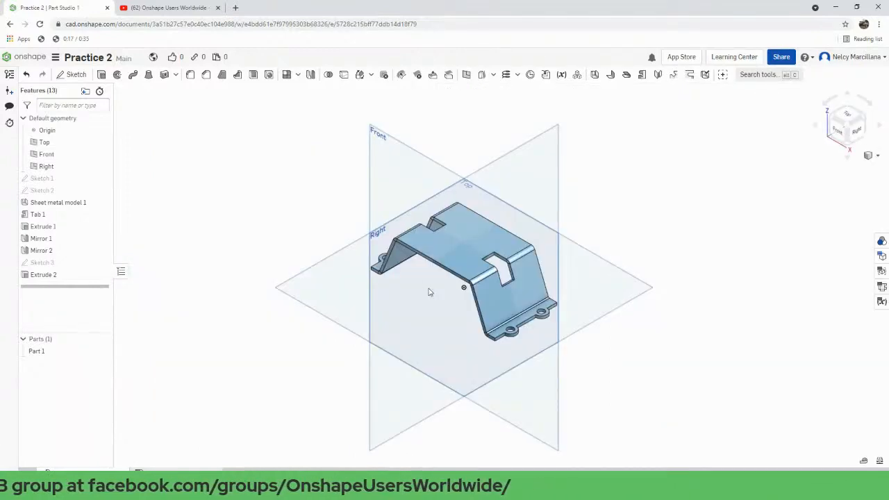
scroll(458, 314, "up", 3)
right_click_drag(458, 314, 449, 335)
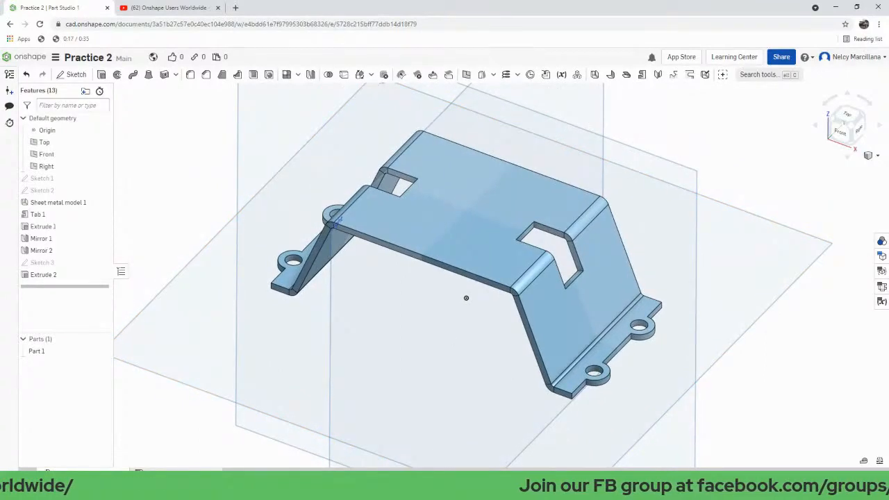
scroll(468, 349, "up", 3)
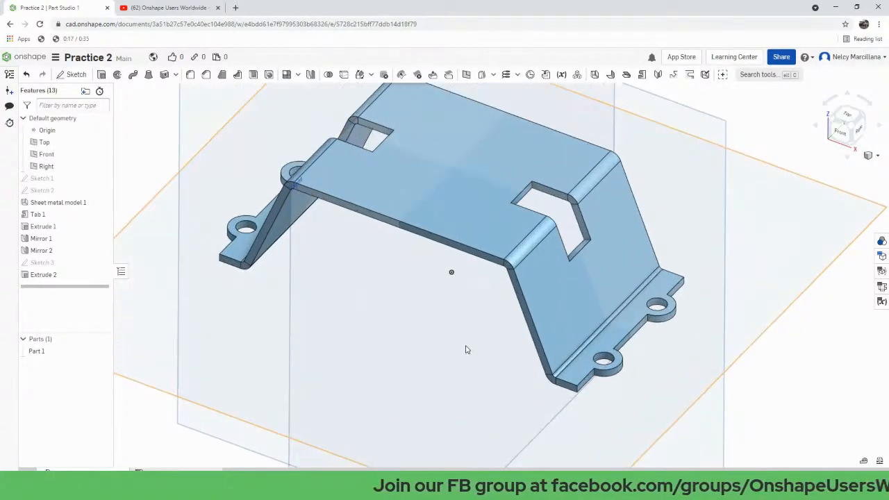
scroll(467, 350, "down", 2)
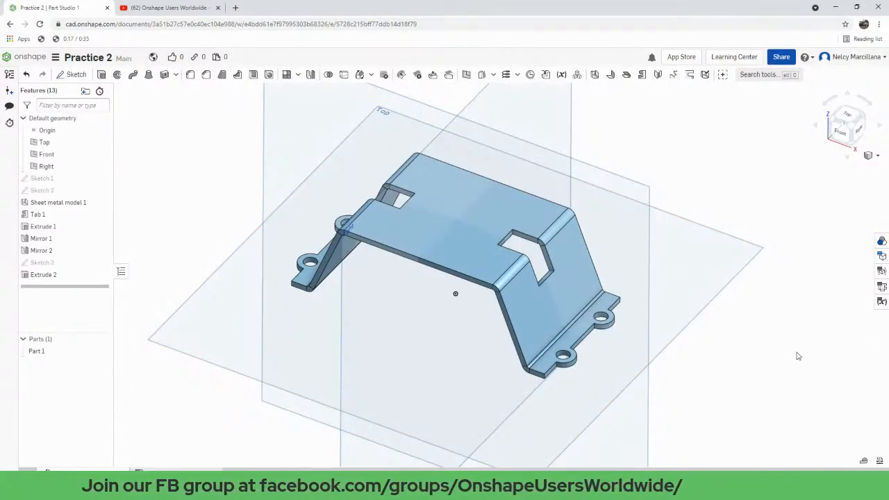
Start a fillet with 2 mm radius and select the four outer corner edges of the two end flanges.
key("shift+f")
right_click_drag(576, 306, 547, 361)
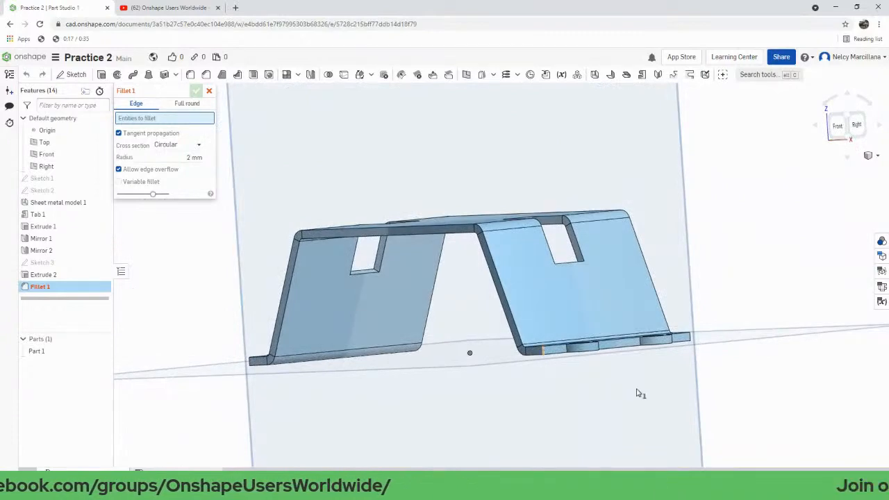
right_click_drag(652, 397, 597, 416)
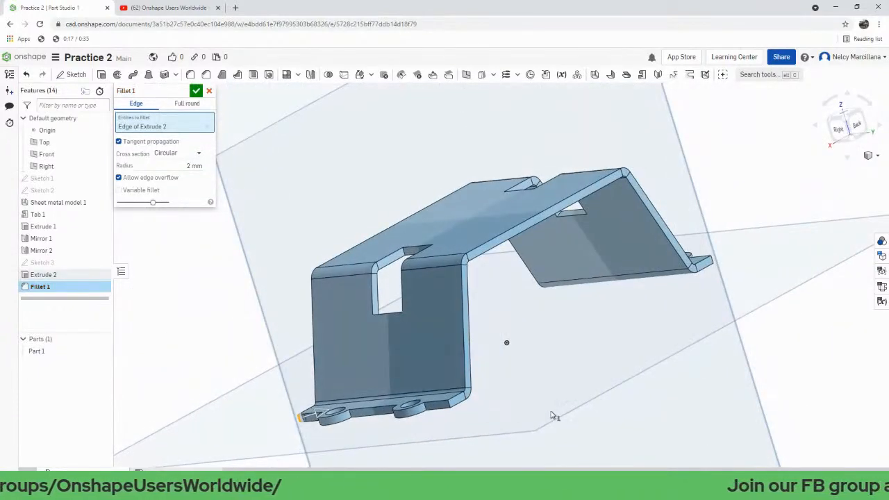
left_click(451, 409)
right_click_drag(521, 409, 529, 391)
left_click(549, 376)
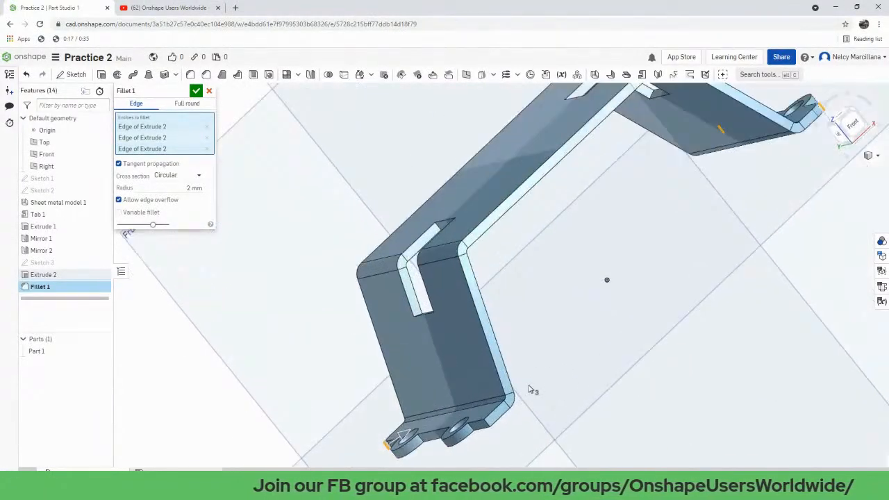
scroll(534, 395, "up", 3)
middle_click_drag(538, 399, 576, 285)
left_click(490, 328)
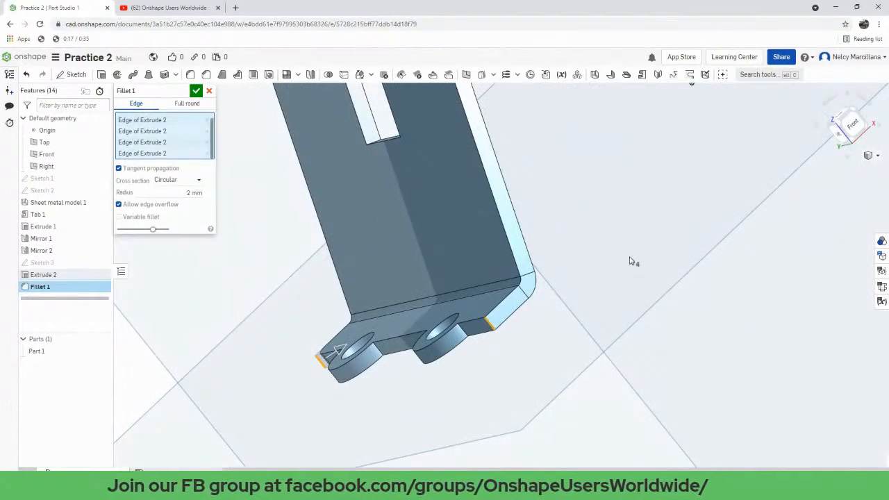
Add the four corner edges of the cutout on the bracket's -X side to the 2 mm fillet.
right_click_drag(631, 259, 532, 255)
scroll(487, 214, "up", 3)
middle_click_drag(486, 210, 528, 294)
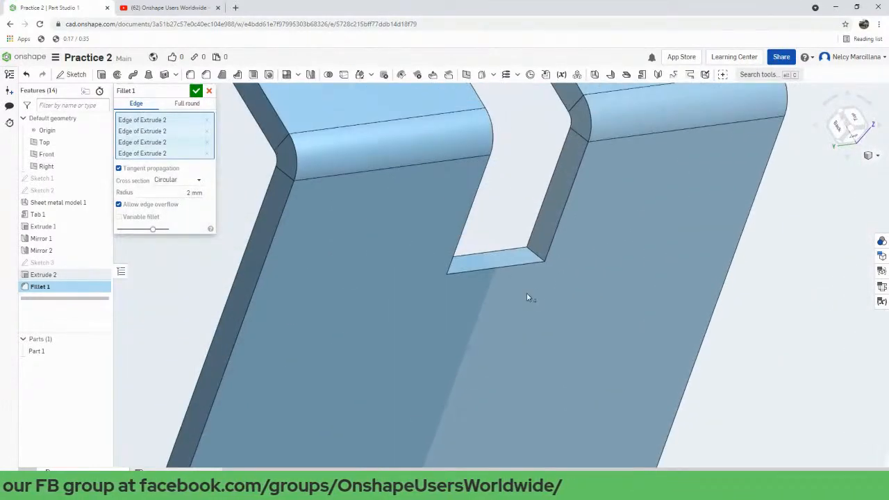
right_click_drag(527, 295, 550, 279)
scroll(530, 277, "down", 4)
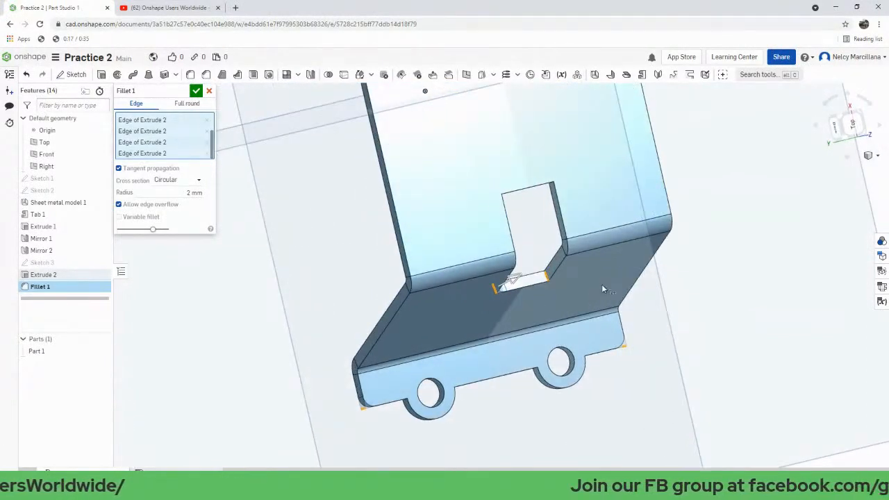
right_click_drag(602, 287, 594, 261)
scroll(516, 309, "up", 6)
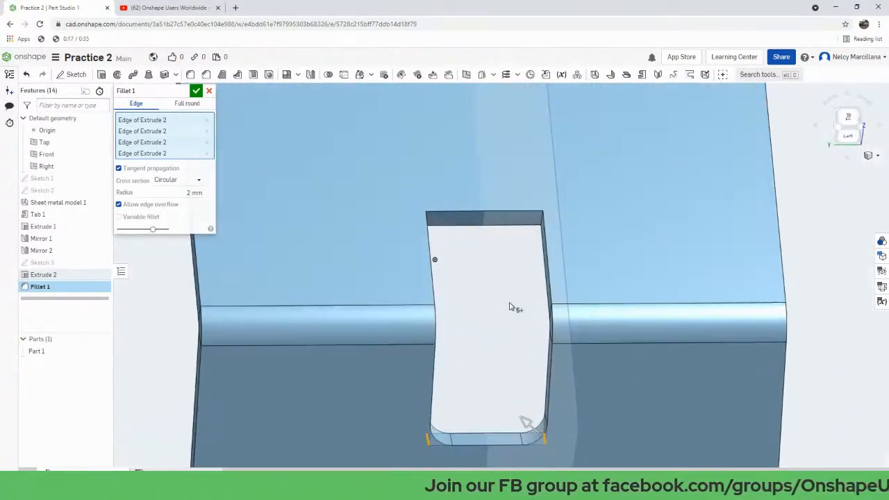
scroll(510, 306, "up", 2)
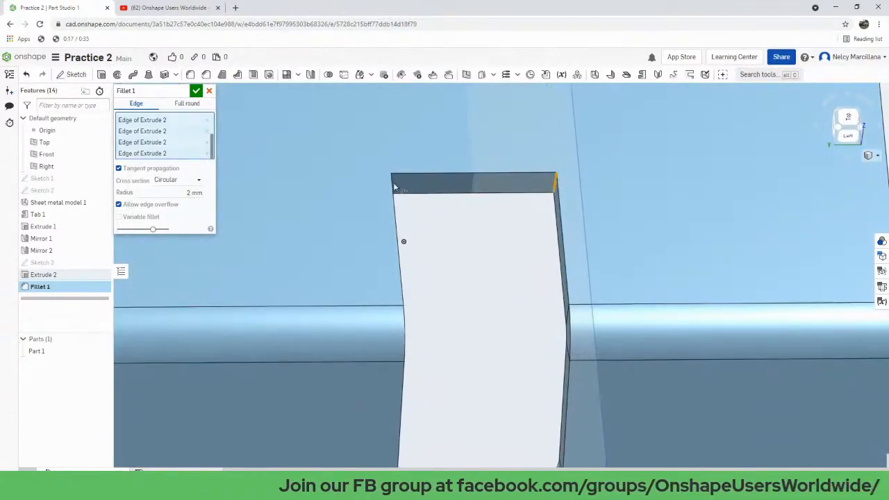
right_click_drag(472, 271, 422, 207)
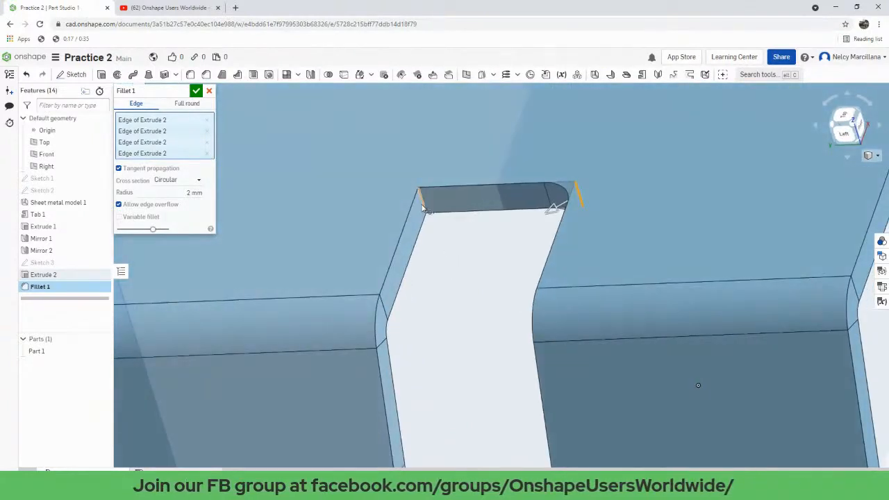
left_click(423, 207)
right_click_drag(483, 272, 535, 320)
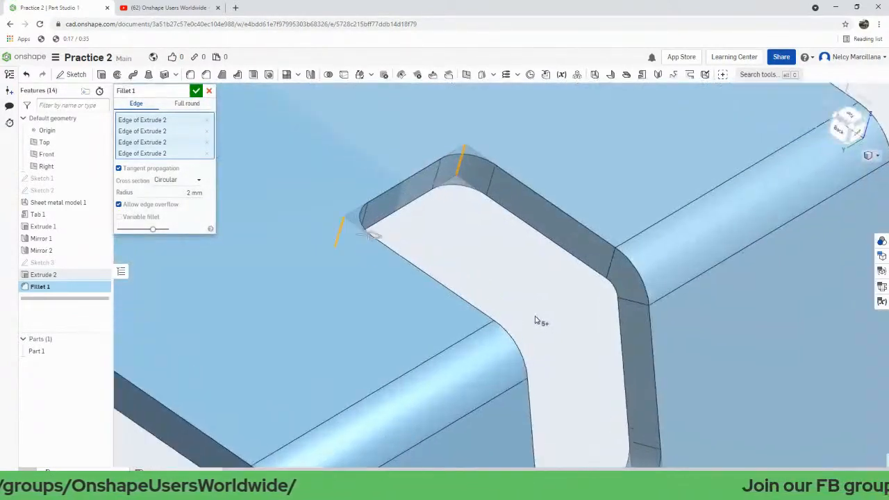
Add the four corner edges of the cutout on the bracket's +X side and complete the 2 mm fillet.
scroll(535, 320, "down", 8)
right_click_drag(248, 312, 439, 394)
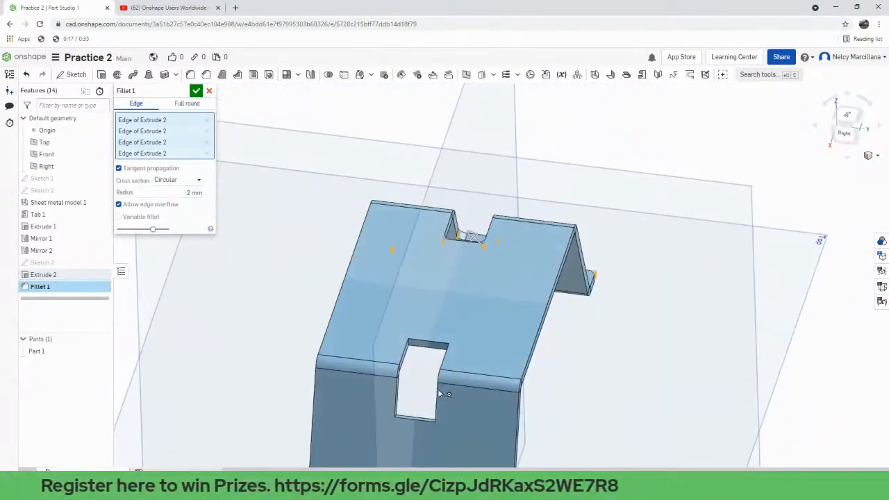
scroll(417, 391, "up", 3)
middle_click_drag(411, 389, 410, 273)
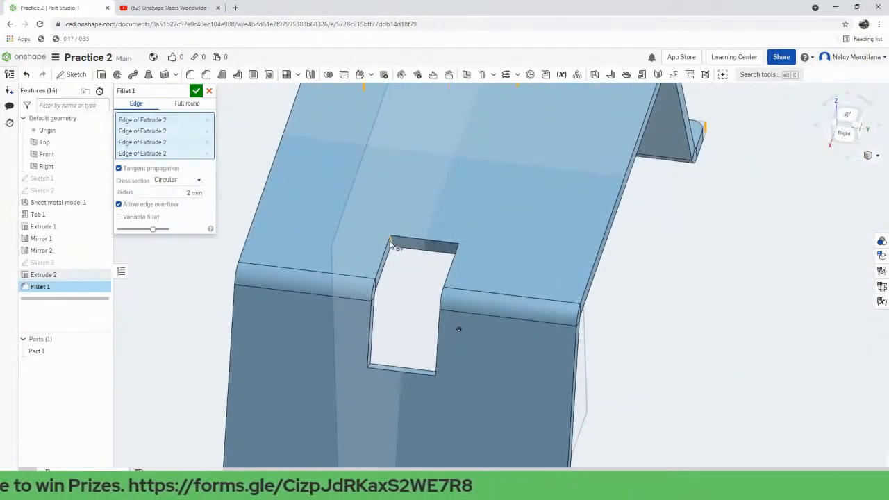
right_click_drag(391, 245, 464, 326)
scroll(463, 323, "up", 3)
scroll(462, 323, "down", 7)
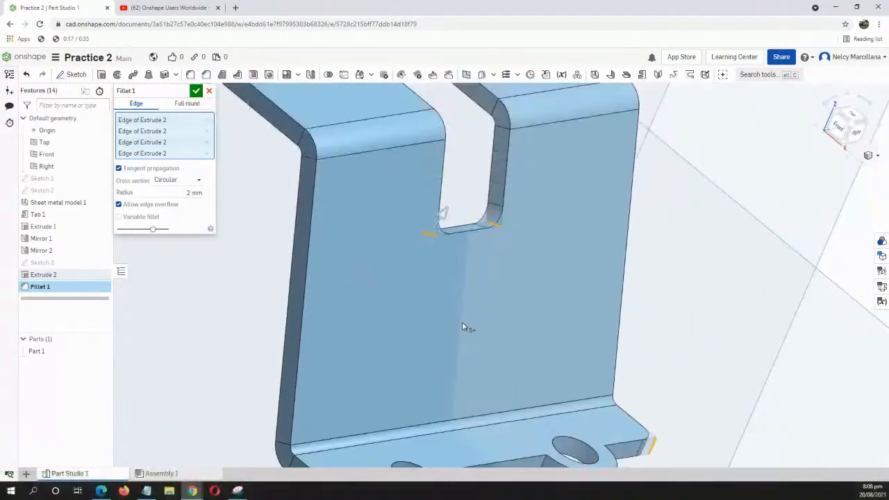
middle_click_drag(457, 318, 570, 390)
middle_click_drag(461, 361, 468, 350)
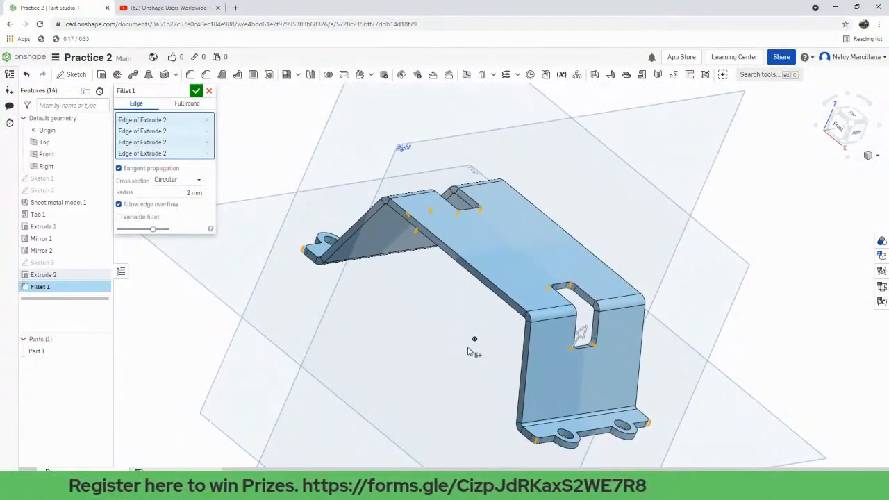
left_click(196, 92)
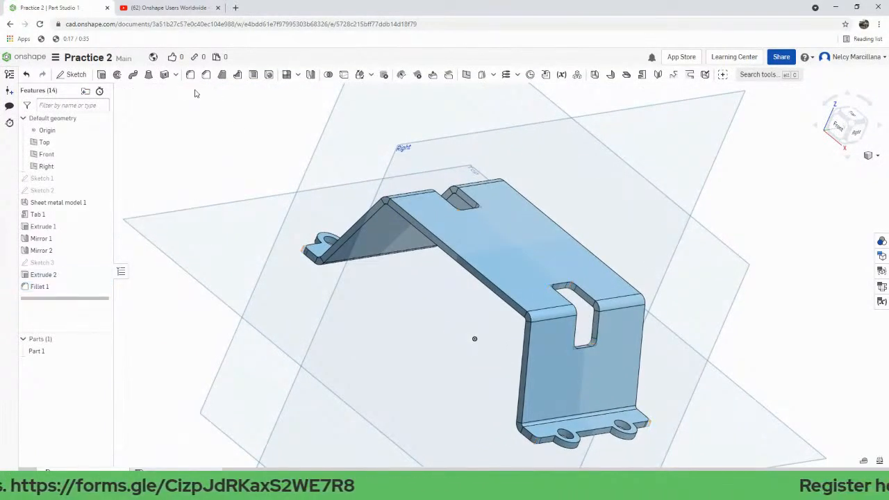
Orient the filleted bracket to the isometric view.
left_click(878, 157)
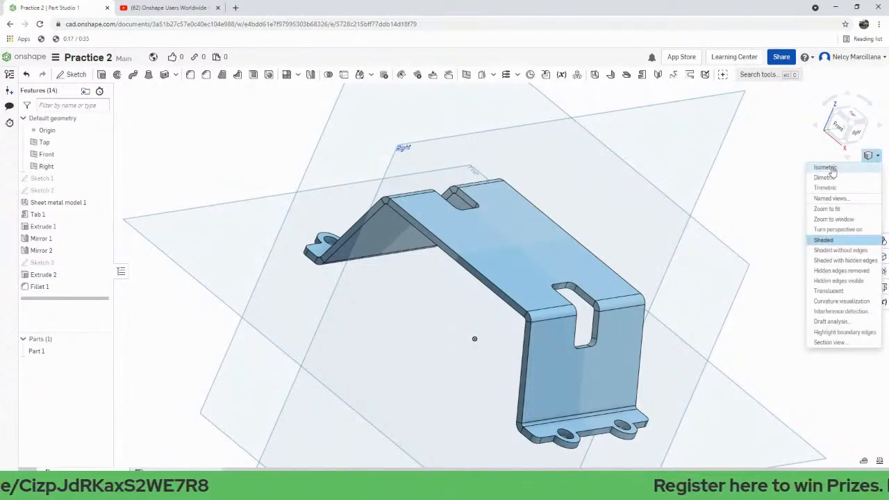
left_click(877, 157)
left_click(877, 157)
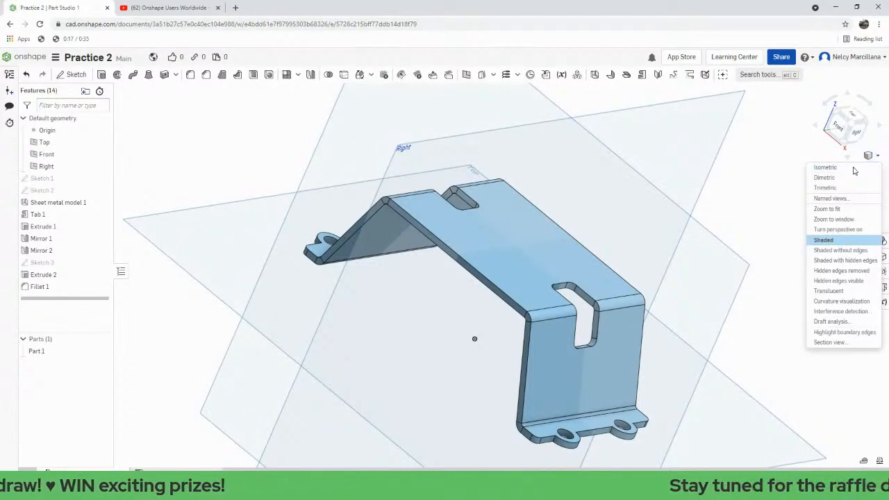
left_click(854, 168)
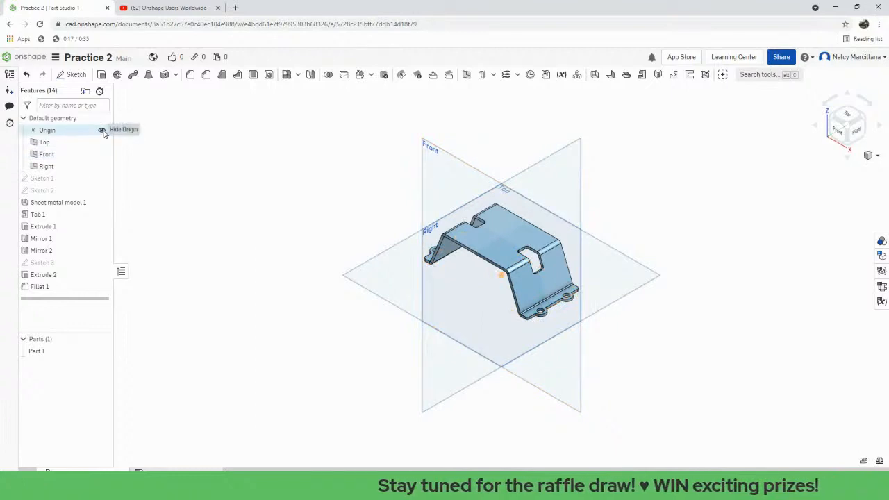
Hide the origin and the Top, Front and Right planes, and inspect the finished bracket from several sides.
left_click(102, 131)
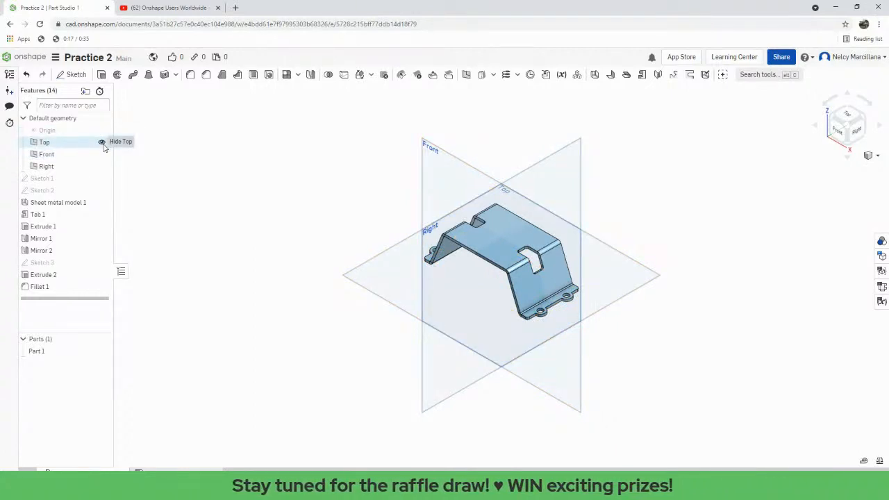
left_click(102, 142)
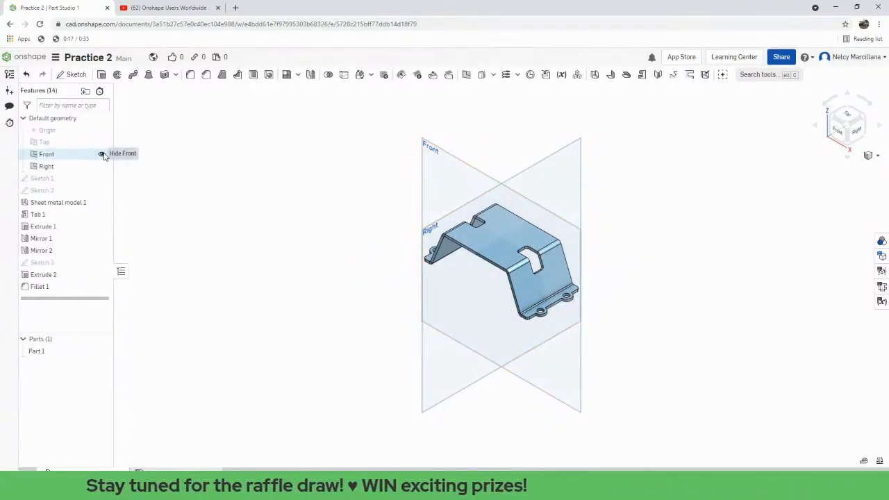
left_click(102, 155)
left_click(103, 166)
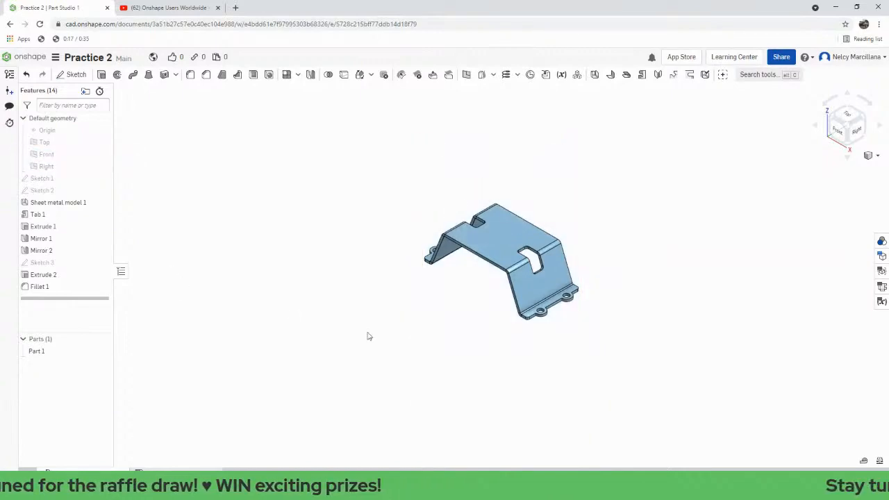
scroll(492, 357, "up", 3)
middle_click_drag(475, 269, 417, 418)
right_click_drag(417, 418, 540, 415)
right_click_drag(485, 413, 419, 434)
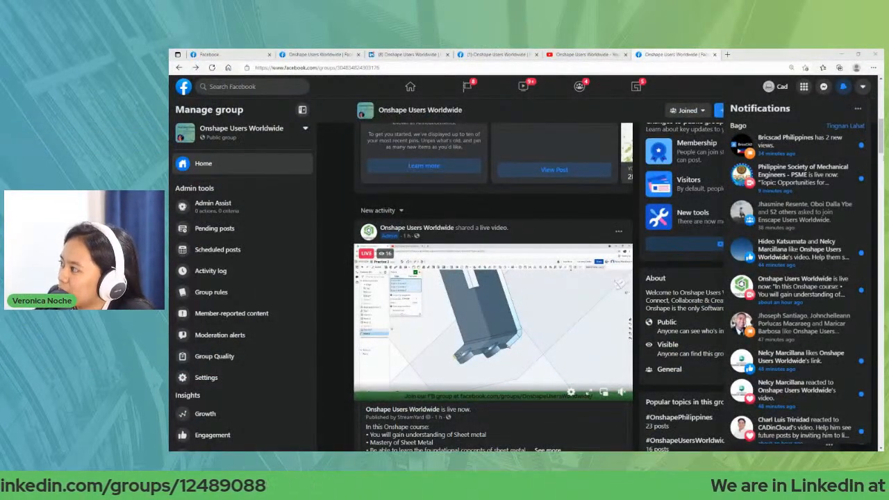
Look through the Onshape Users Worldwide YouTube channel, Facebook group and LinkedIn group pages in the browser.
left_click(605, 55)
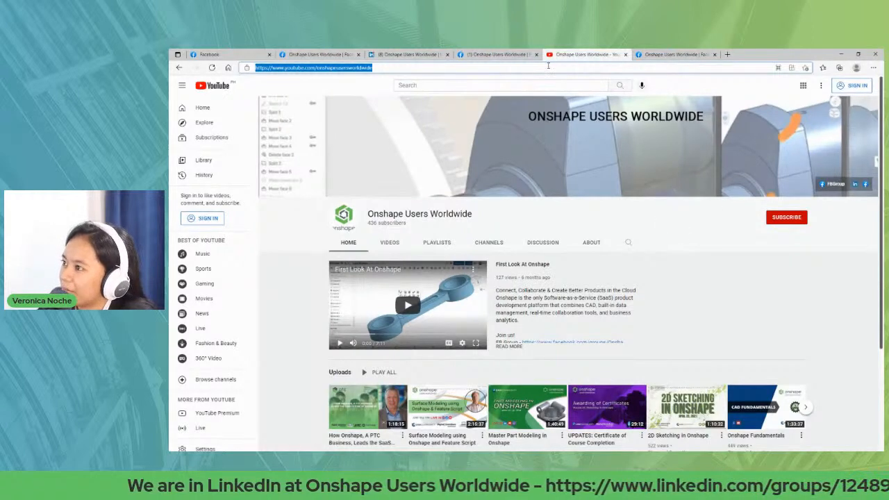
left_click(500, 56)
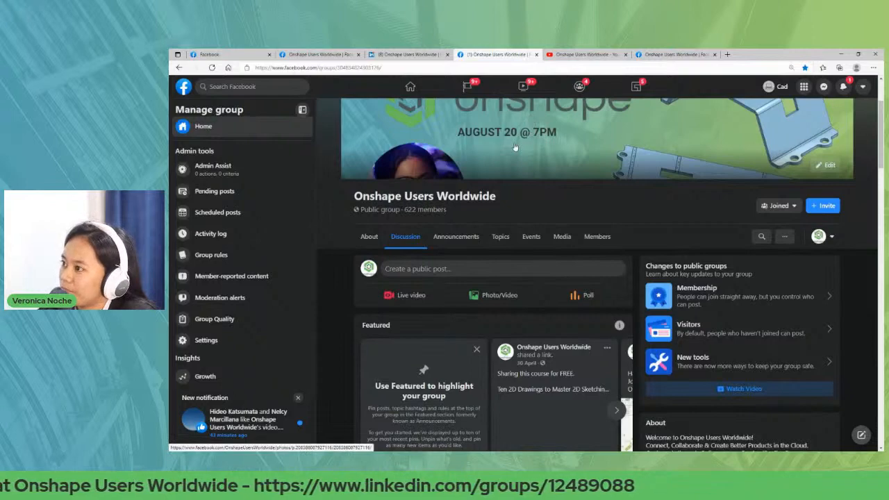
left_click(429, 54)
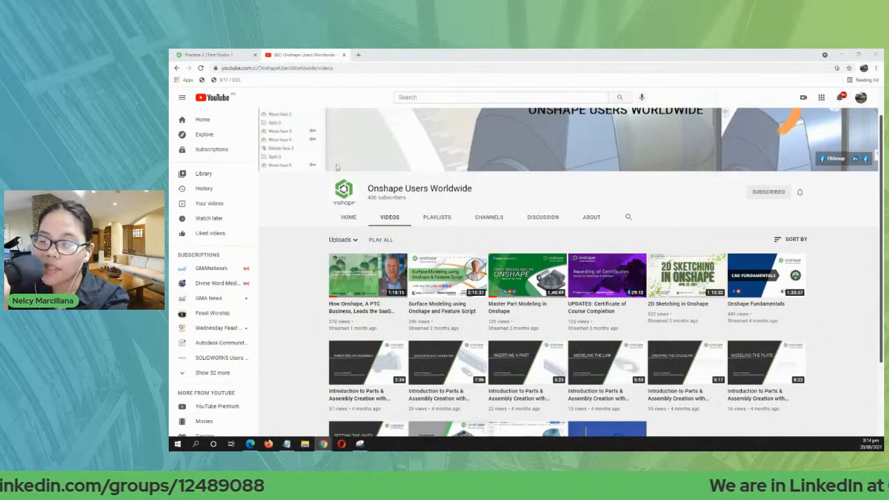
Filter the Onshape Users Worldwide YouTube channel's videos to upcoming live streams and review the list.
left_click(341, 239)
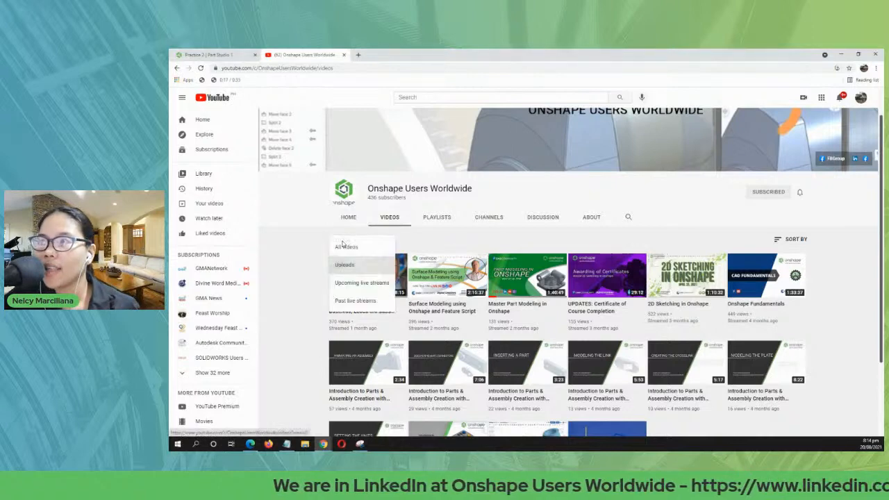
left_click(358, 290)
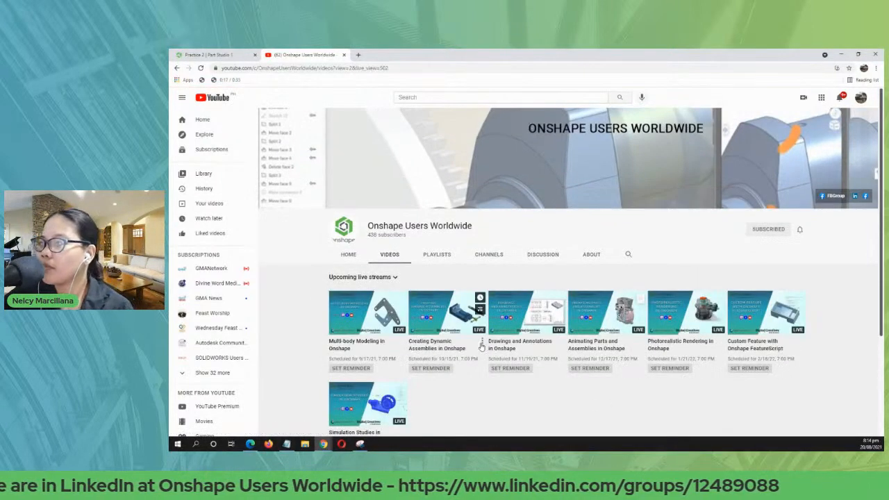
scroll(482, 346, "down", 1)
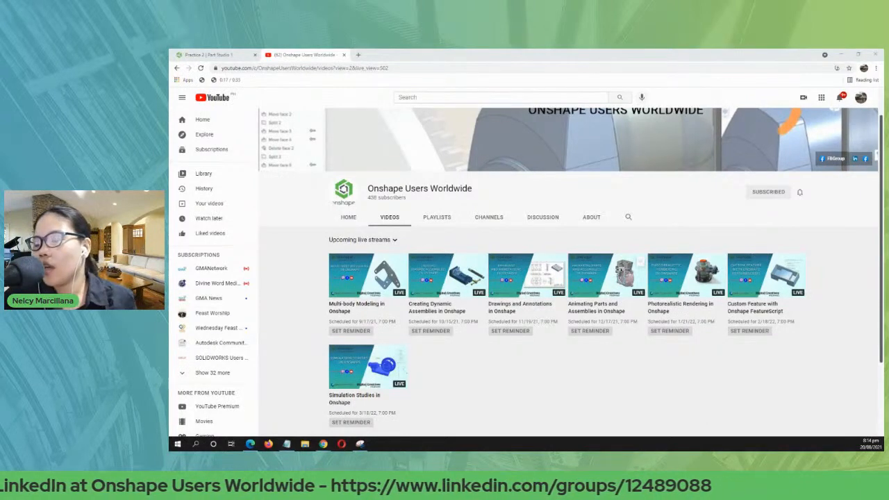
Set reminders for the live streams Multi-body Modeling in Onshape and Creating Dynamic Assemblies in Onshape.
left_click(569, 367)
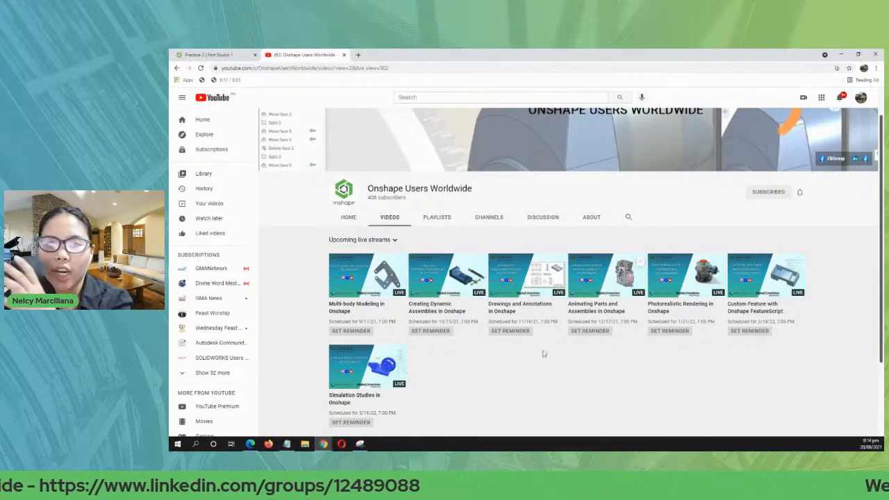
left_click(358, 332)
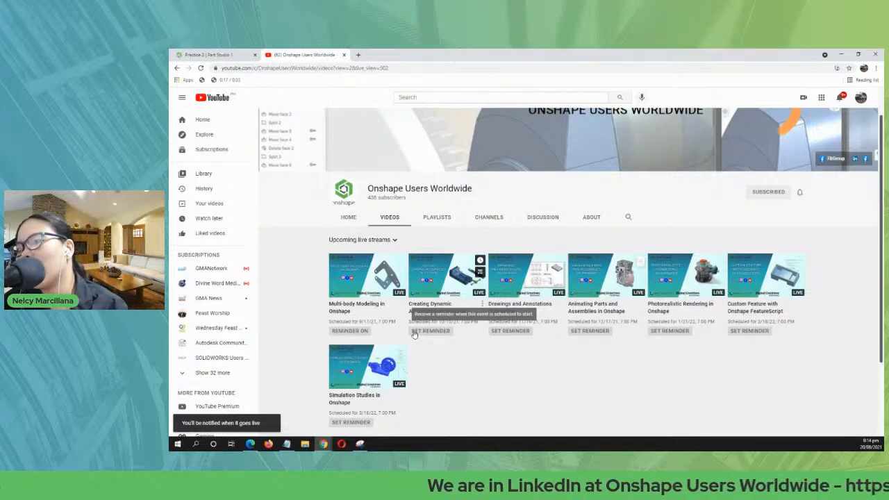
left_click(414, 332)
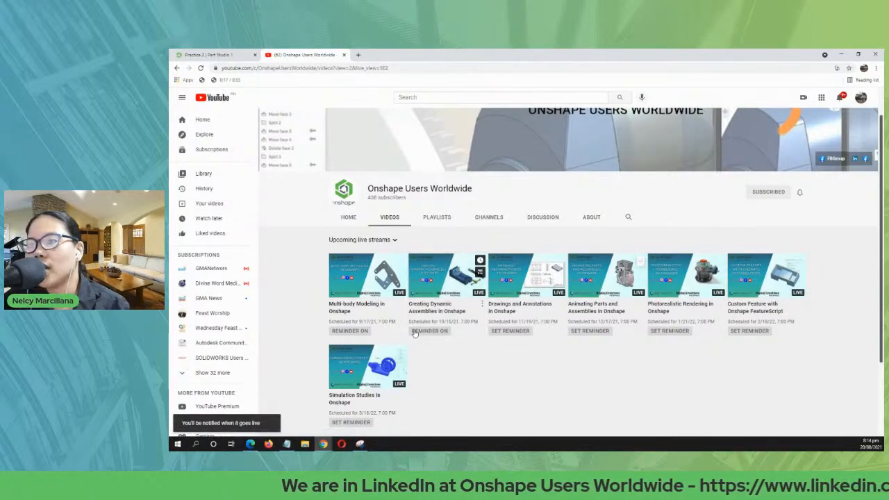